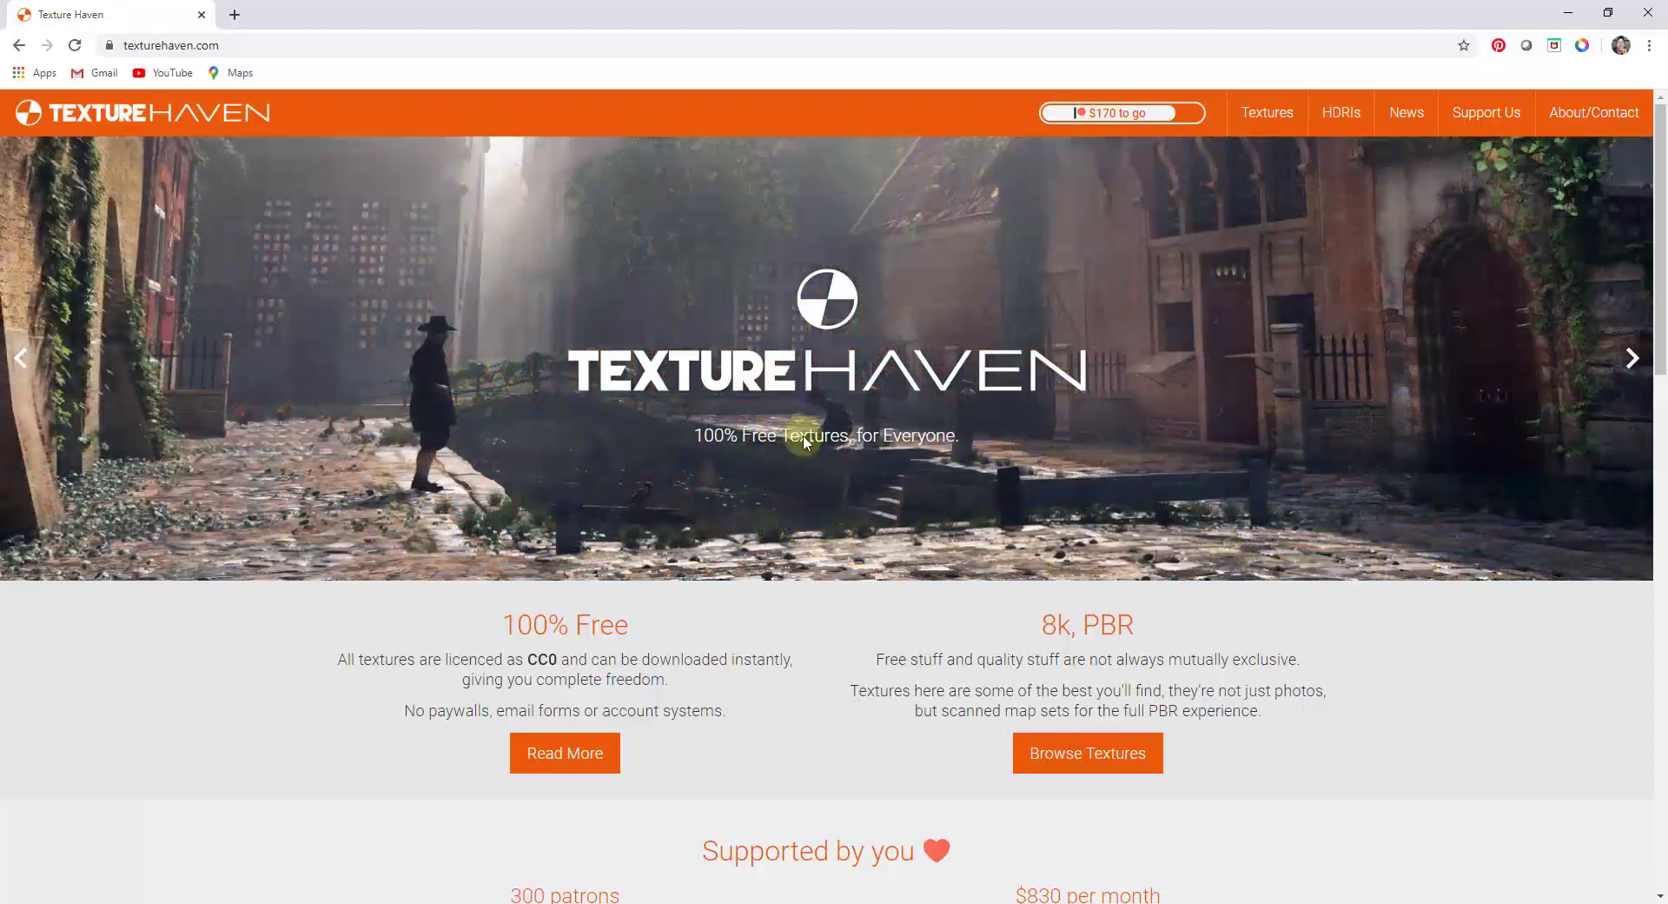
Browse the textures on Texture Haven, open the marble_01 texture and show the download options for all its maps.
double_click(529, 659)
click(529, 660)
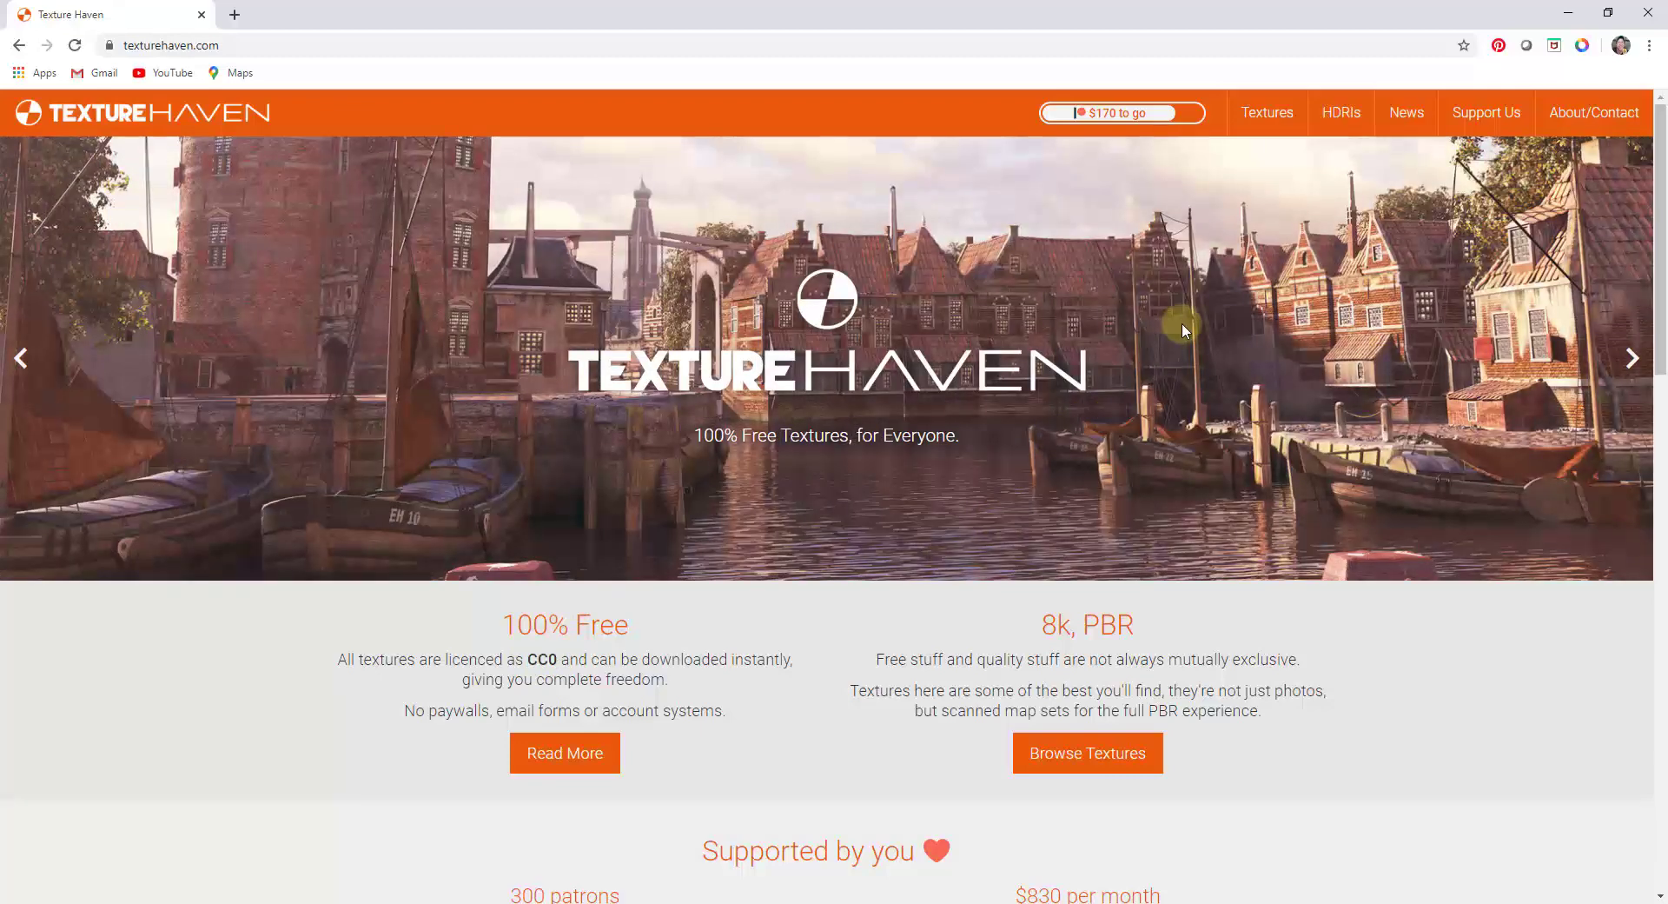
click(1254, 126)
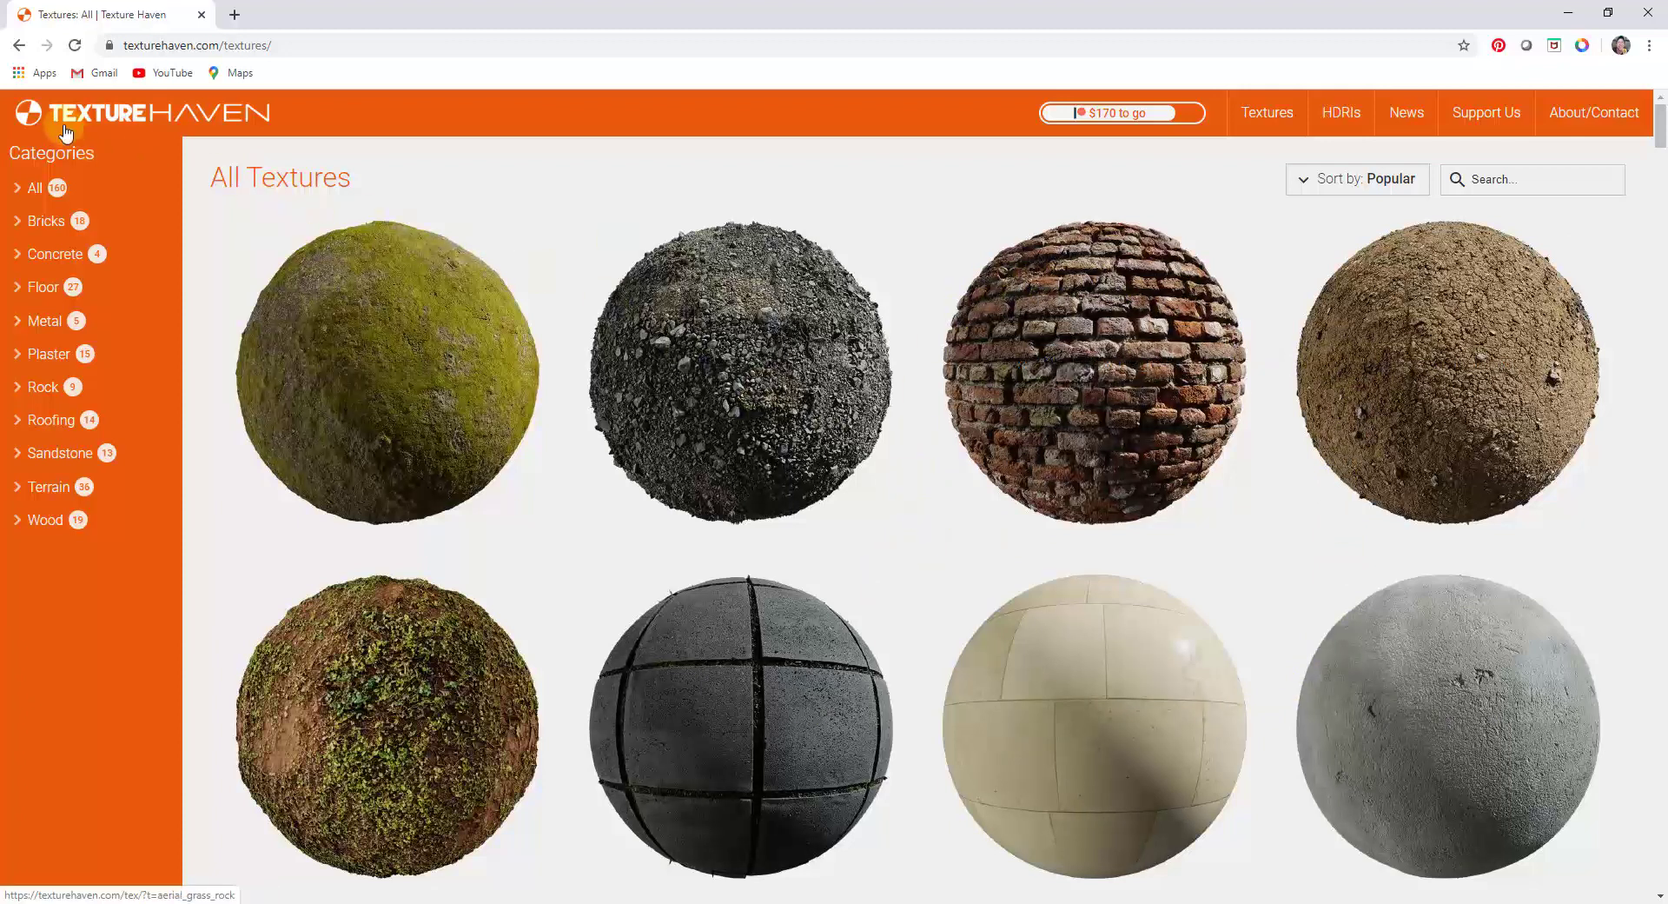
click(1278, 122)
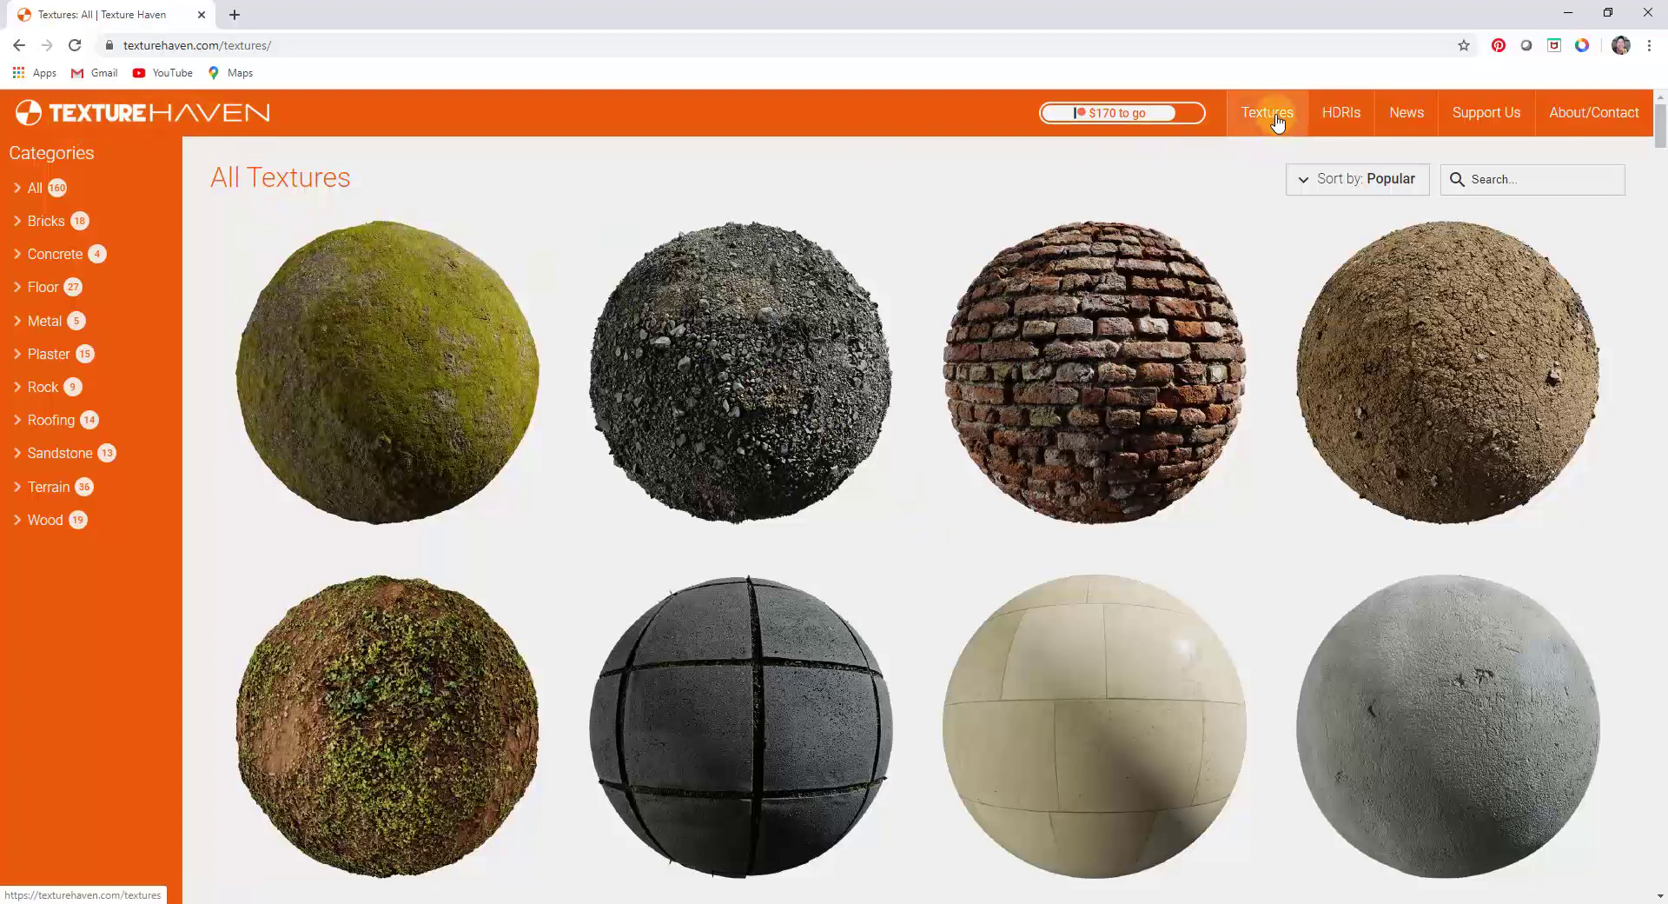
click(1107, 740)
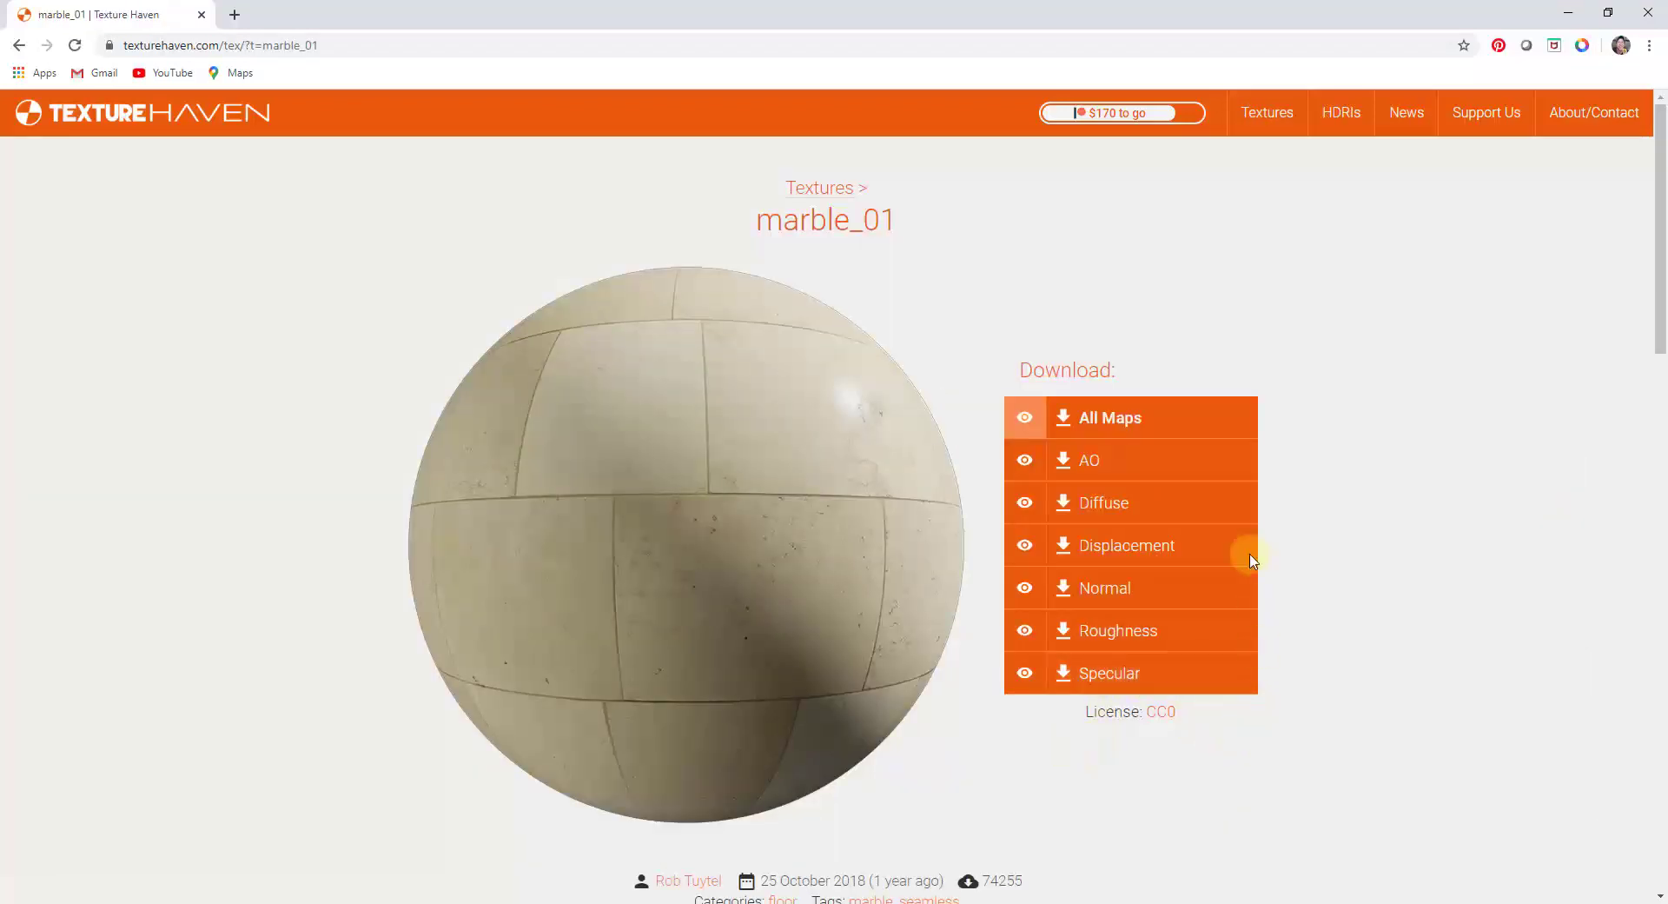
click(1118, 420)
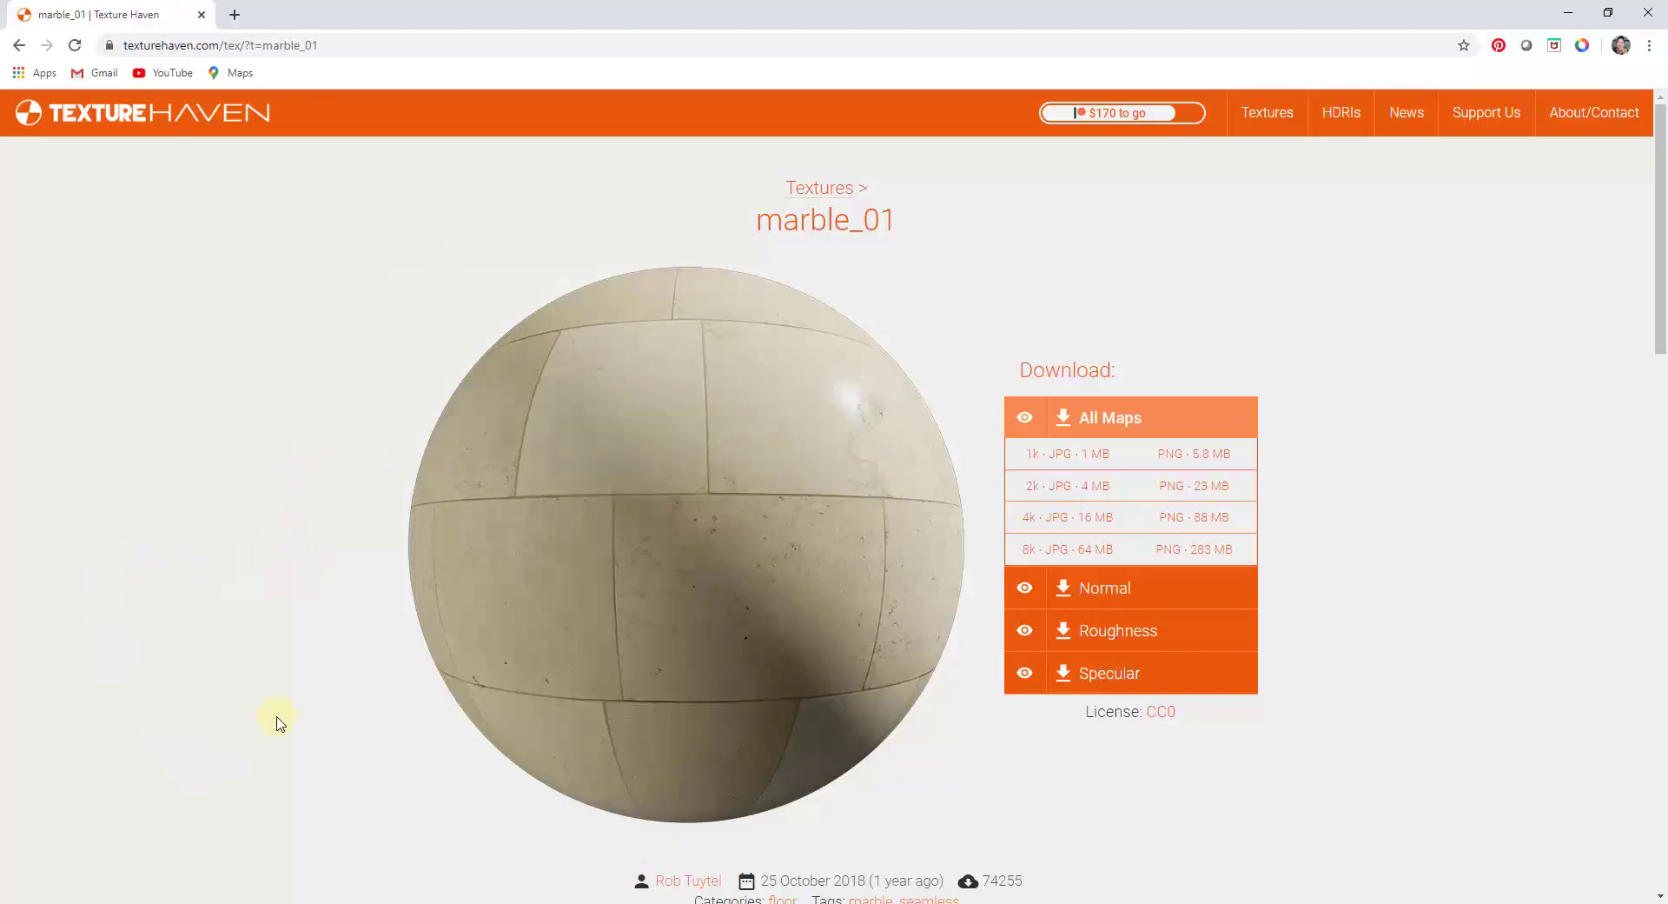
Switch to File Explorer and display the texture images in the marble_01_4k_jpg folder as extra large icons.
key(alt+Tab)
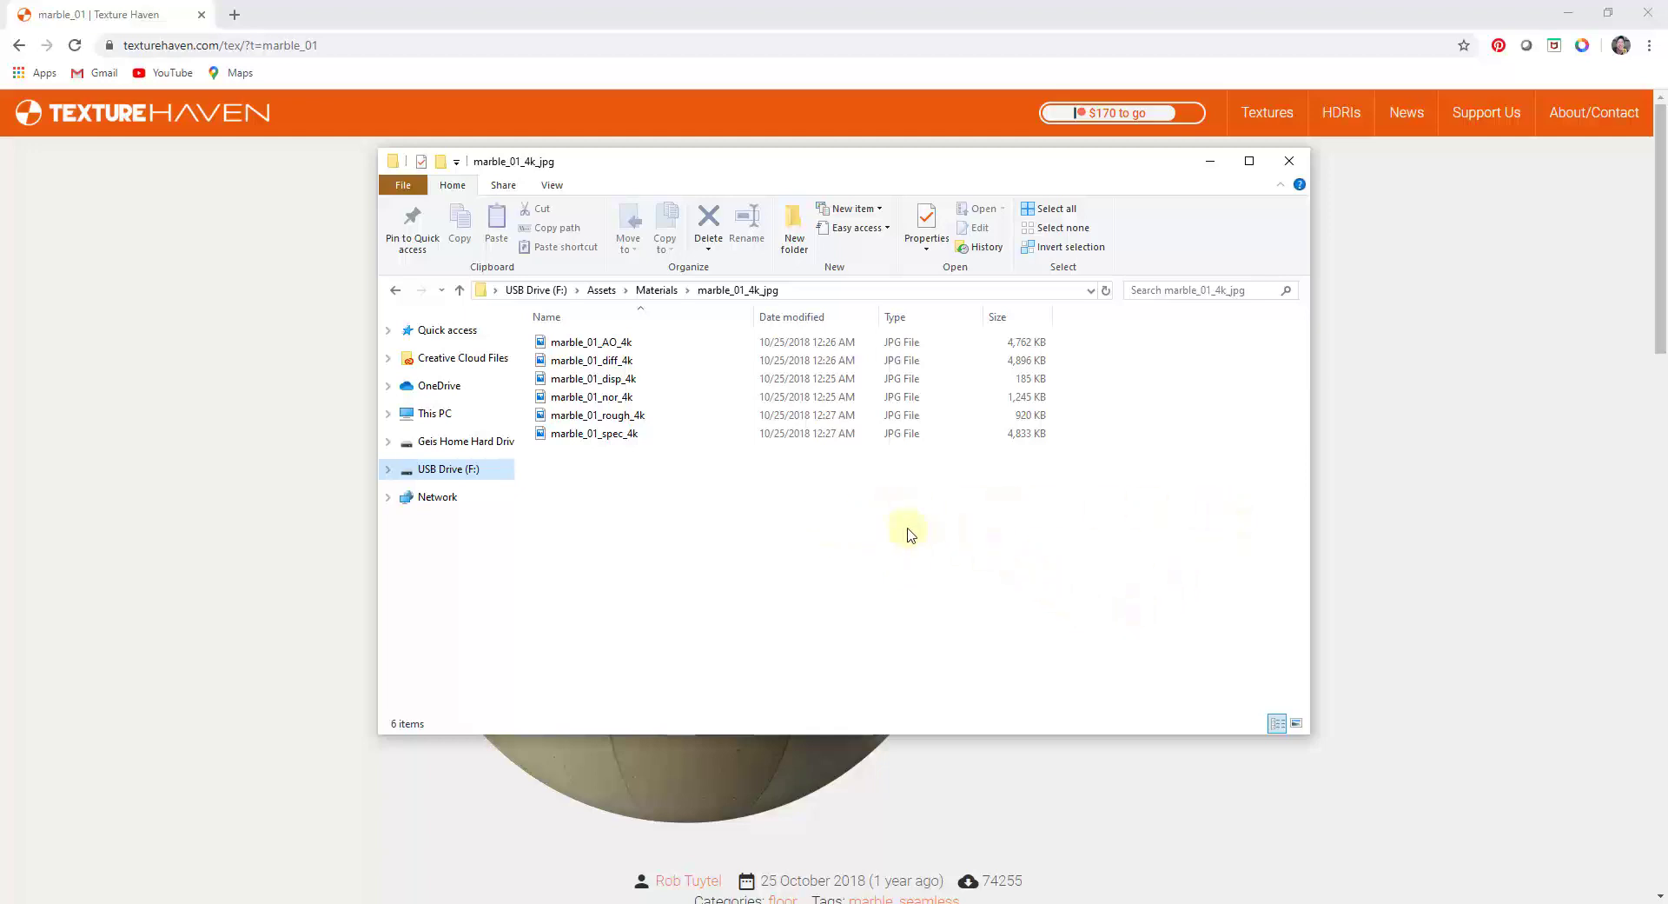
right_click(640, 500)
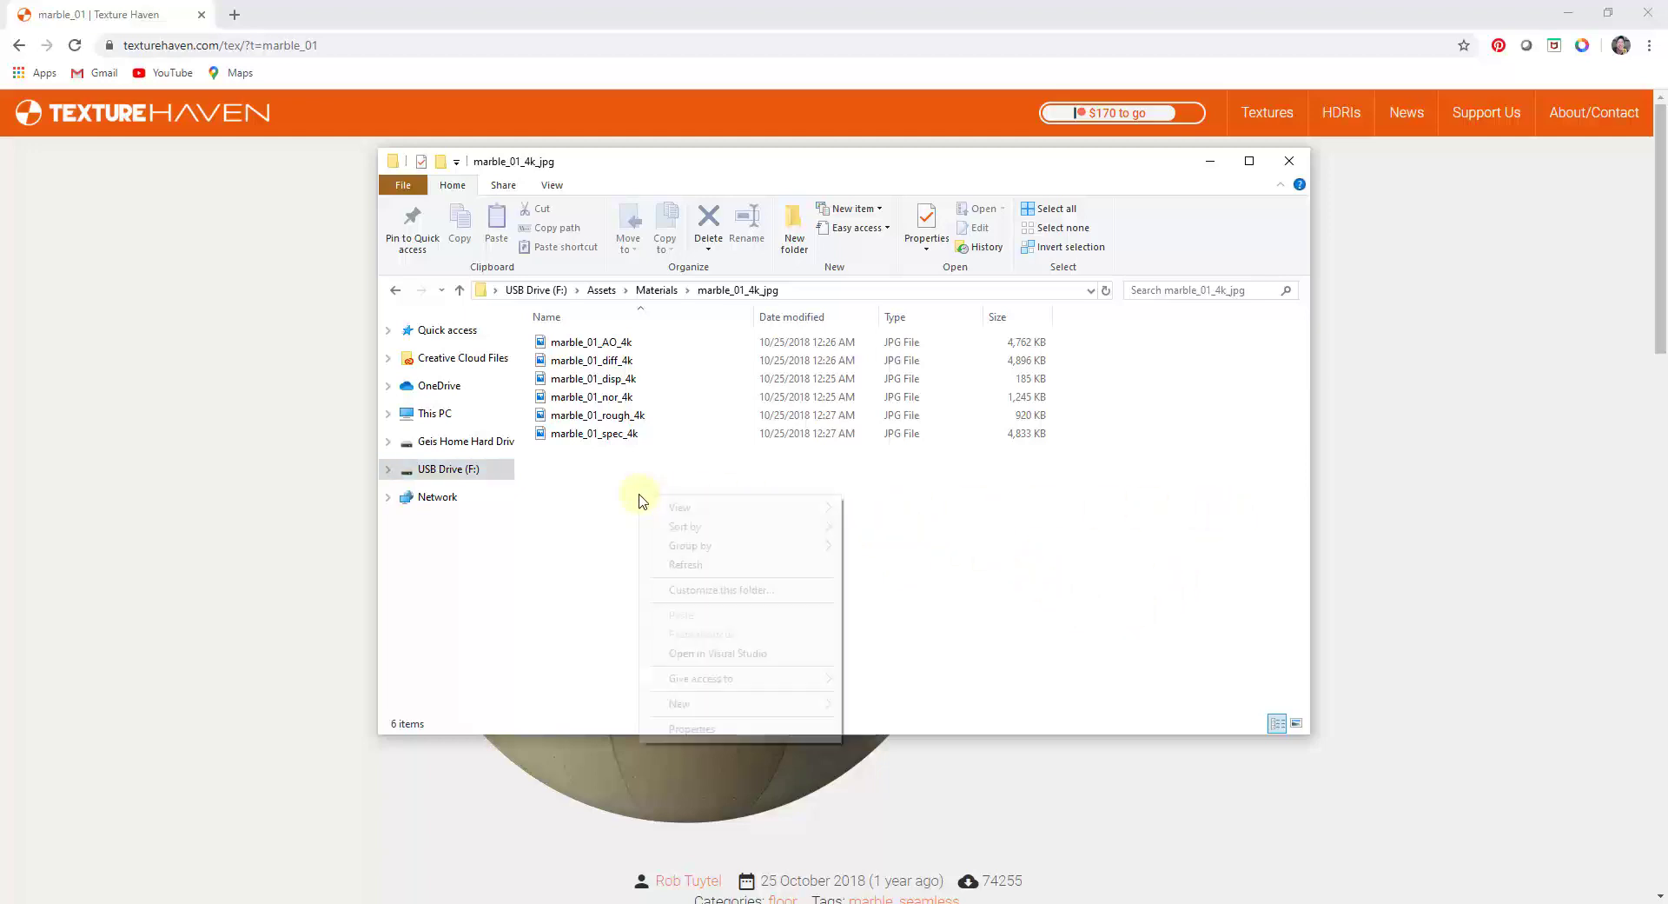
mouse_move(662, 509)
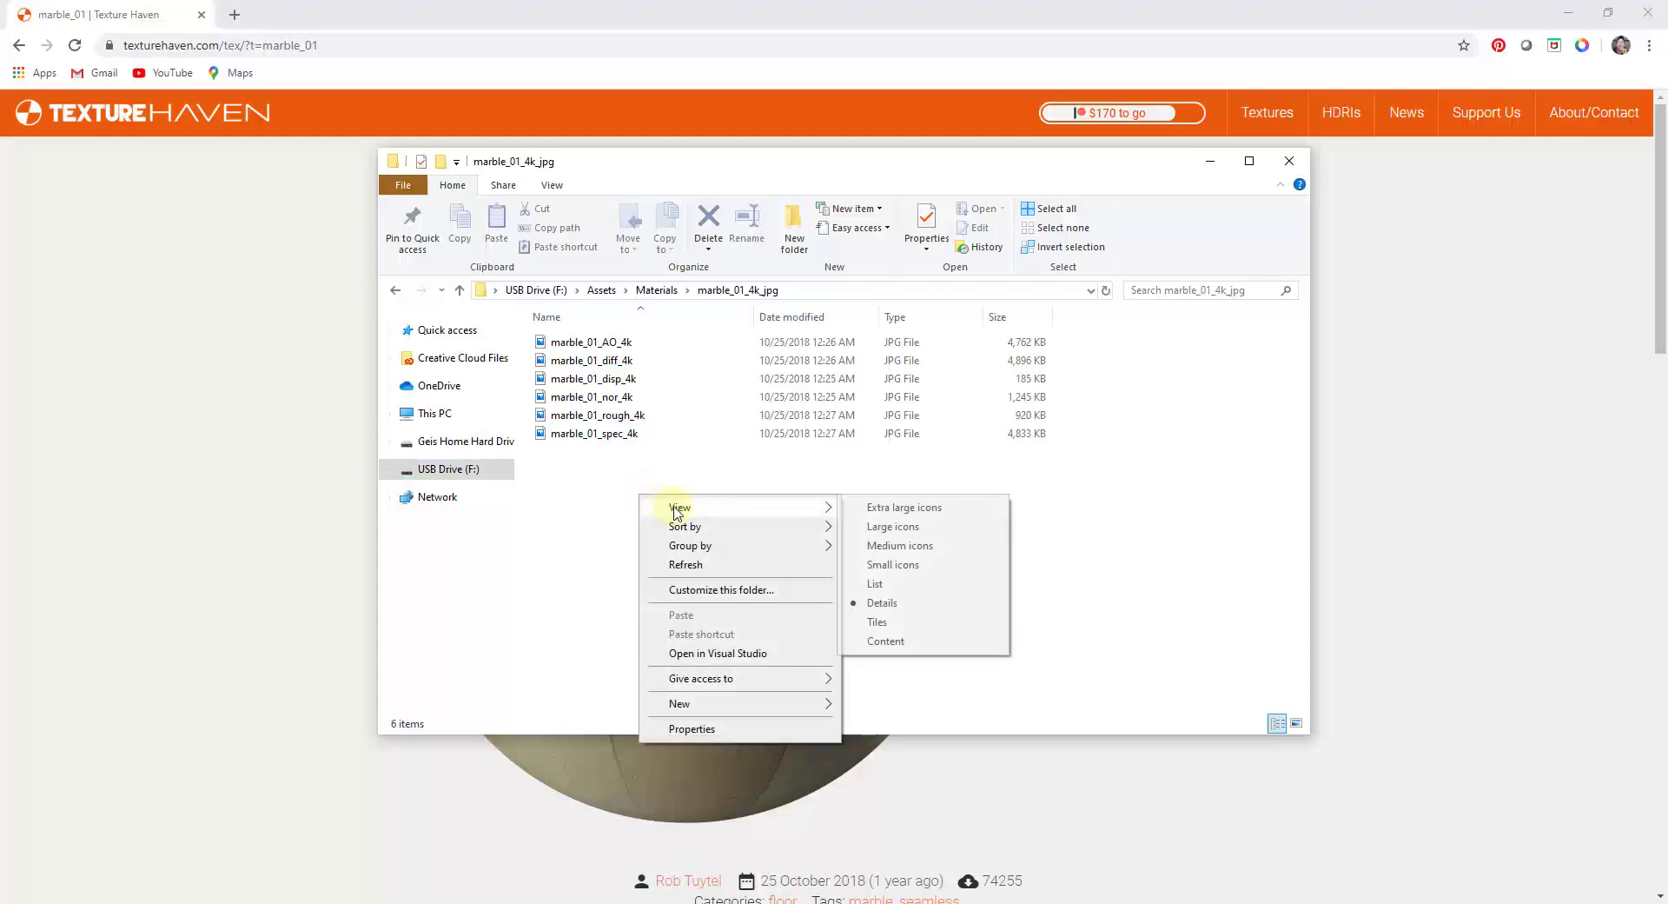
click(892, 527)
right_click(762, 482)
mouse_move(834, 498)
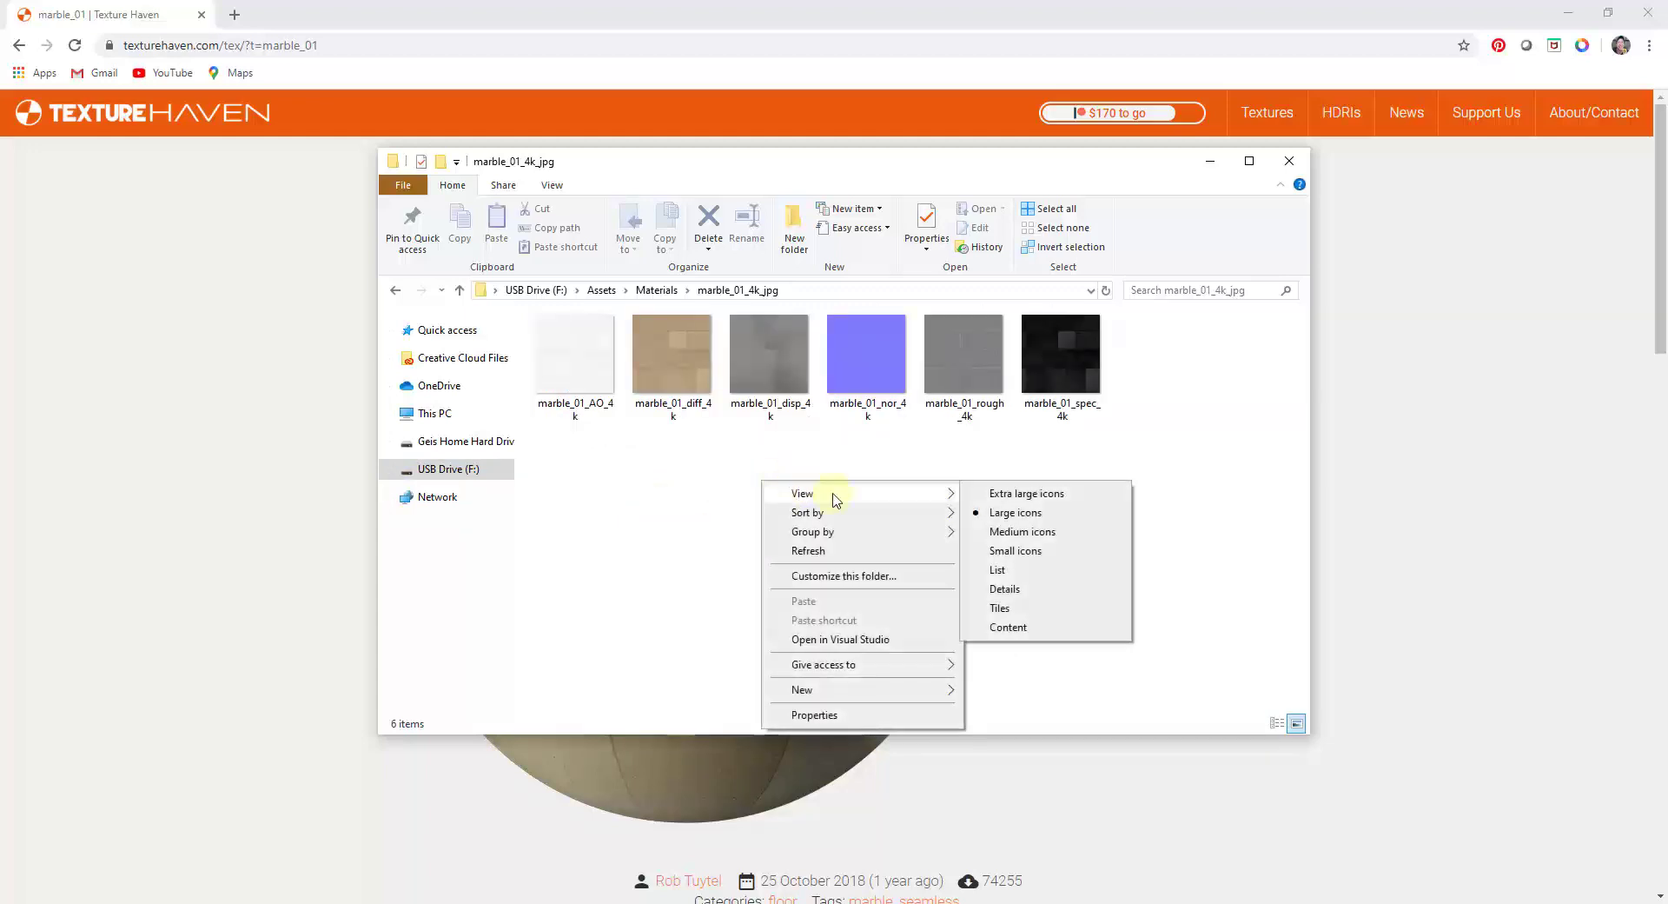
click(999, 493)
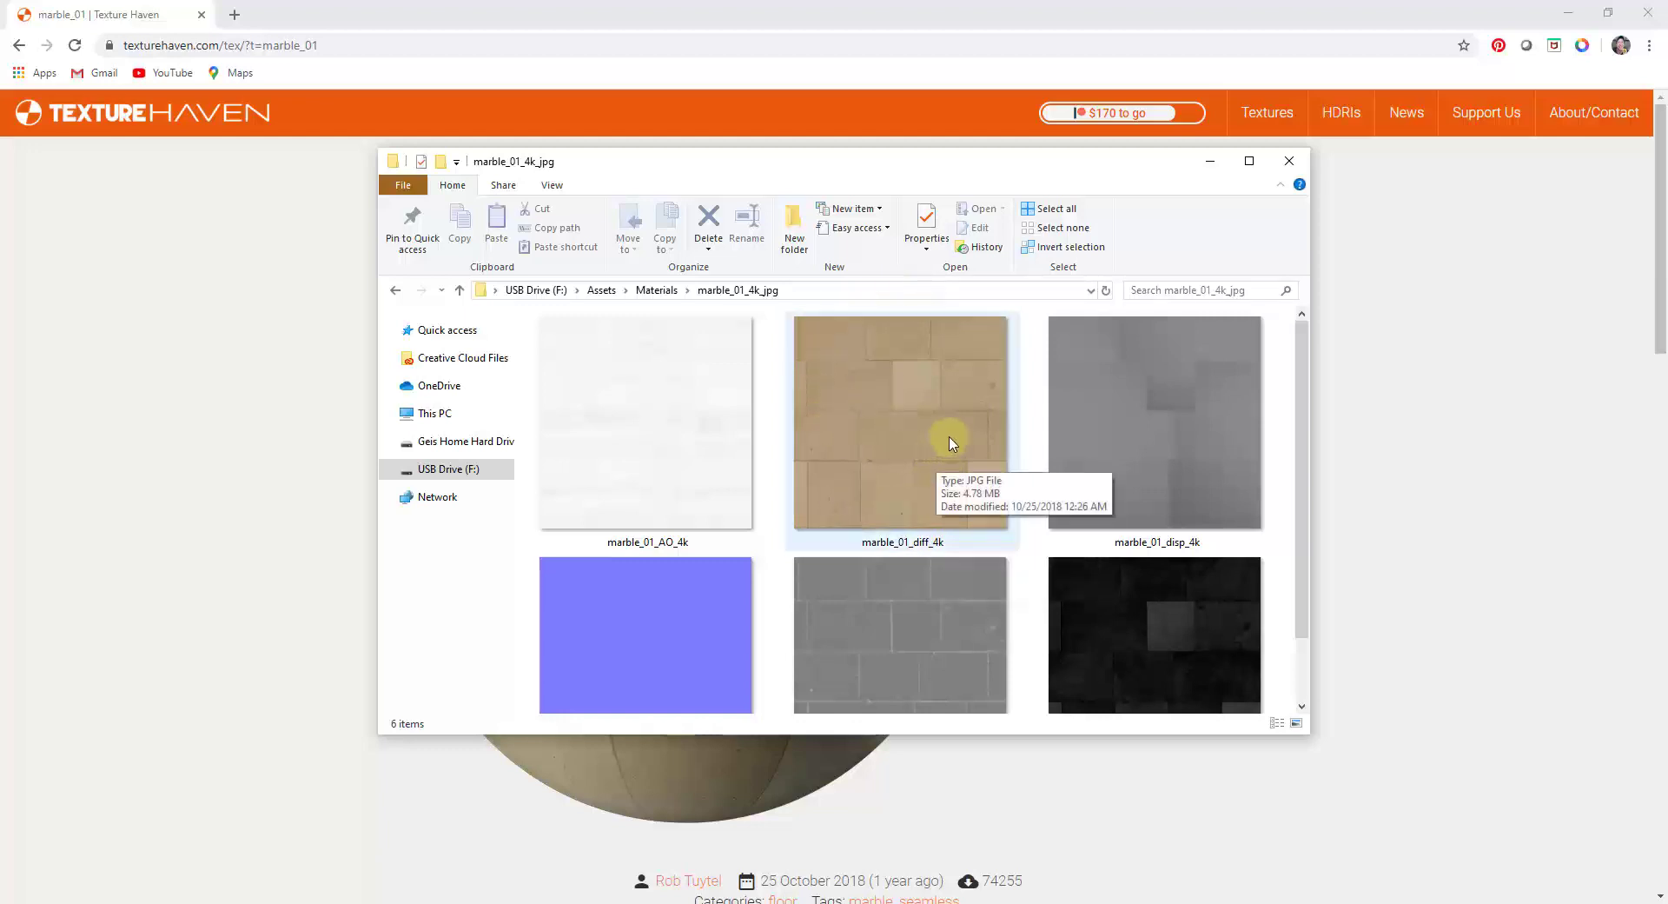
View the marble_01_nor_4k image, examine its surface detail at higher magnification, and close the image.
scroll(942, 425, down, 1)
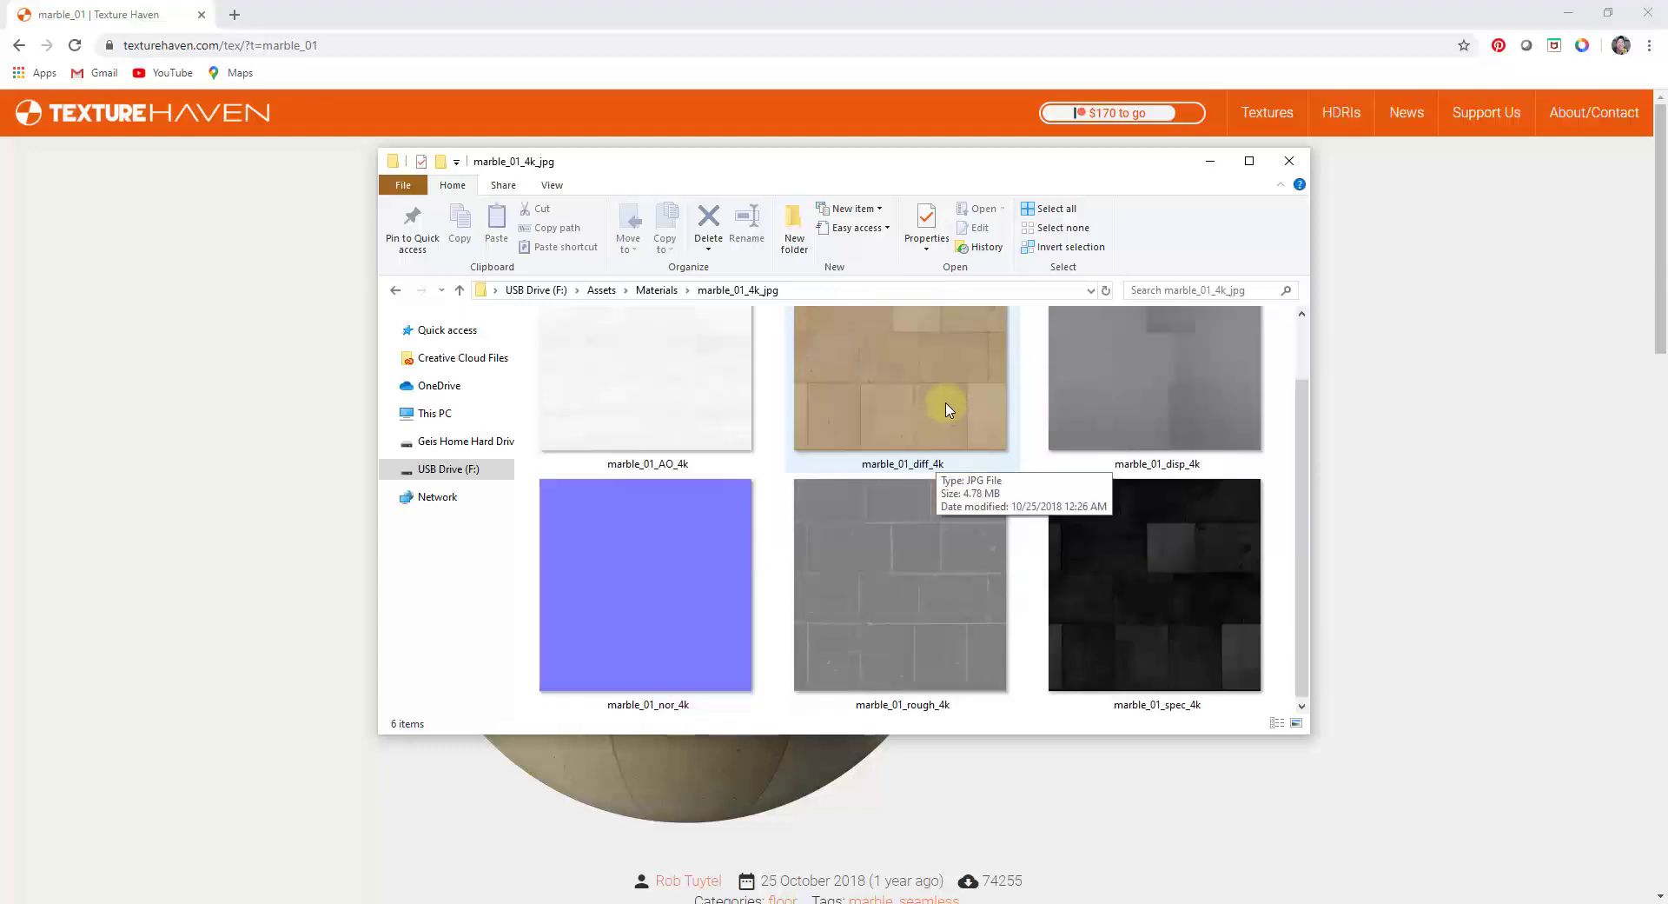
click(693, 617)
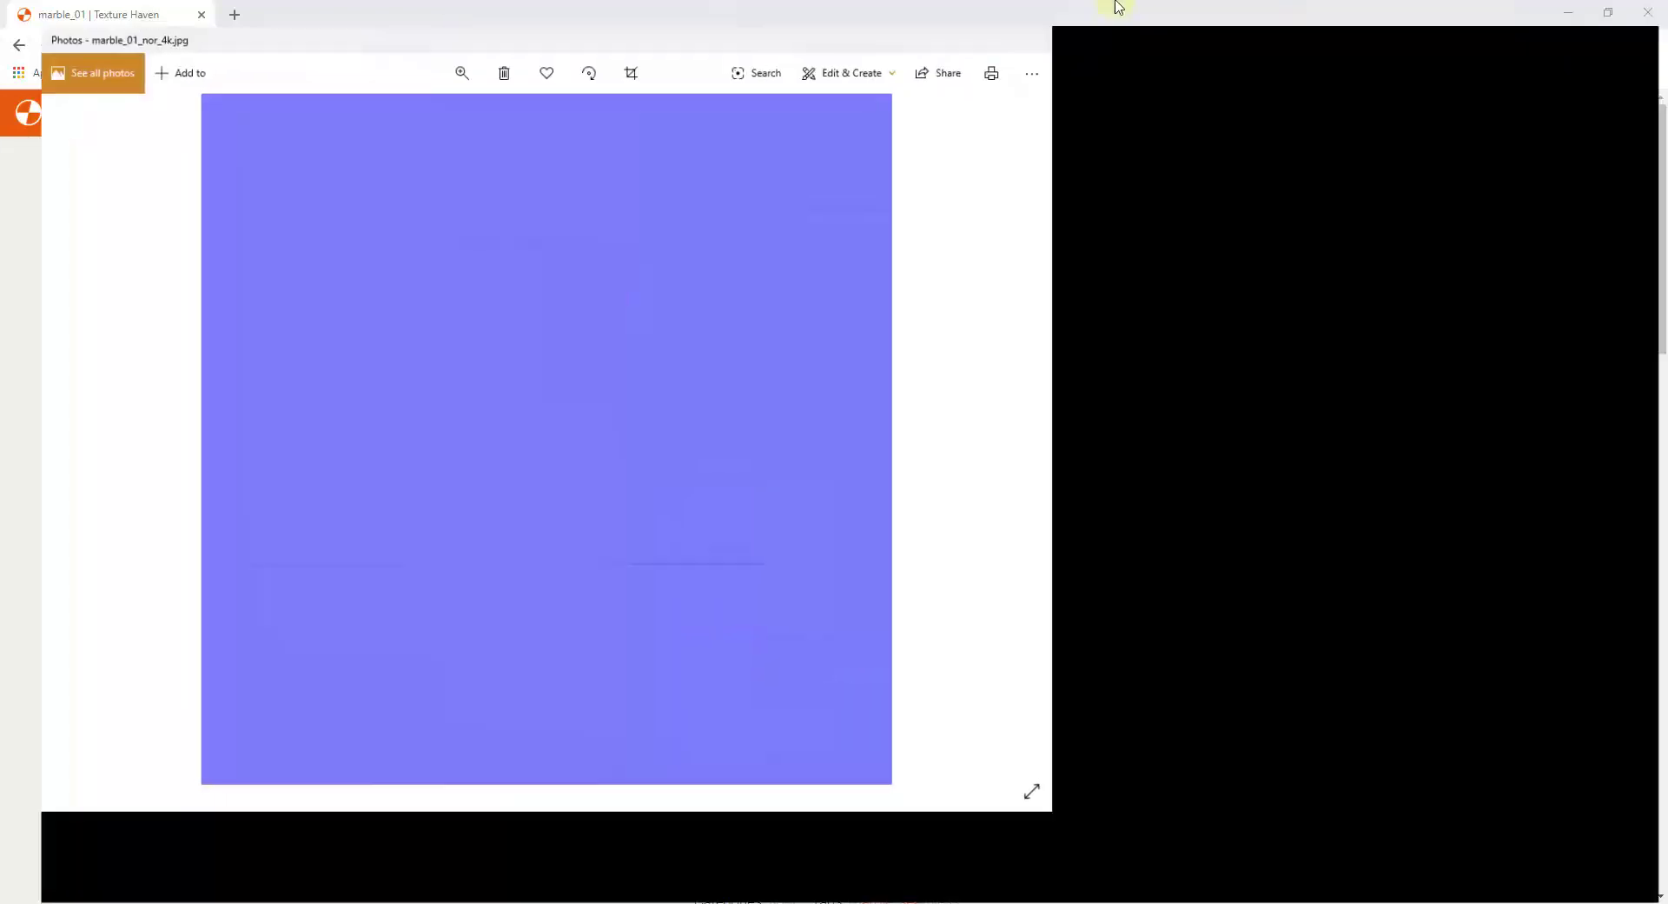
key(Left)
key(Right)
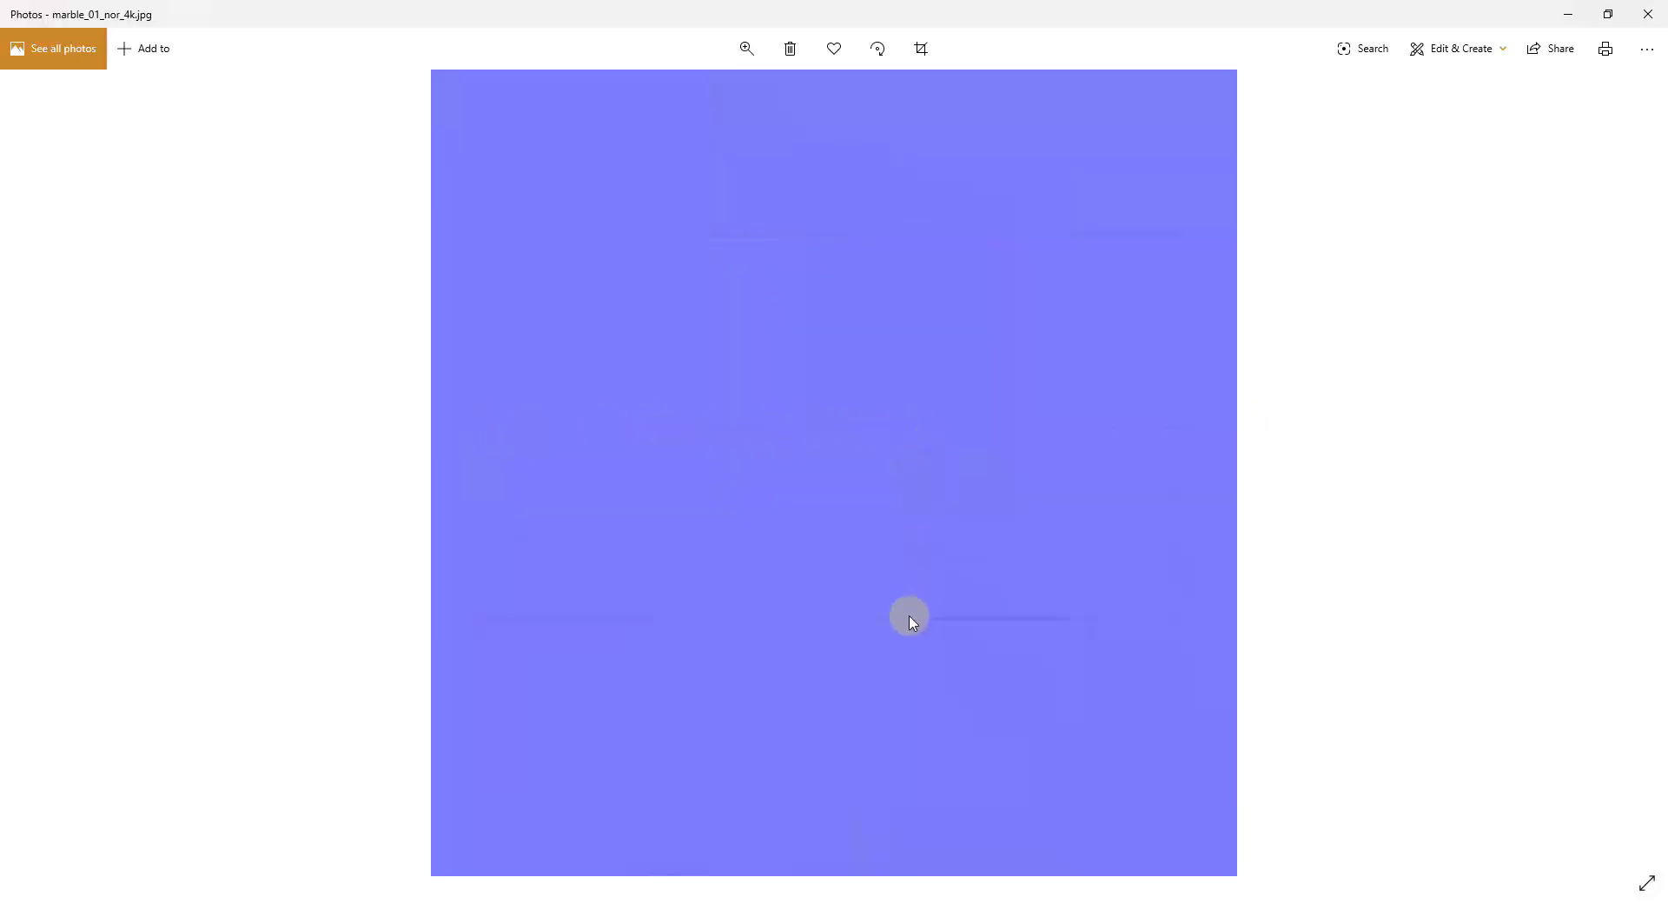
click(747, 49)
drag(668, 98, 696, 100)
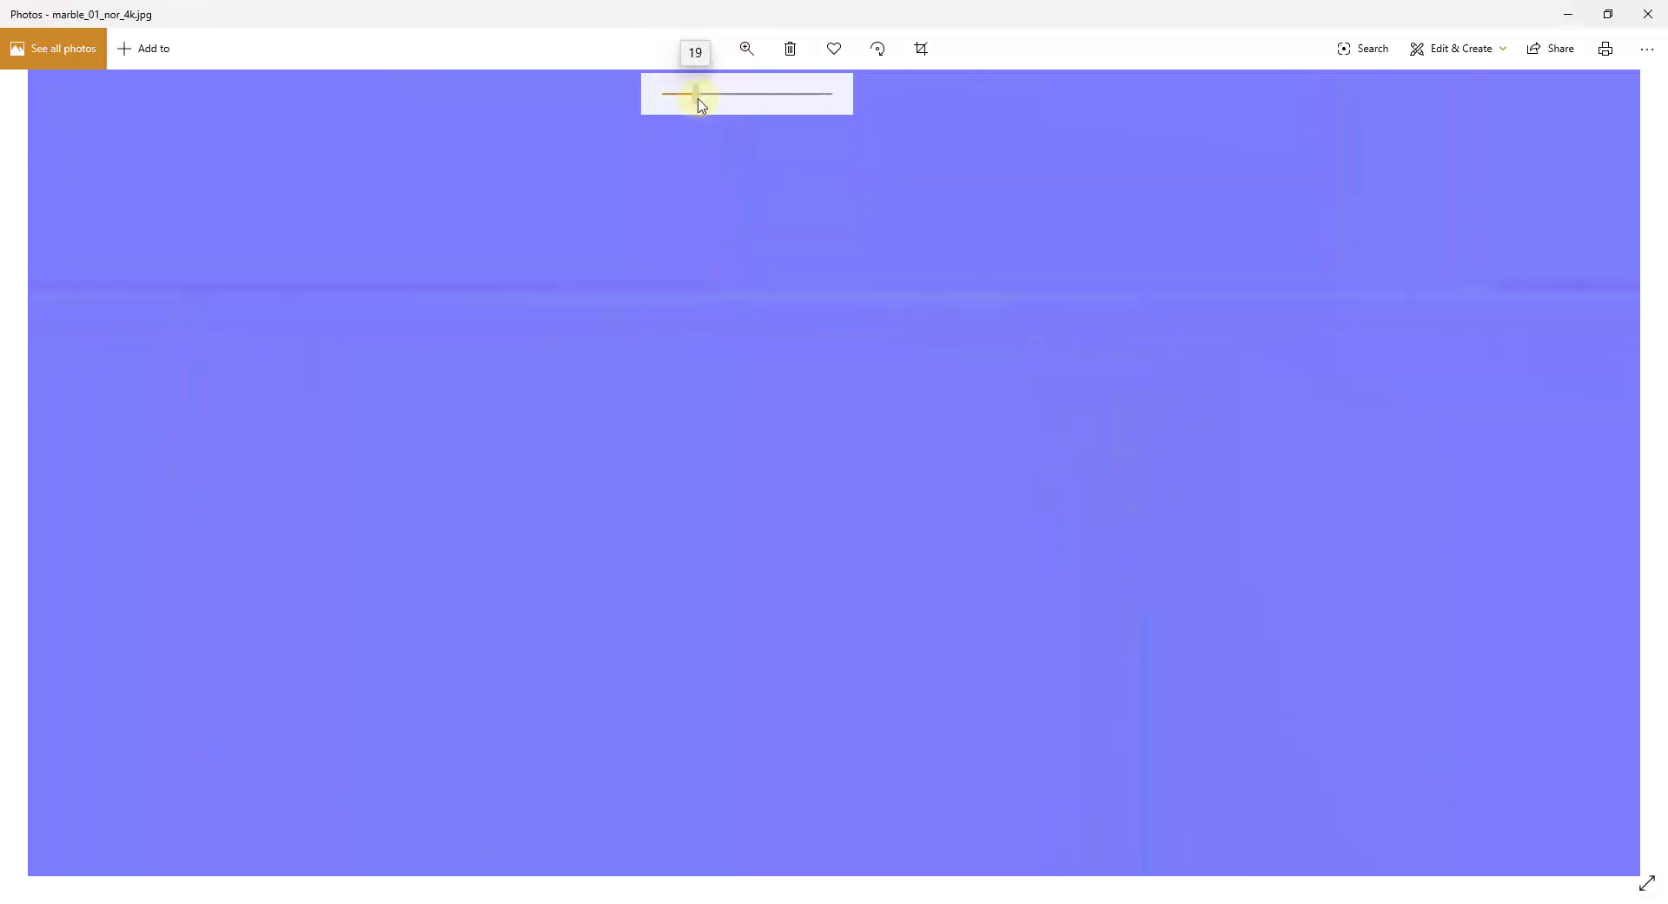
drag(1029, 460, 1106, 614)
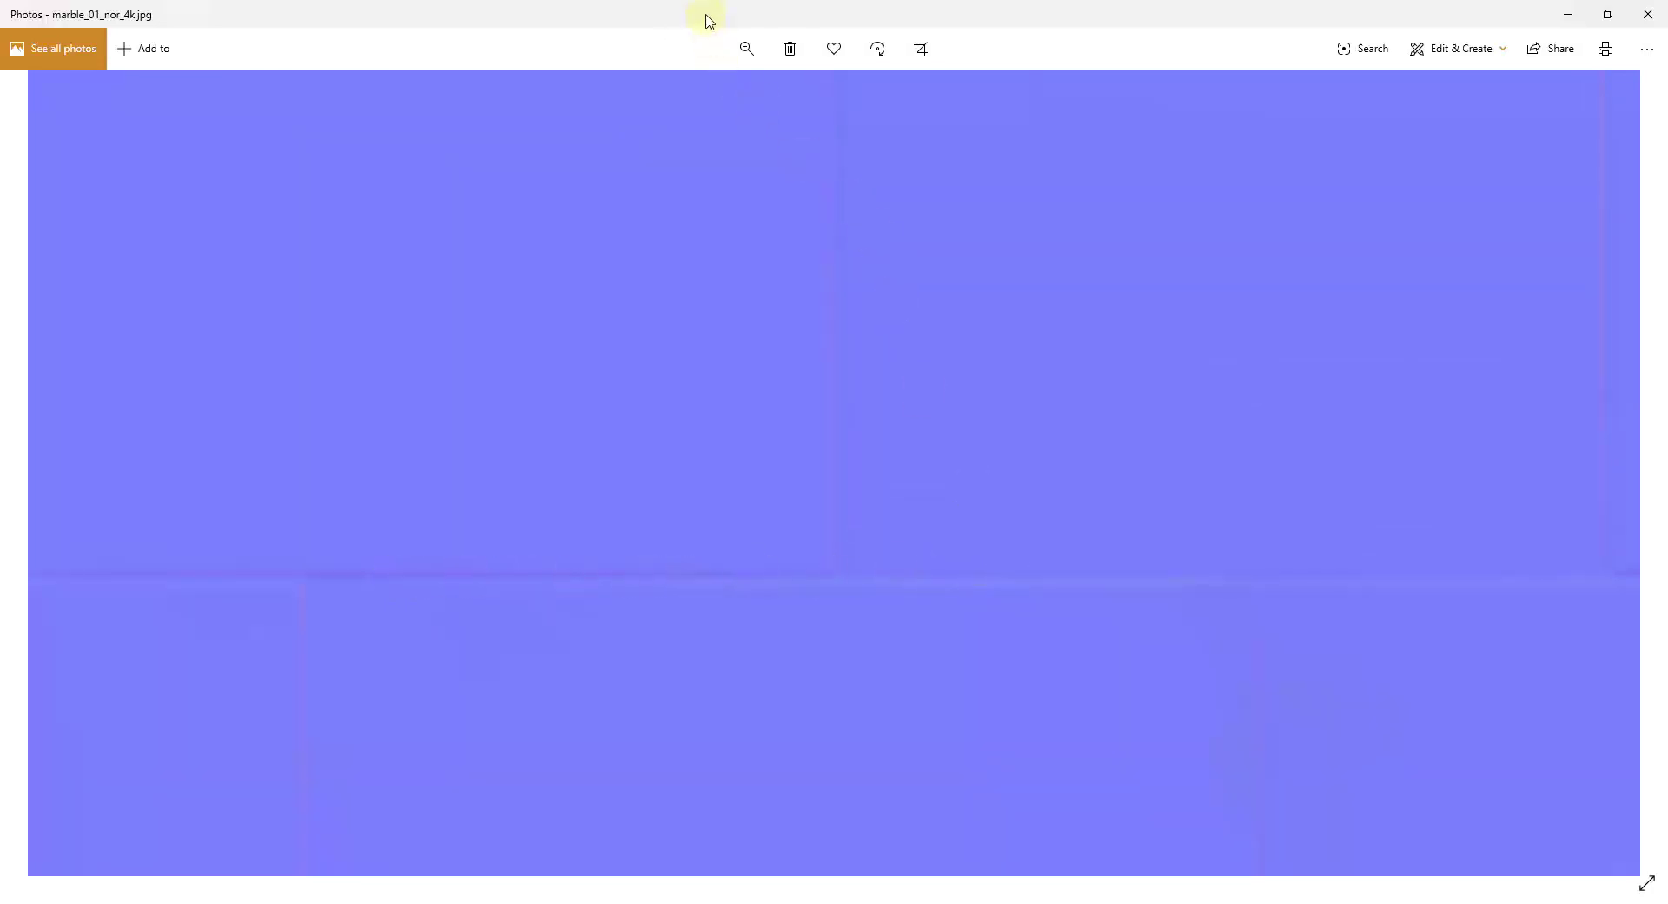
click(747, 48)
drag(700, 99, 666, 95)
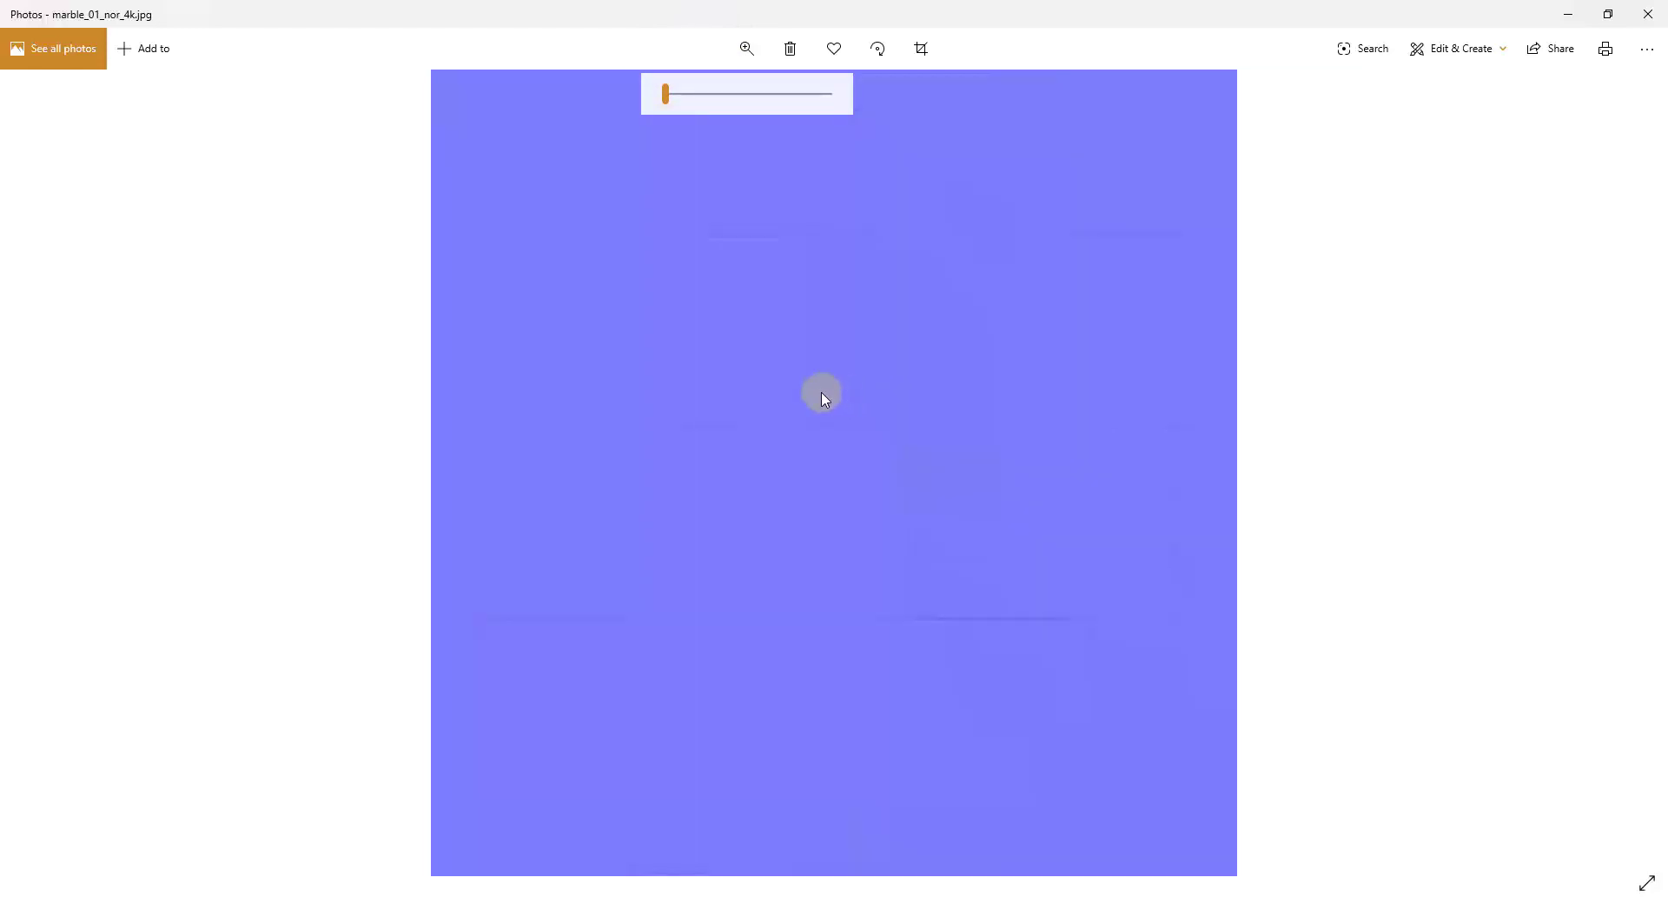
click(1648, 14)
Switch to Fusion 360 and open the Render Example Model design.
click(1199, 156)
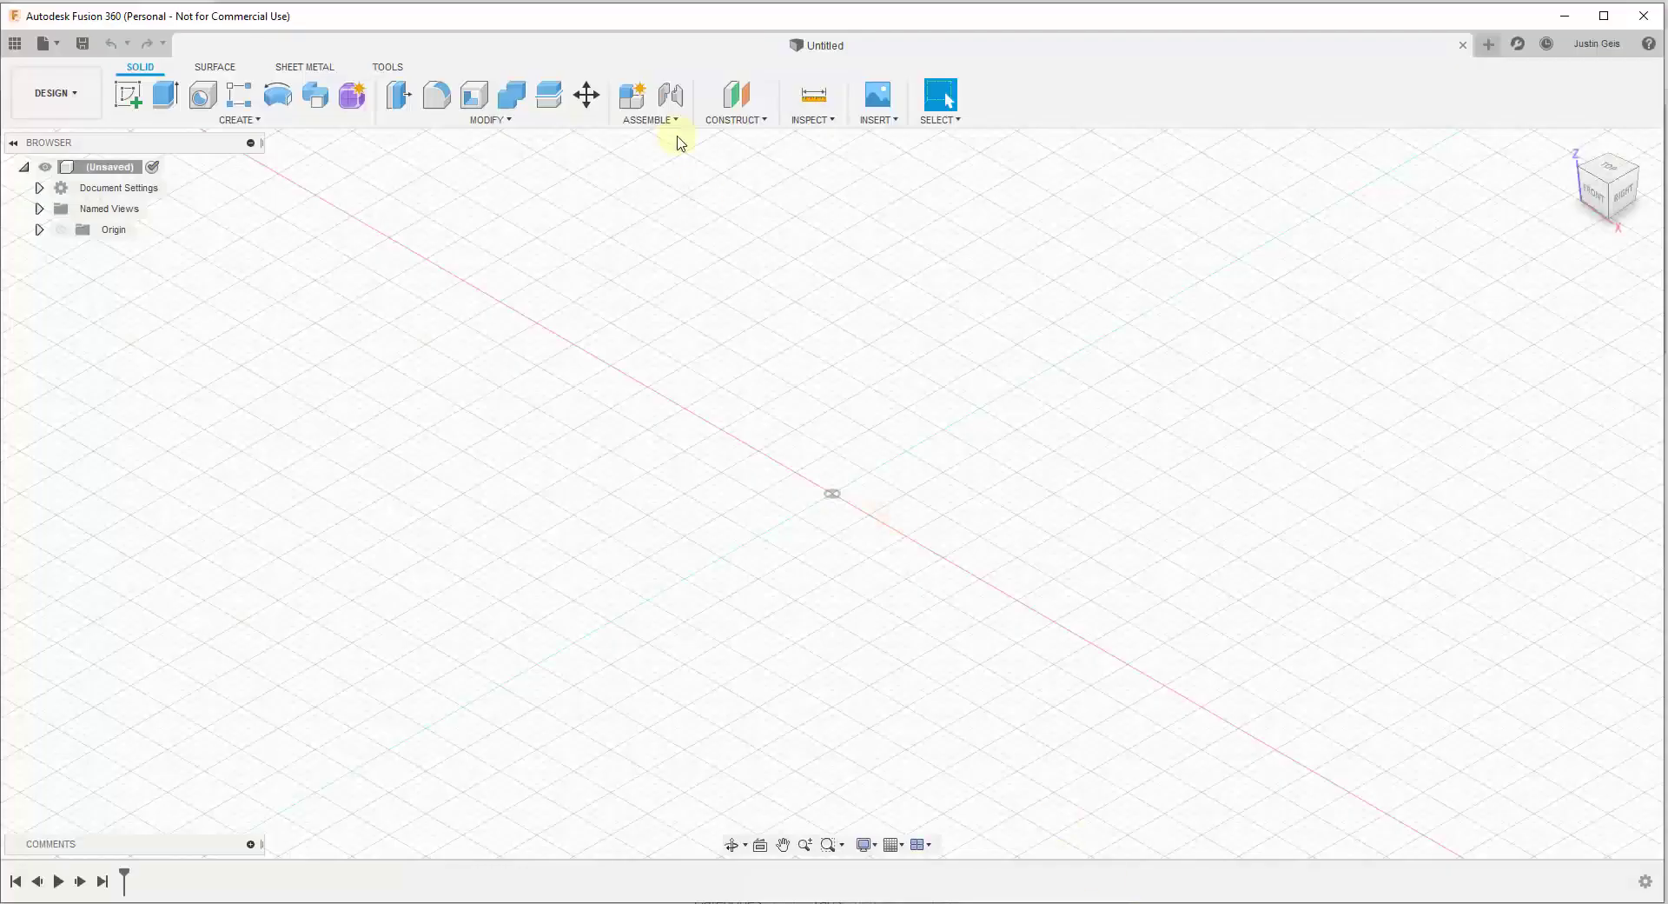
click(57, 45)
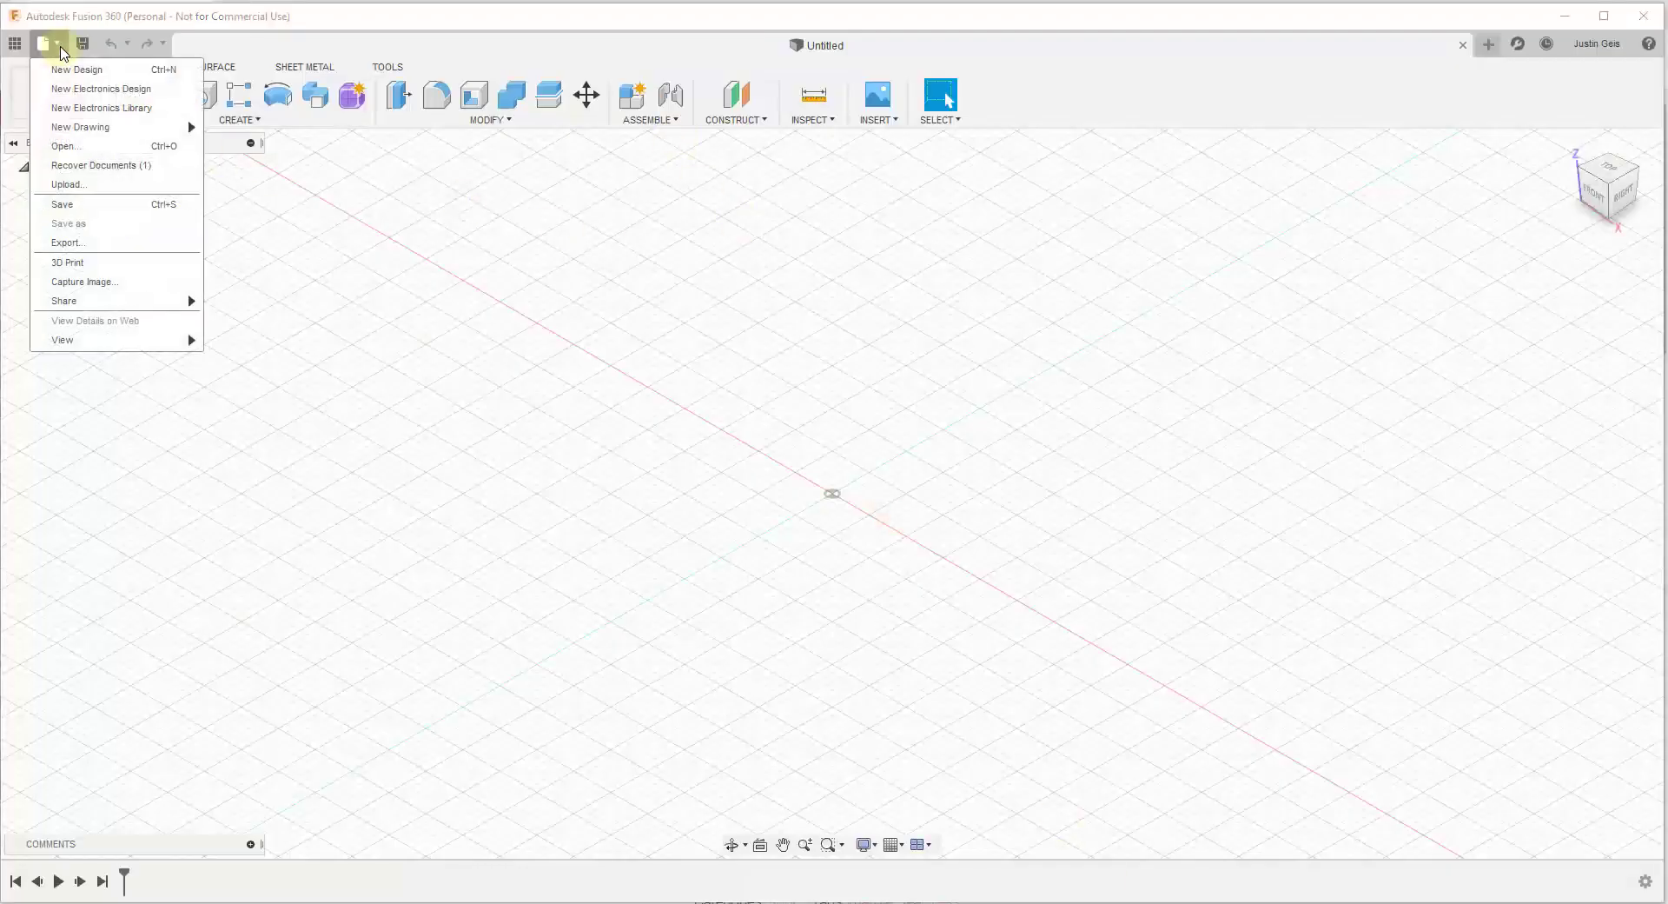
click(65, 146)
double_click(807, 385)
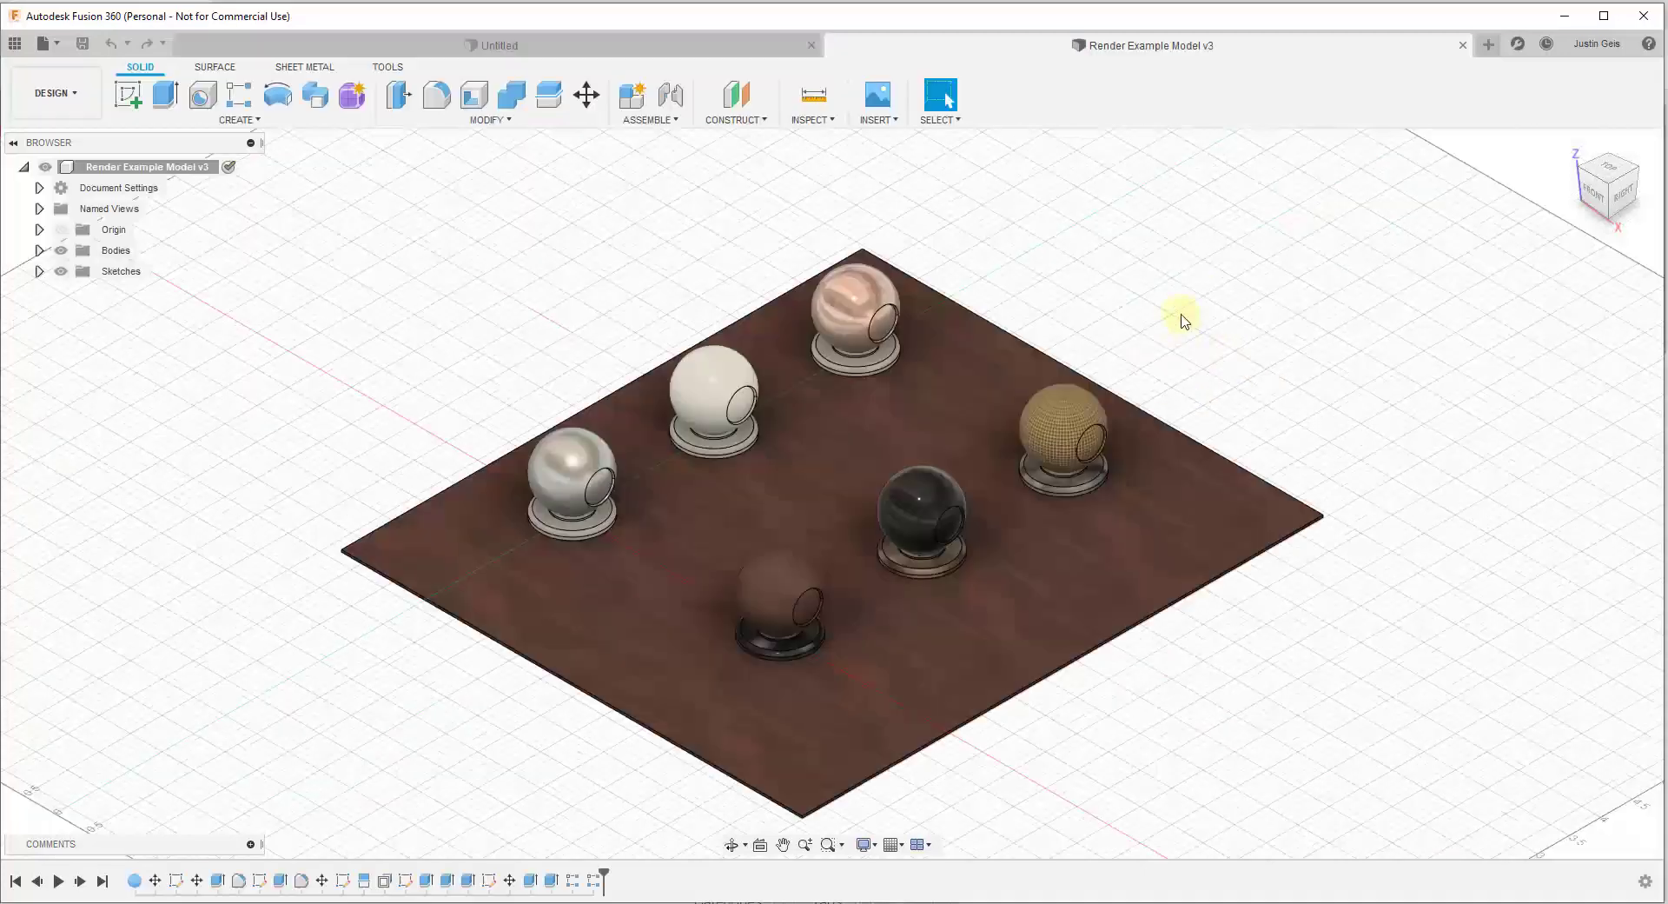
Hide all the sphere and base bodies, leaving only the flat floor slab Body3 visible.
click(39, 251)
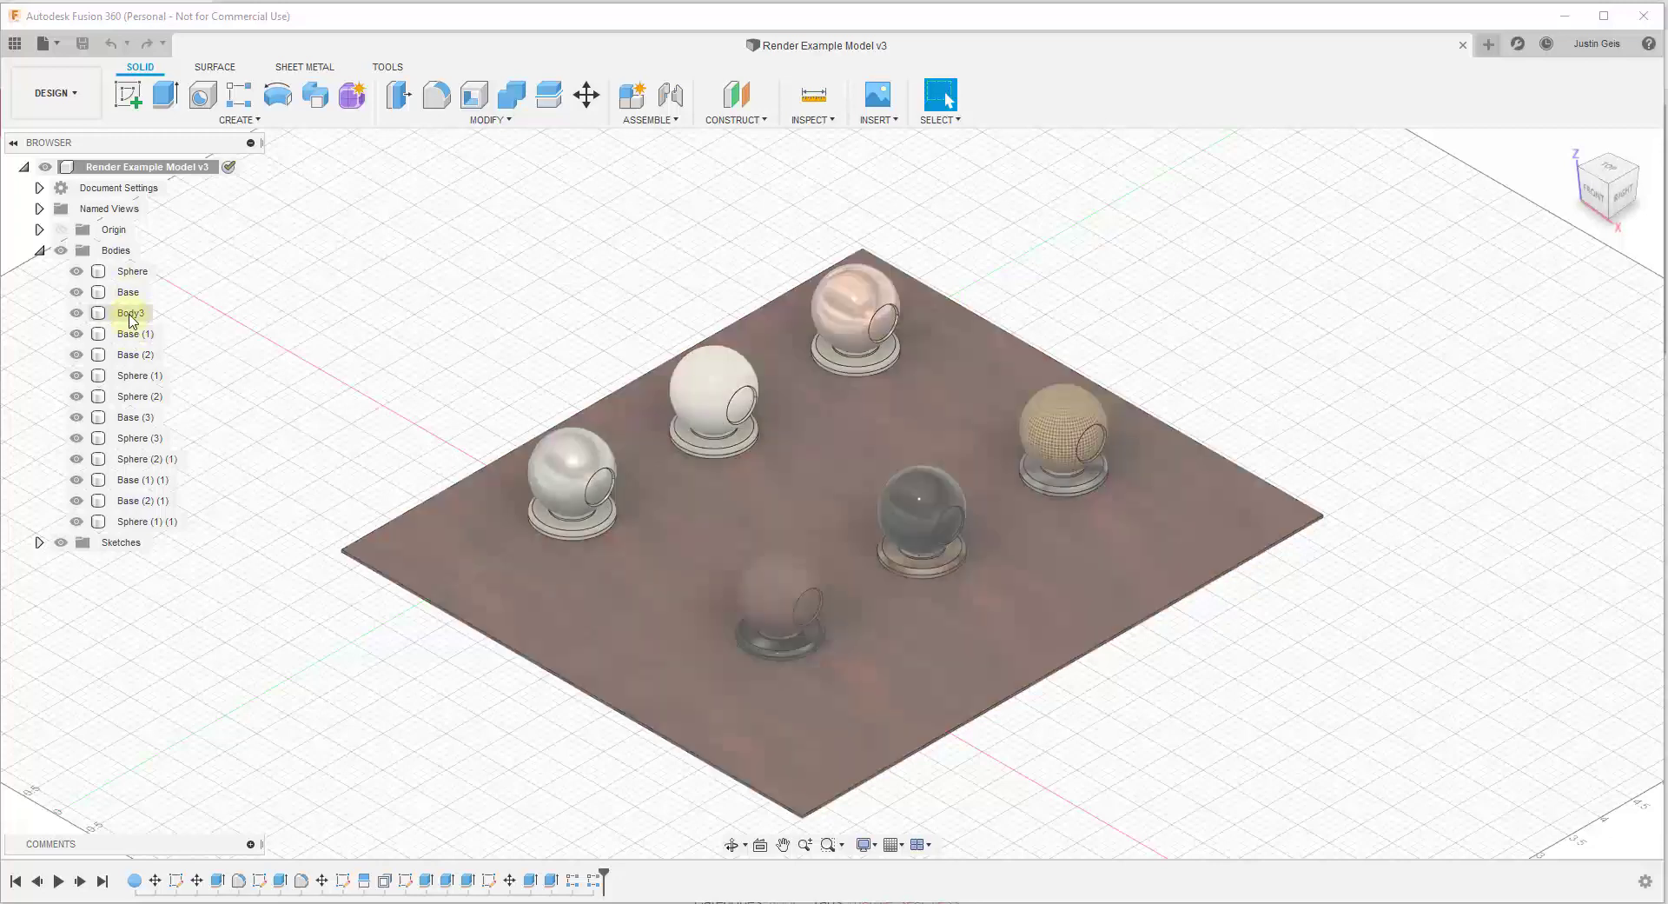
click(130, 313)
shift+click(139, 521)
click(131, 271)
shift+click(127, 292)
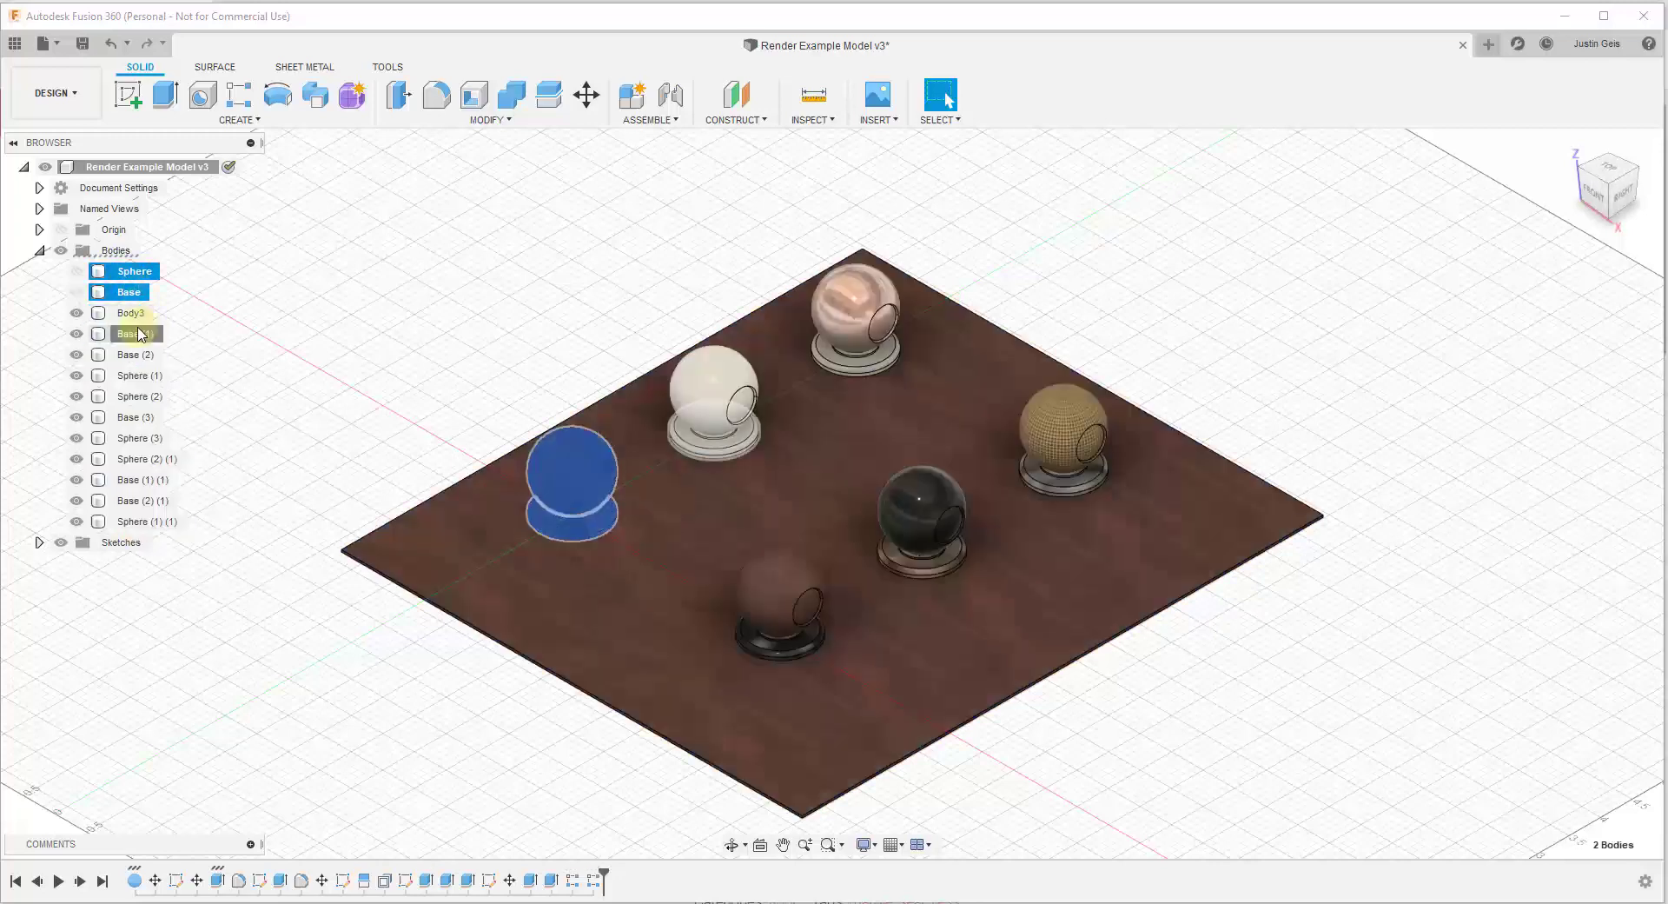
key(v)
click(137, 334)
shift+click(135, 521)
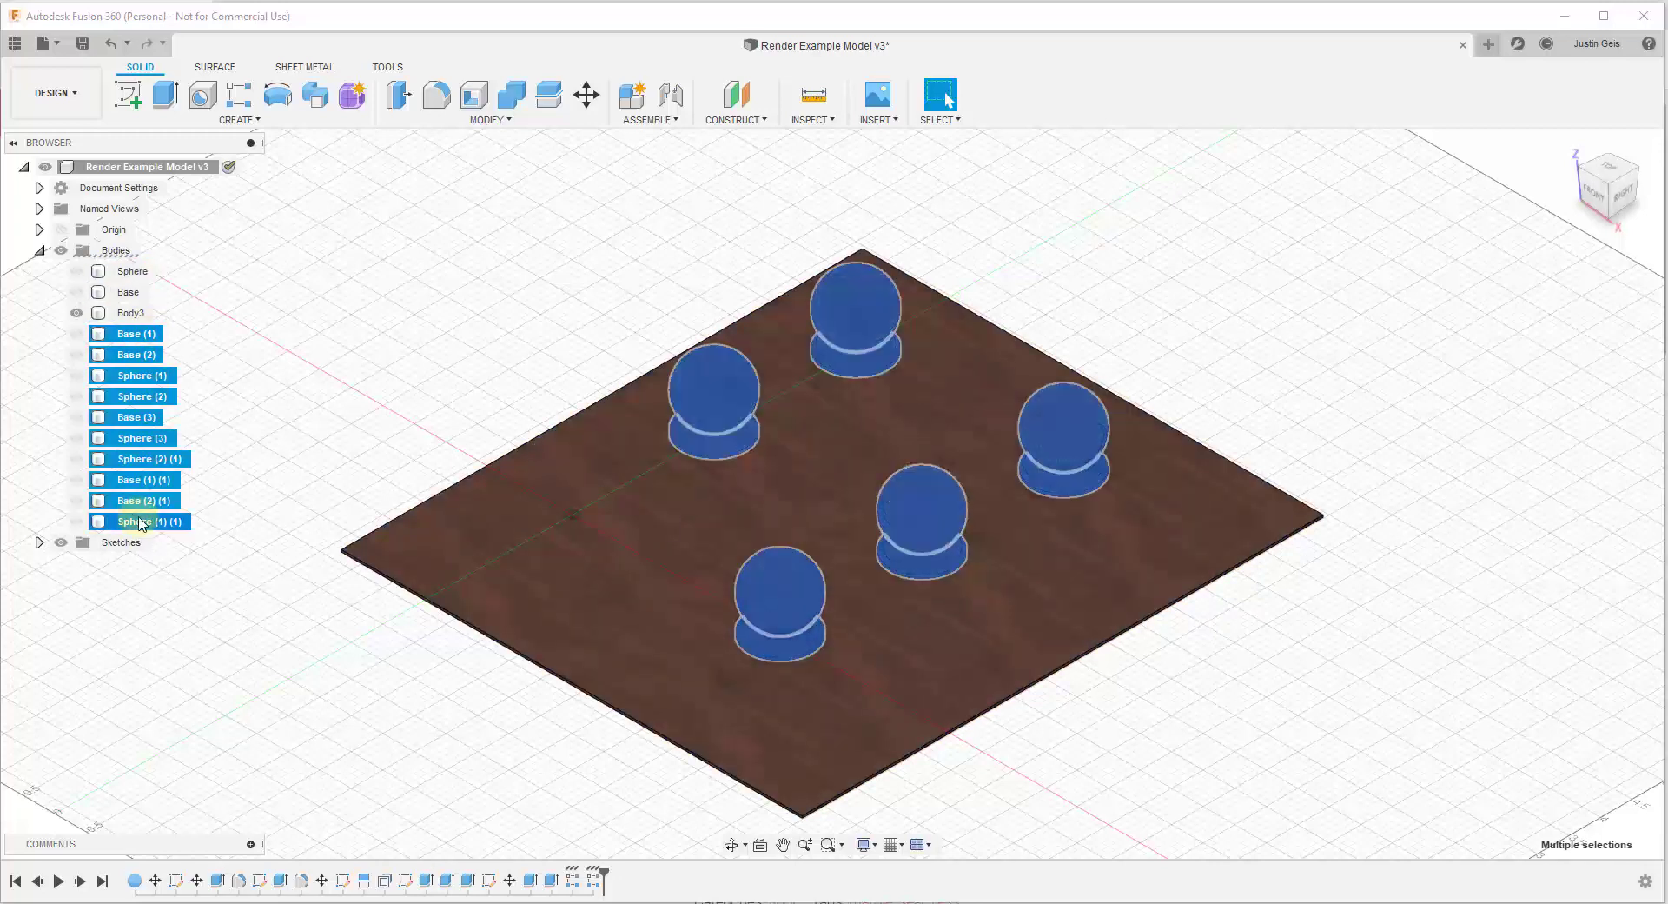
key(v)
click(960, 699)
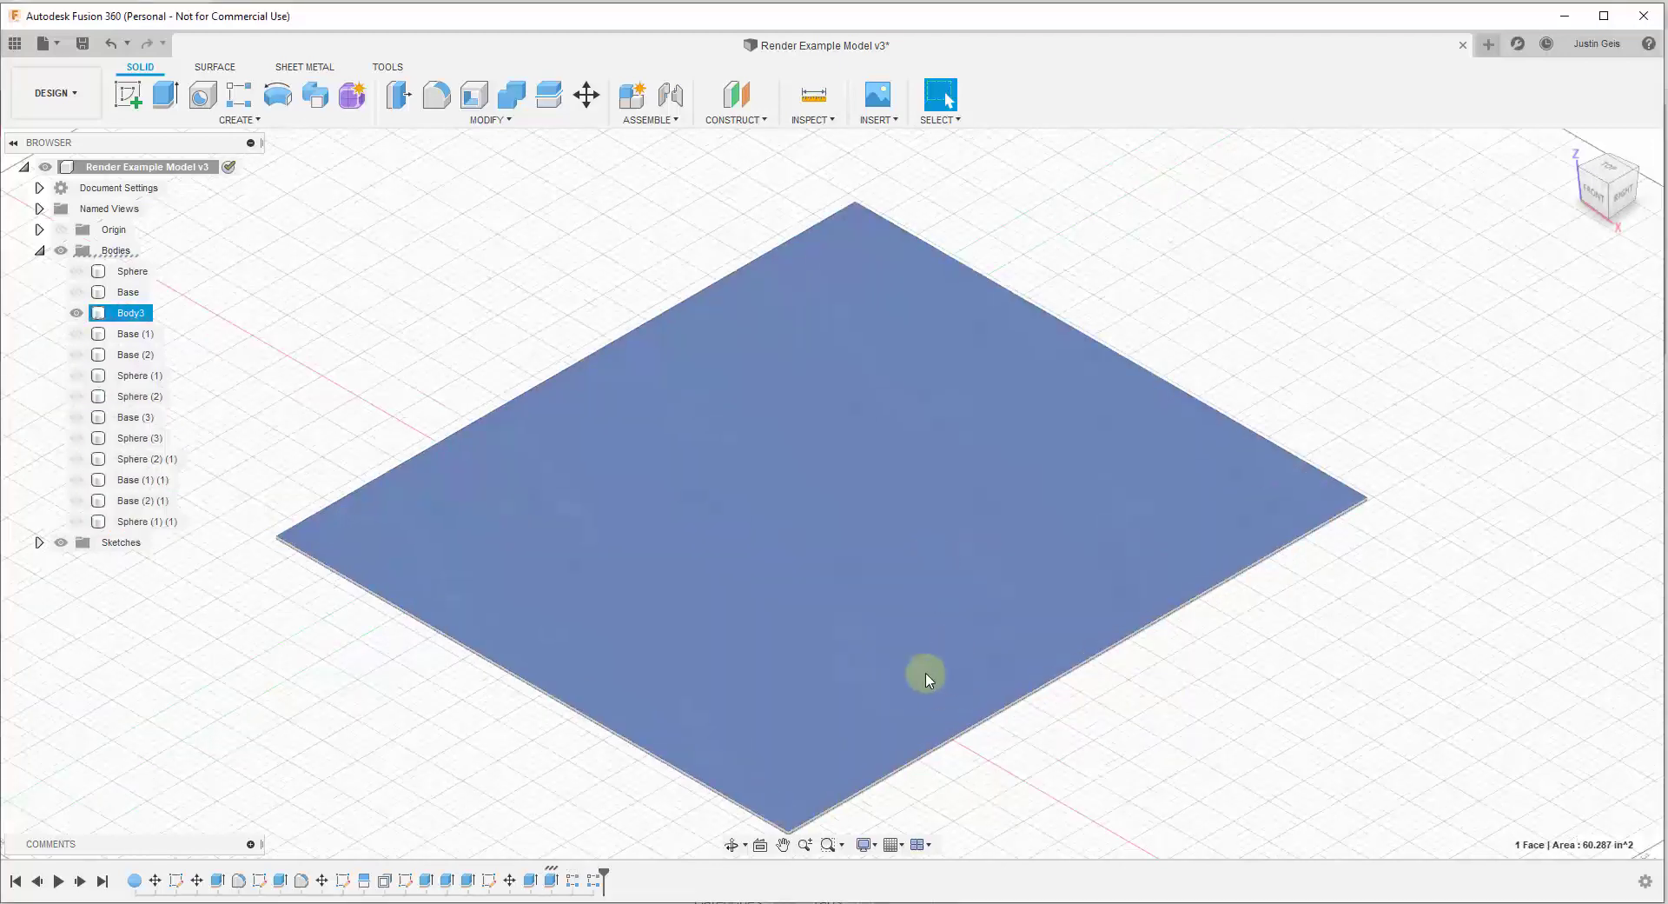
shift+middle_drag(912, 655, 897, 626)
click(1022, 705)
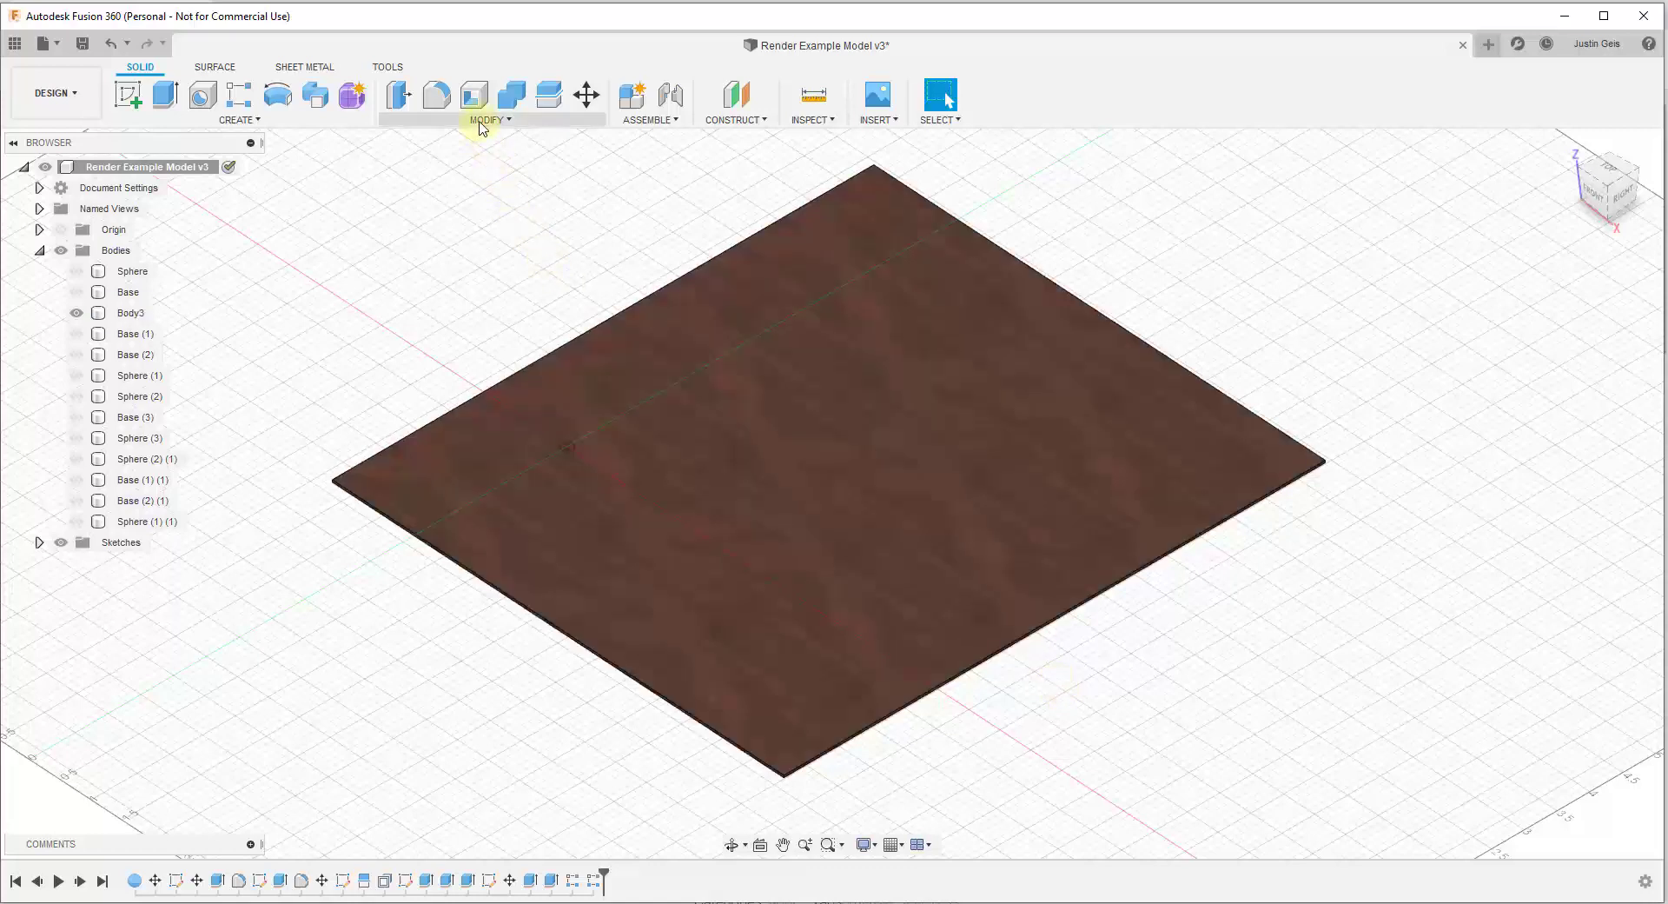
Open the Material Browser through Manage Materials, widen it and show the Fusion 360 Appearance Library.
click(480, 122)
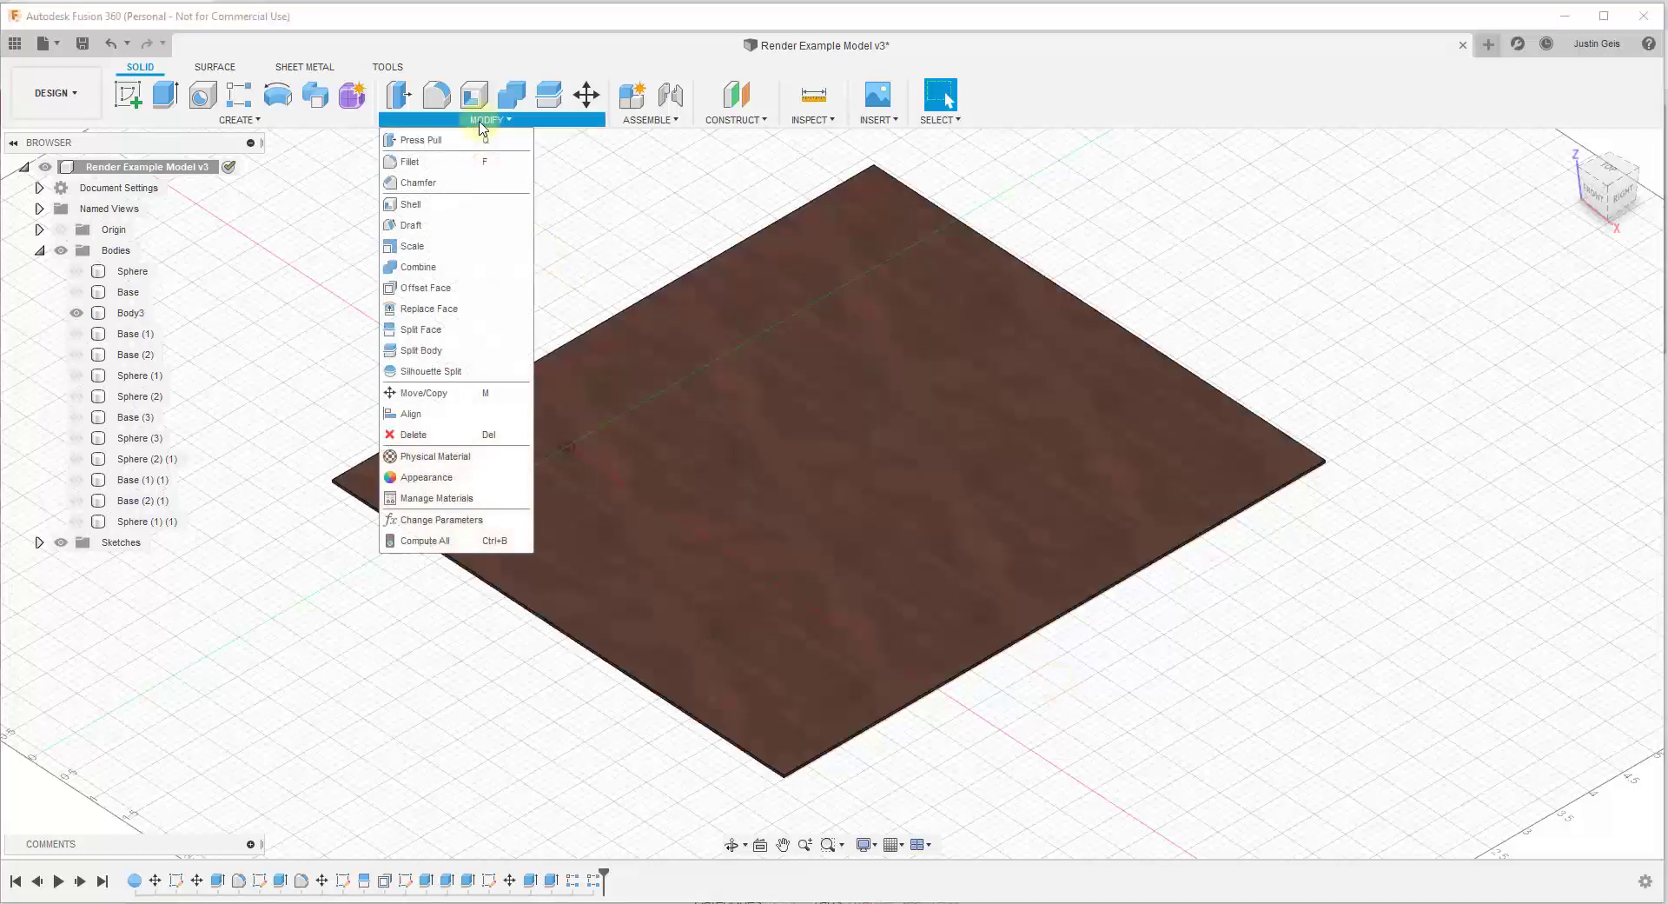
click(453, 499)
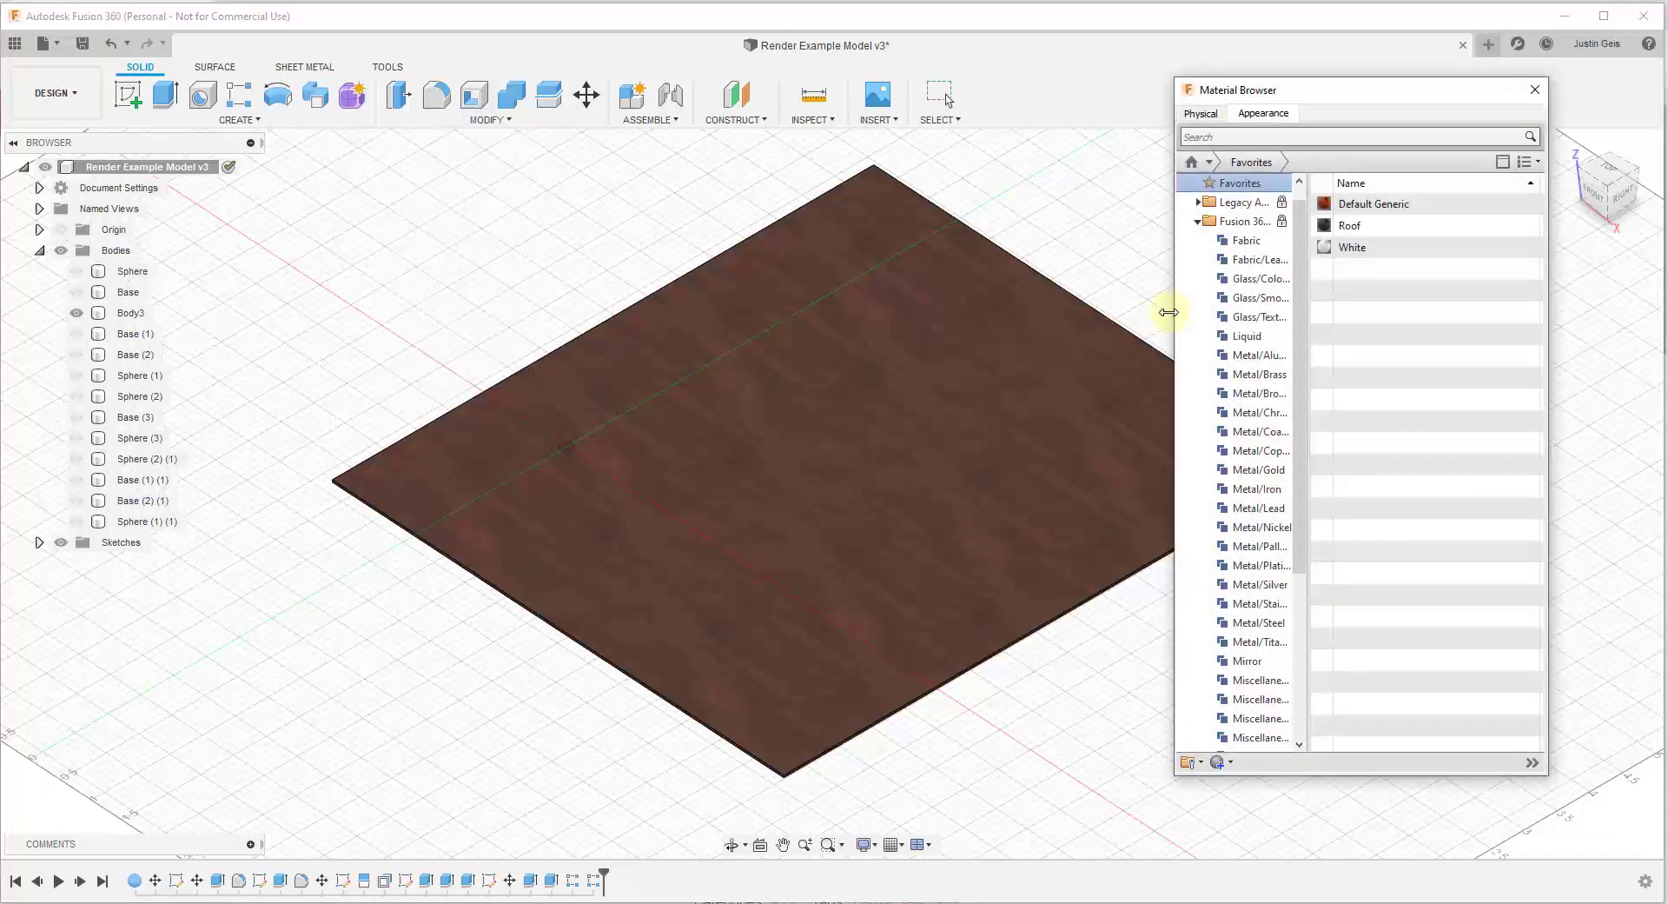
drag(1168, 312, 865, 314)
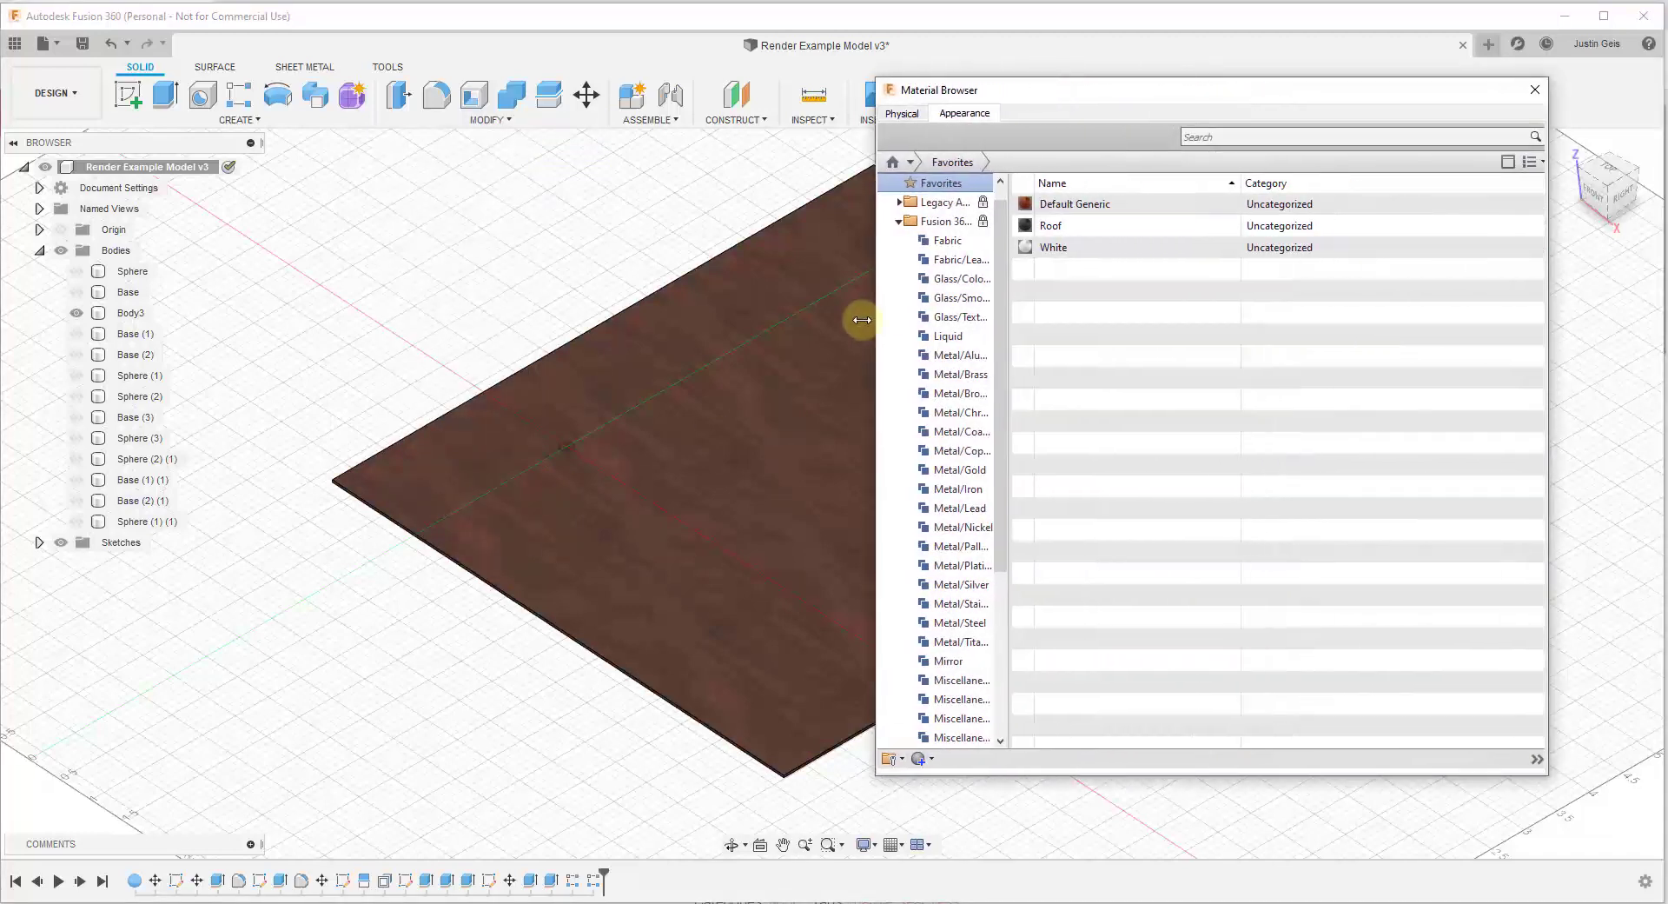
click(890, 221)
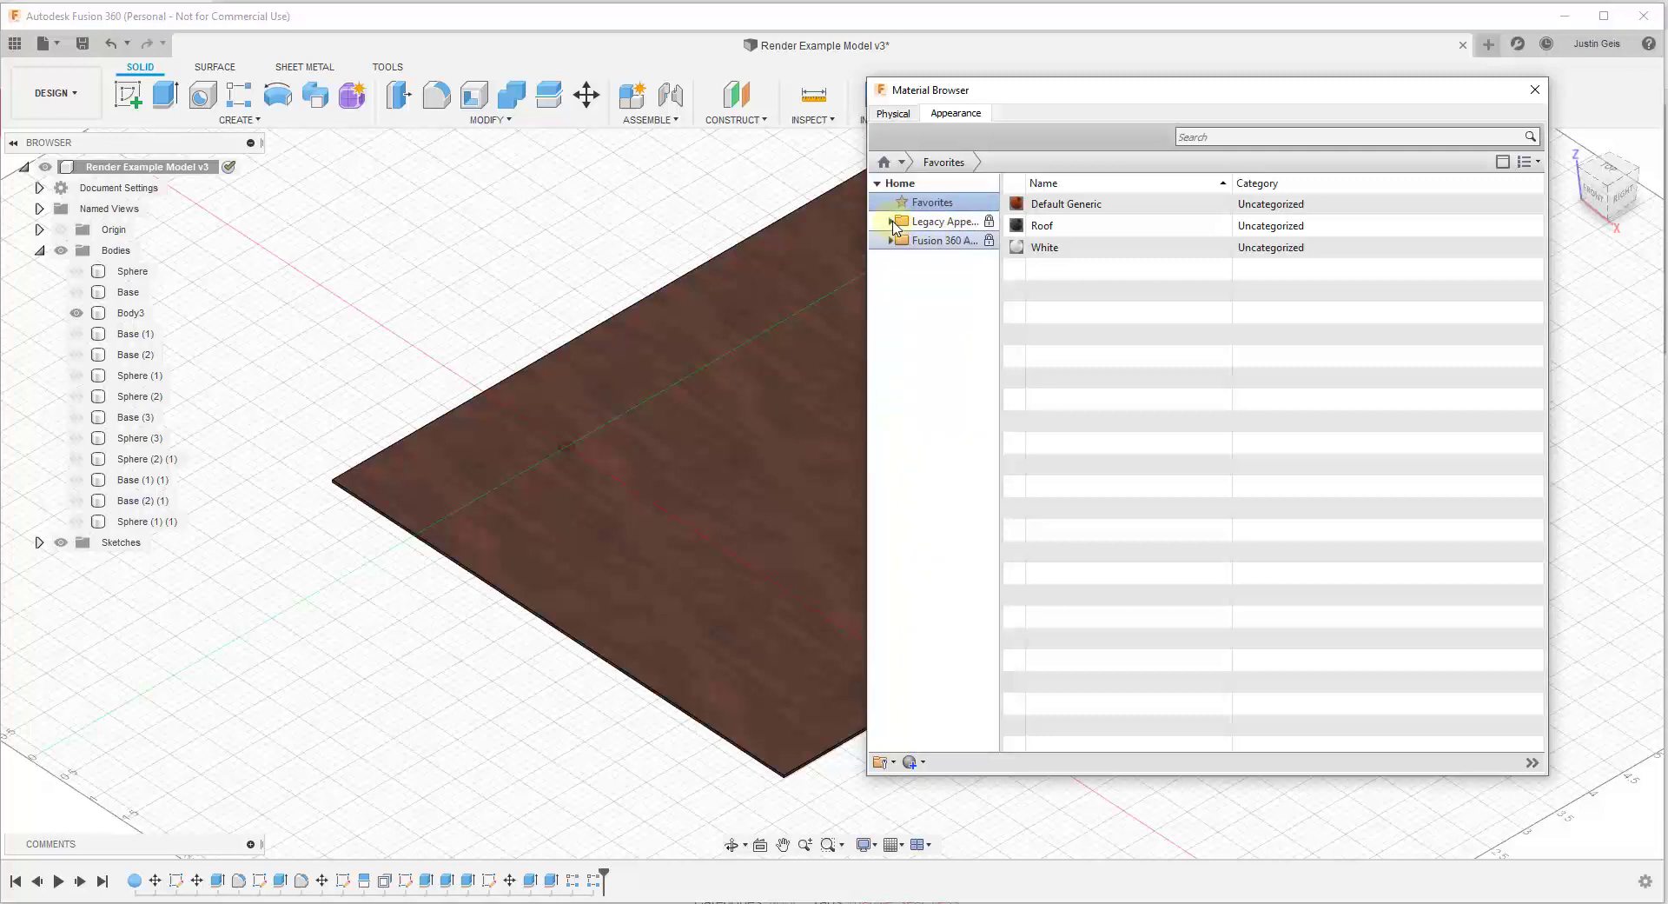
click(956, 243)
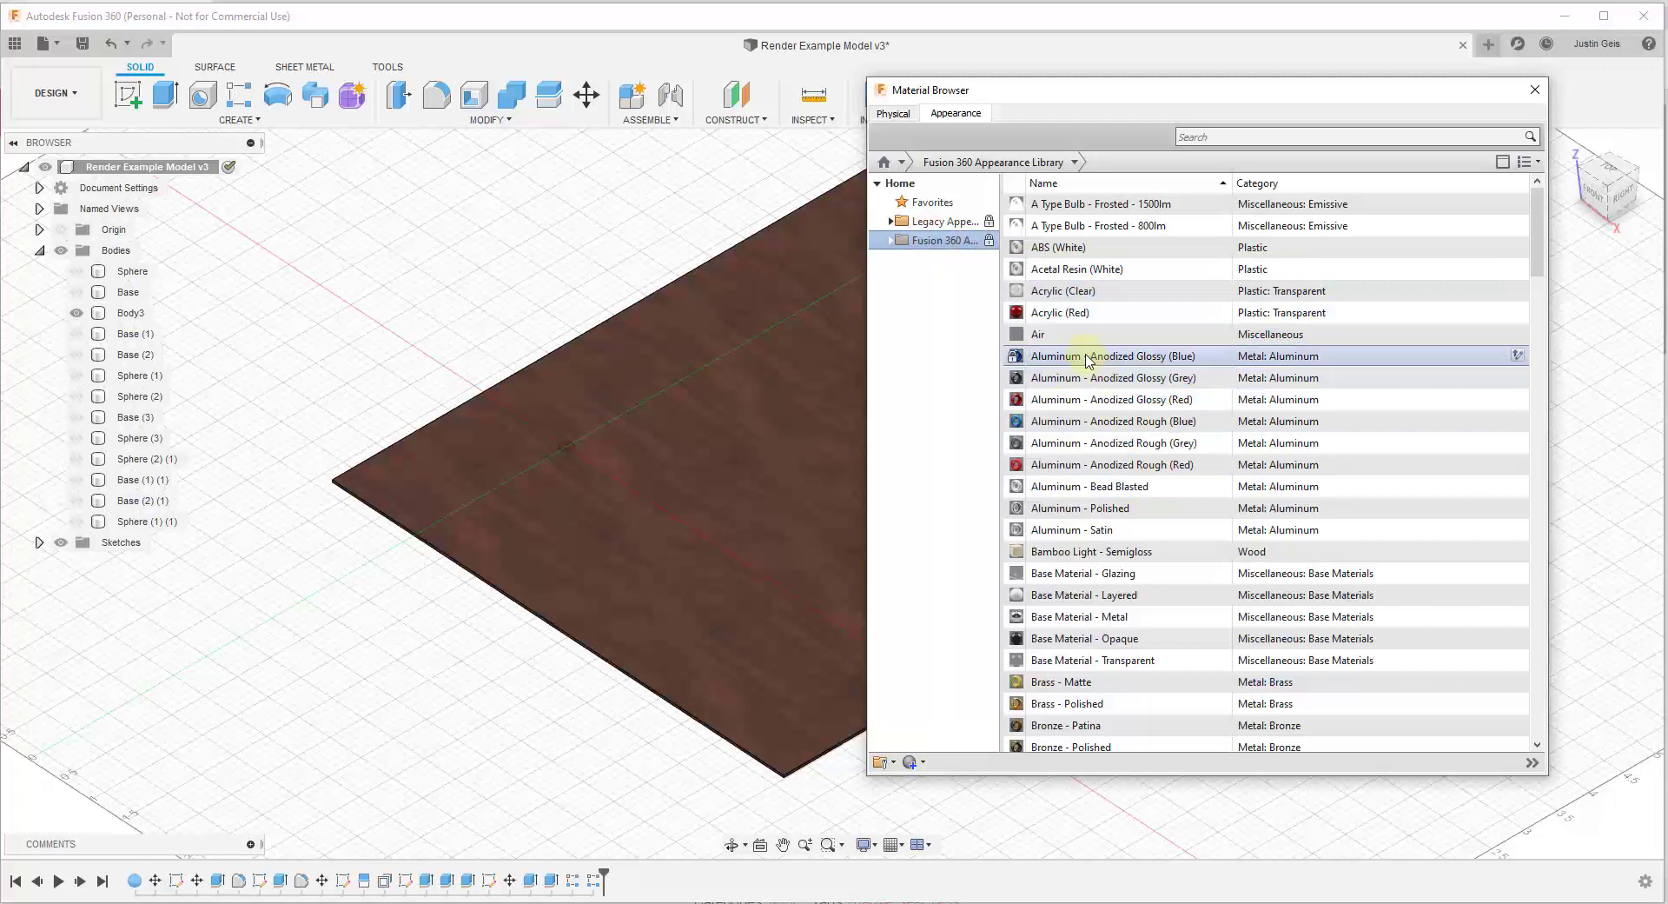
Examine the parameters of the Aluminum - Anodized Glossy (Blue) appearance, and return to the library home with the appearance details hidden.
double_click(1043, 358)
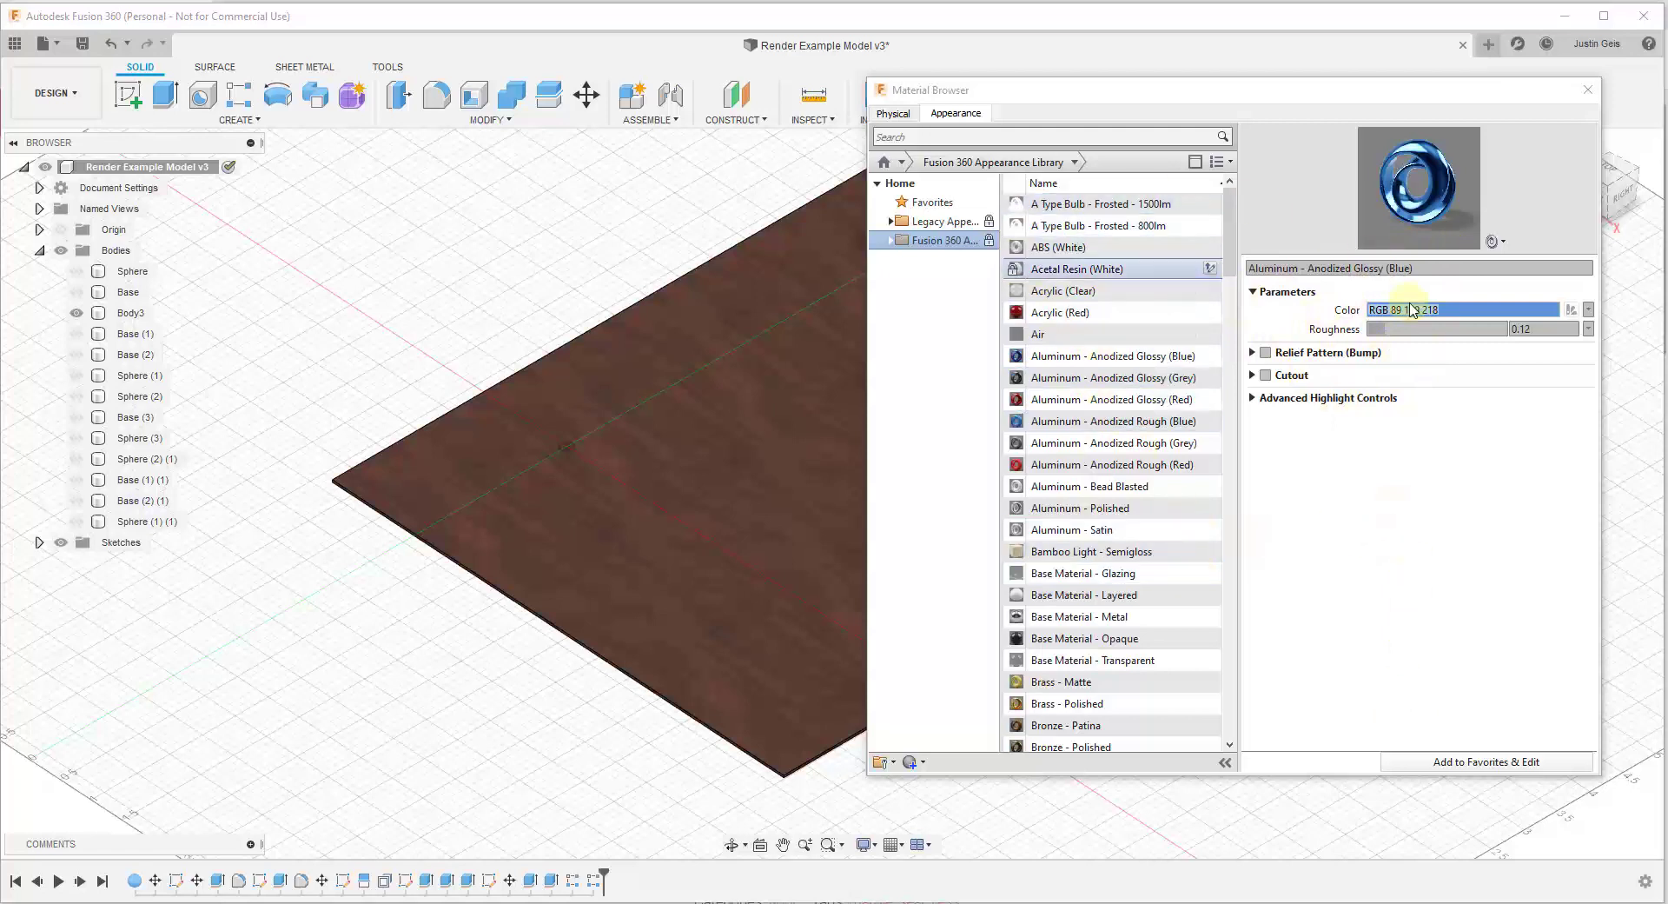
click(487, 119)
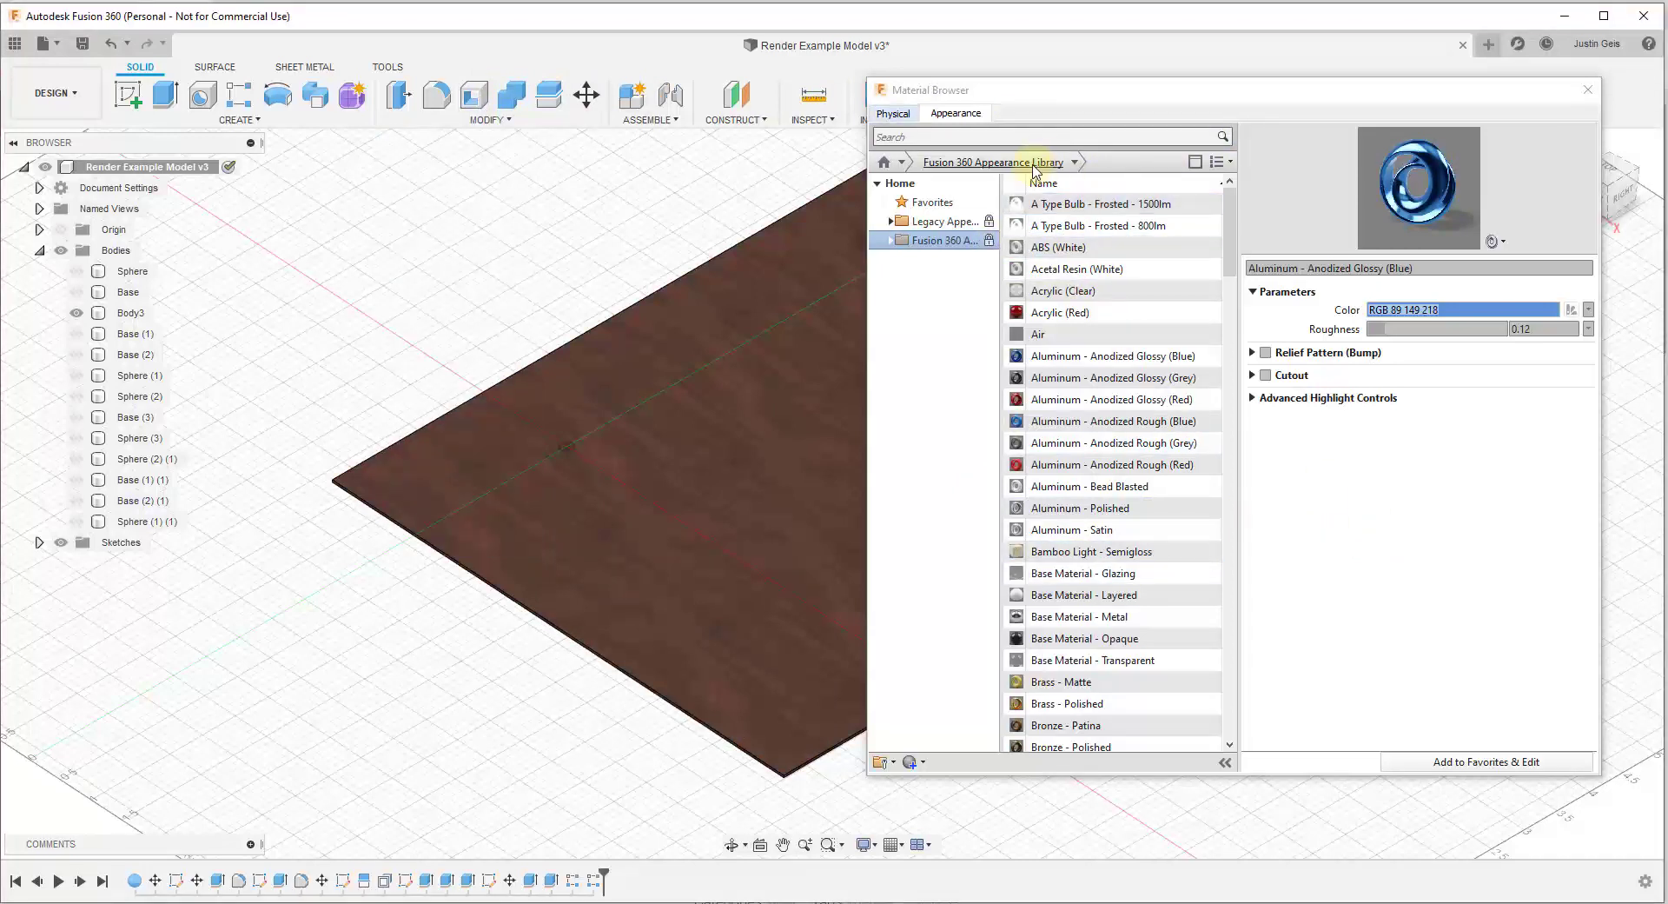
click(884, 162)
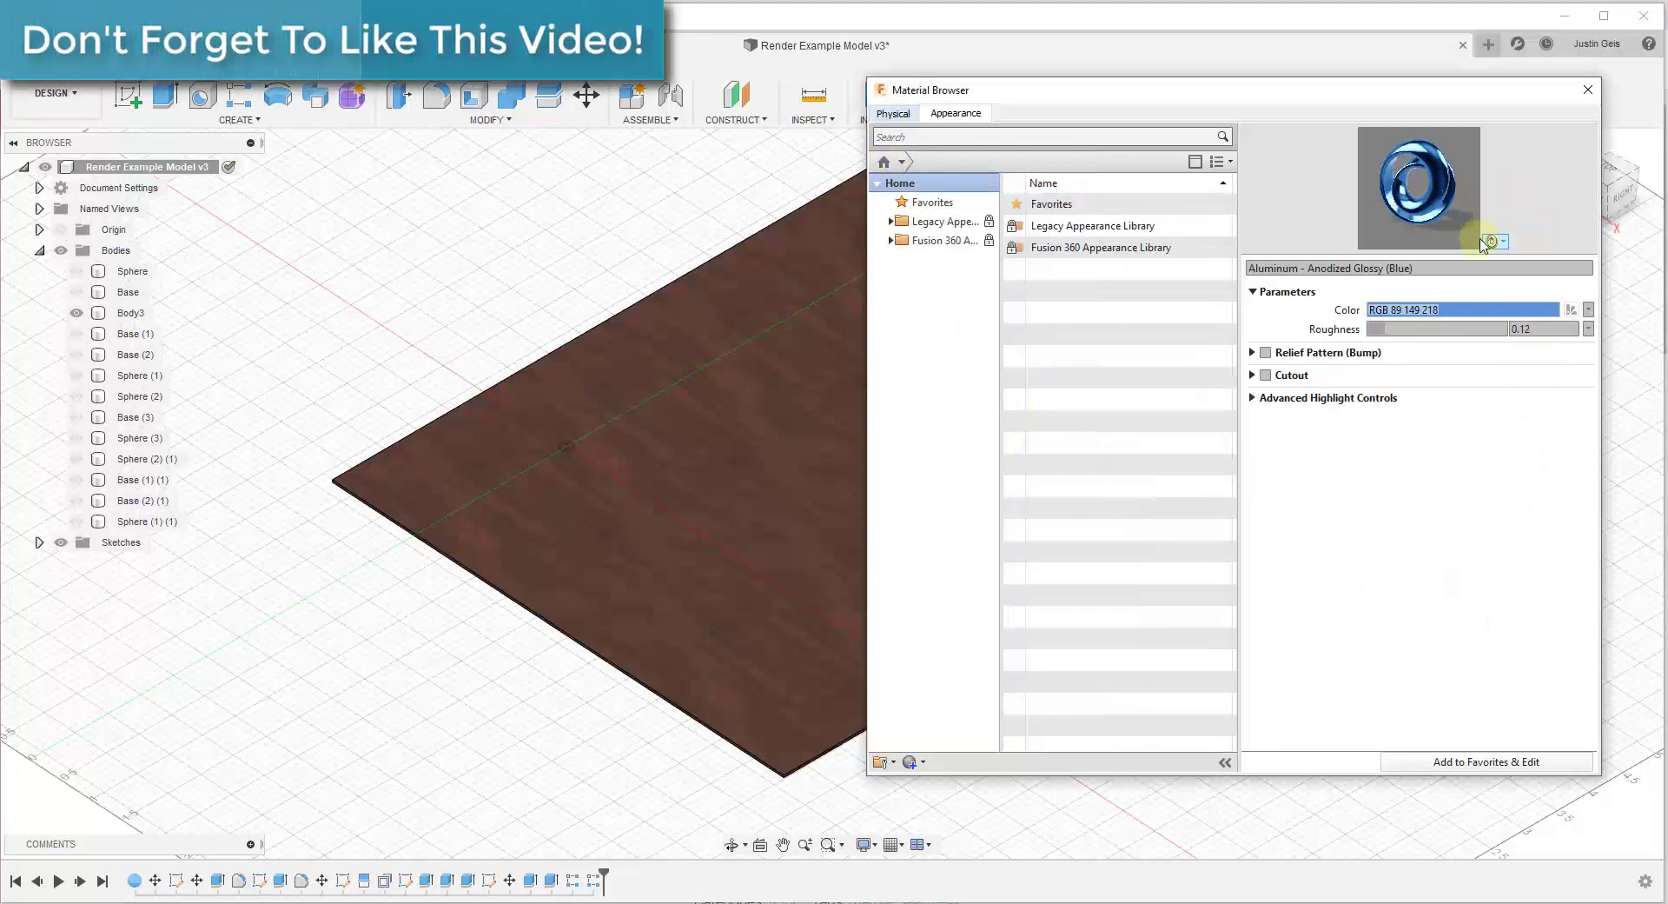
click(1225, 762)
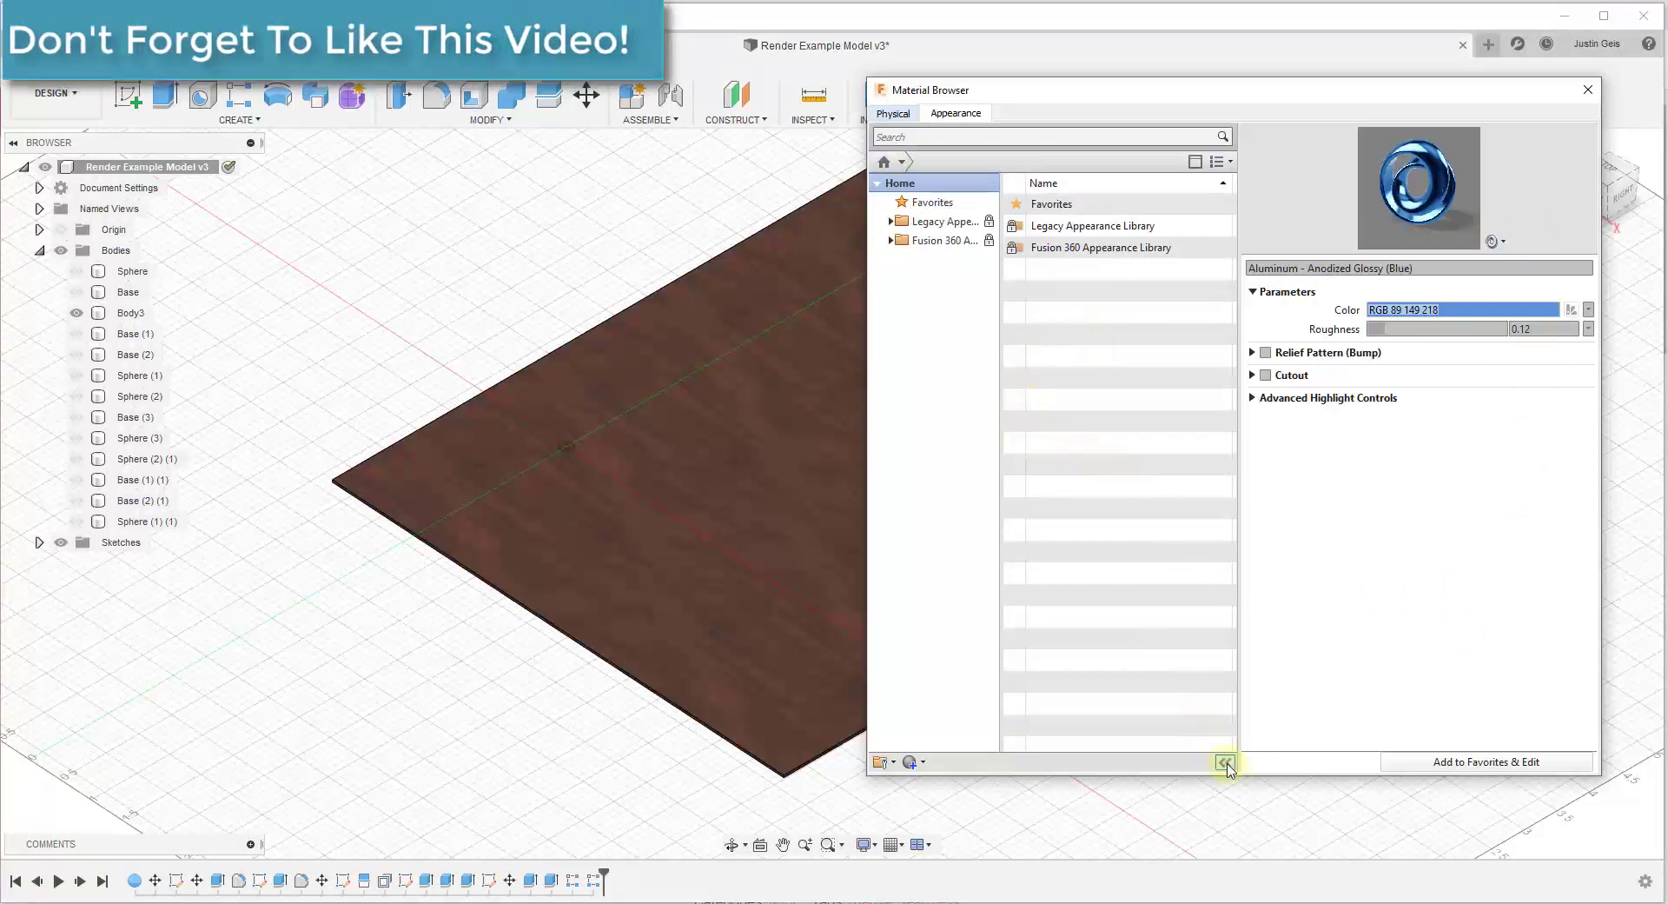
drag(1245, 406, 1562, 411)
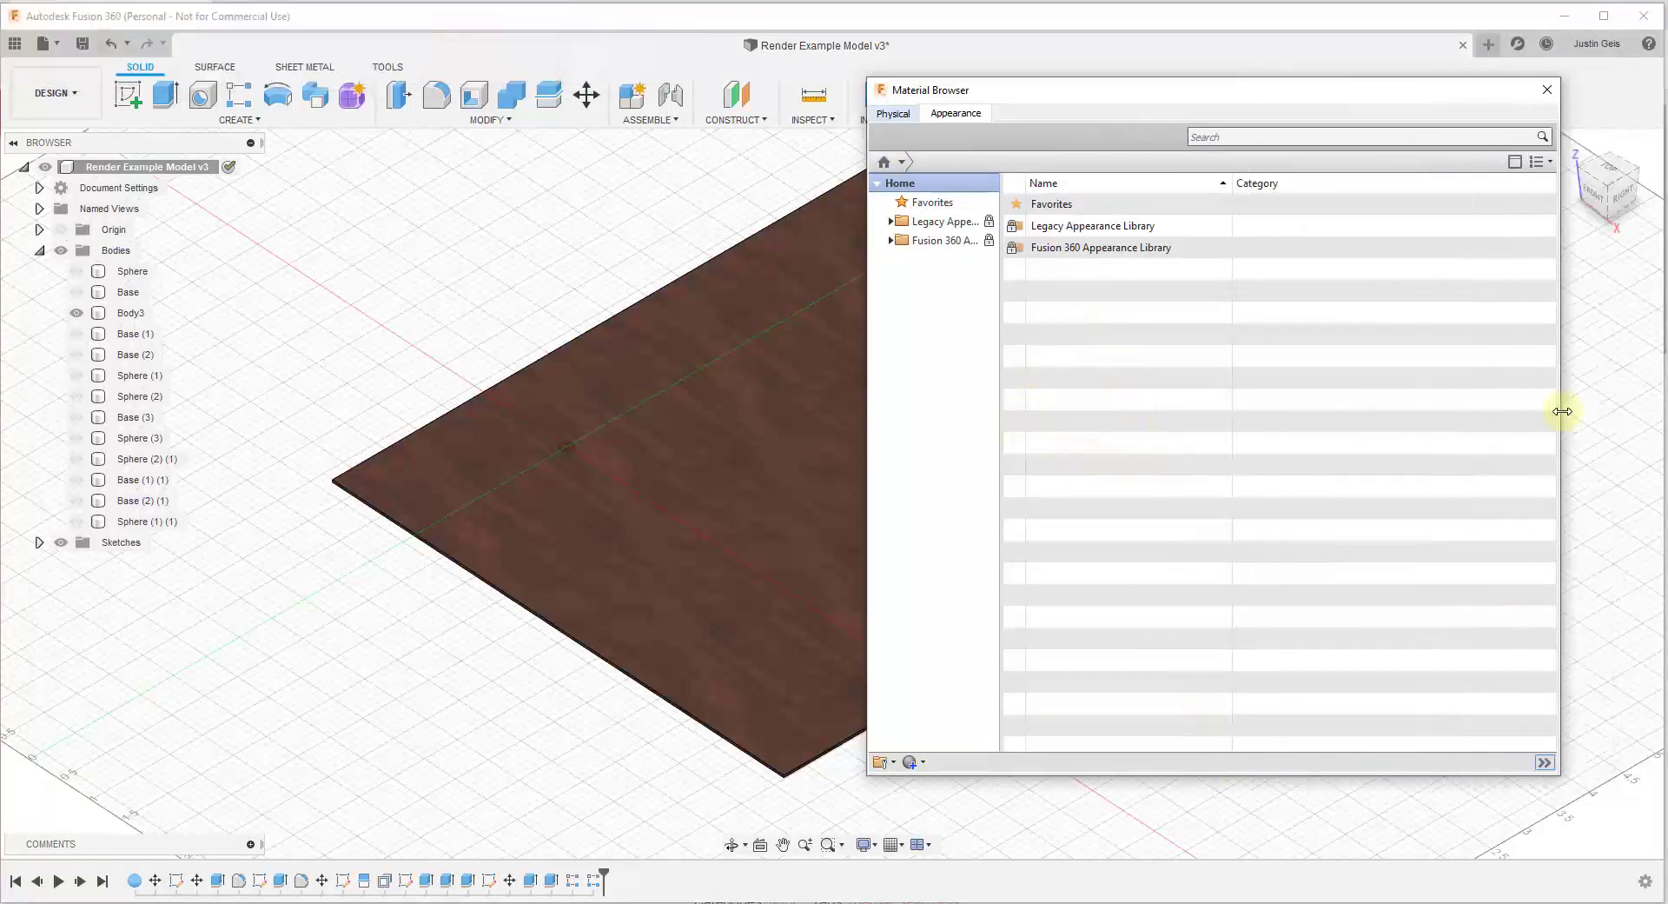
Create a new generic appearance and load marble_01_diff_4k.jpg from the marble_01_4k_jpg folder as its base image.
click(910, 763)
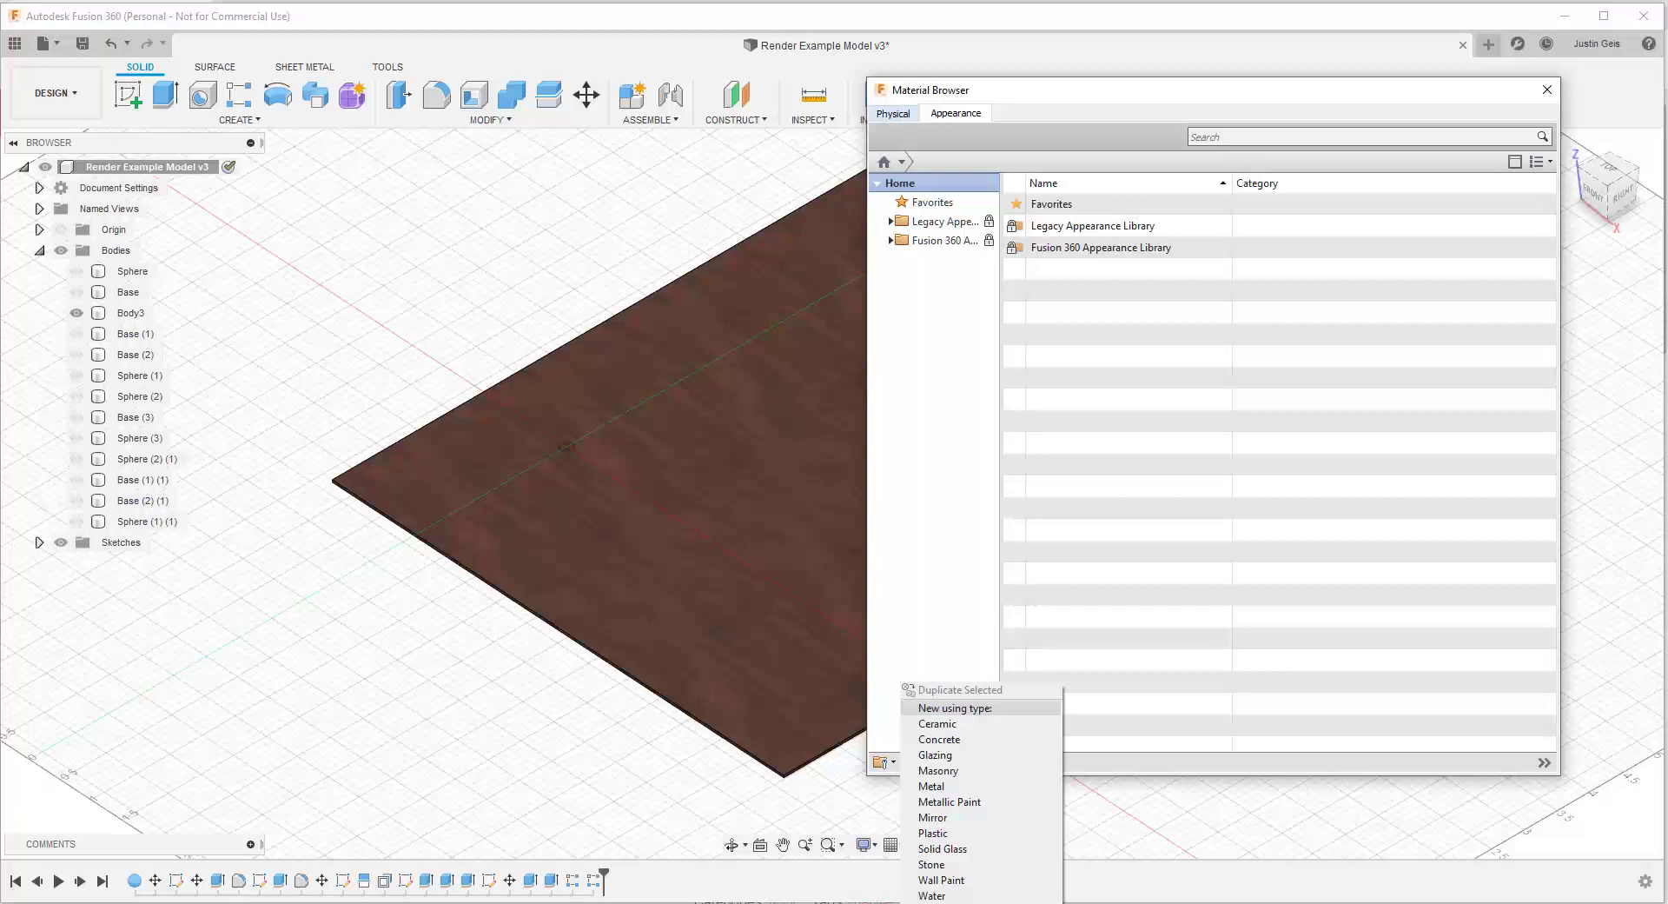
click(954, 708)
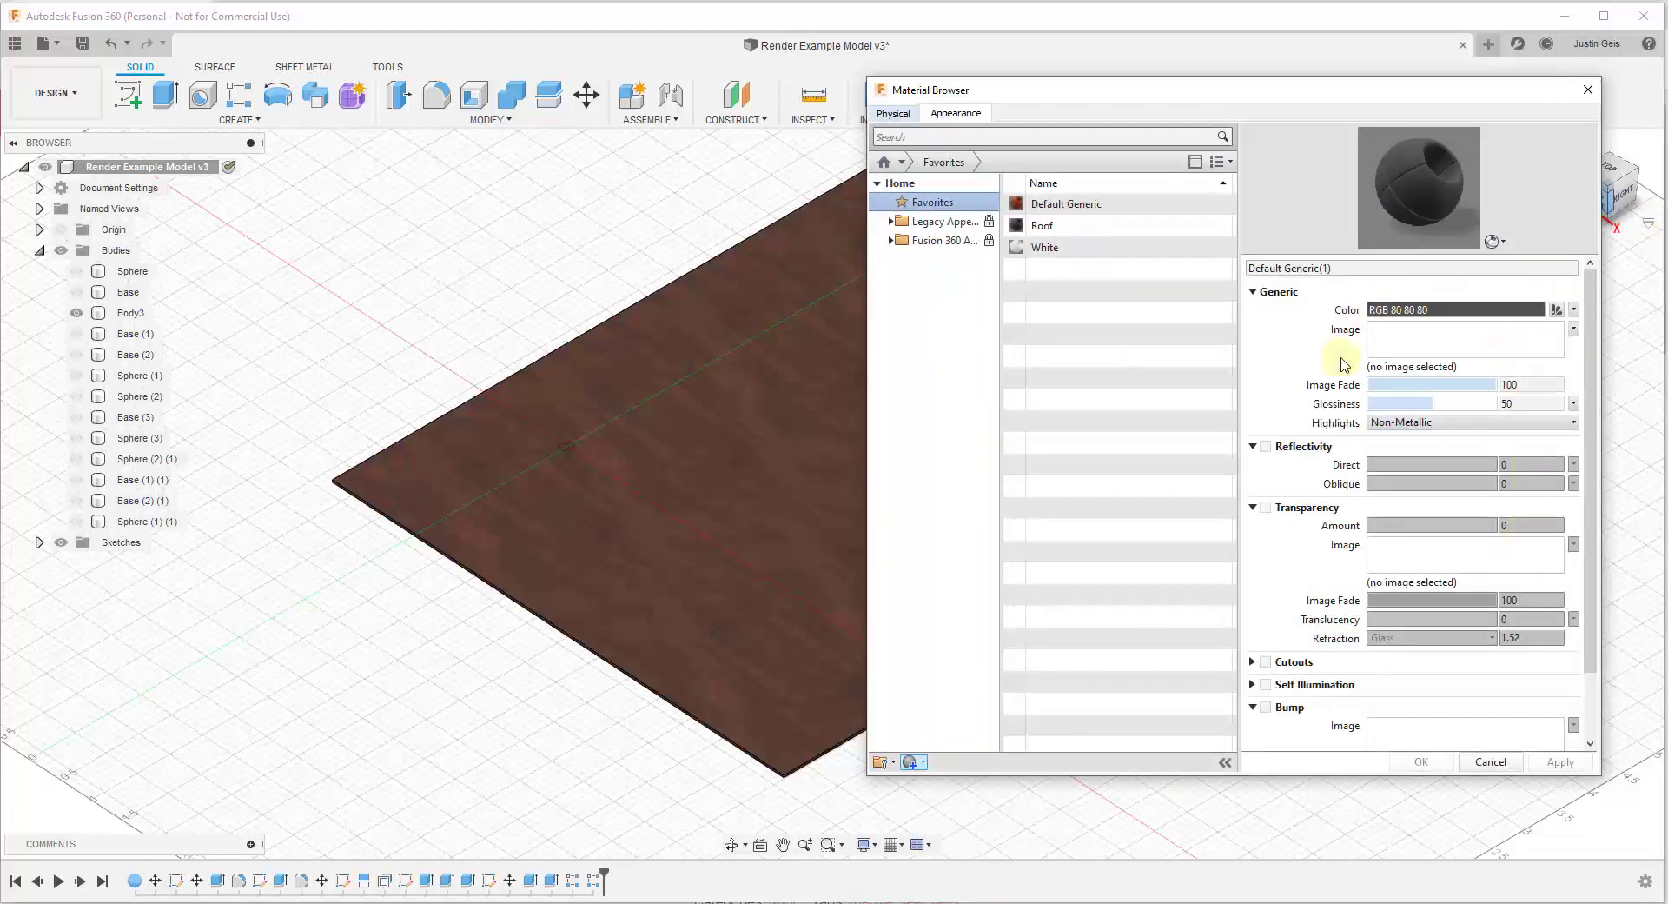
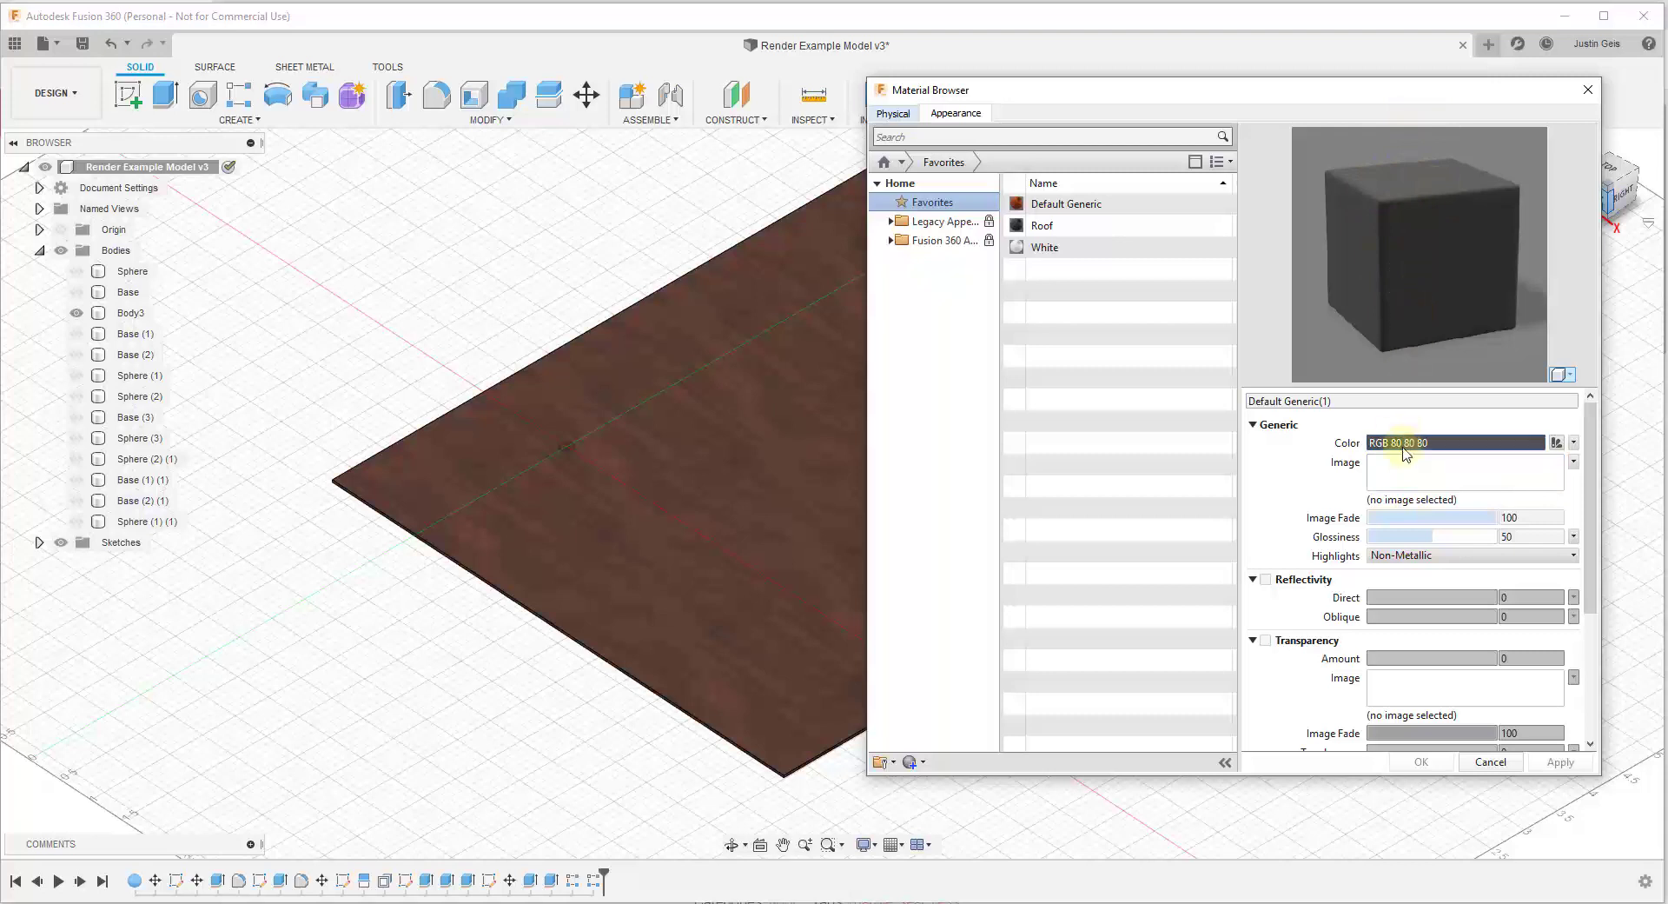
click(1438, 476)
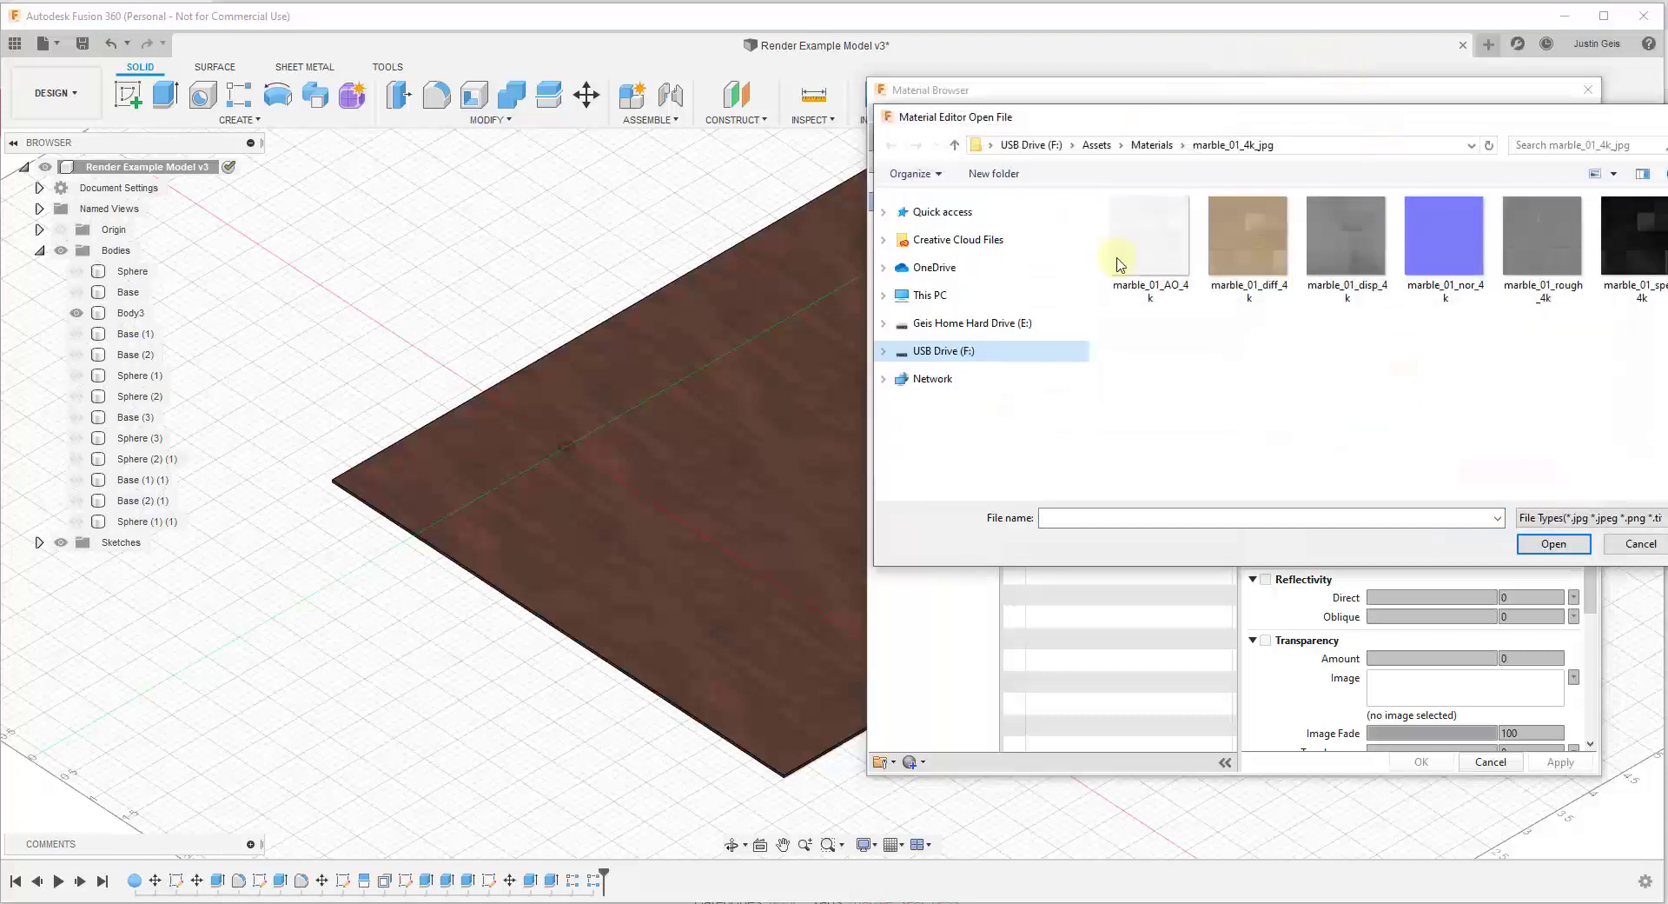
drag(1342, 126, 1143, 129)
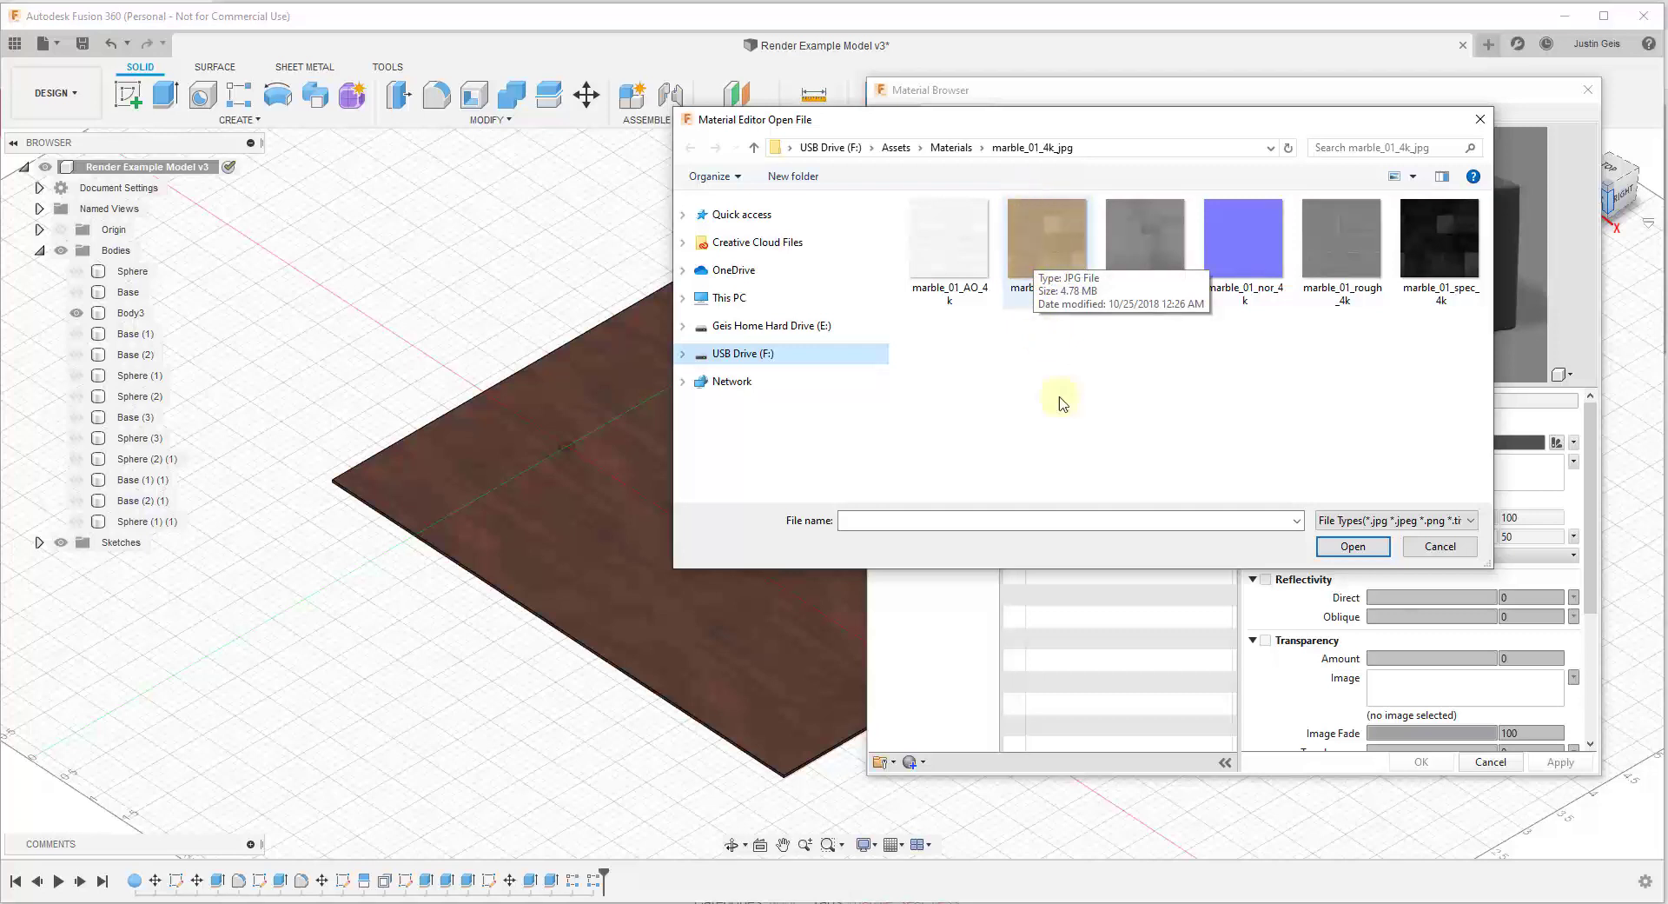
click(1046, 239)
double_click(1045, 240)
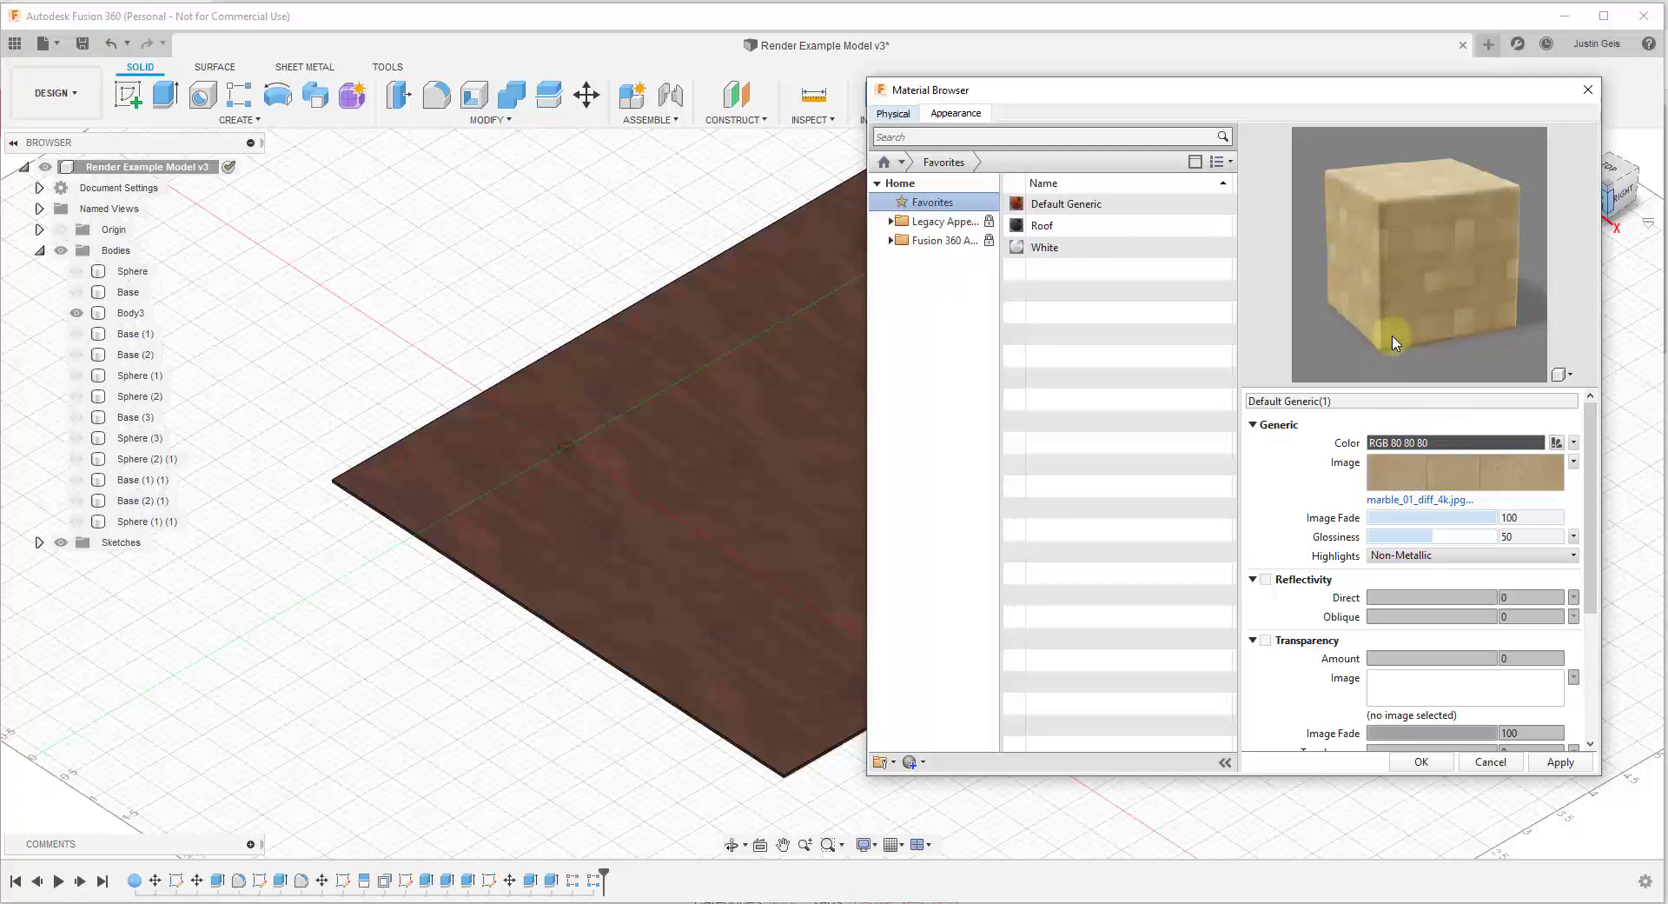
Preview the new appearance on the Sphere, Cylinder and Walls scenes, and return the preview to the Cube.
click(1561, 374)
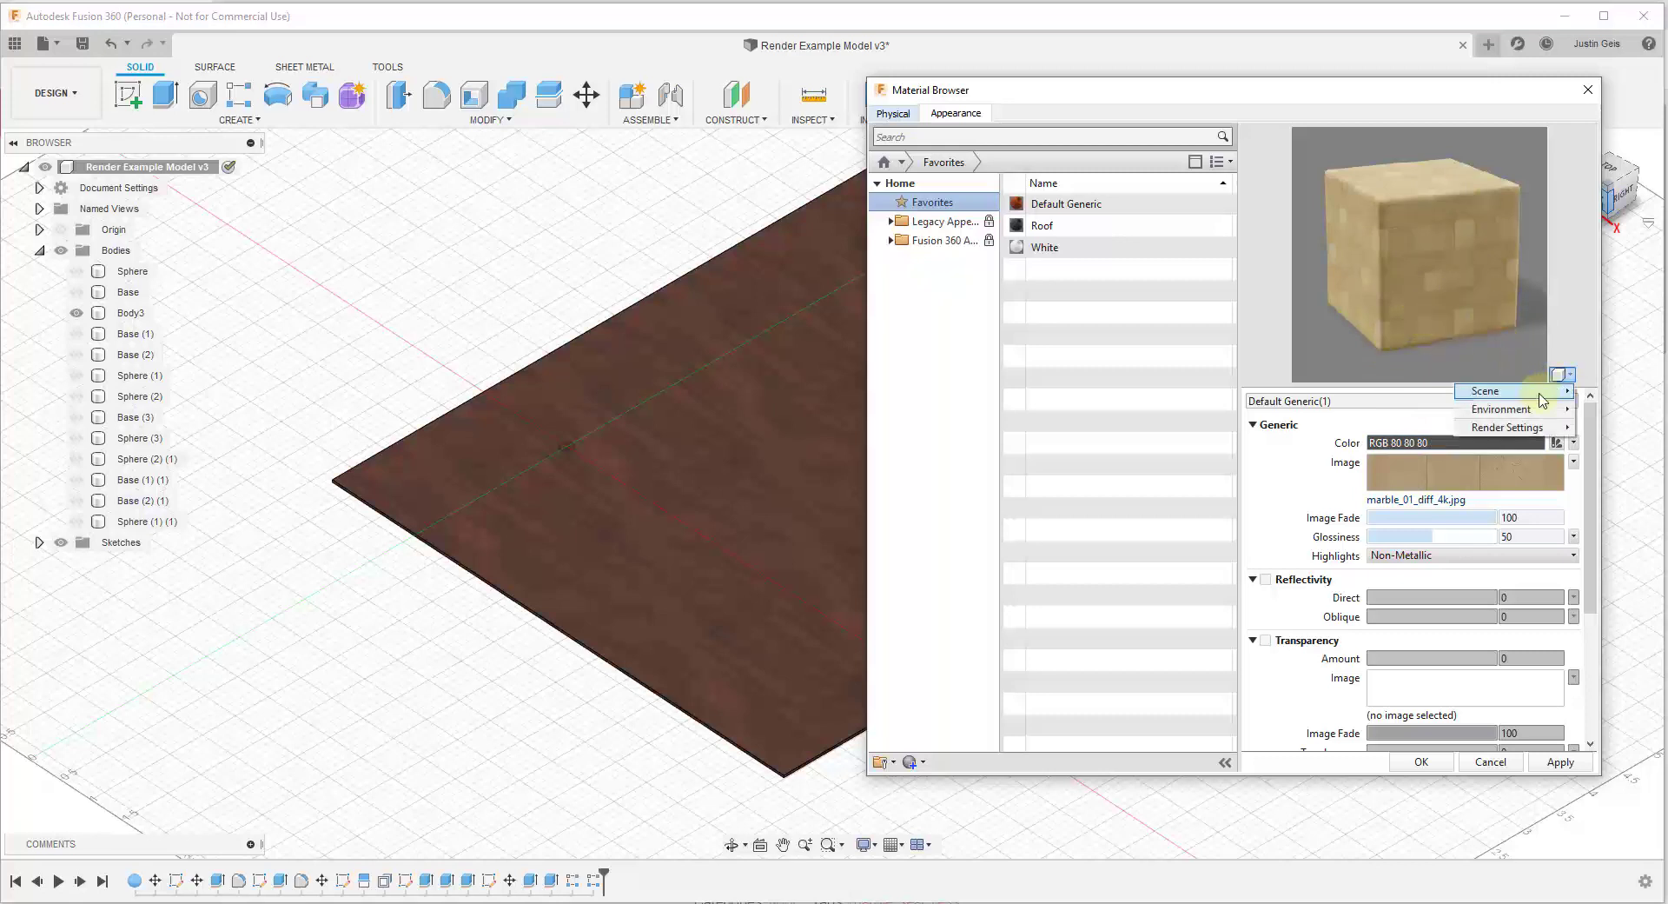
mouse_move(1520, 389)
click(1381, 388)
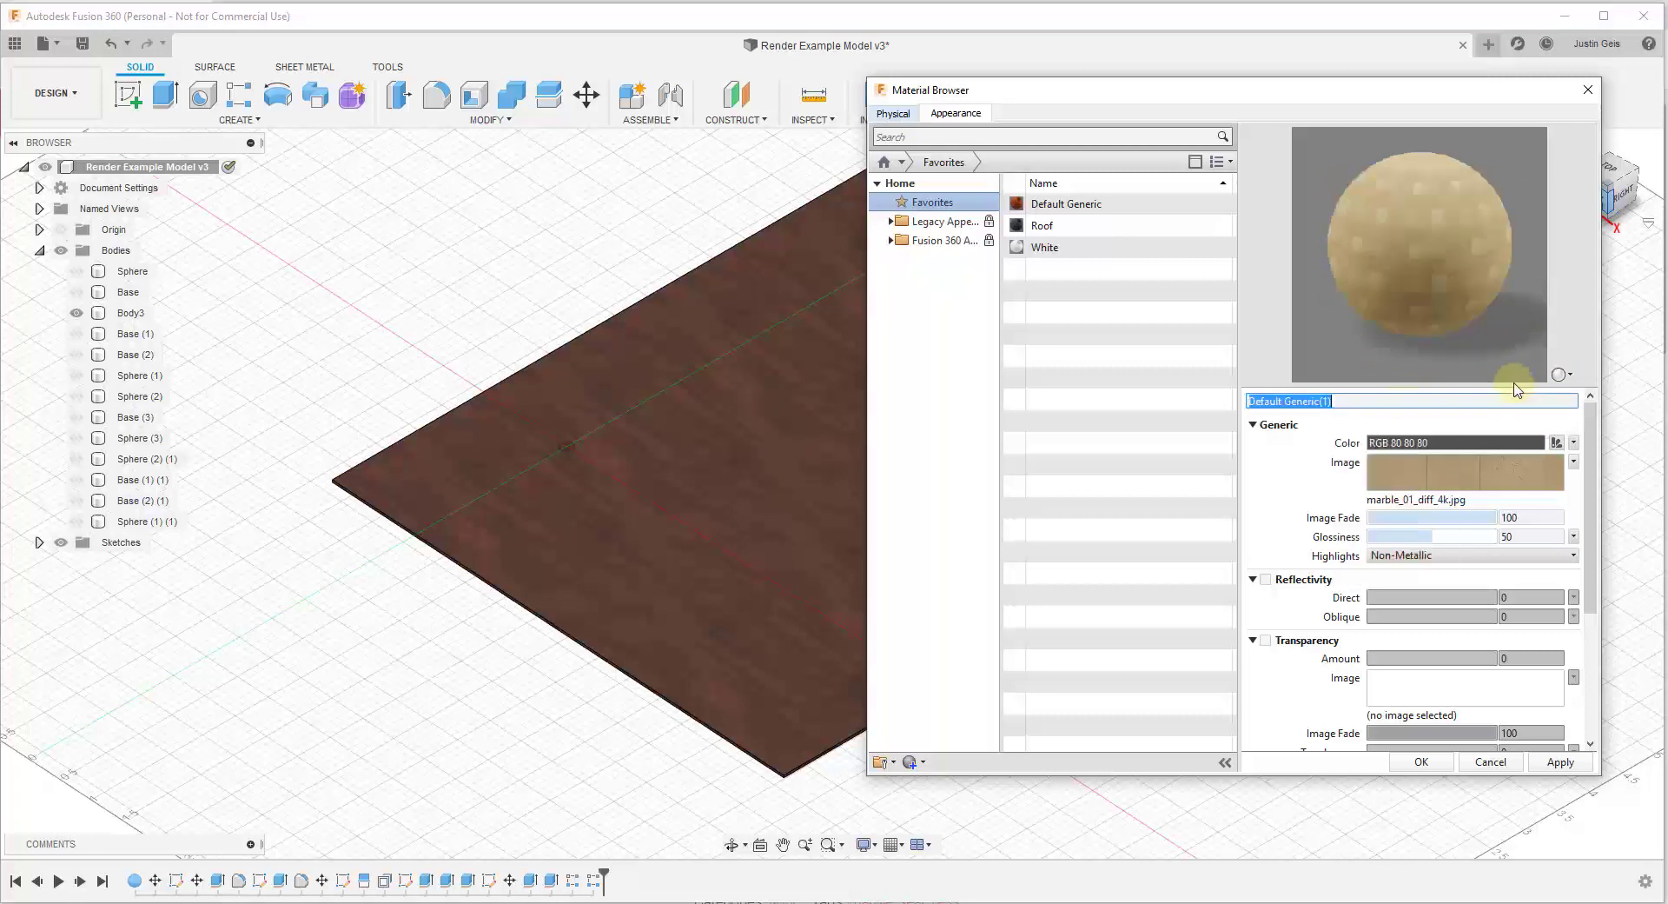
click(1559, 375)
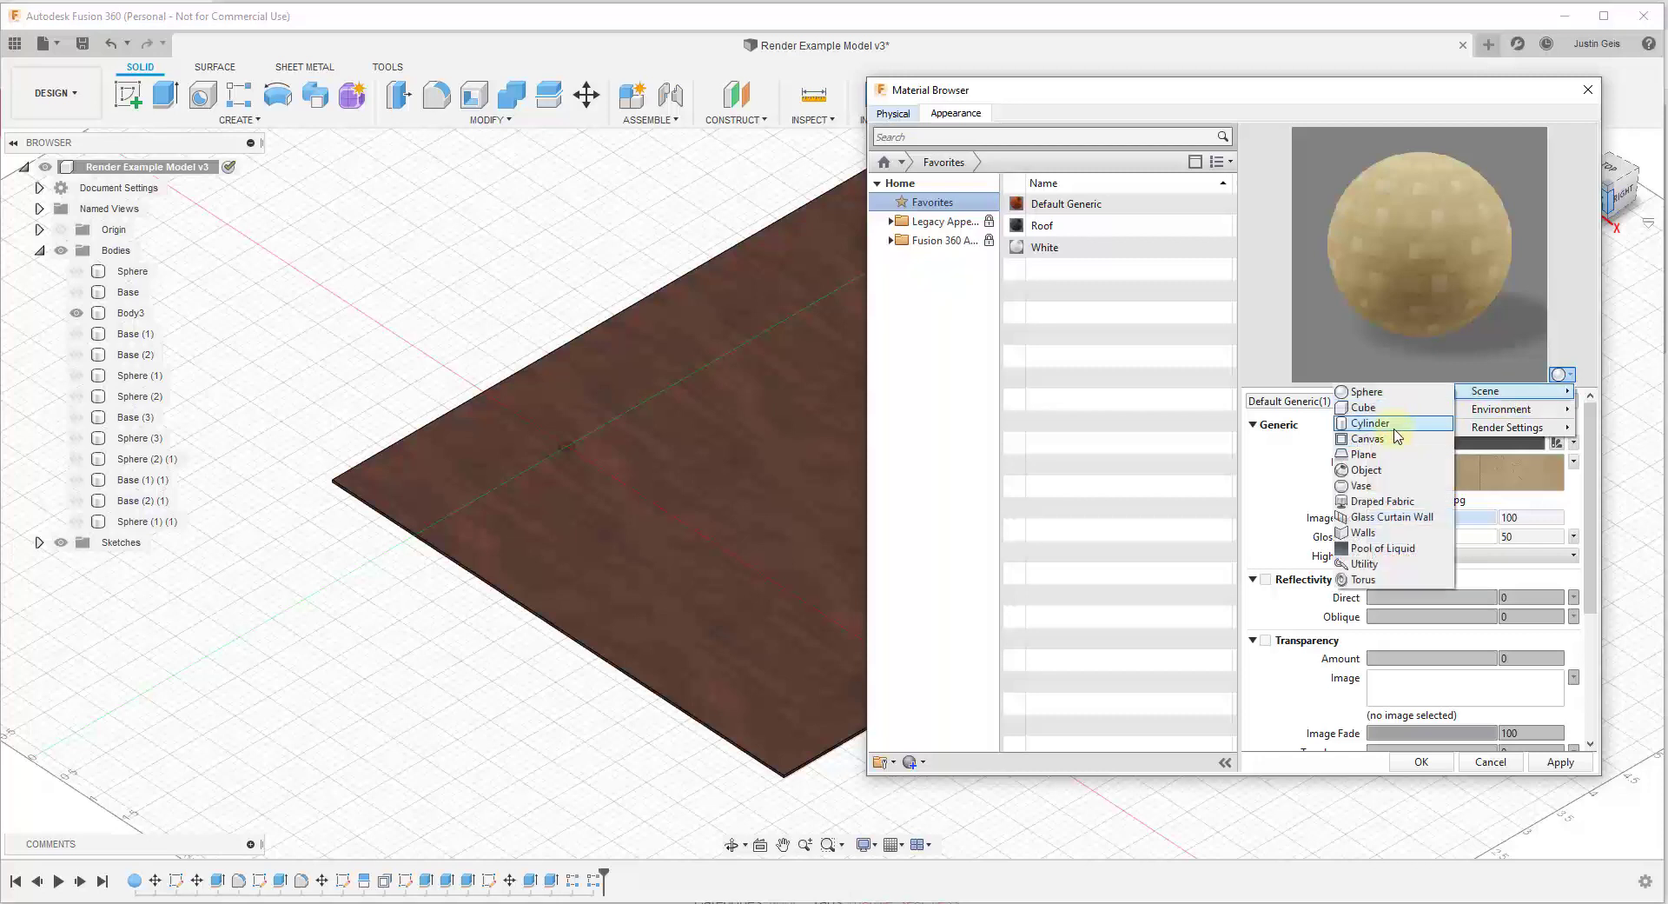
click(1407, 424)
click(1561, 375)
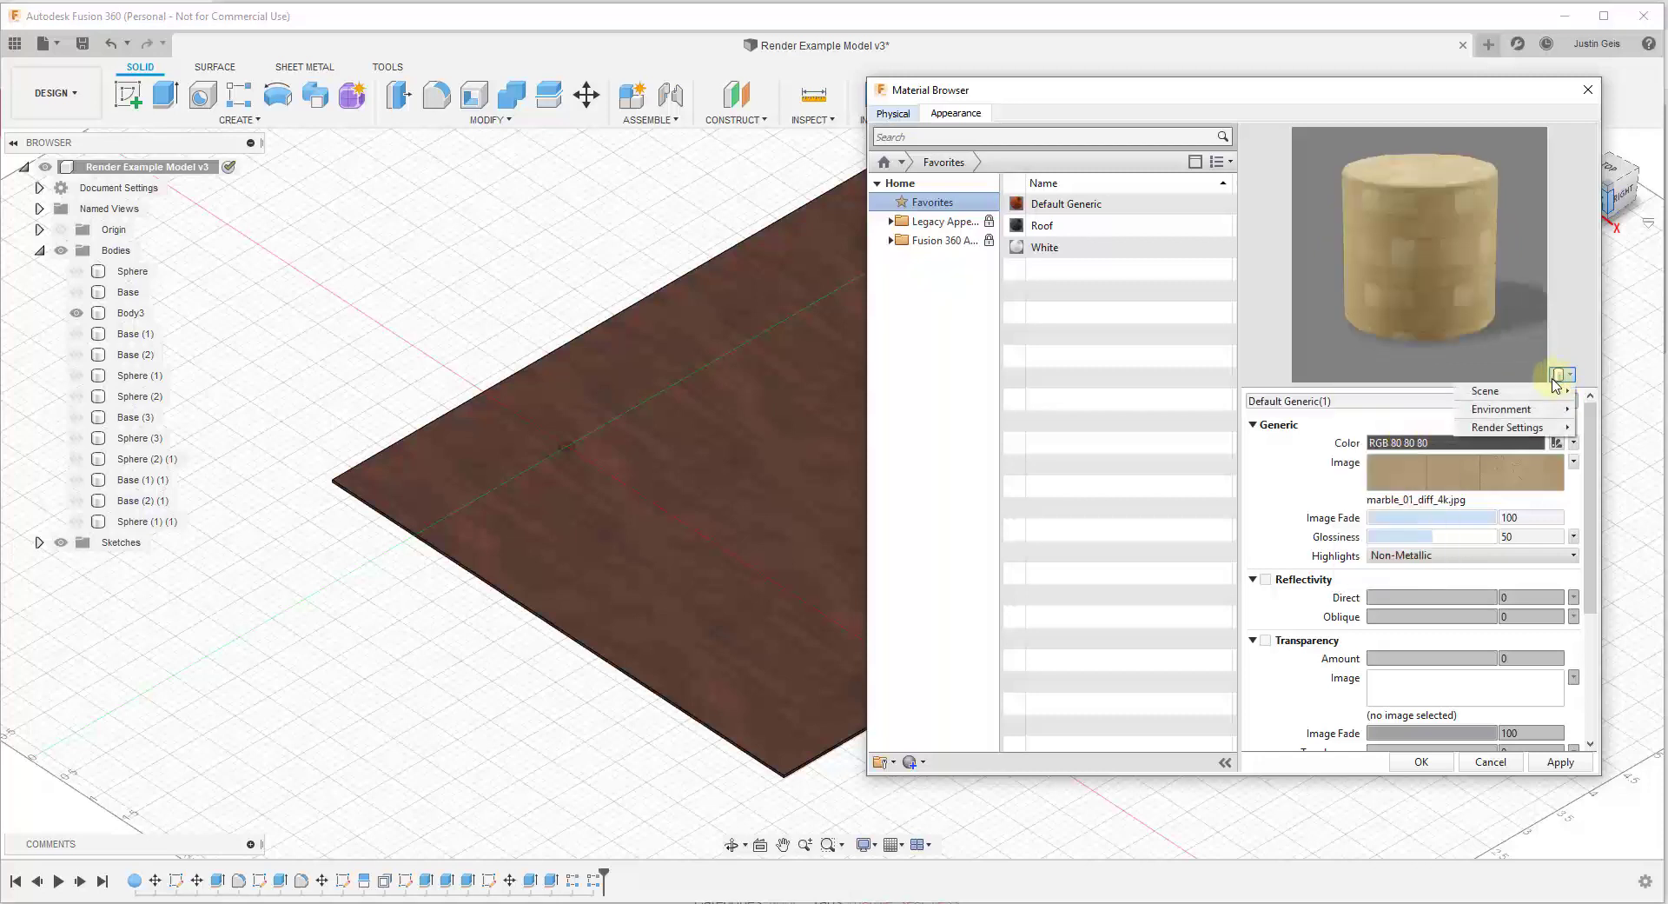
mouse_move(1529, 393)
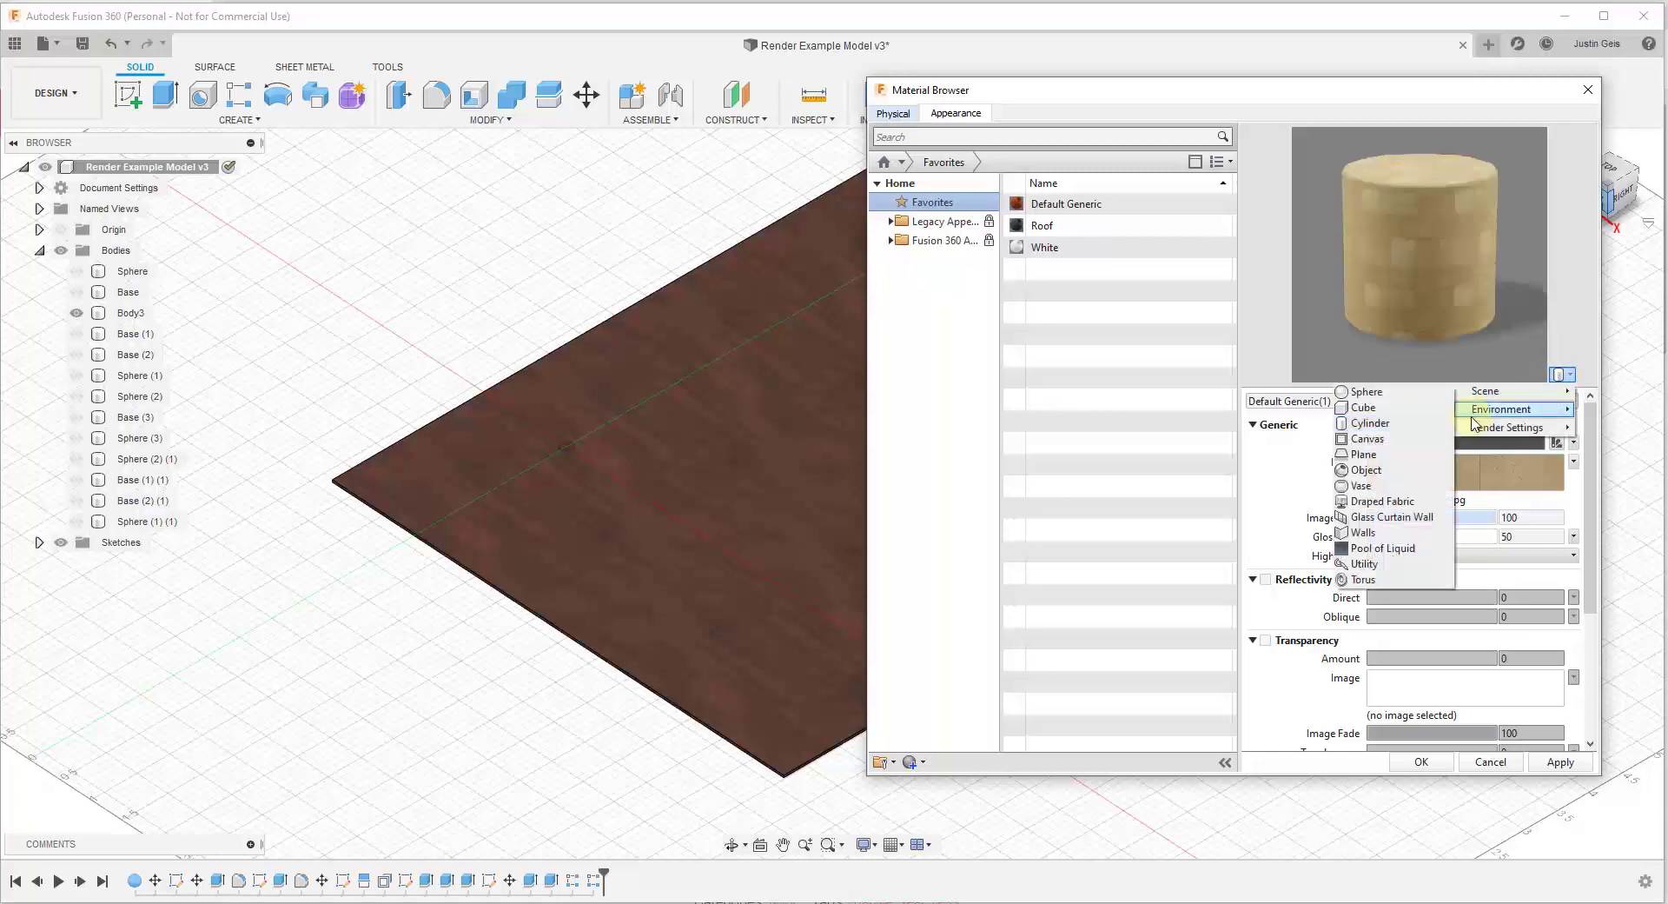
click(1363, 532)
click(1561, 374)
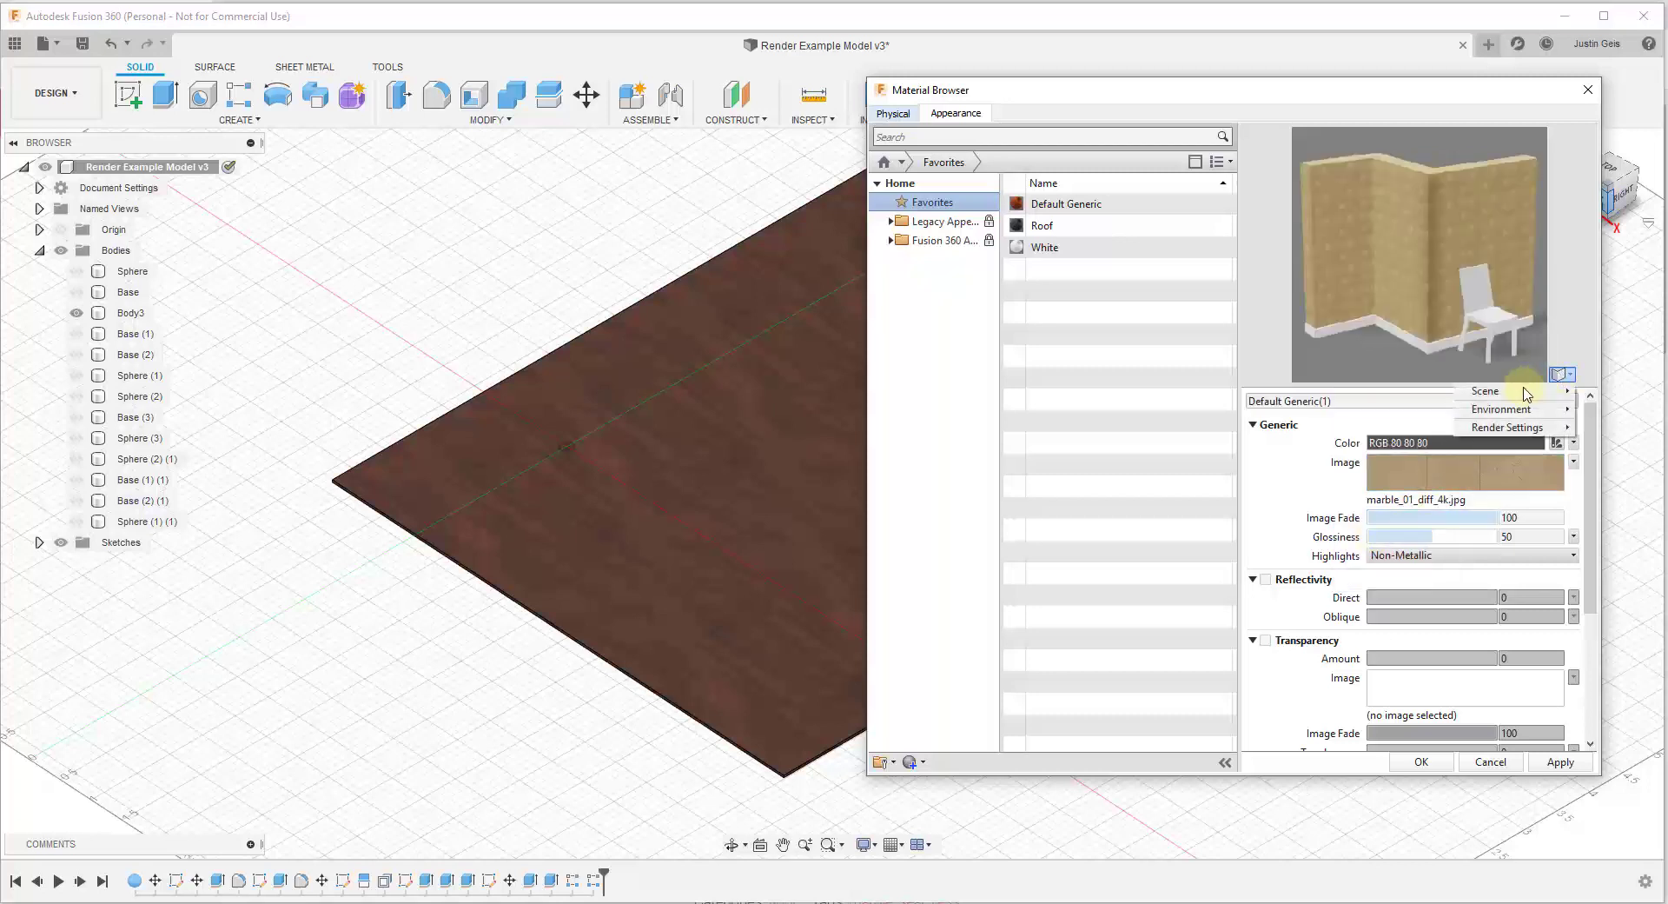
mouse_move(1529, 393)
click(1408, 409)
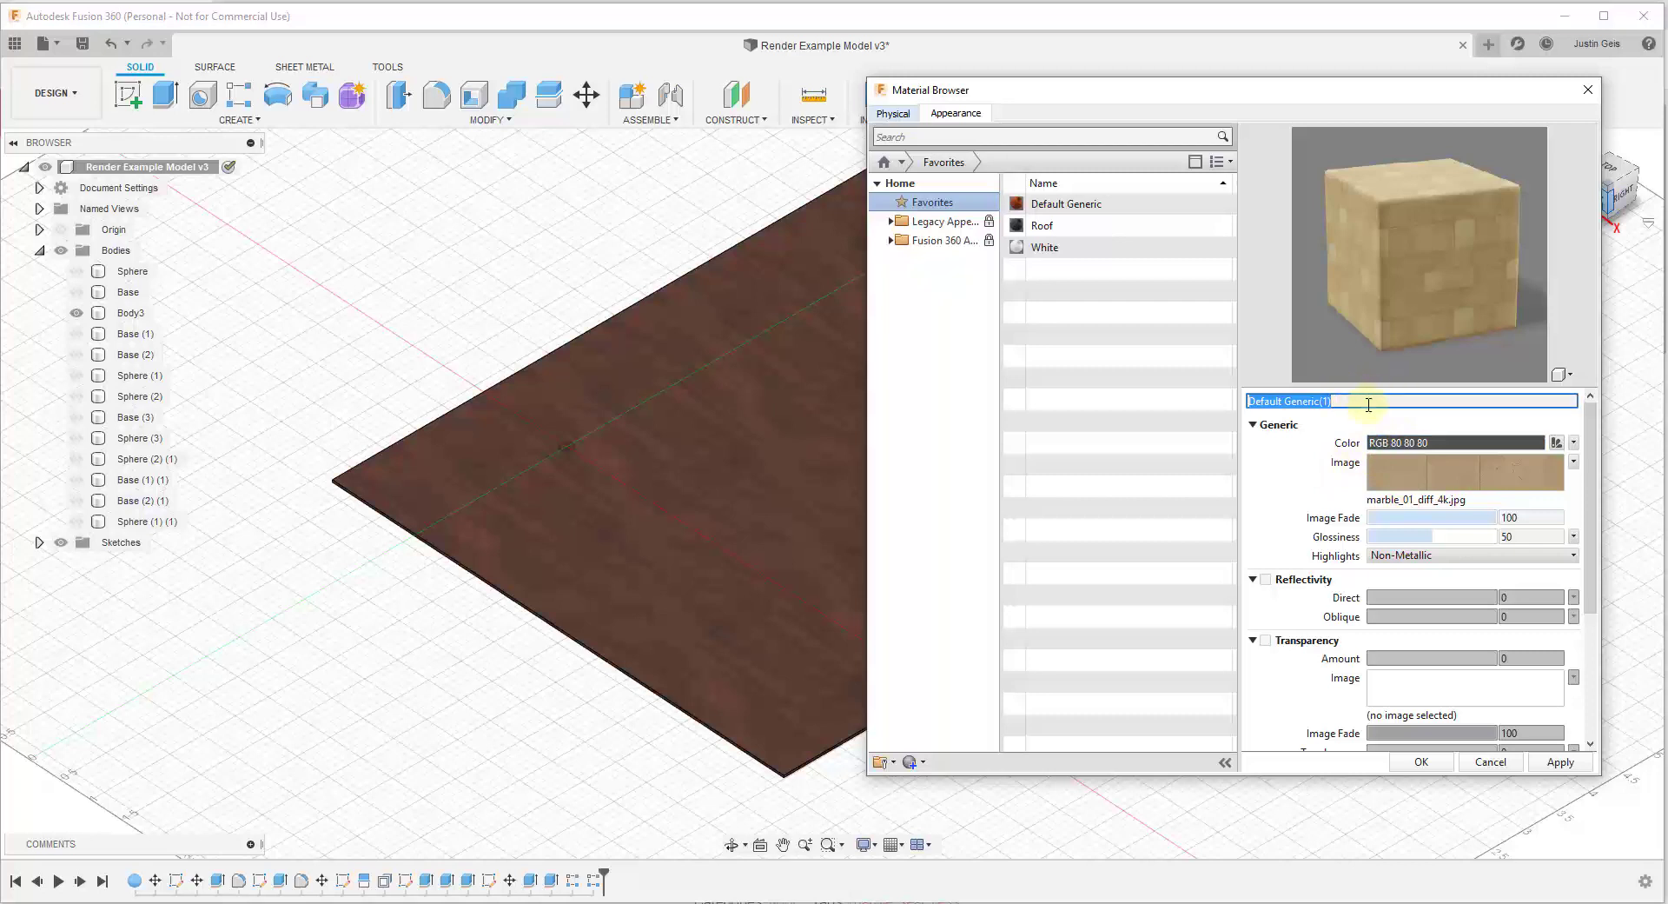
Rename the new appearance as Marble Tile.
text(S)
key(ctrl+a)
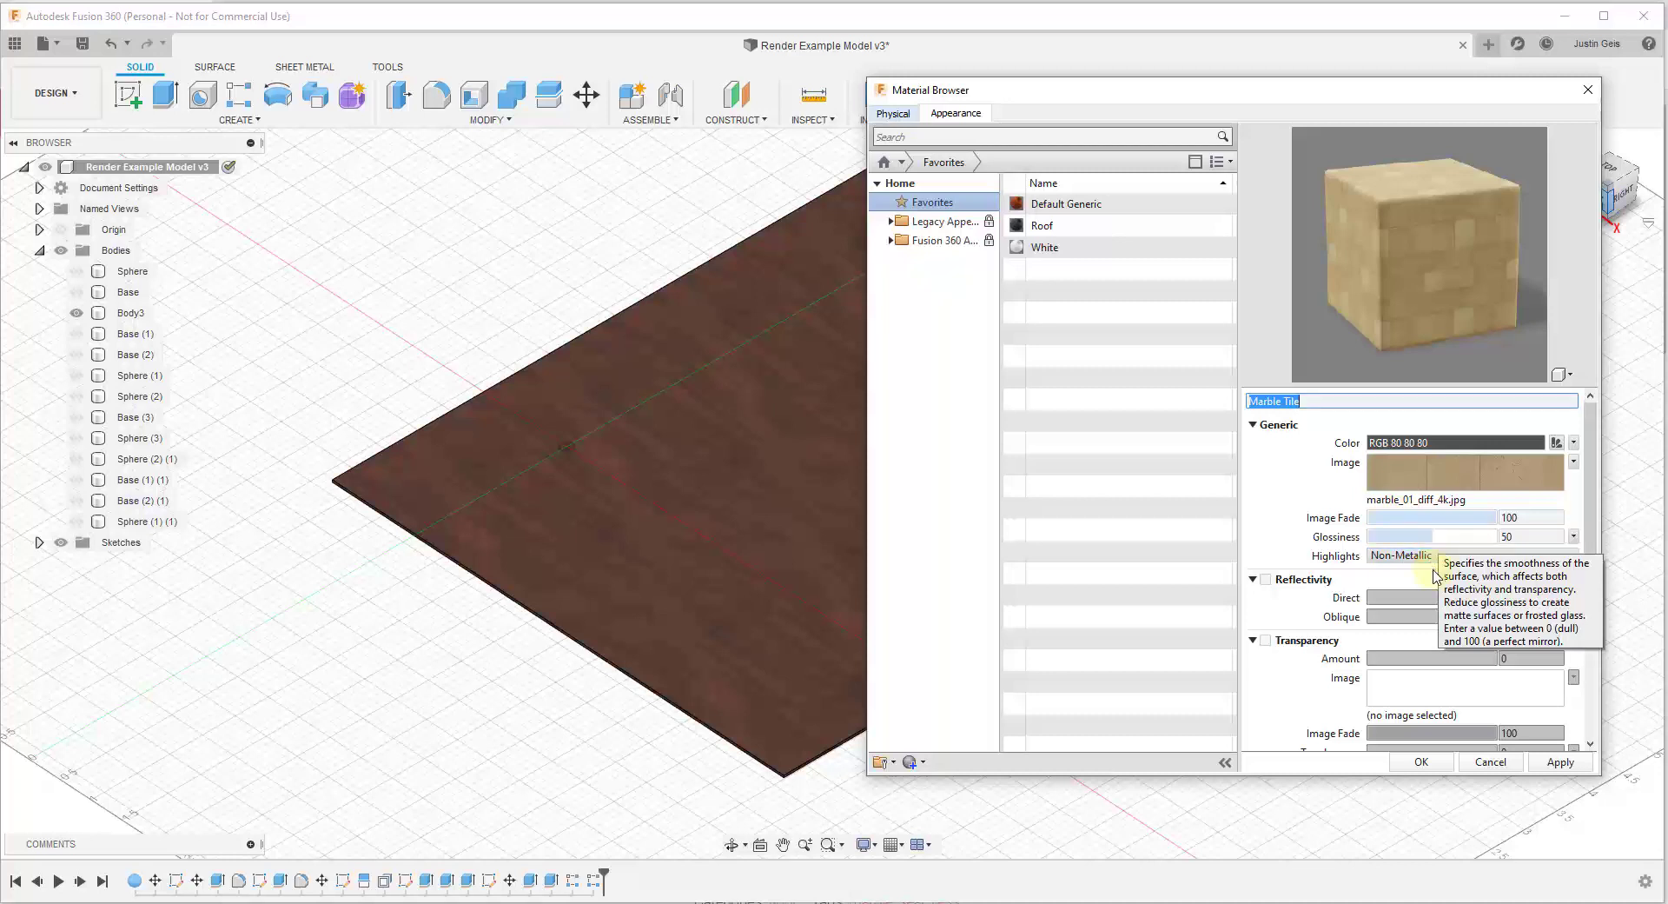
Try Reflectivity on the marble appearance with Direct set to 20, and disable it again to compare the preview.
scroll(1329, 487, down, 2)
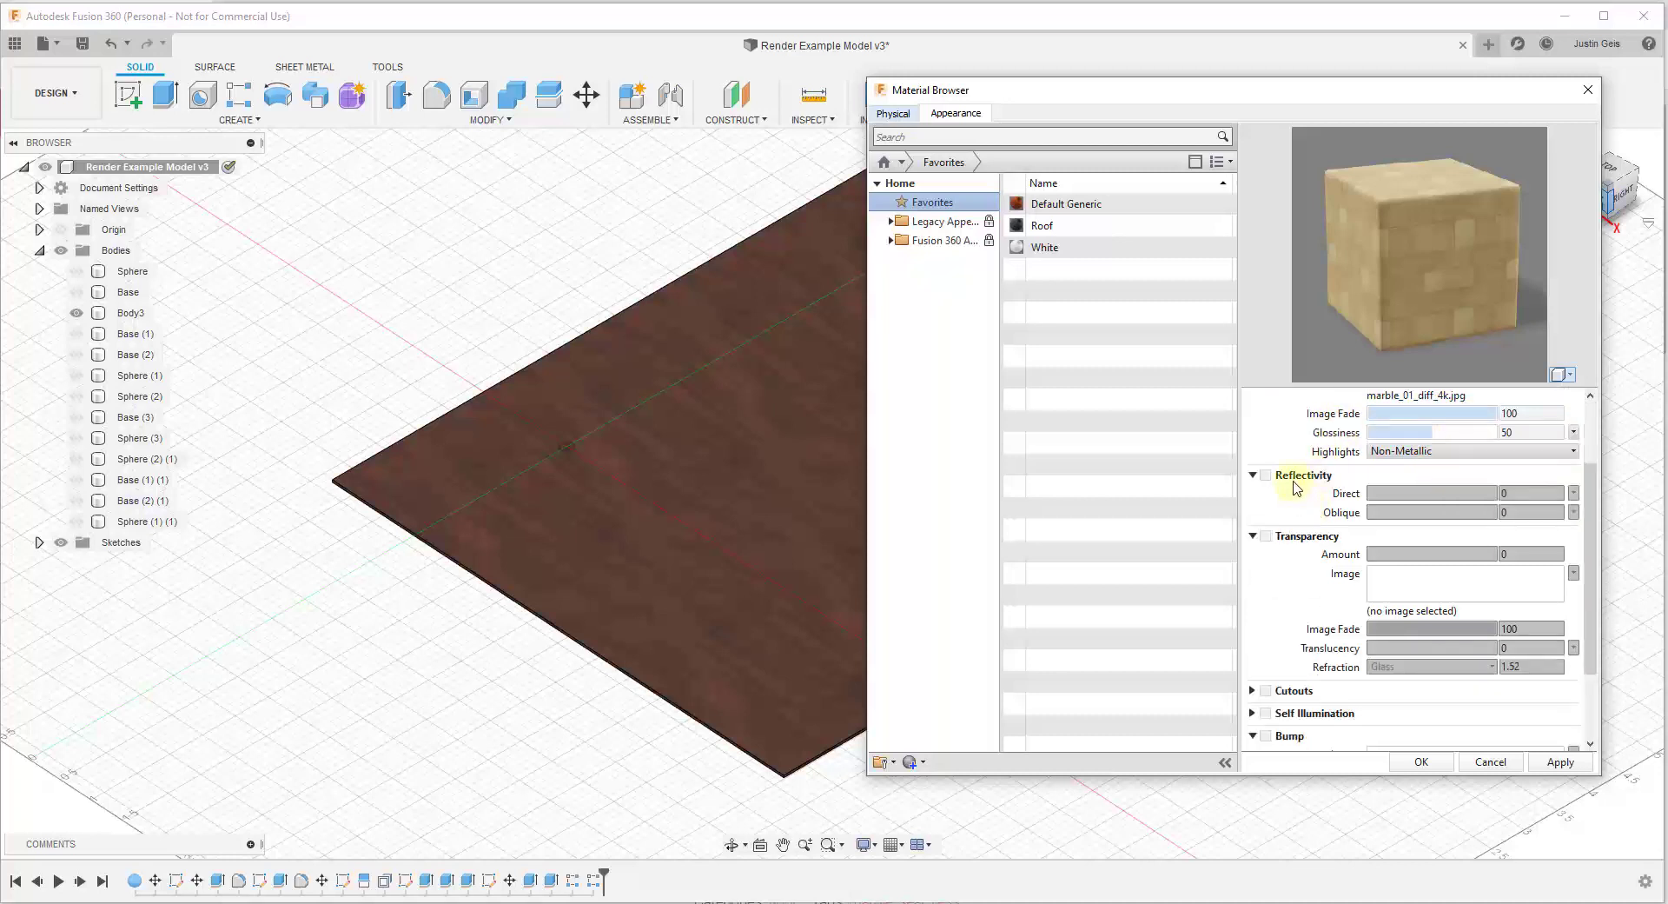
click(1265, 474)
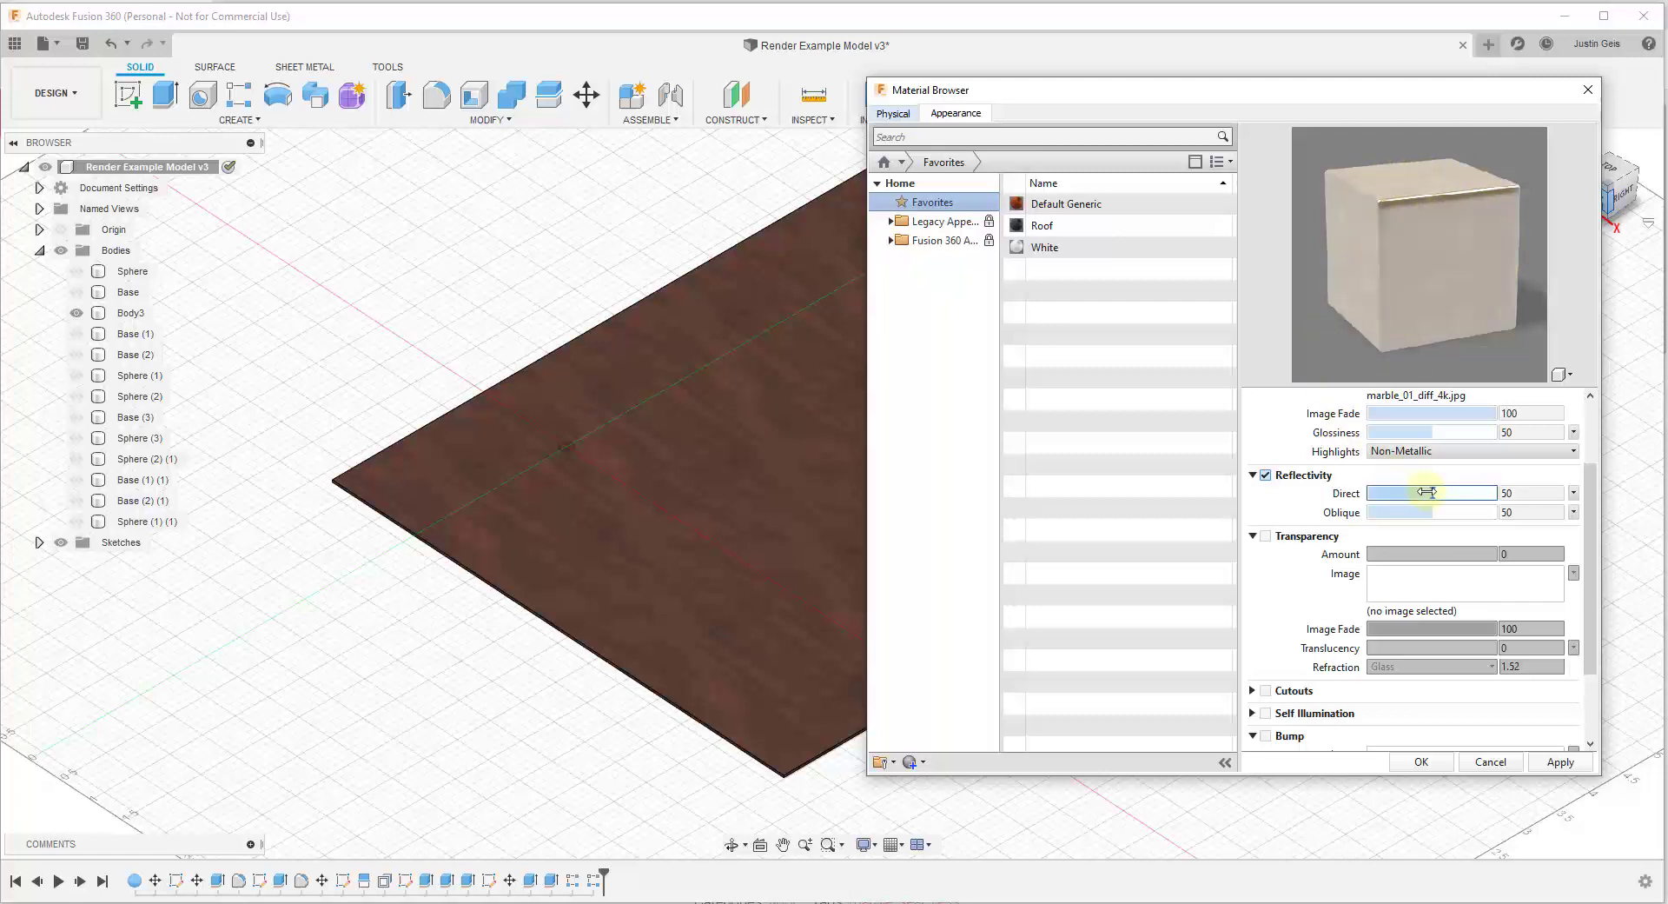
drag(1432, 492, 1390, 492)
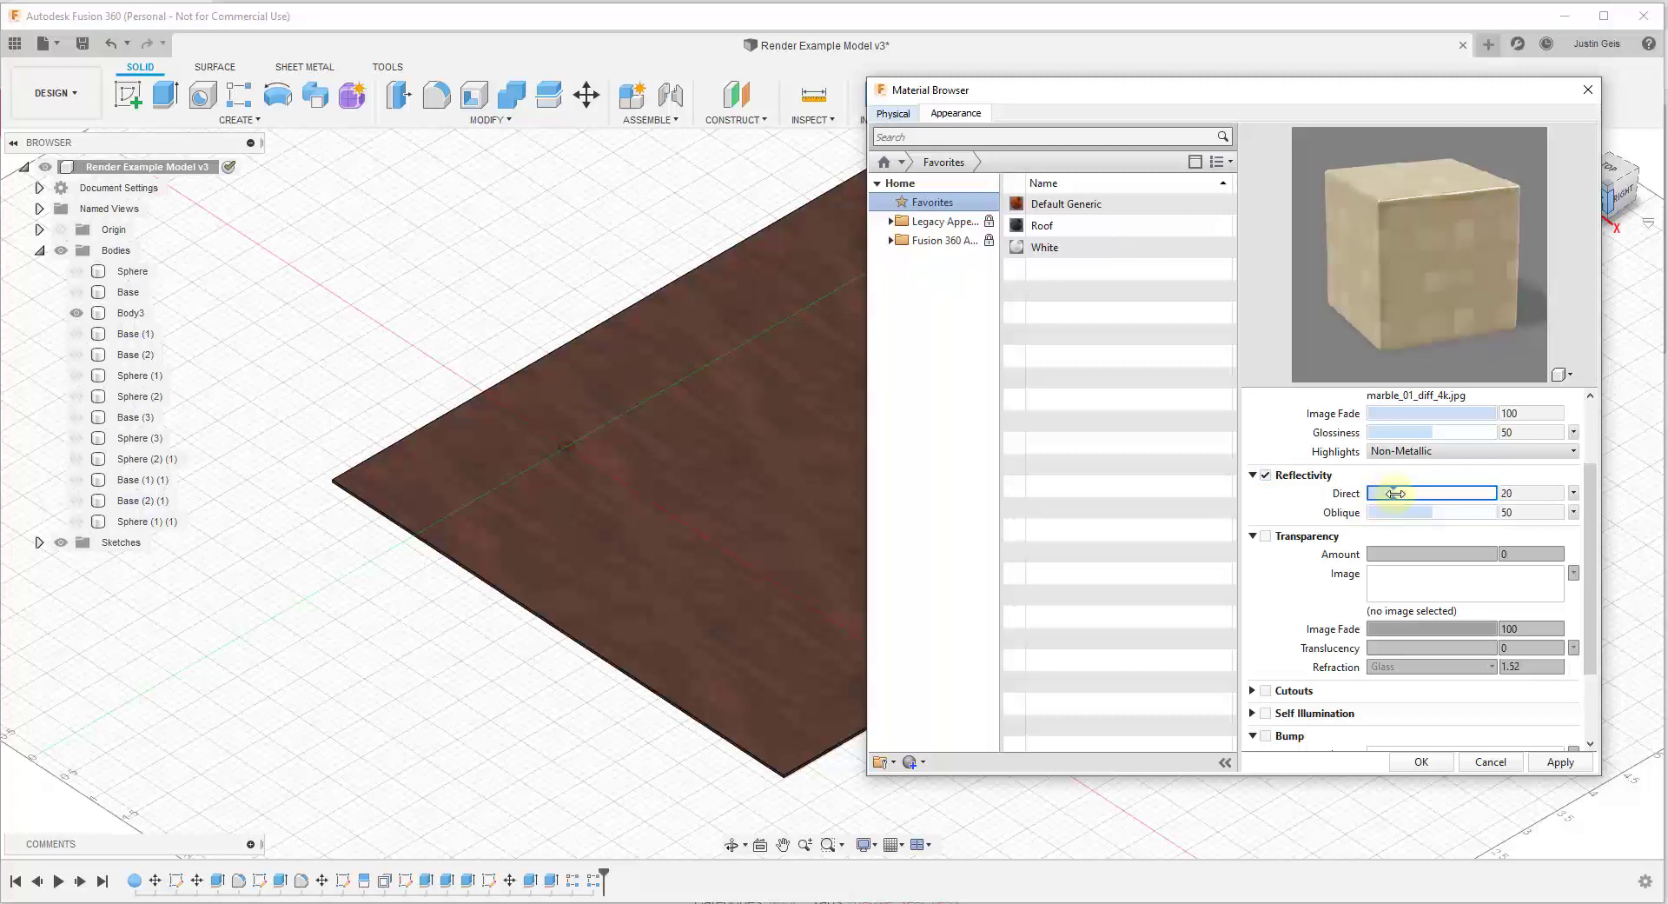
click(1396, 493)
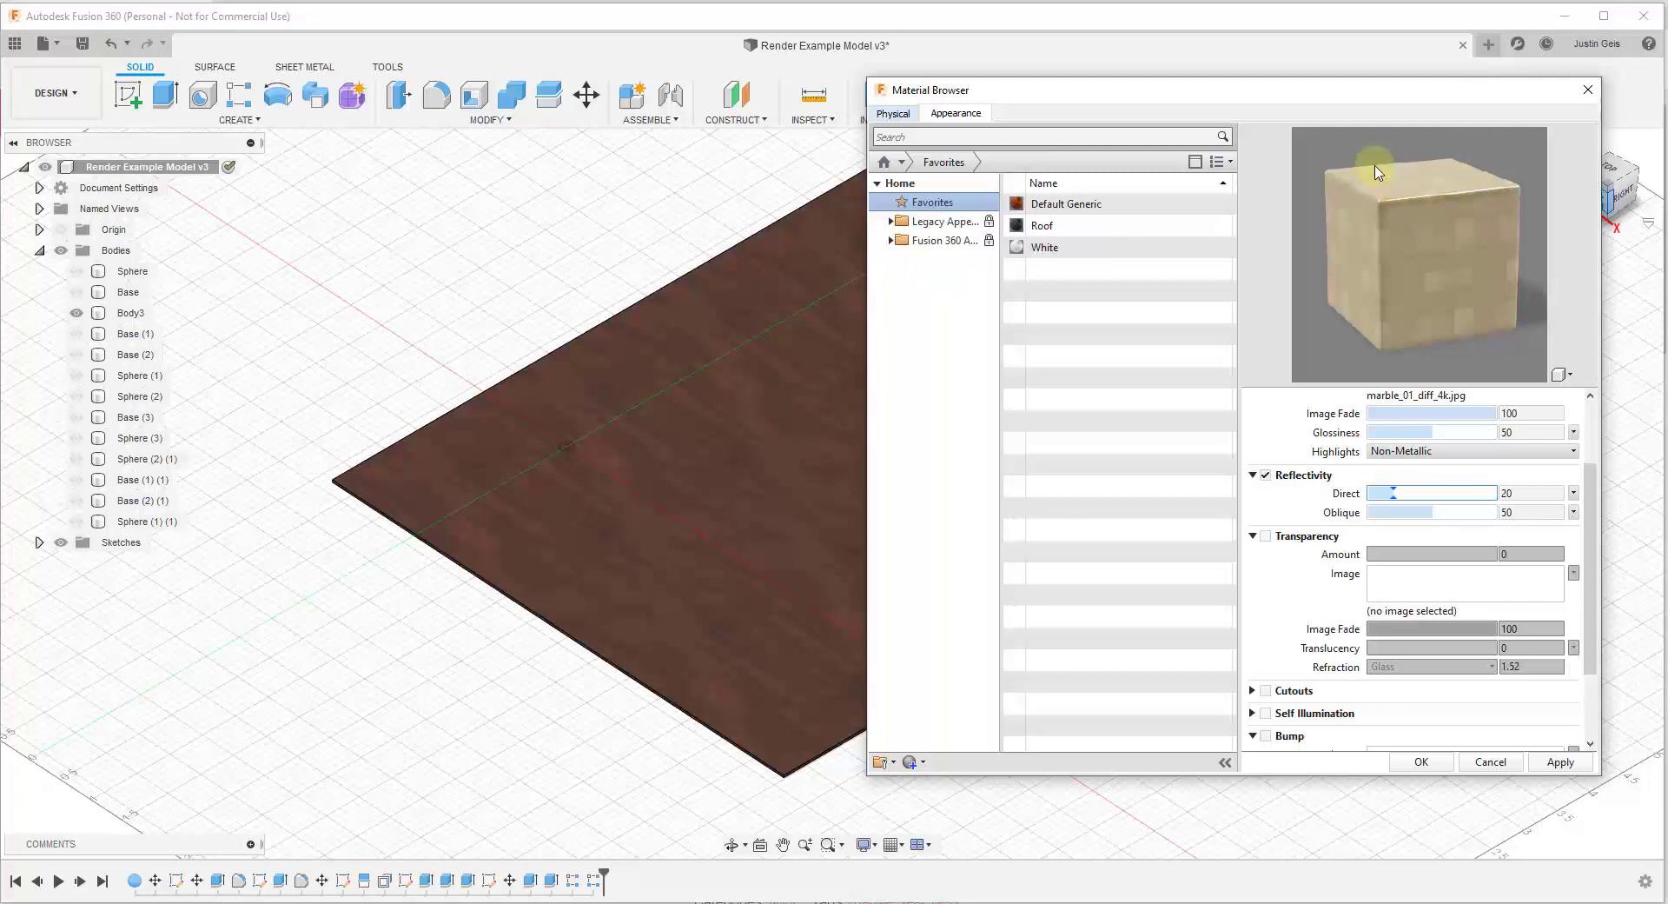
scroll(1386, 506, down, 3)
click(1266, 424)
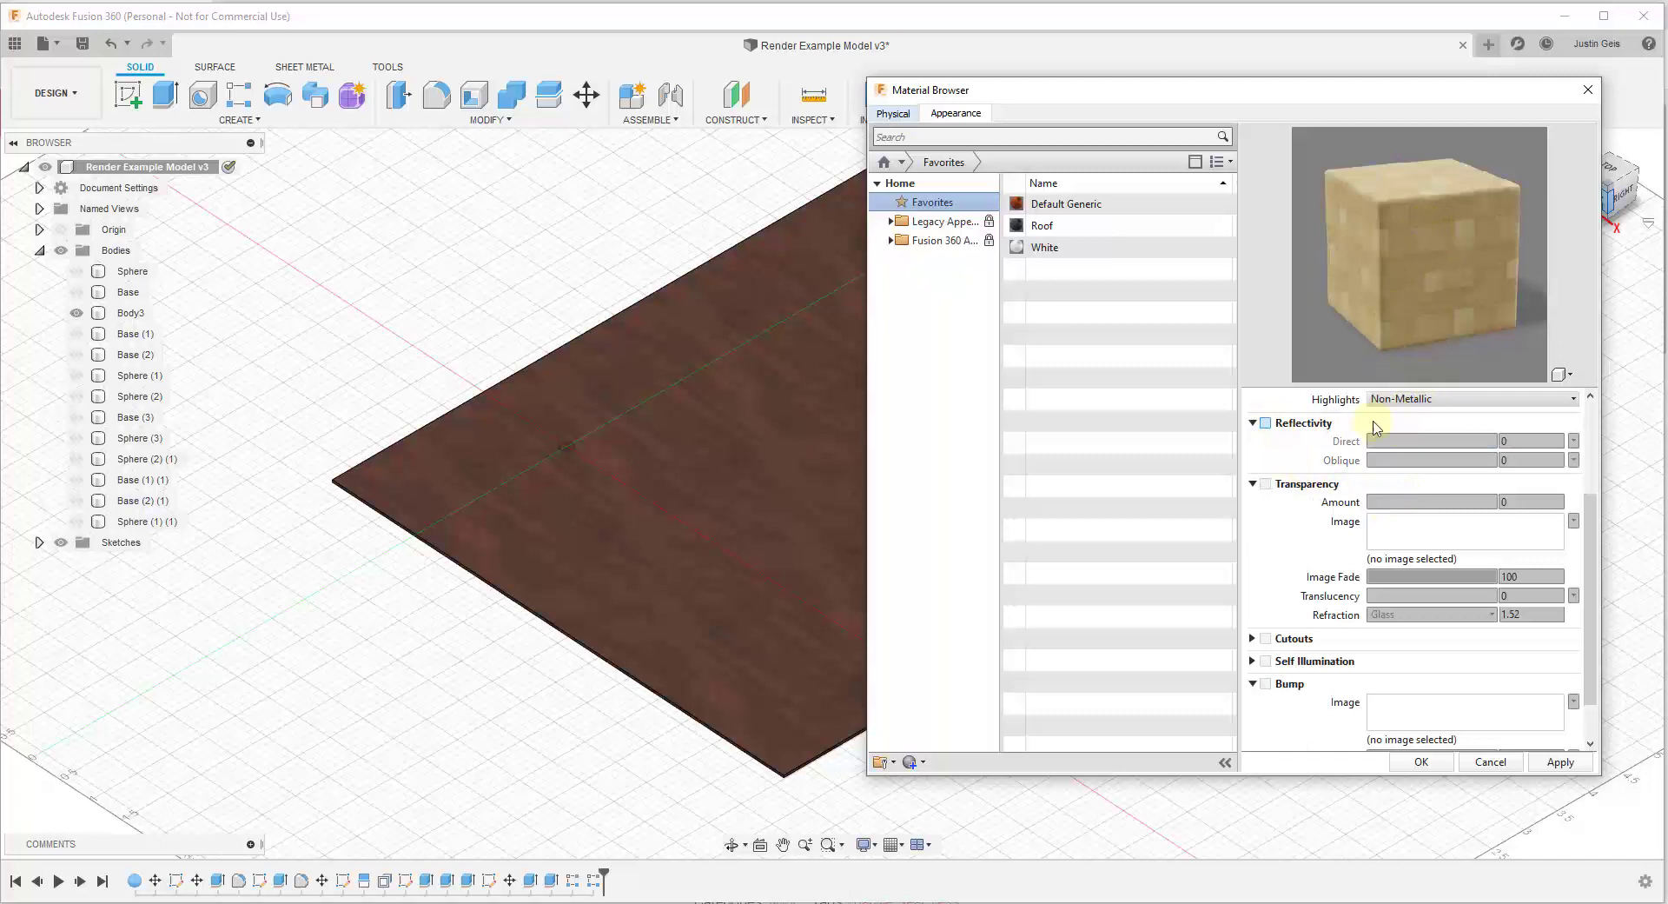
Enable Reflectivity for the marble appearance with Direct set to 18 and Oblique set to 0.
click(1266, 423)
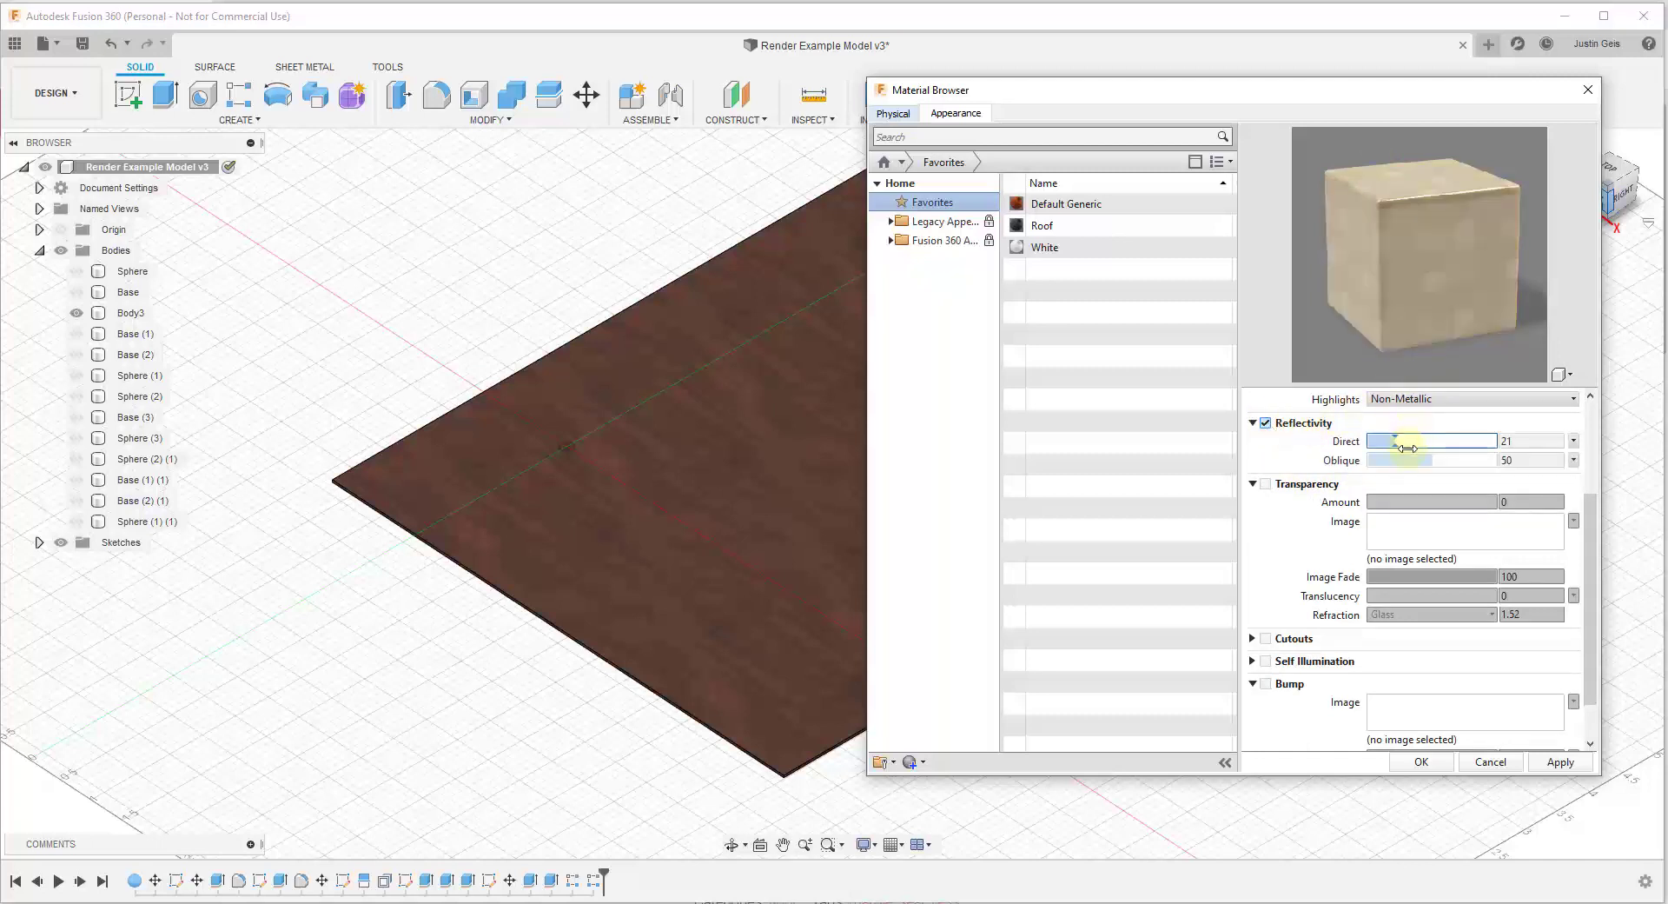
drag(1430, 460, 1369, 457)
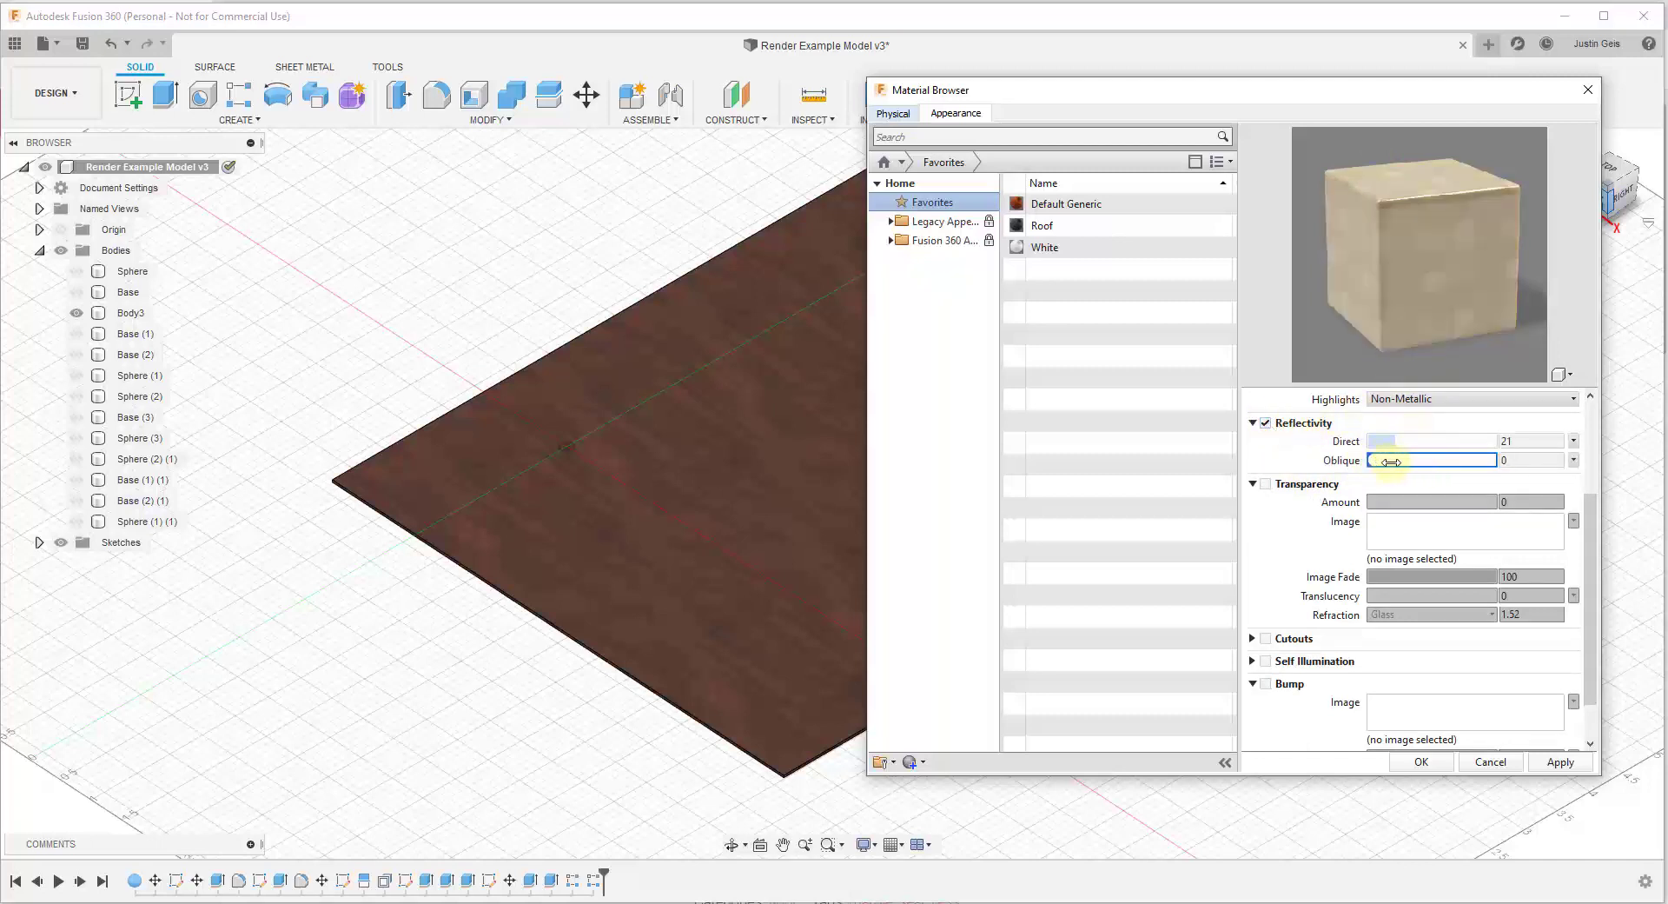
click(1387, 439)
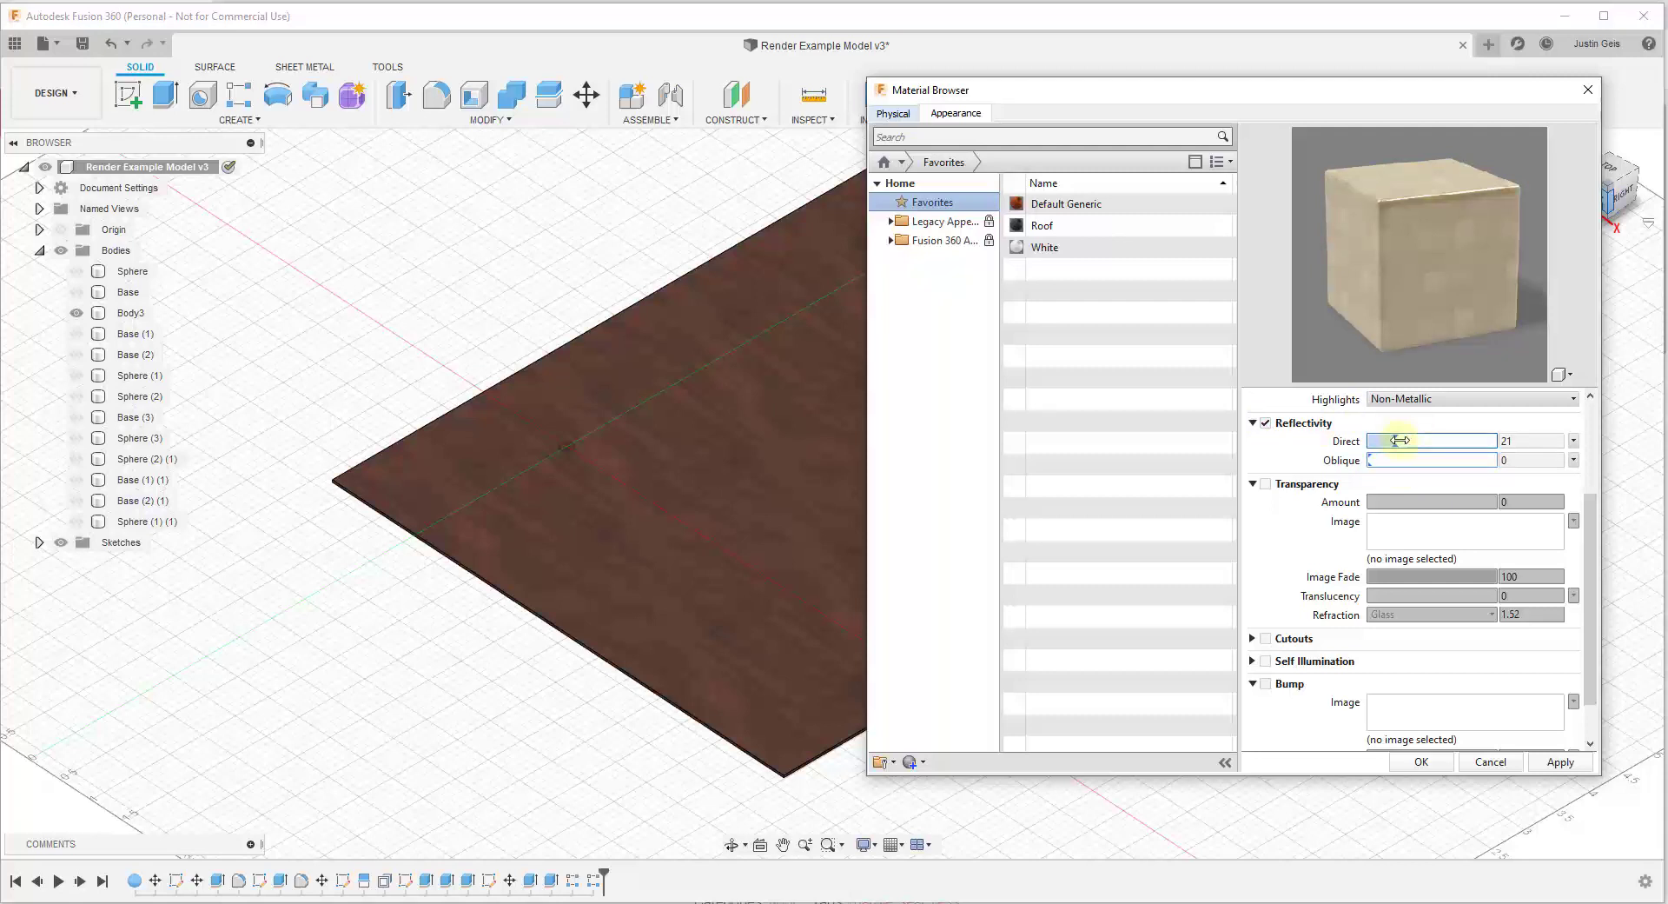
drag(1399, 440, 1395, 441)
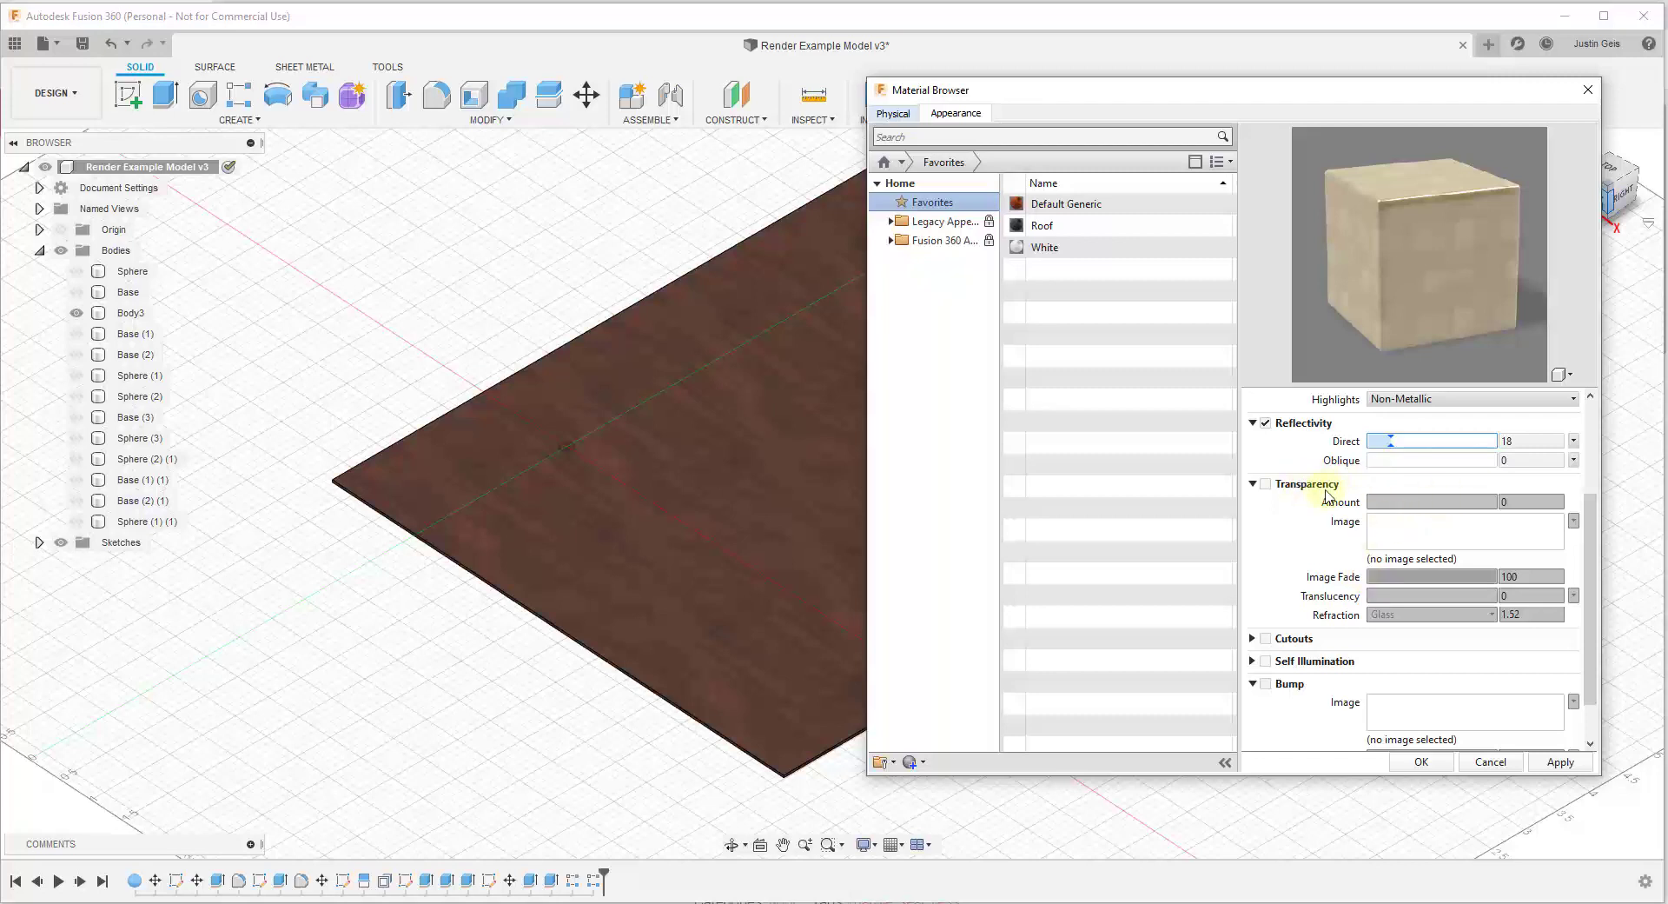
Try Transparency on the marble appearance with an amount of 59, and disable it again.
click(1254, 484)
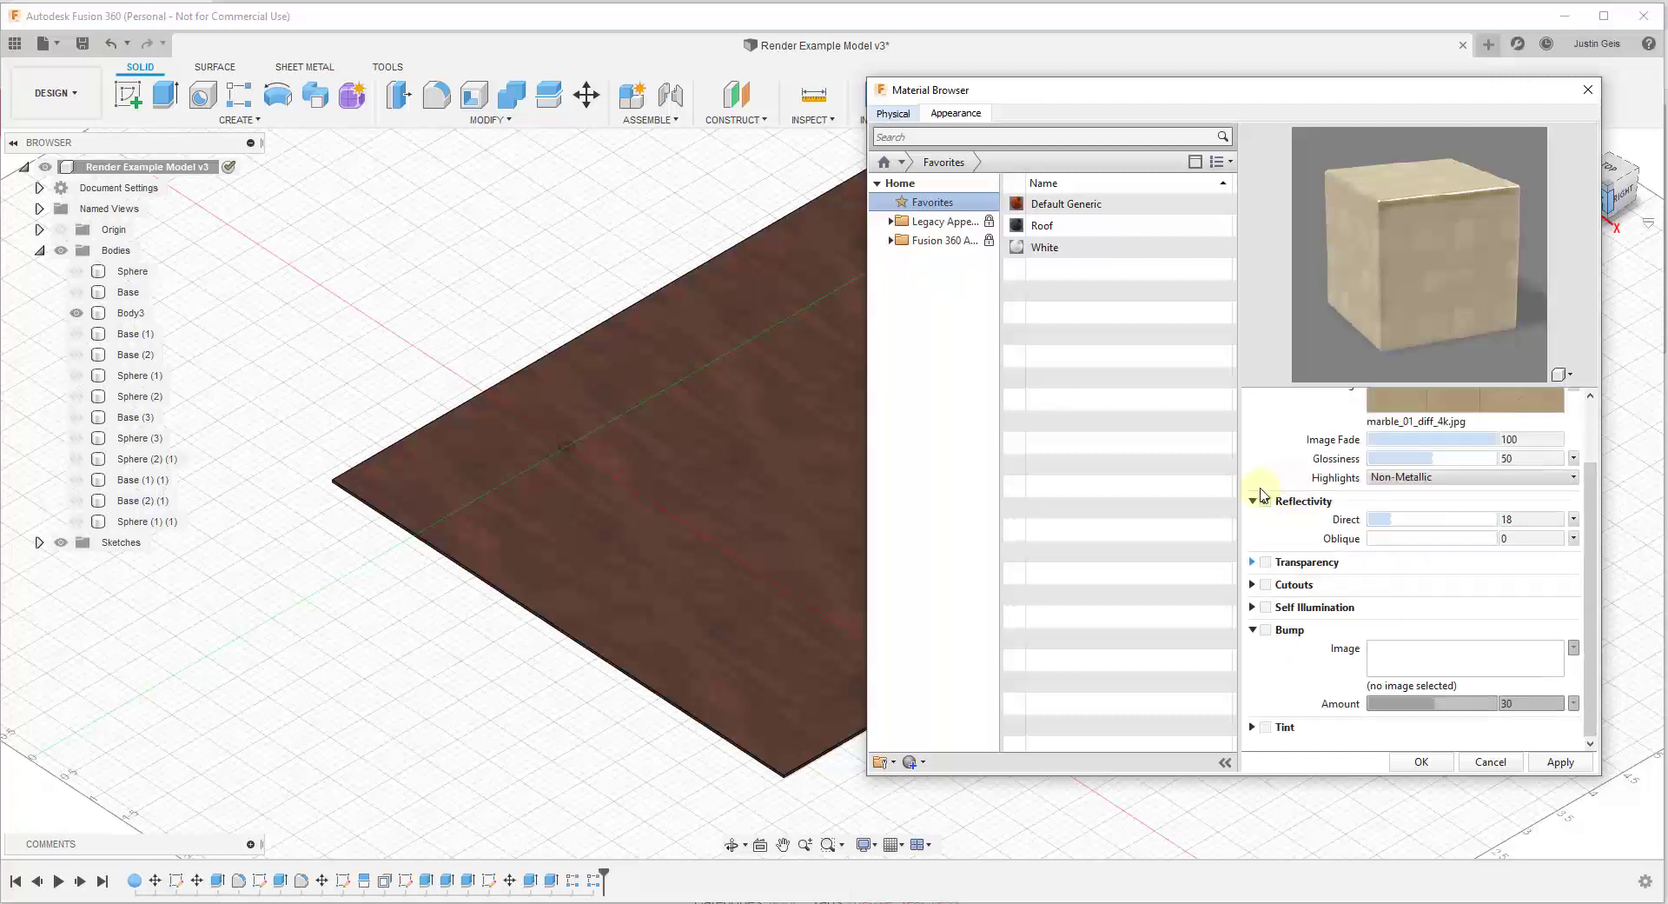
click(1266, 562)
scroll(1316, 599, down, 1)
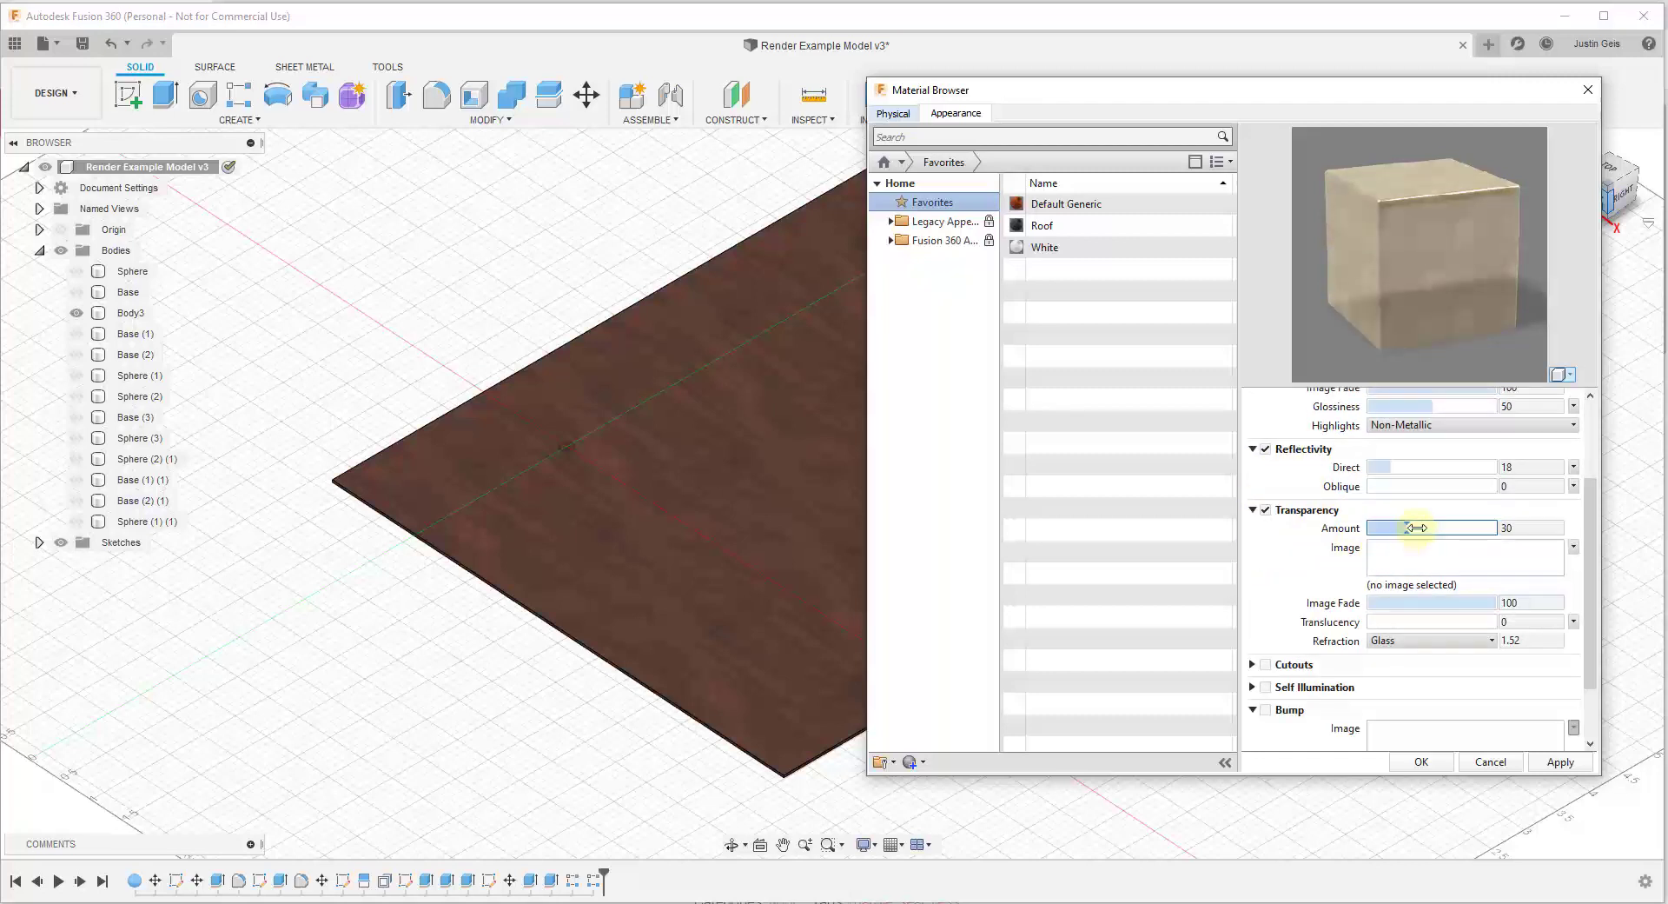
drag(1416, 527, 1453, 530)
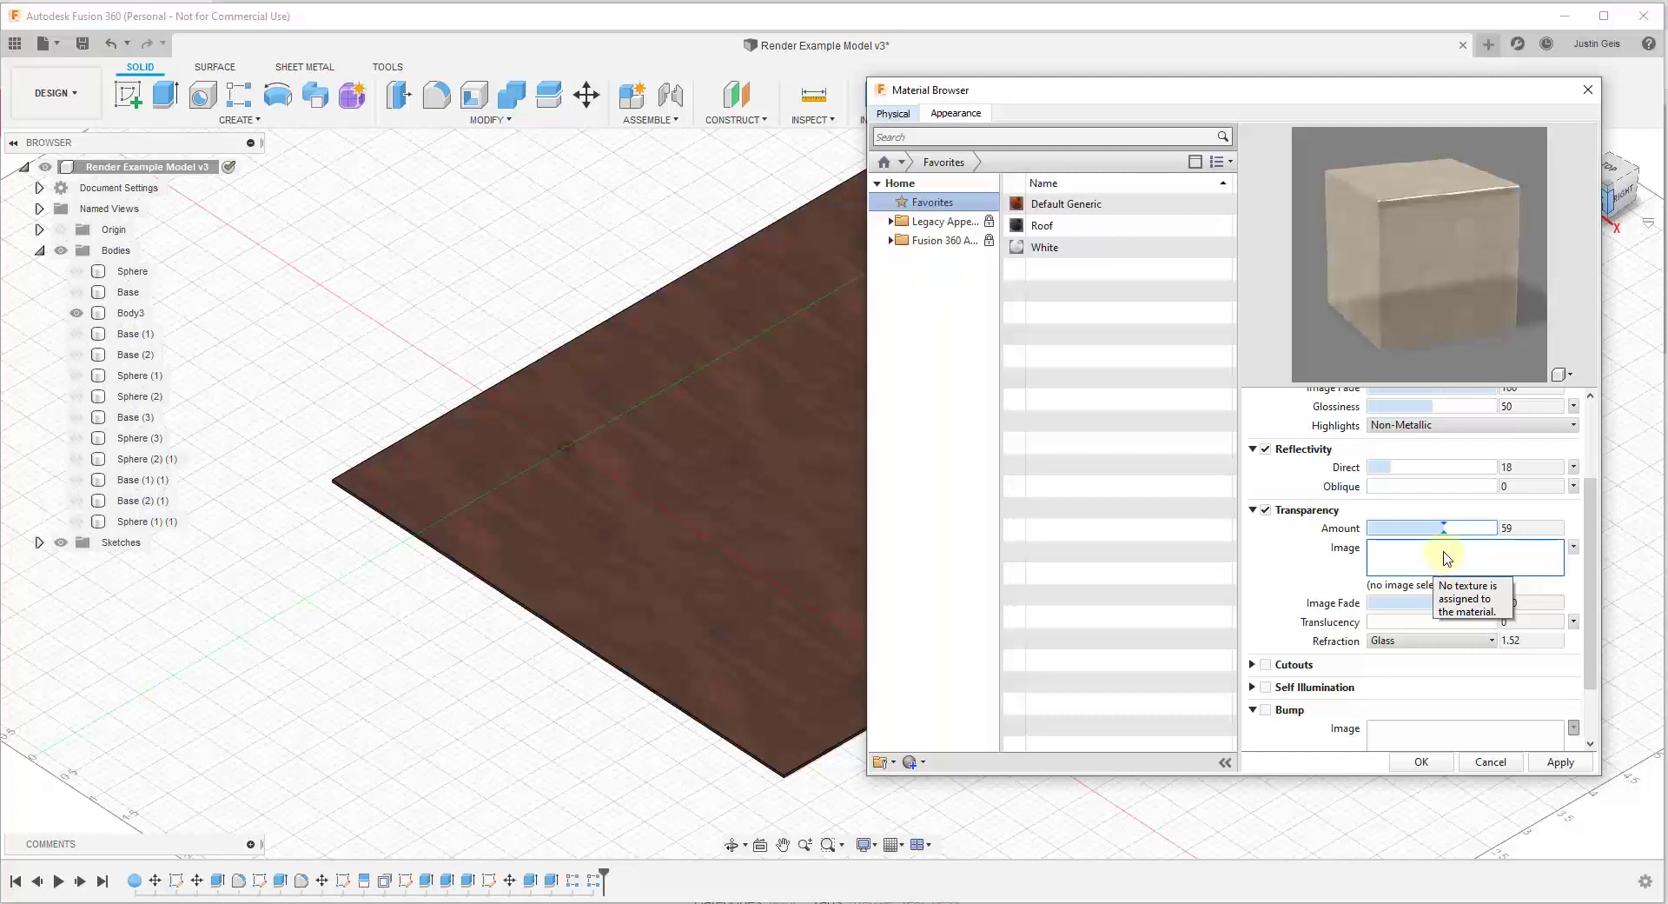
click(1264, 510)
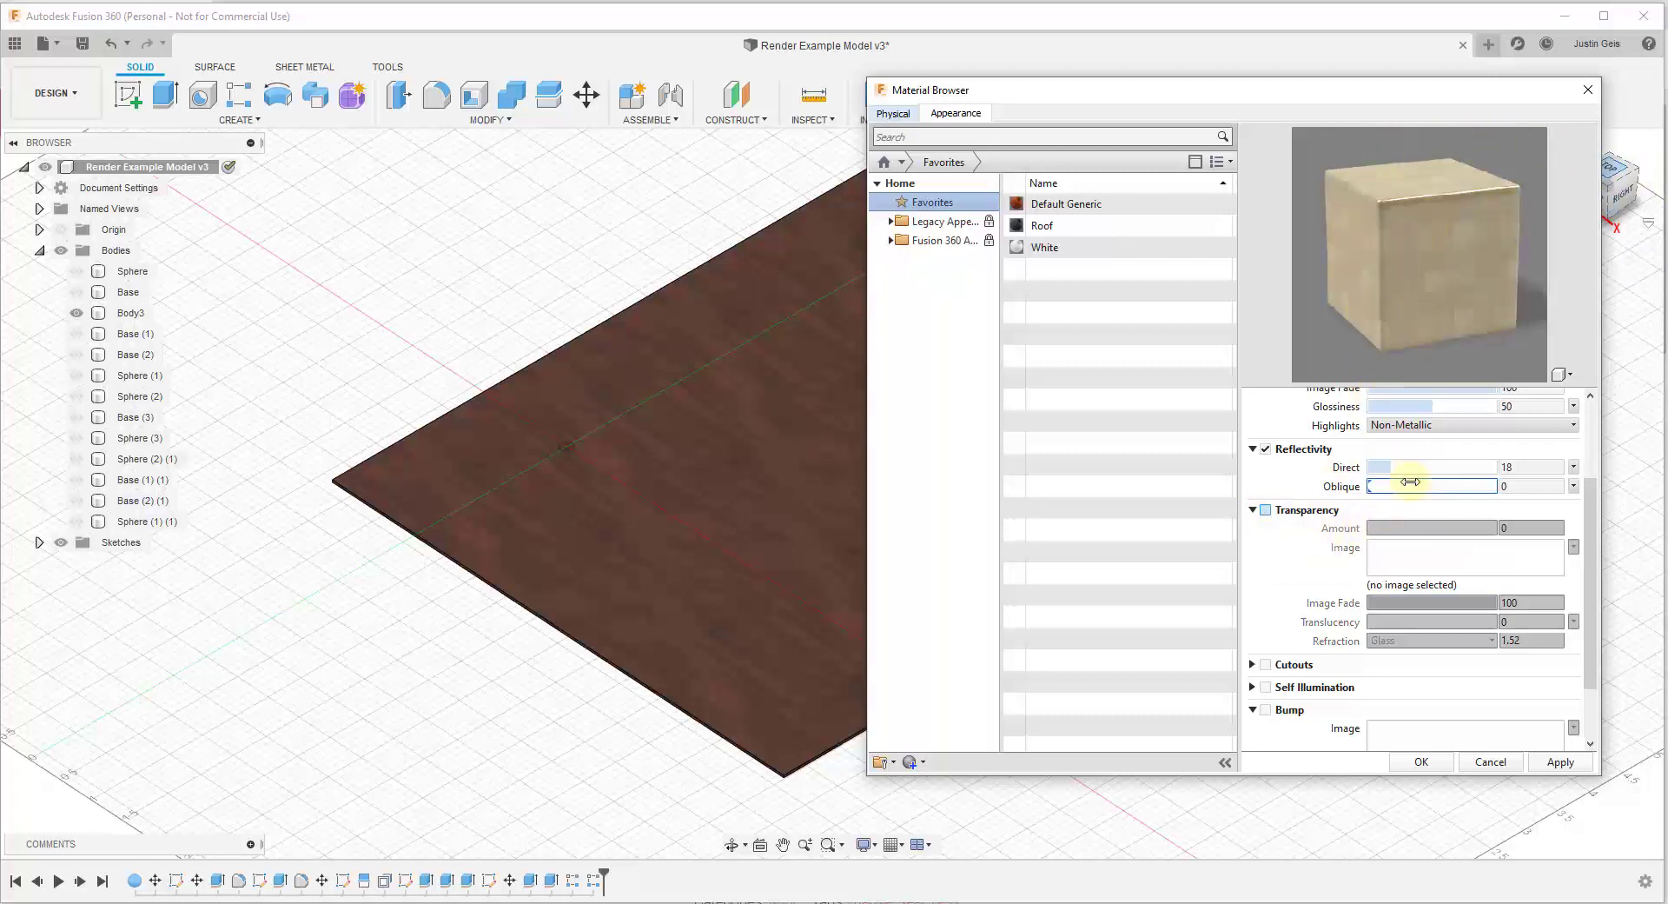
Try Self Illumination on the marble appearance with its default Dim Glow luminance, and disable it again.
scroll(1303, 573, down, 2)
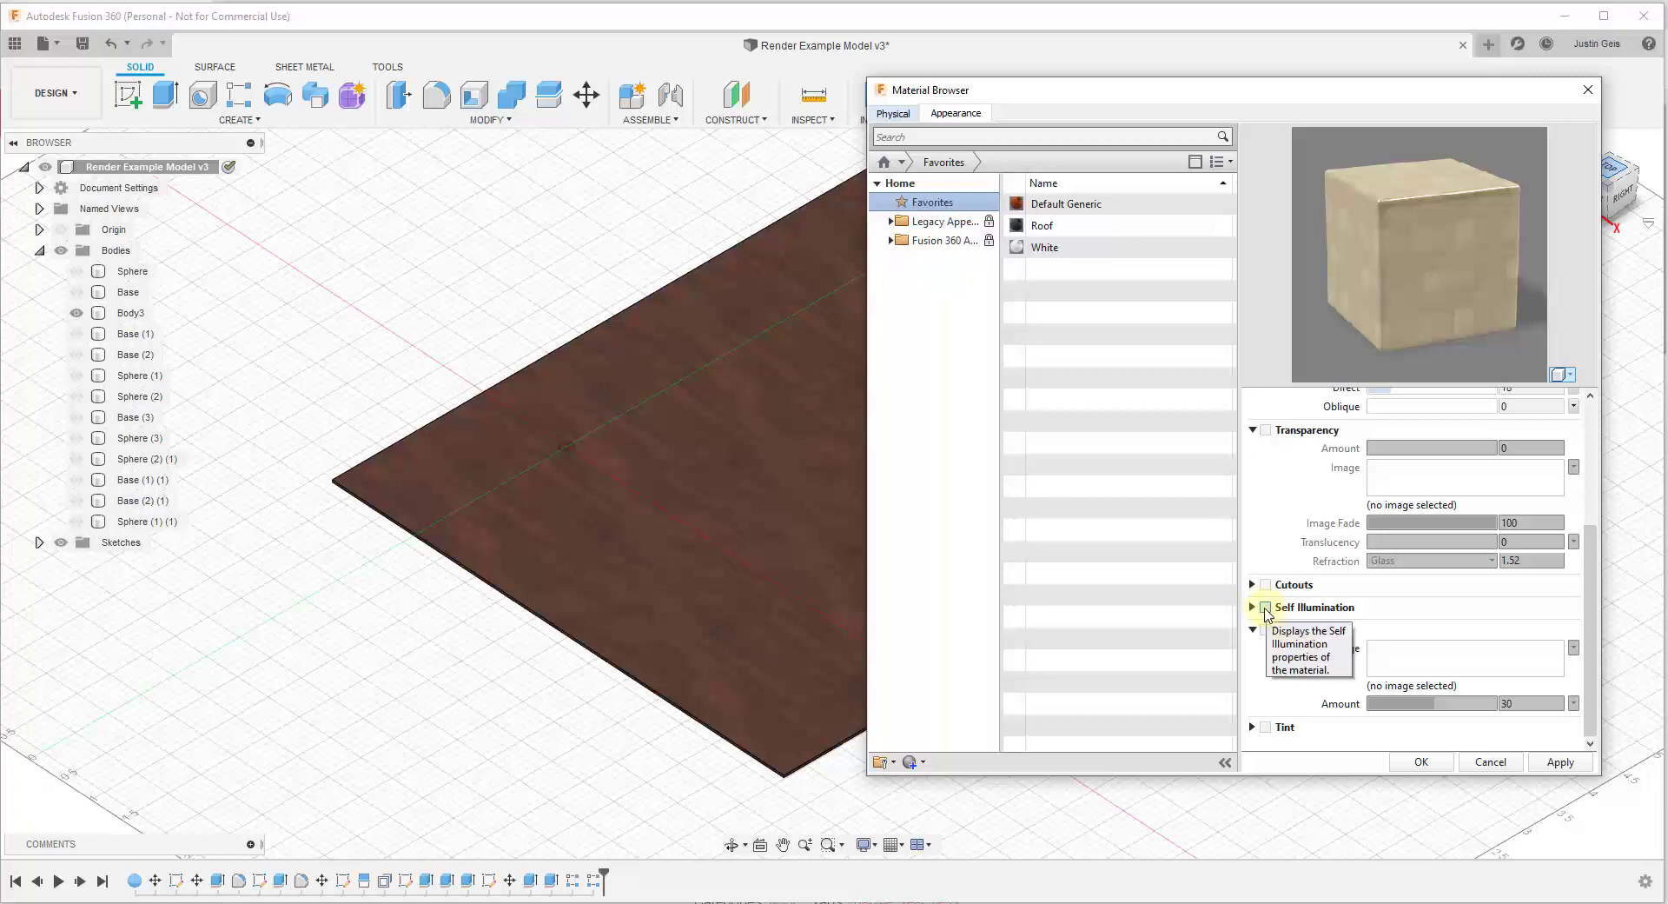
click(1266, 608)
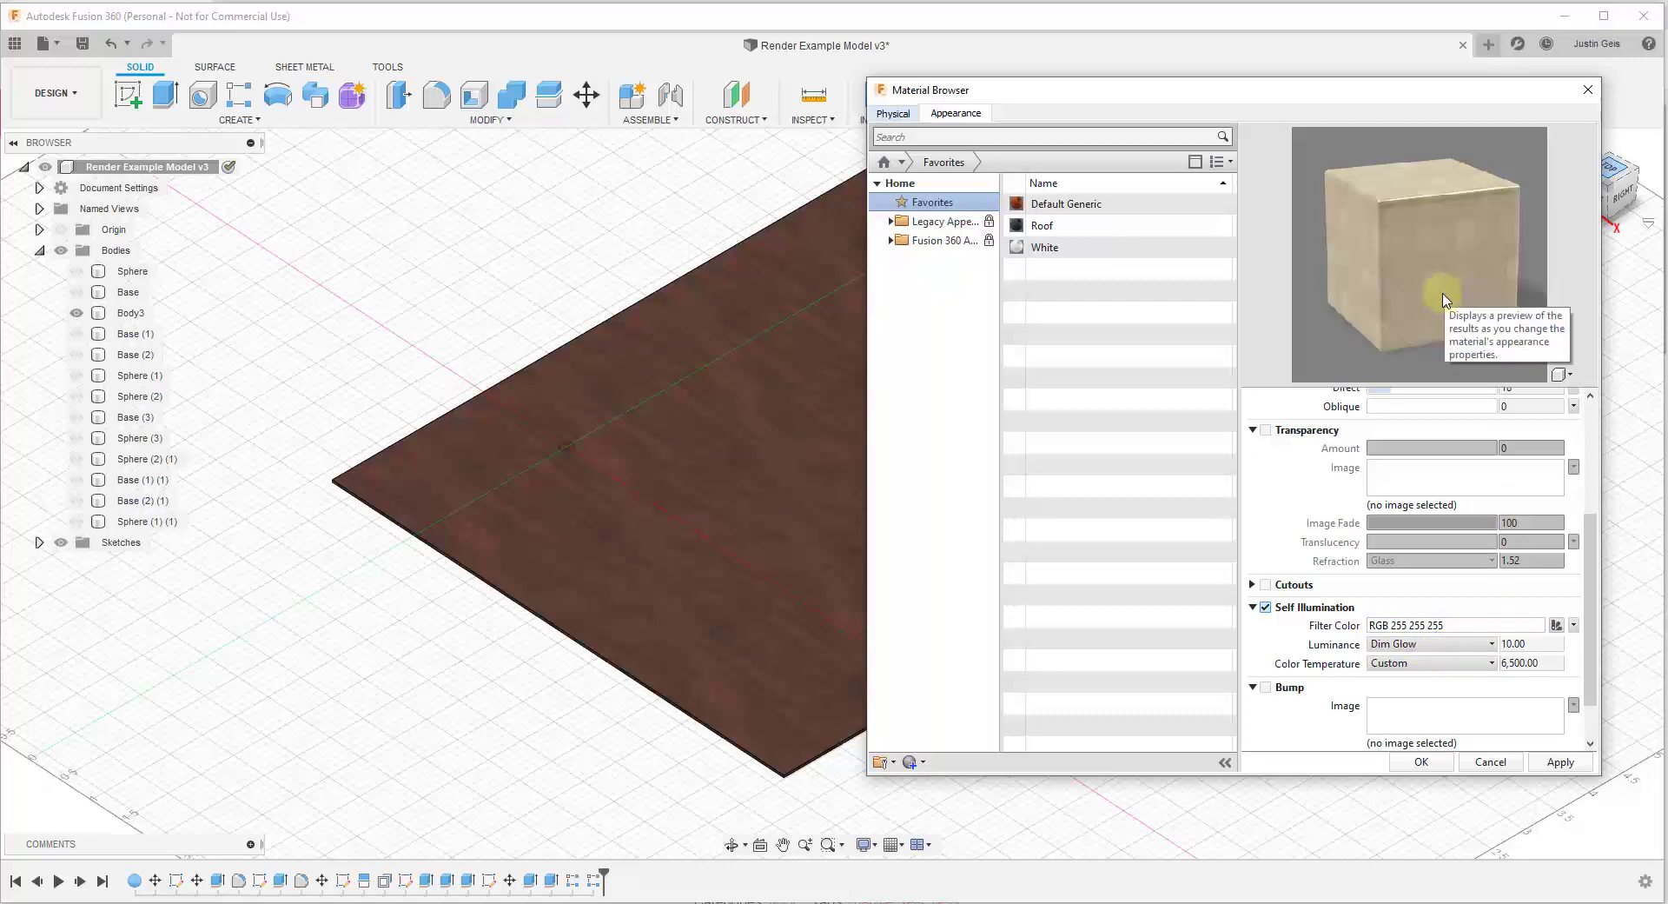
click(1266, 607)
Enable Bump for the marble appearance and load marble_01_nor_4k.jpg as its bump image.
scroll(1349, 530, down, 1)
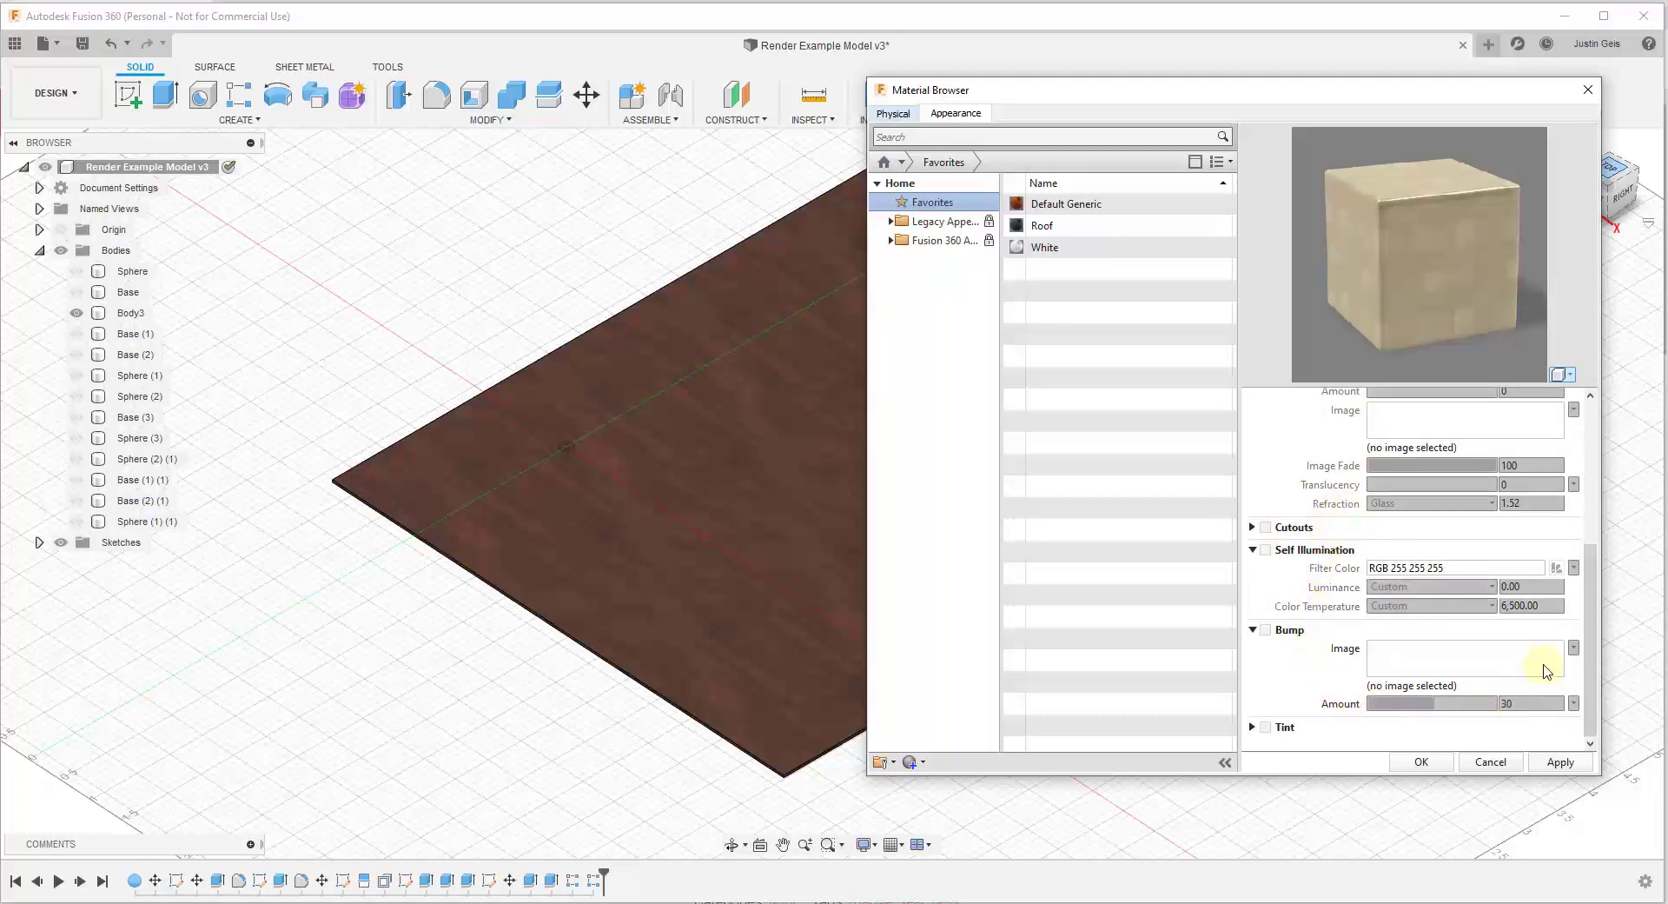
click(1265, 630)
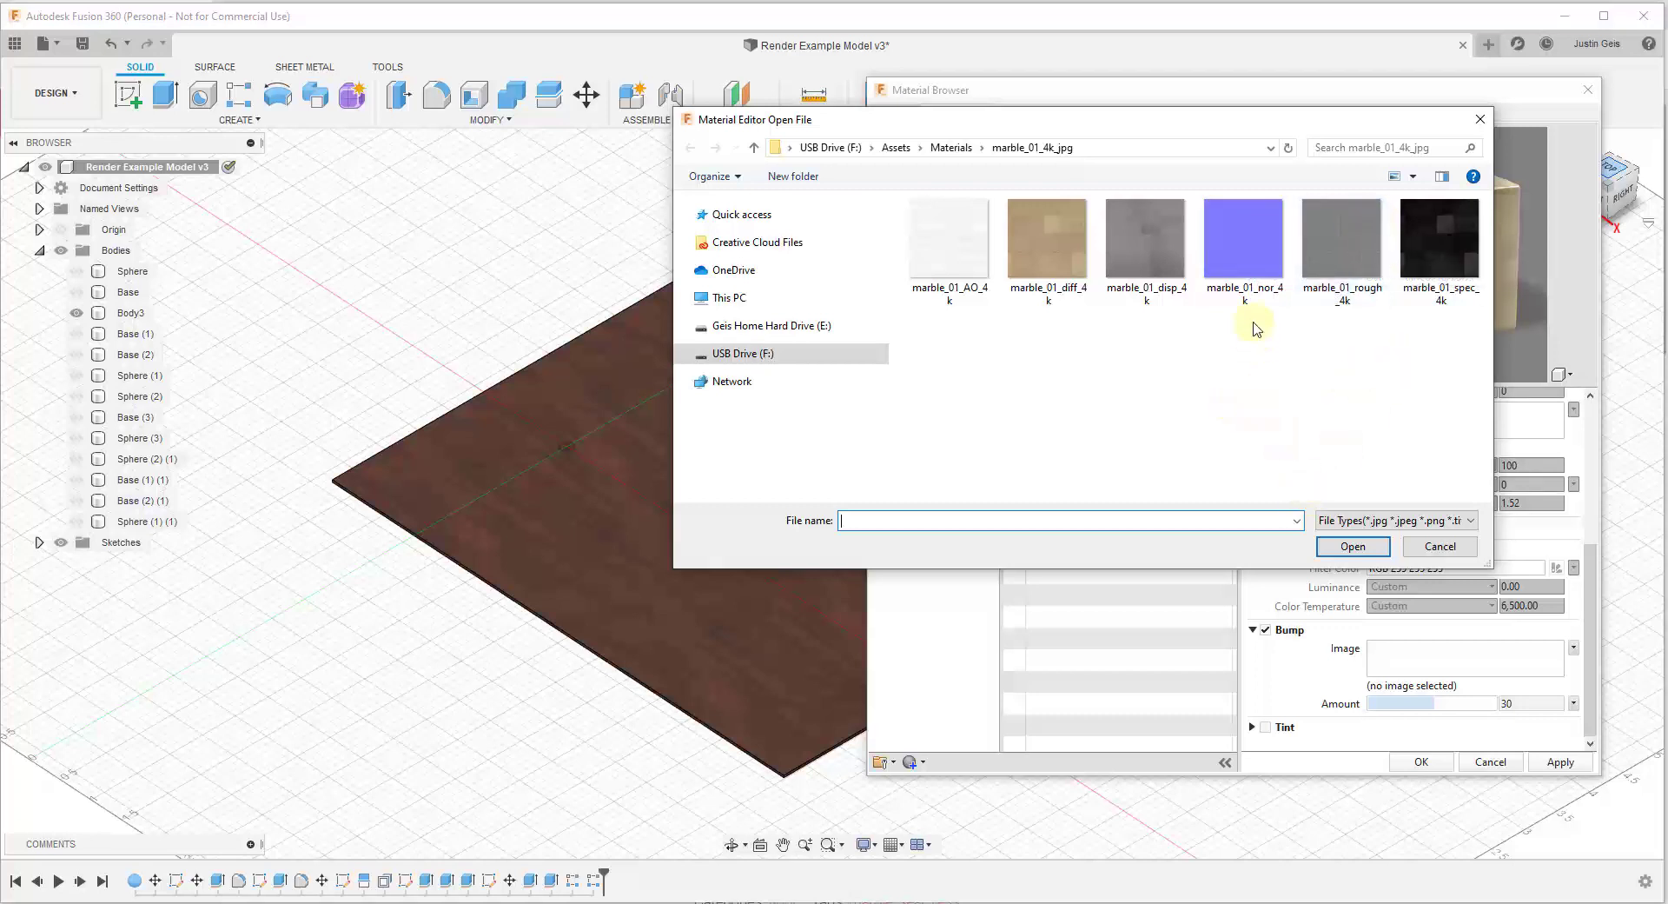
double_click(1243, 252)
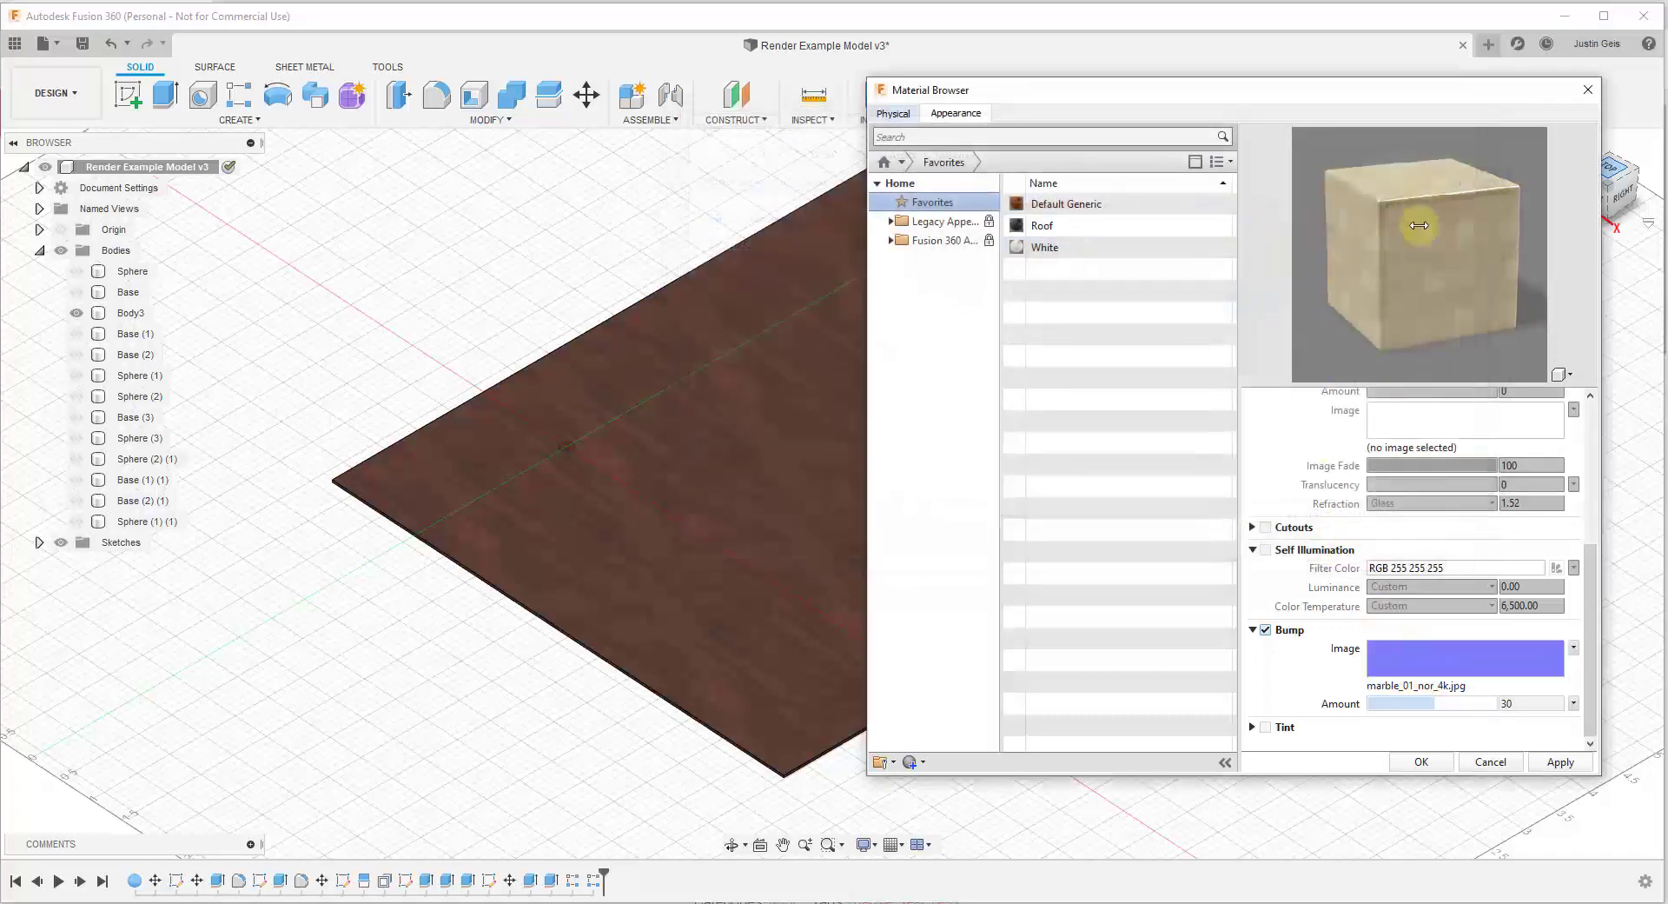
Switch the marble appearance's preview scene to Canvas and review the bump image settings.
scroll(1355, 556, up, 6)
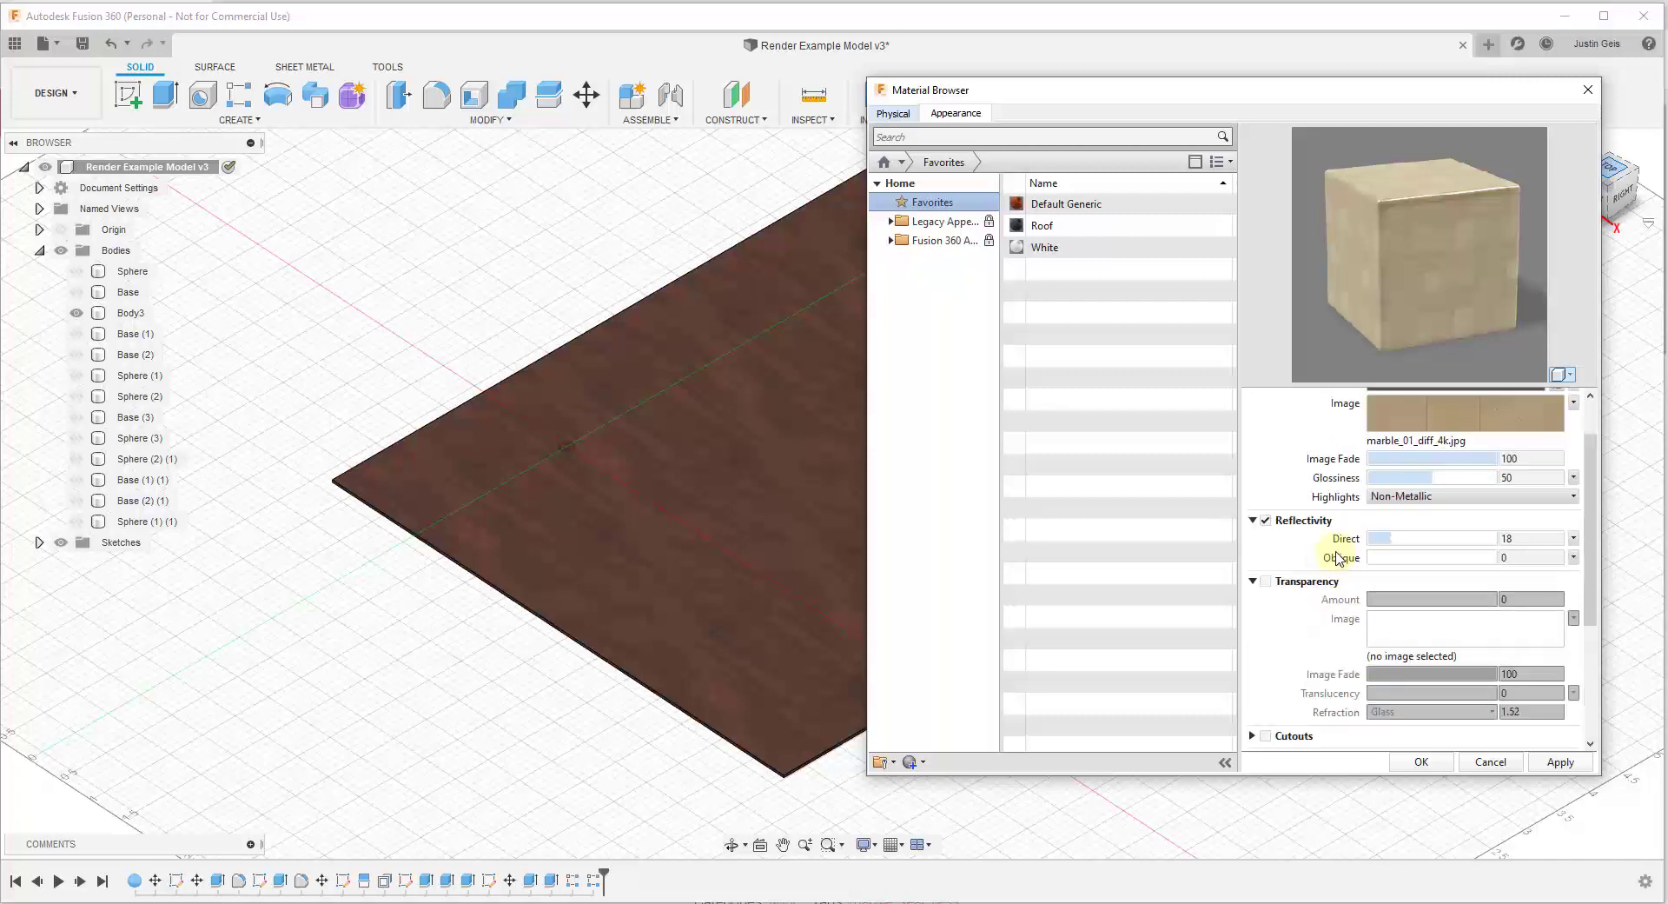
scroll(1325, 557, down, 1)
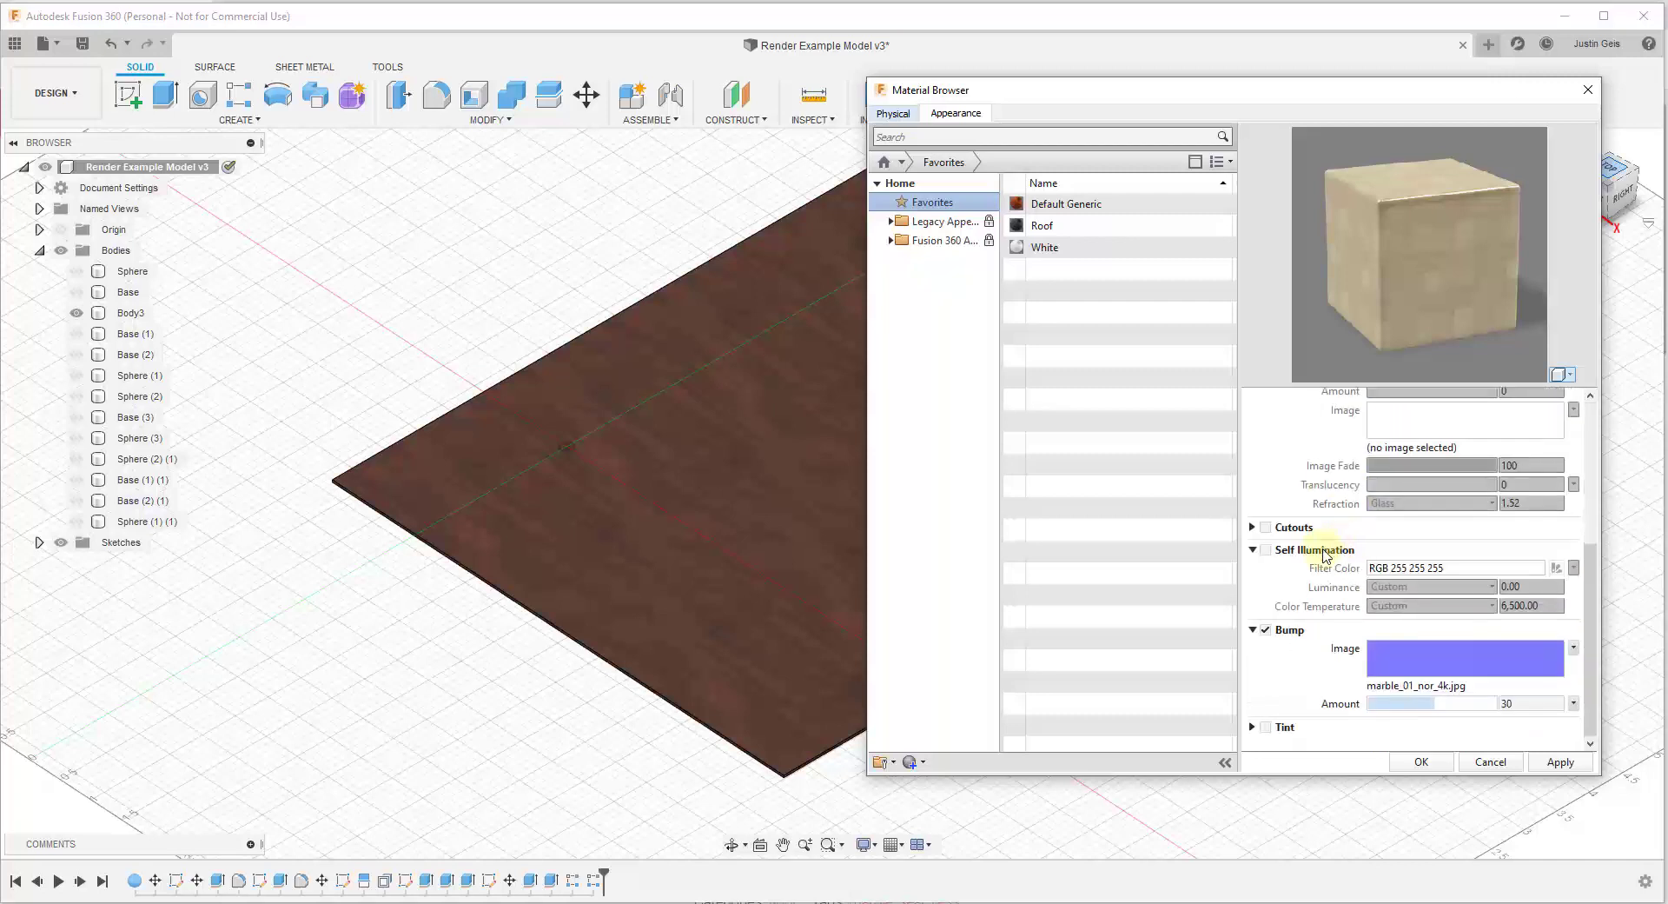
click(1568, 375)
mouse_move(1490, 391)
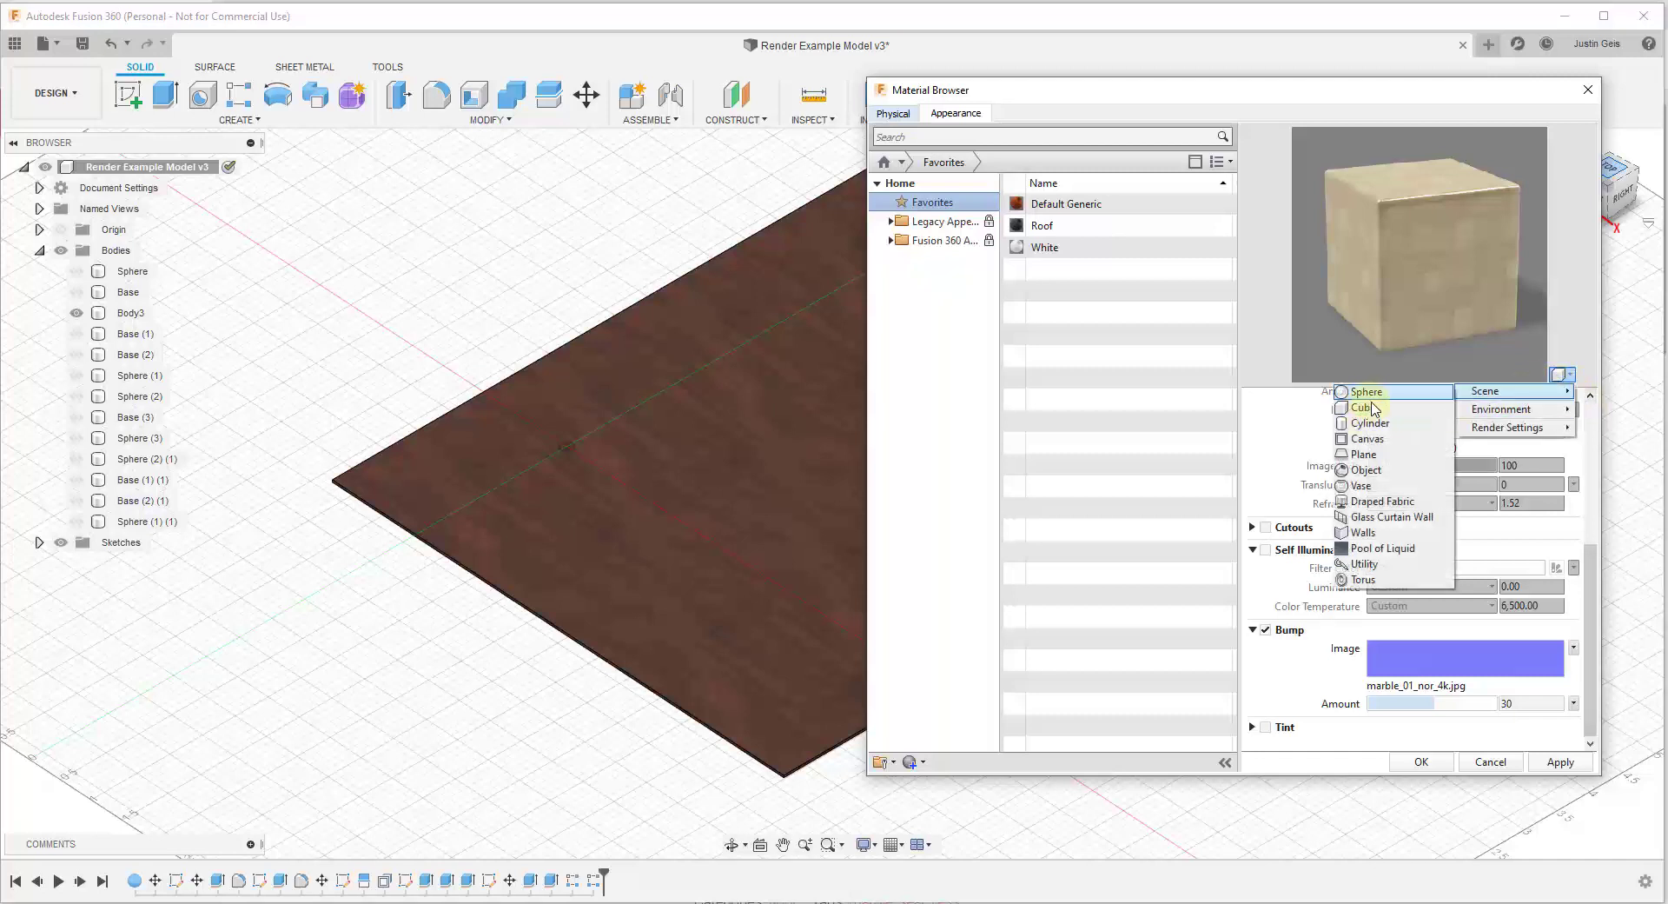
click(1365, 438)
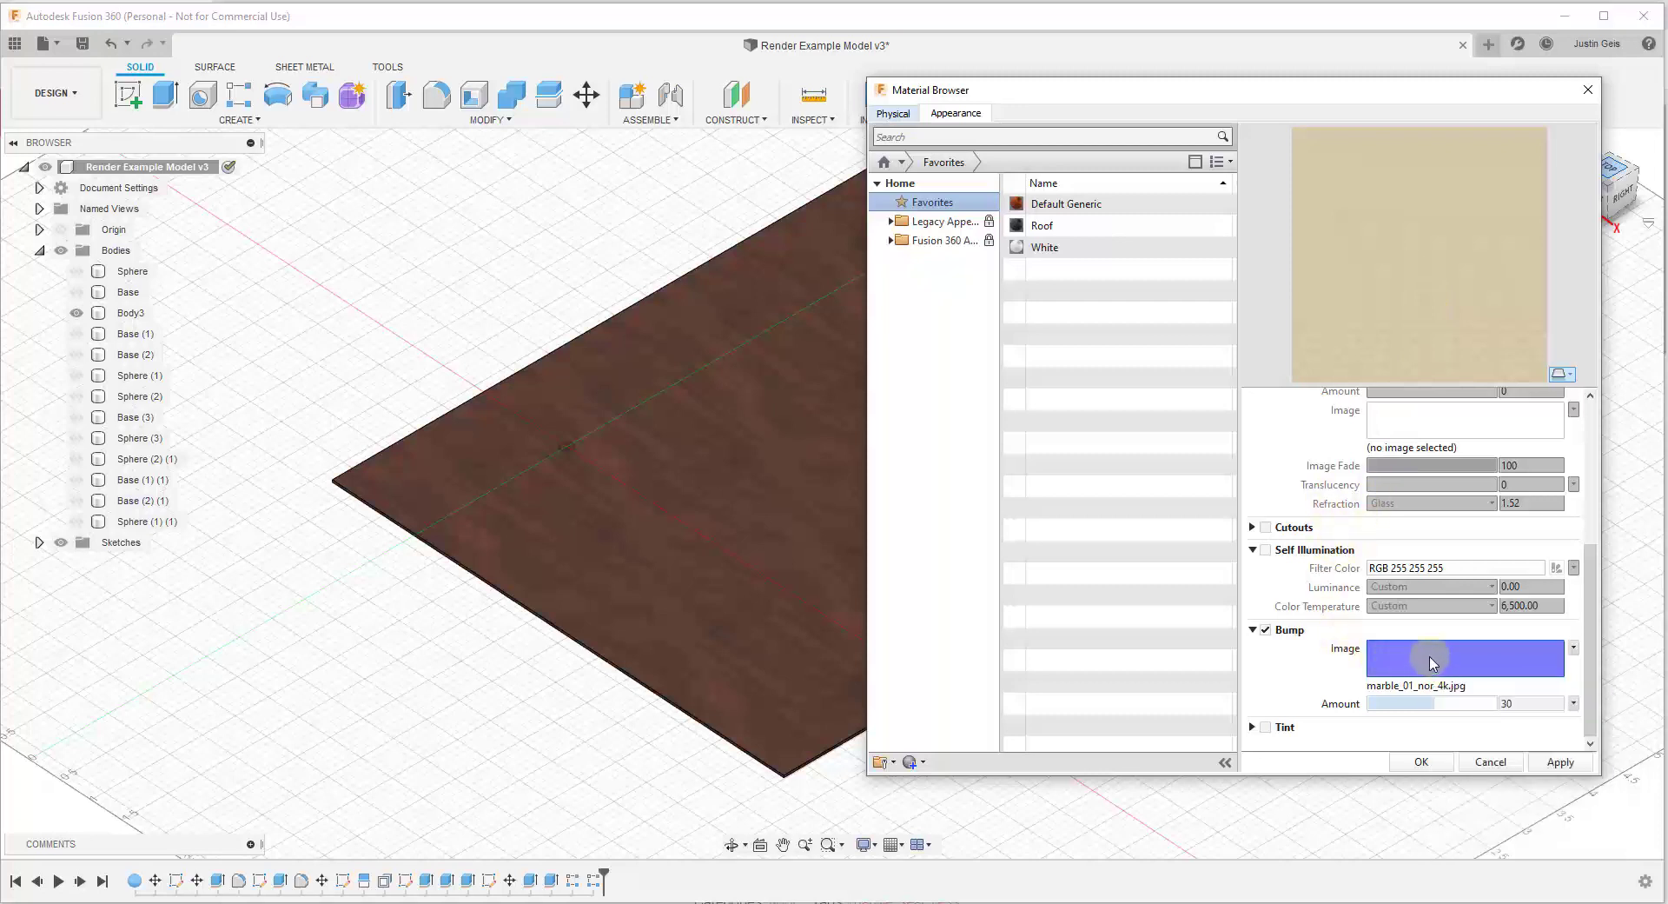
mouse_move(1434, 663)
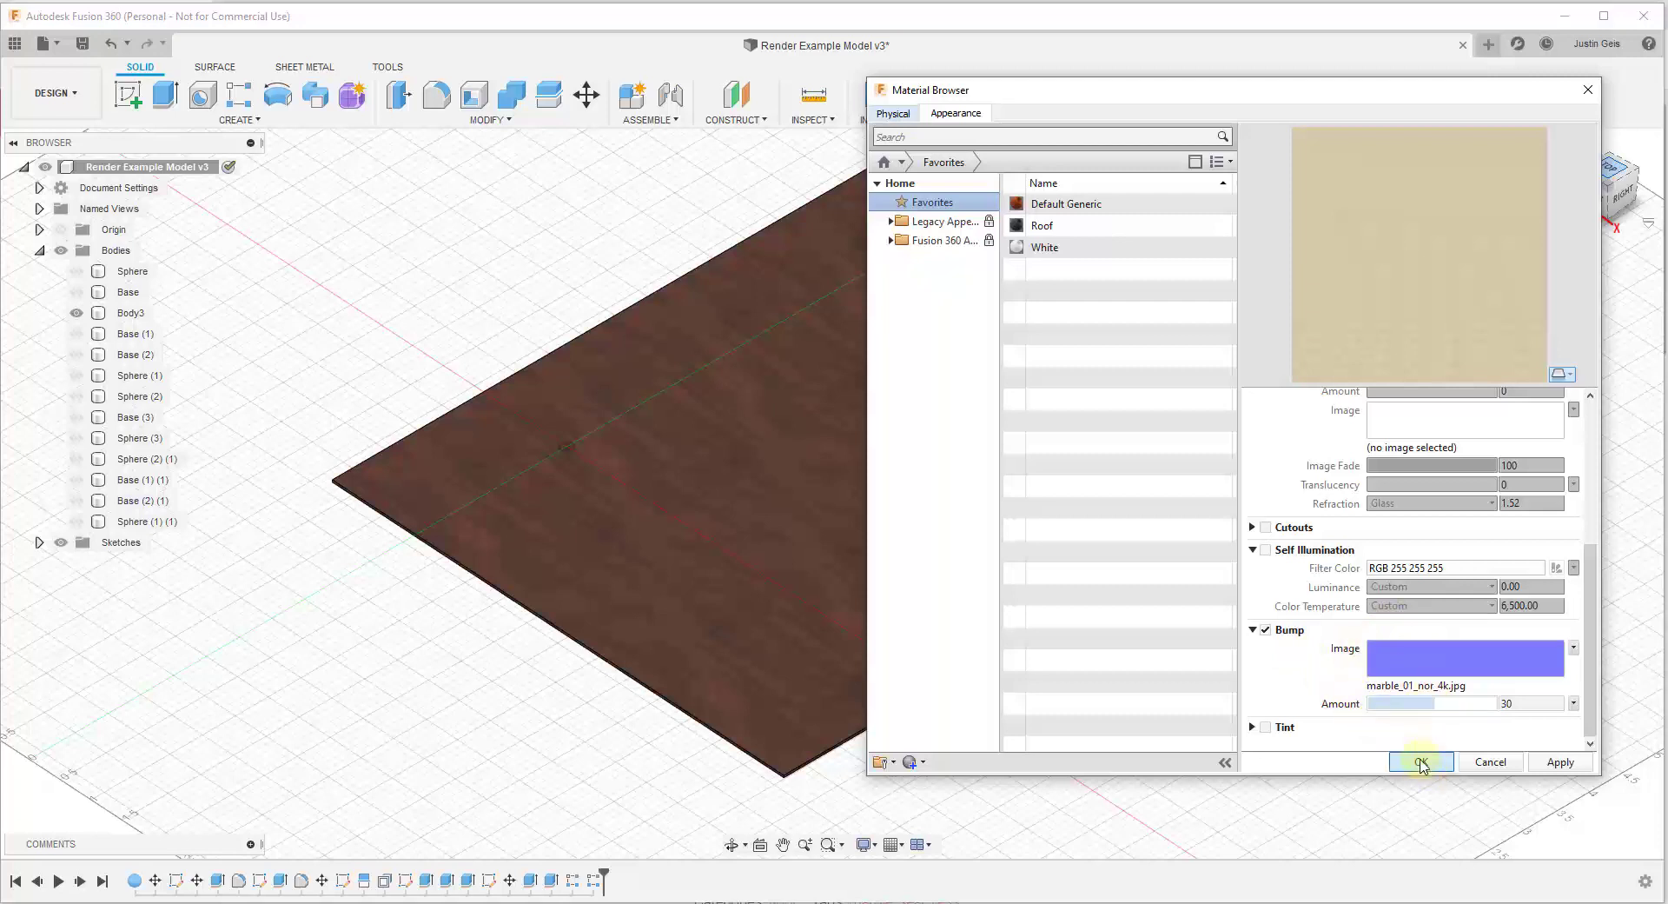
Apply the Marble Tile appearance settings and close the Material Browser.
scroll(1343, 547, up, 5)
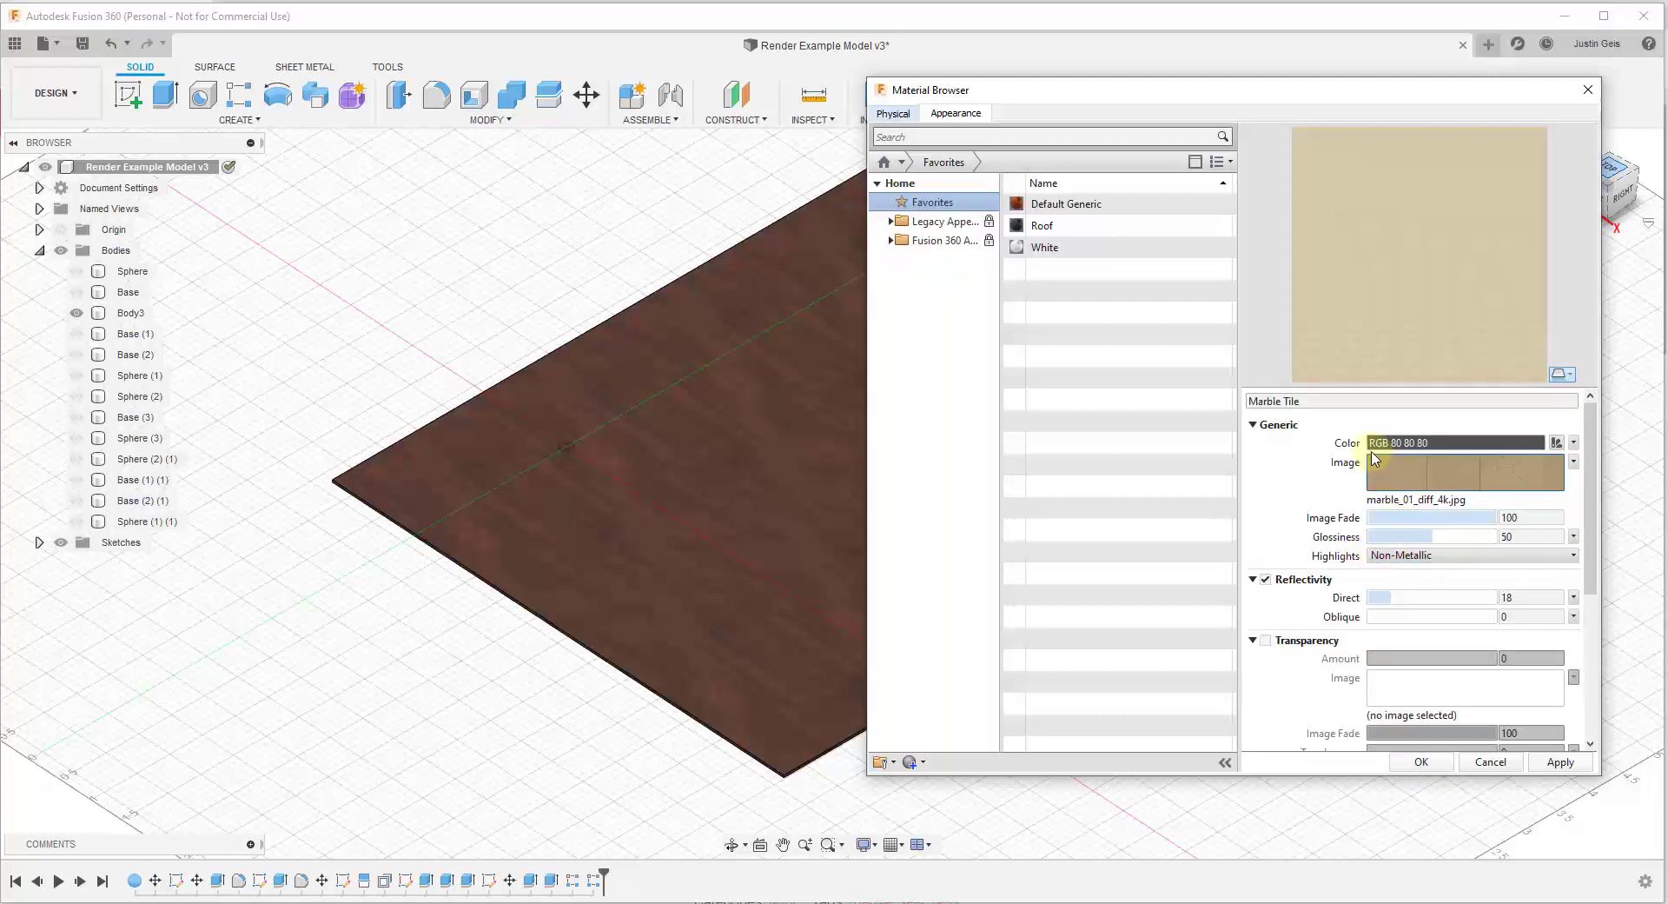
click(1555, 762)
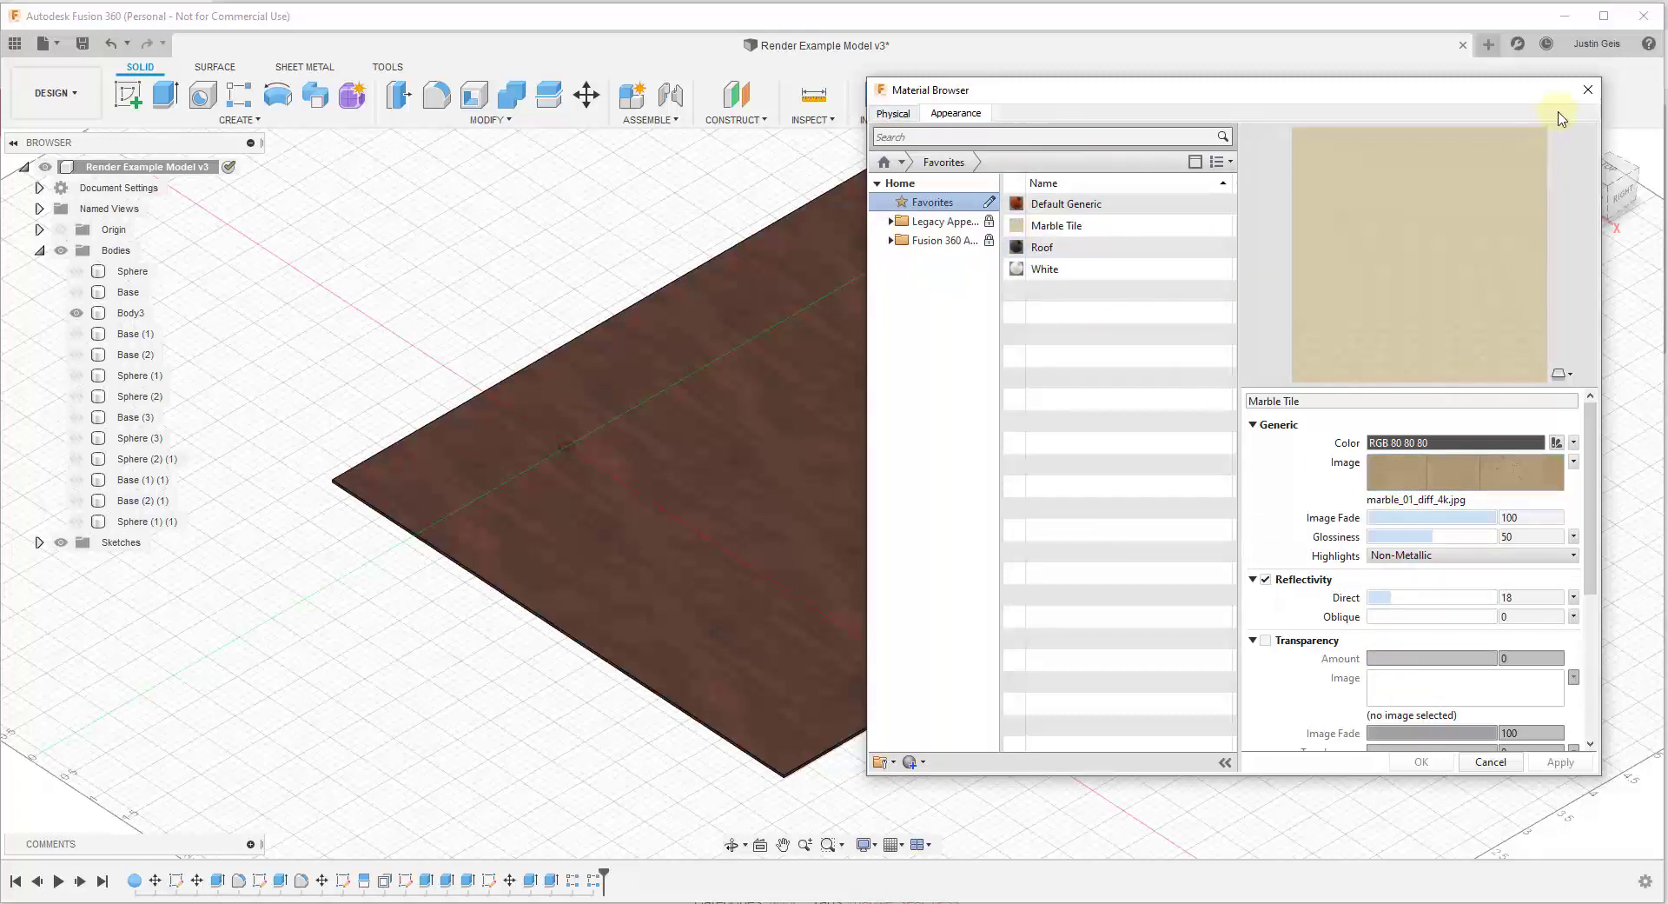
click(1588, 89)
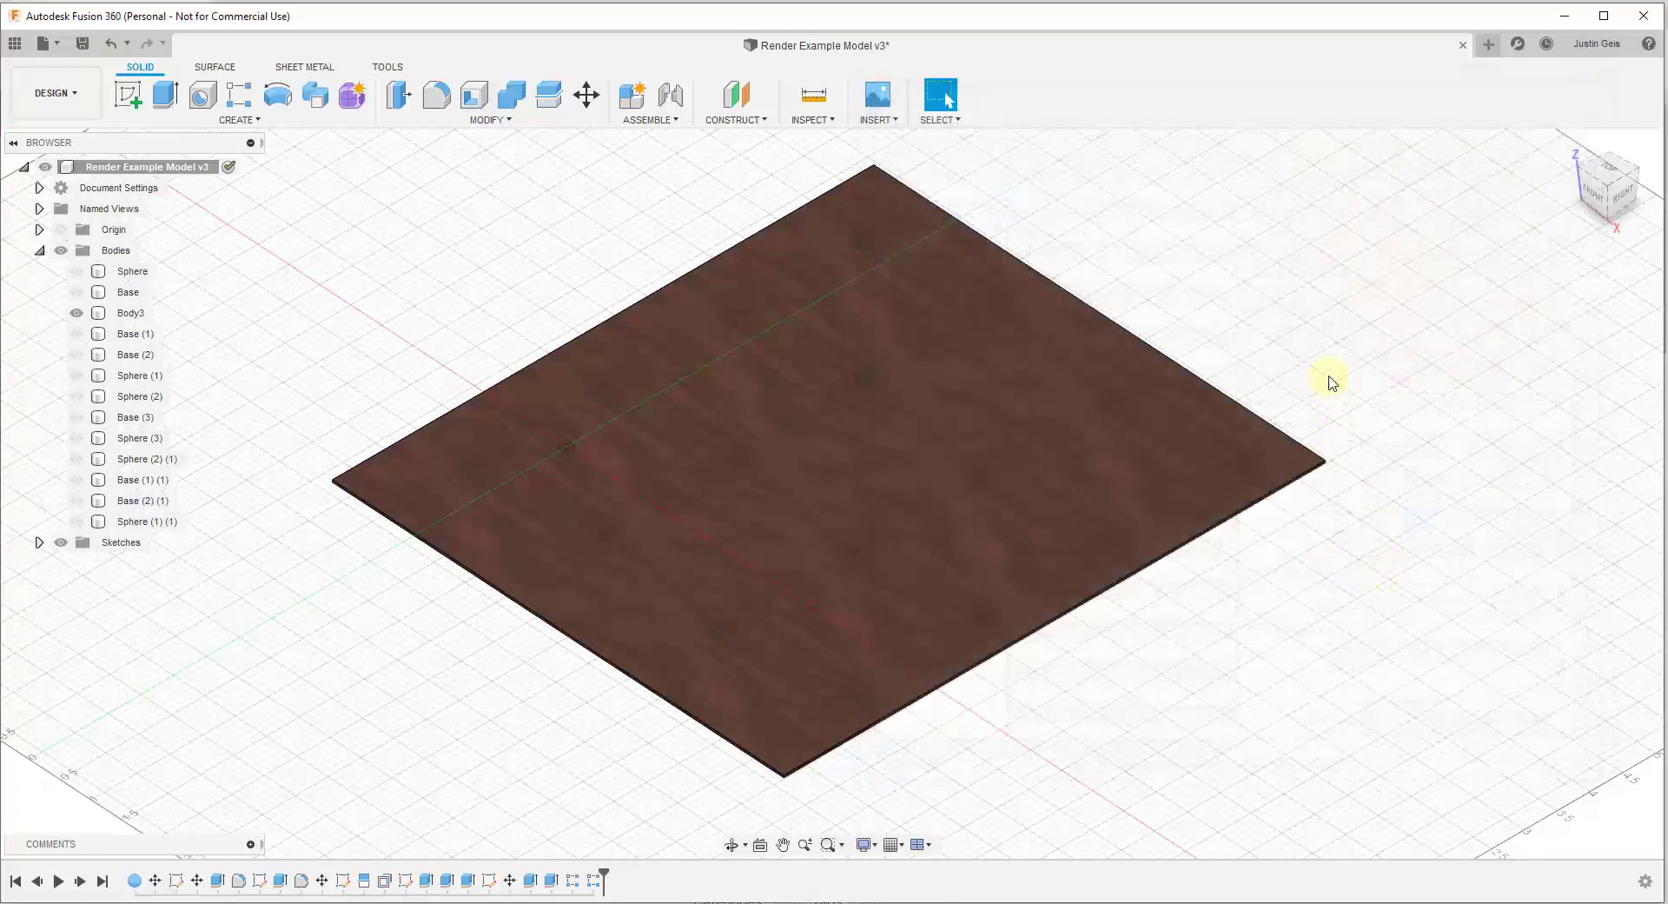
Open the Appearance command and try to assign Marble Tile from the Favorites library to Body3 in the browser tree.
click(486, 120)
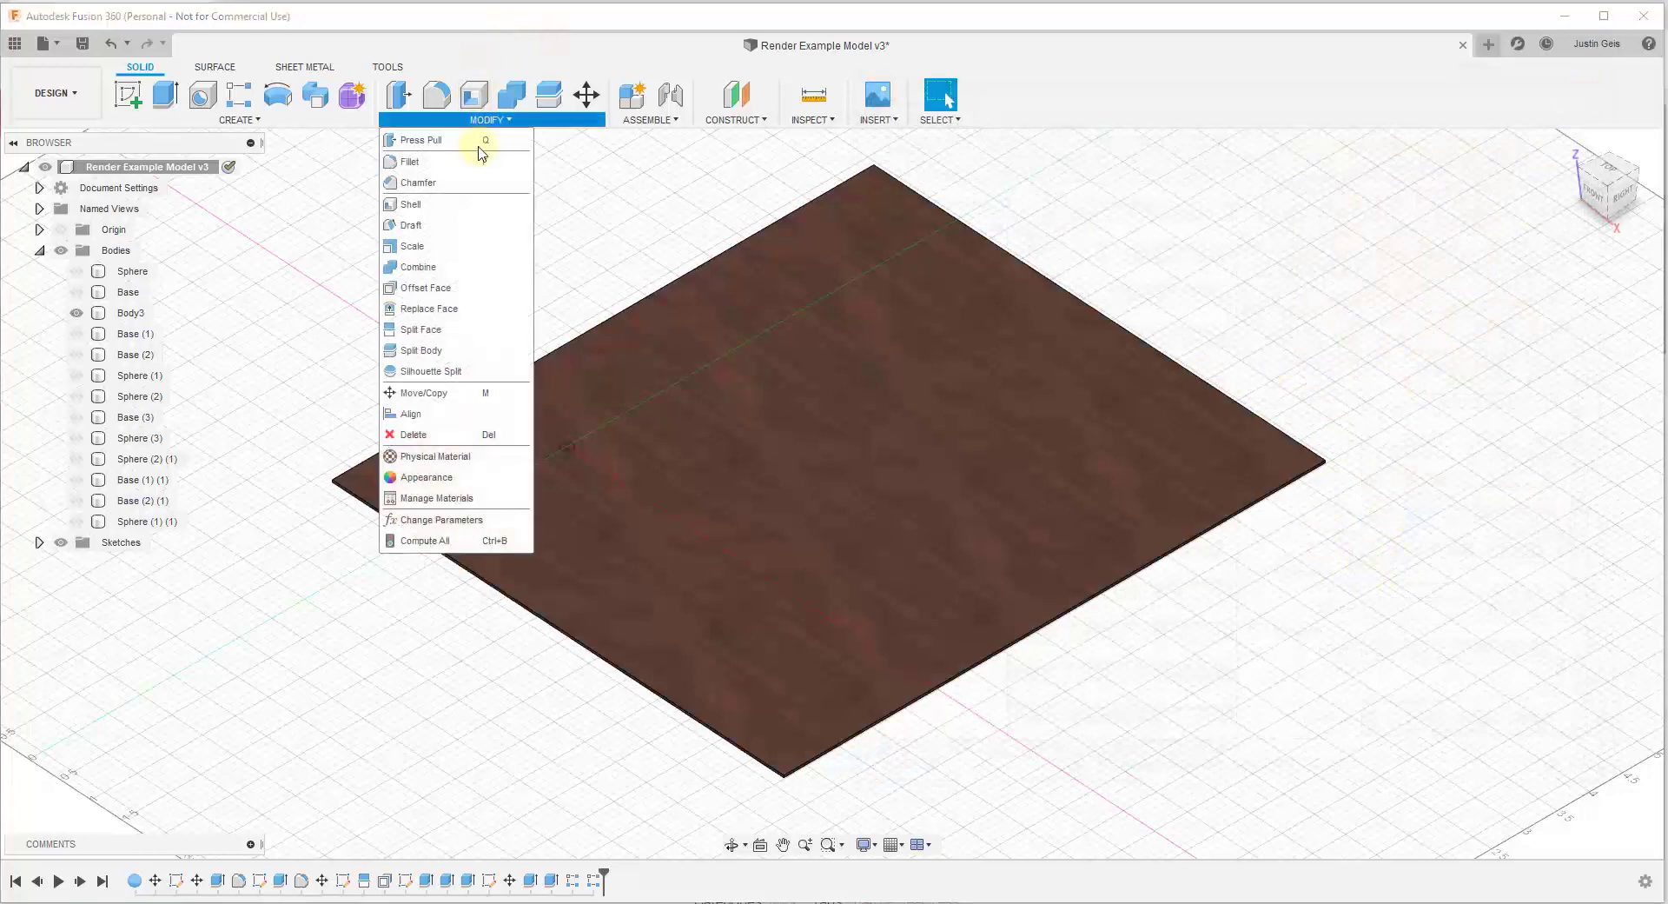
click(428, 477)
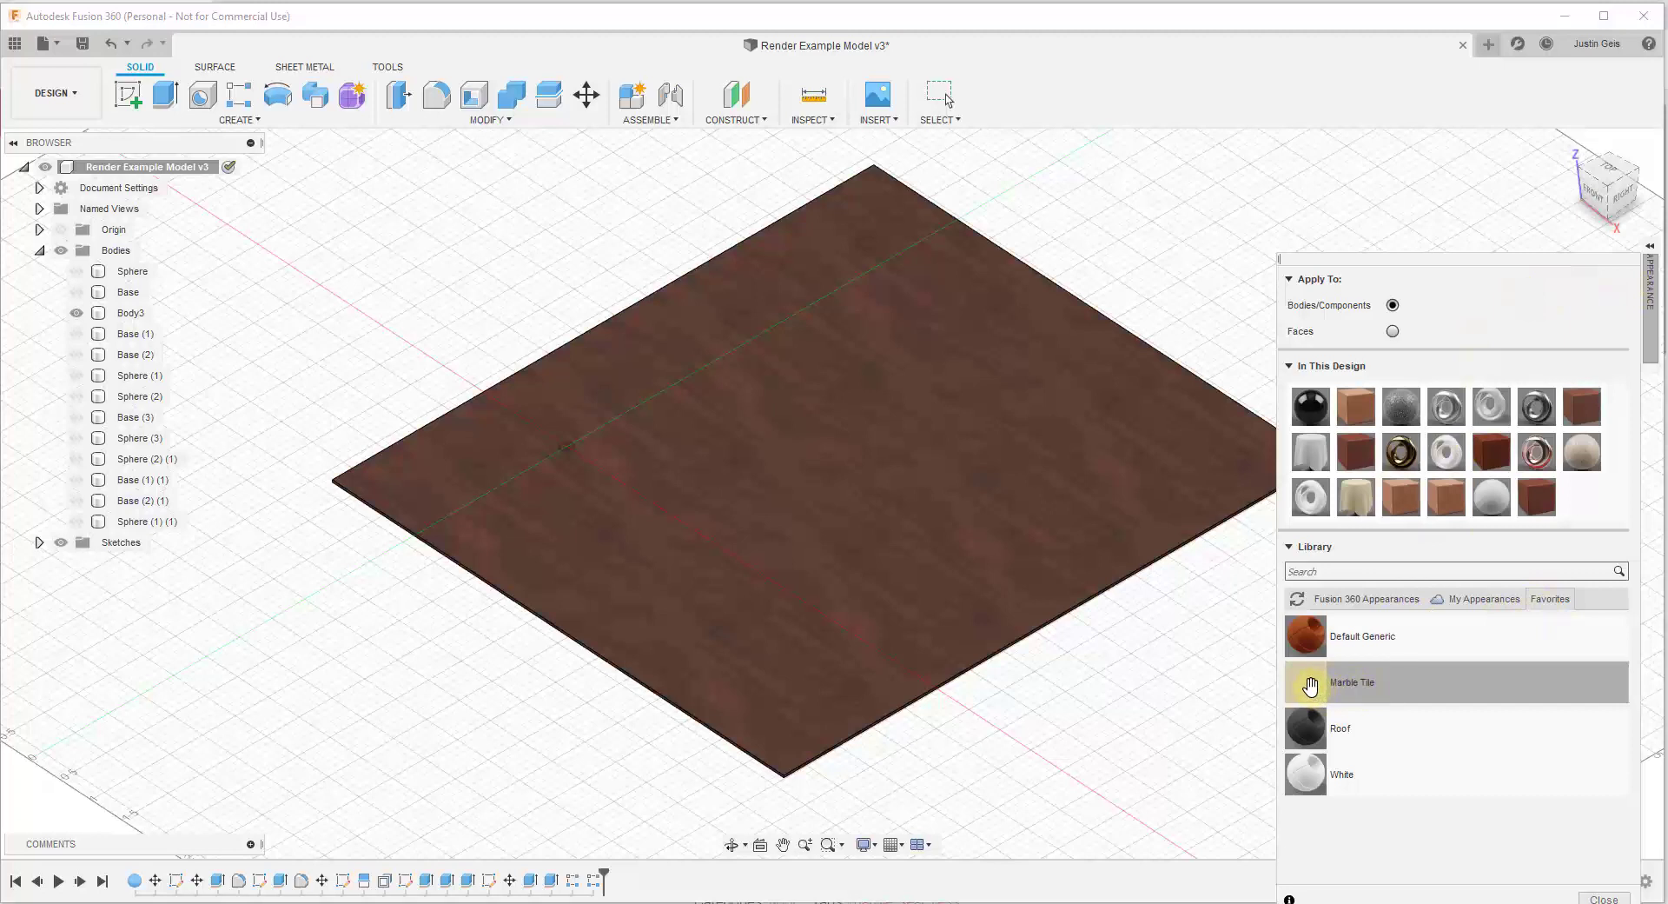
drag(1310, 686, 126, 317)
click(1136, 450)
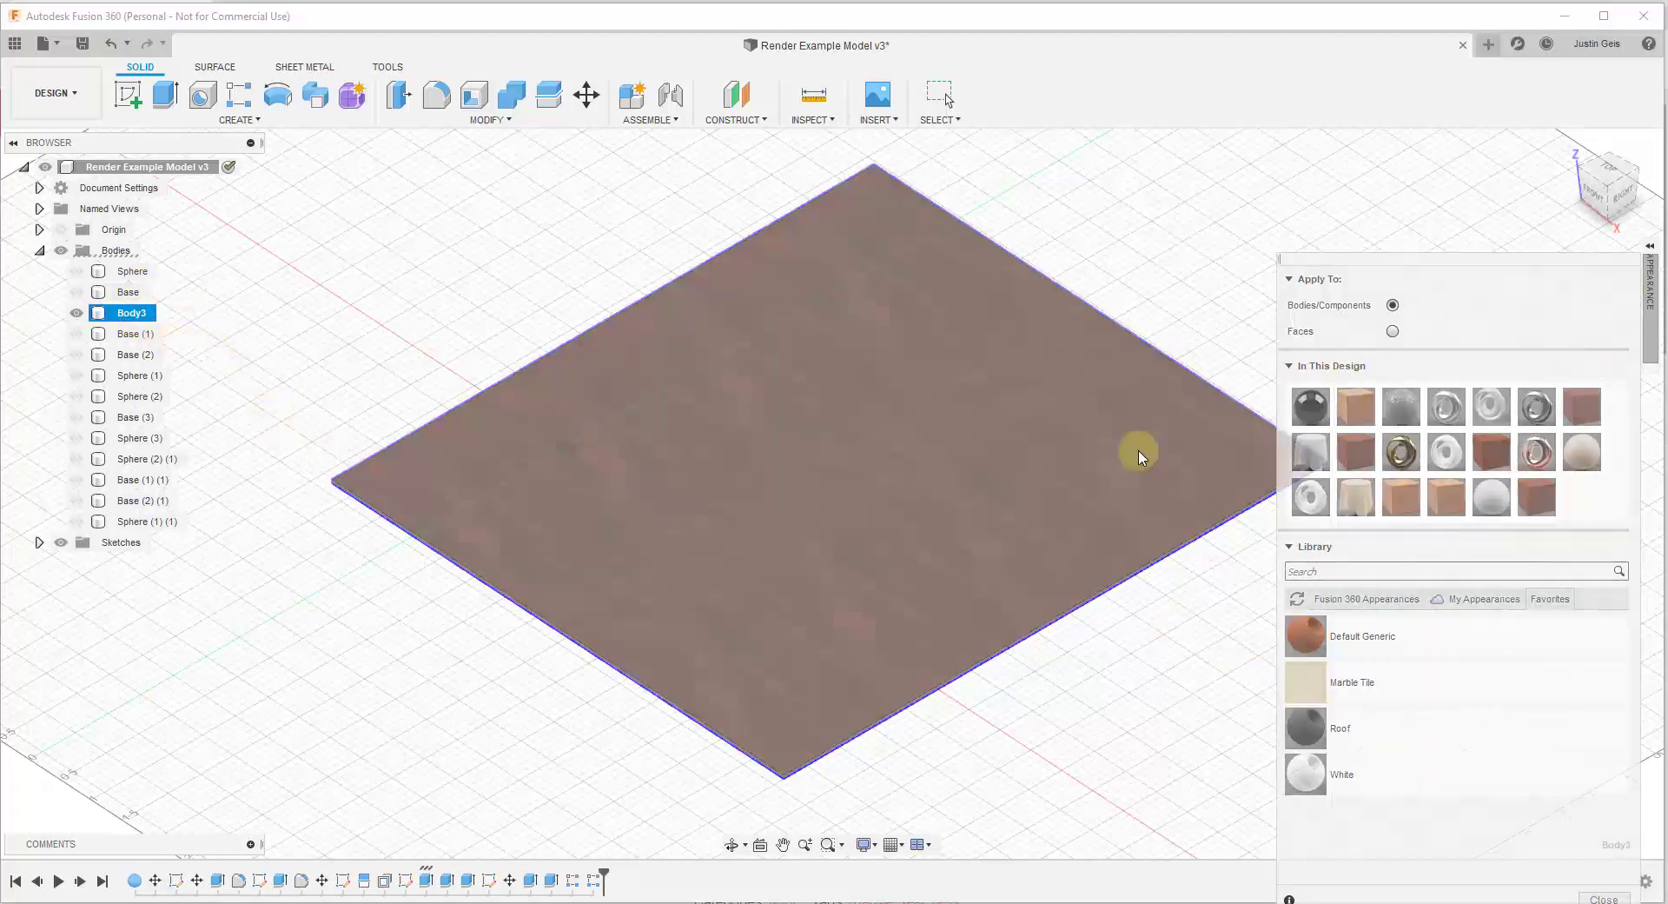
key(Escape)
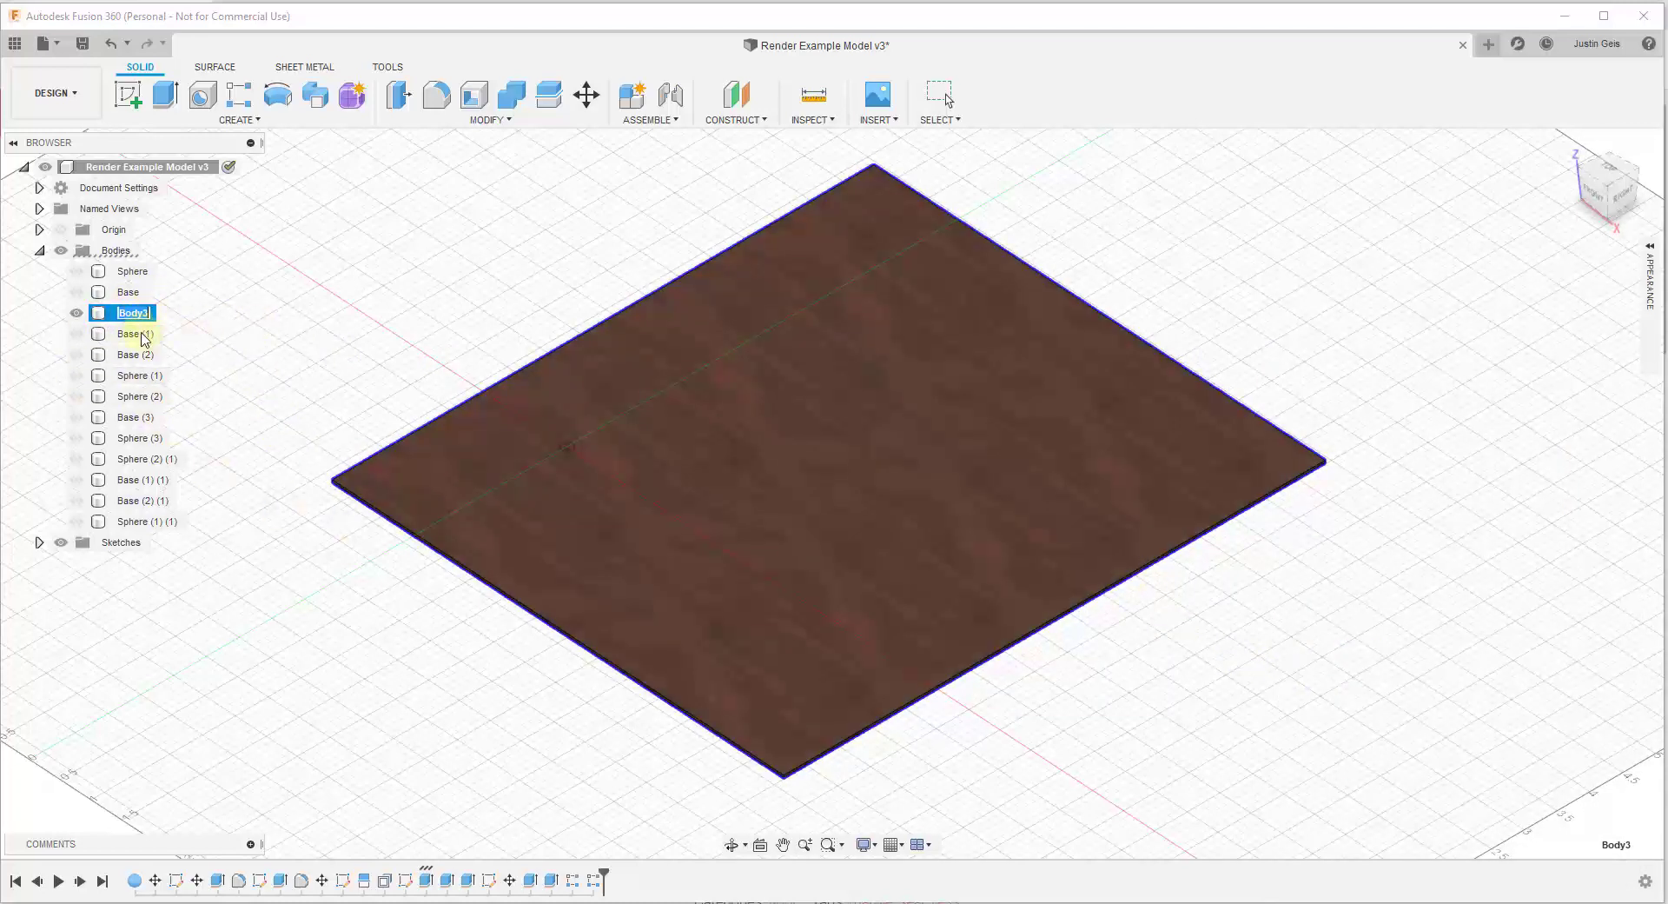
double_click(110, 314)
key(Escape)
click(152, 318)
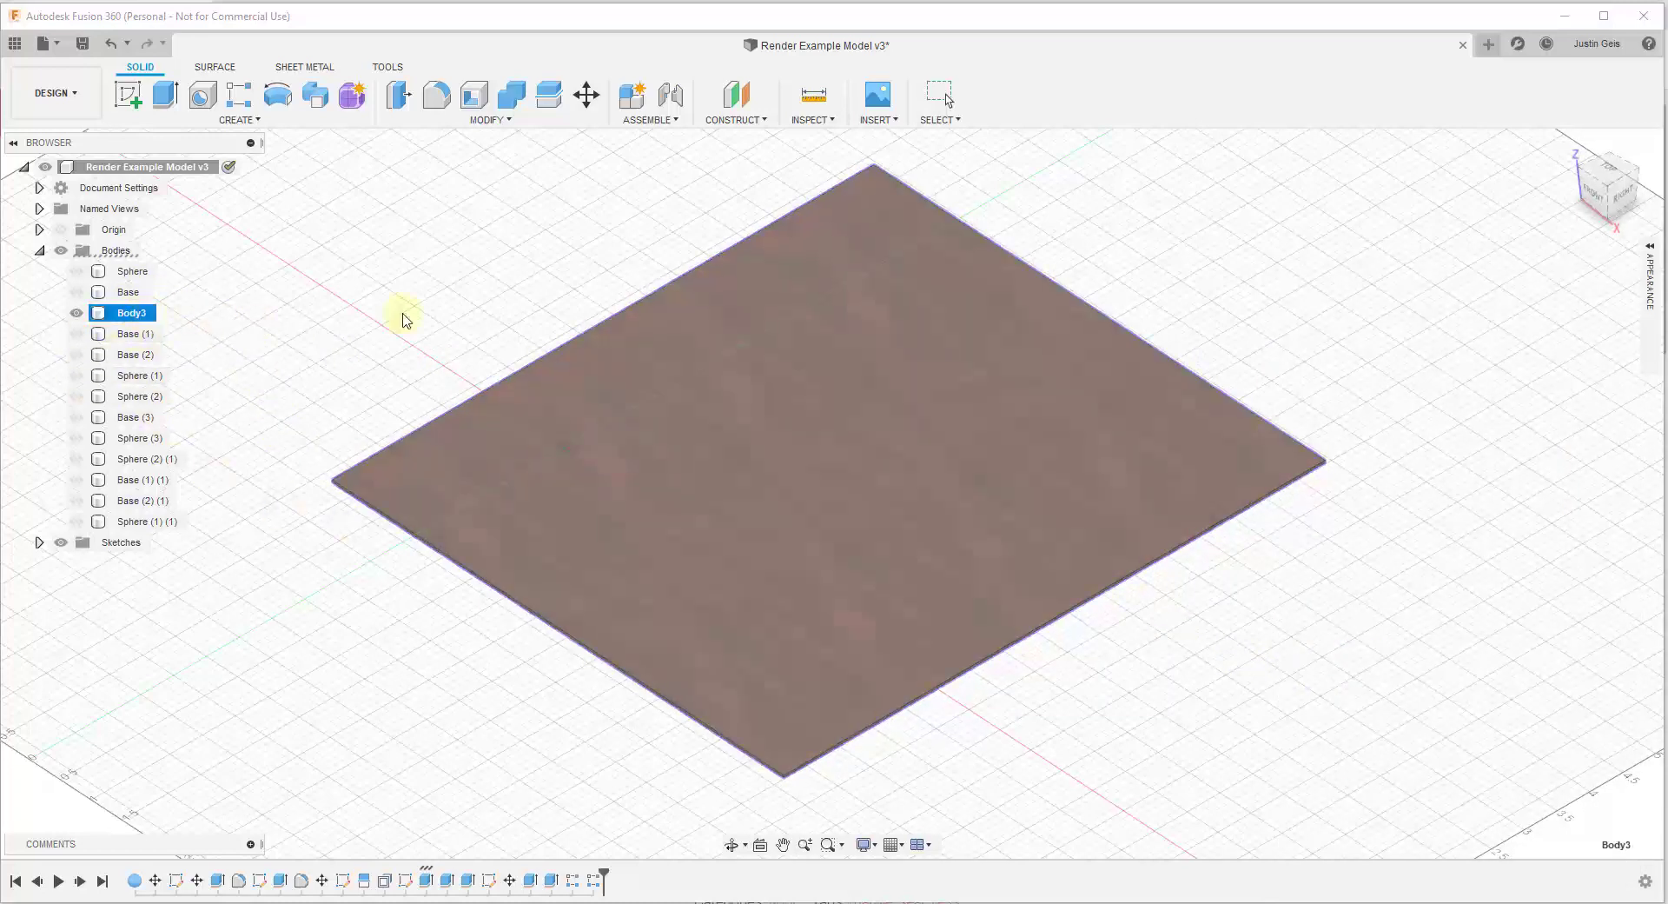
Apply the Marble Tile appearance from Favorites to the floor slab in the model and inspect the tile joints up close.
click(1650, 287)
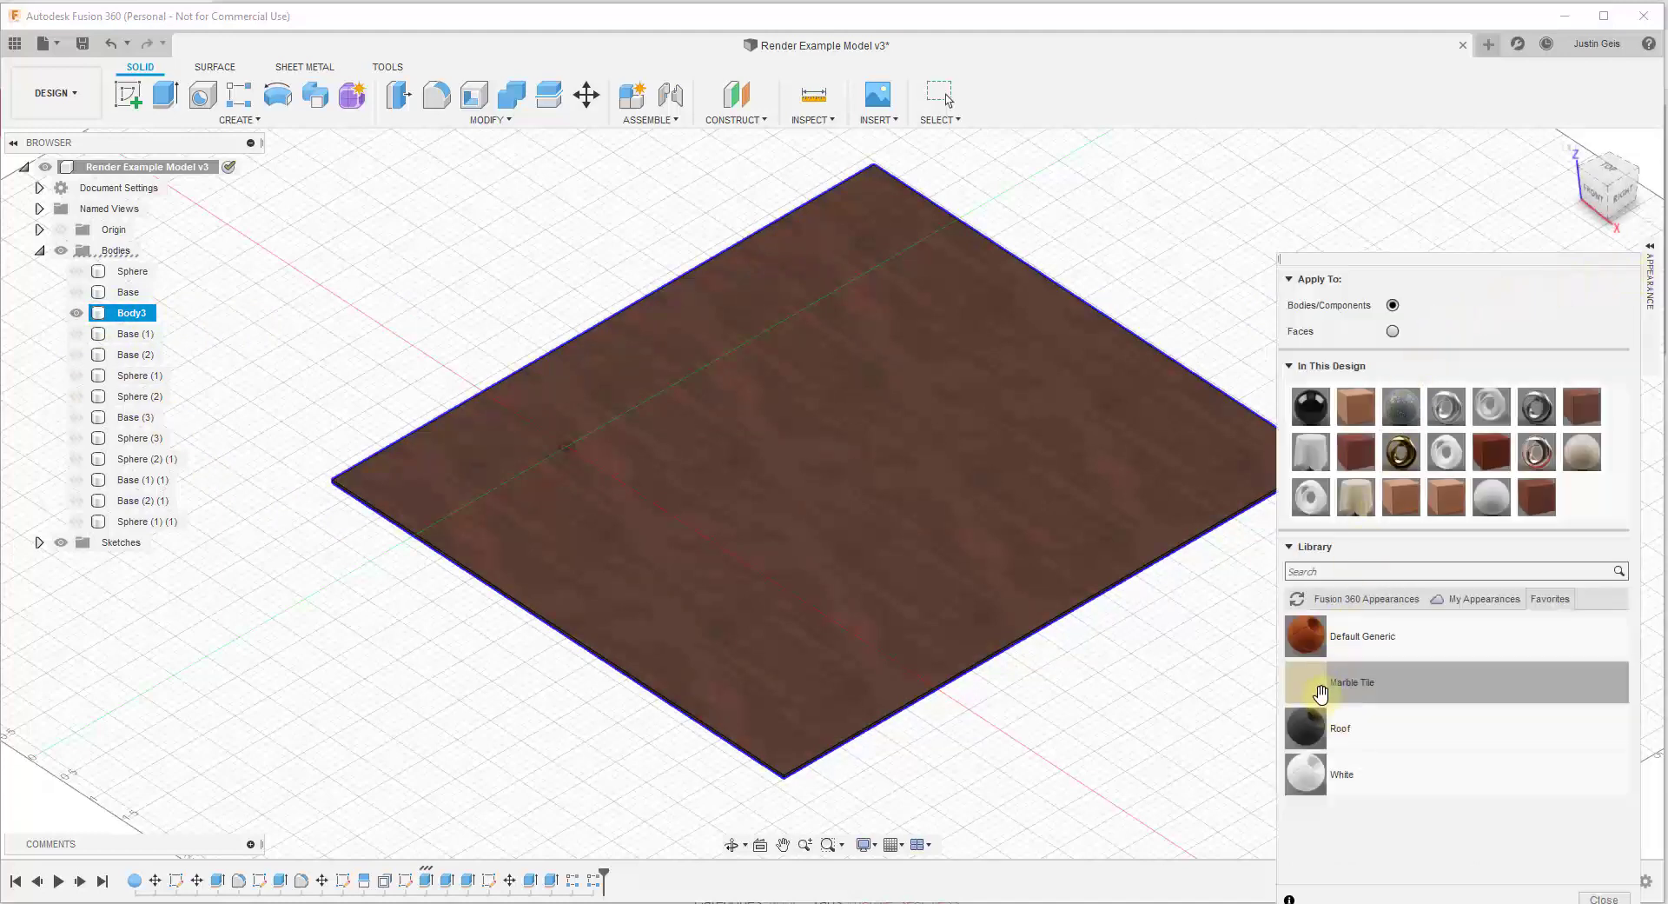
drag(1368, 685, 1042, 517)
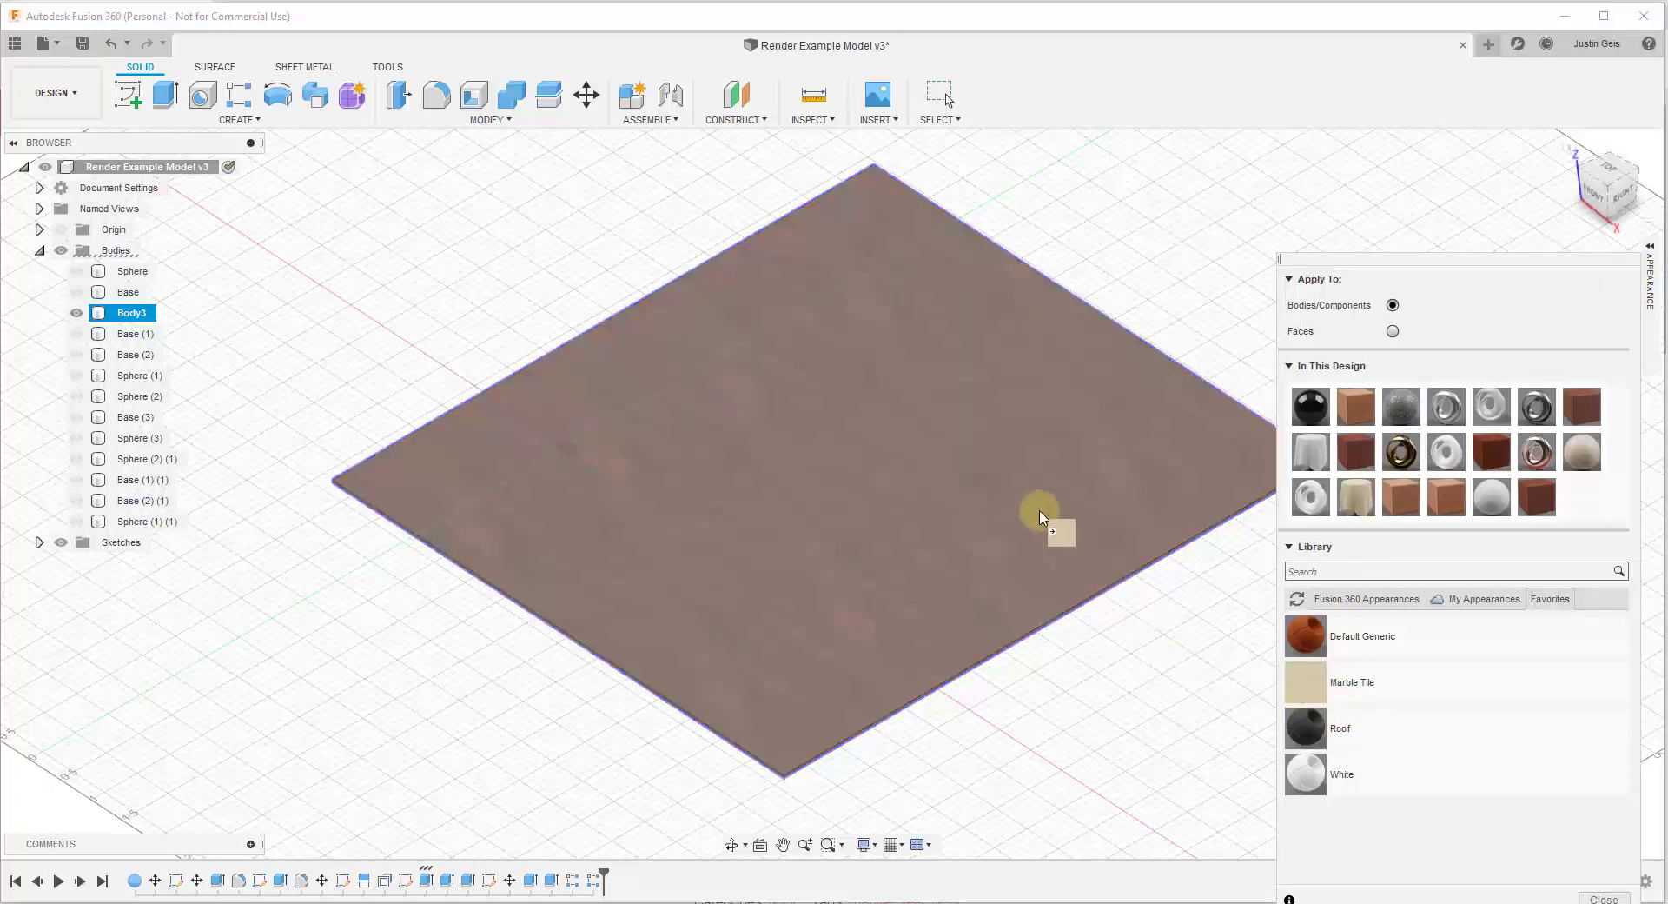
drag(1042, 517, 1040, 515)
key(Escape)
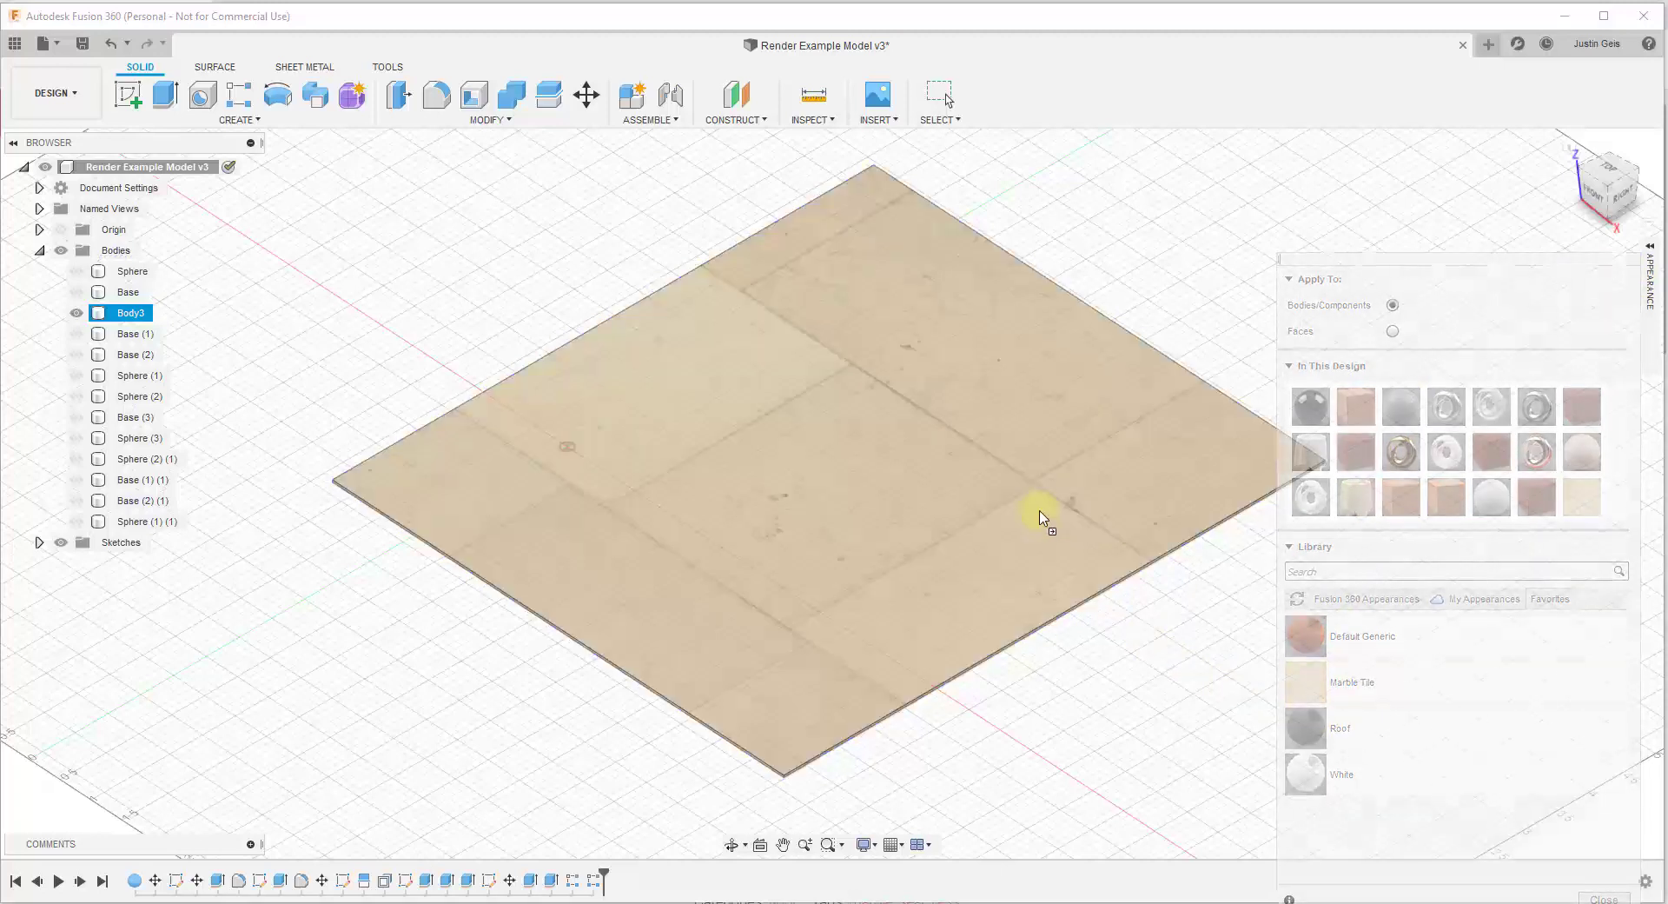
scroll(981, 519, up, 10)
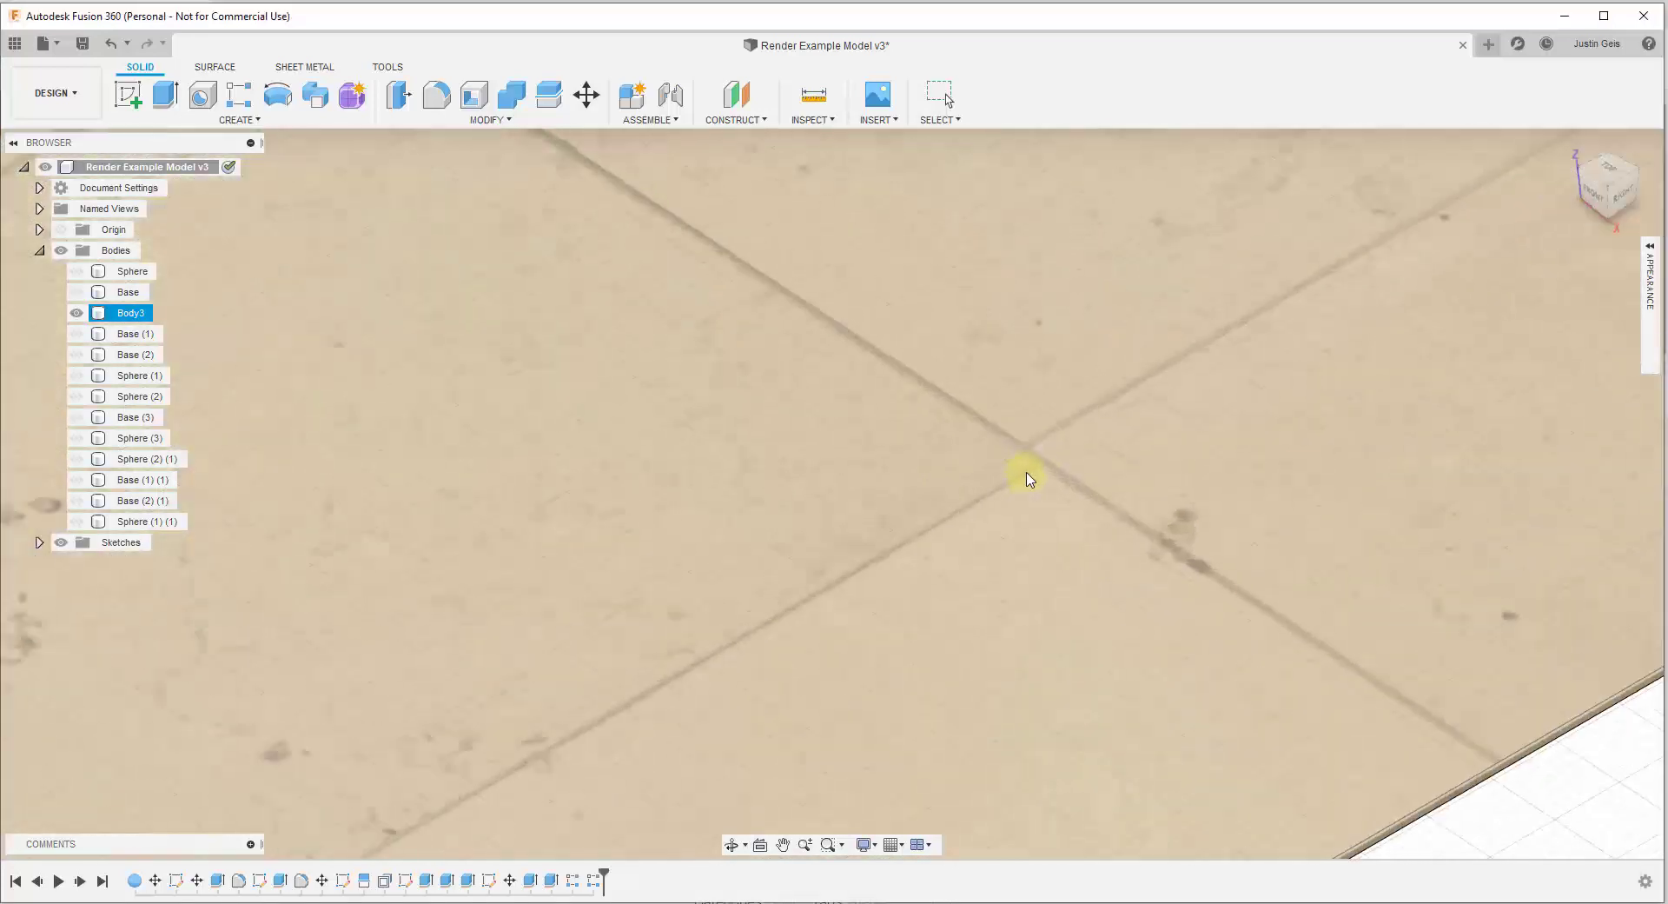
scroll(1052, 492, down, 10)
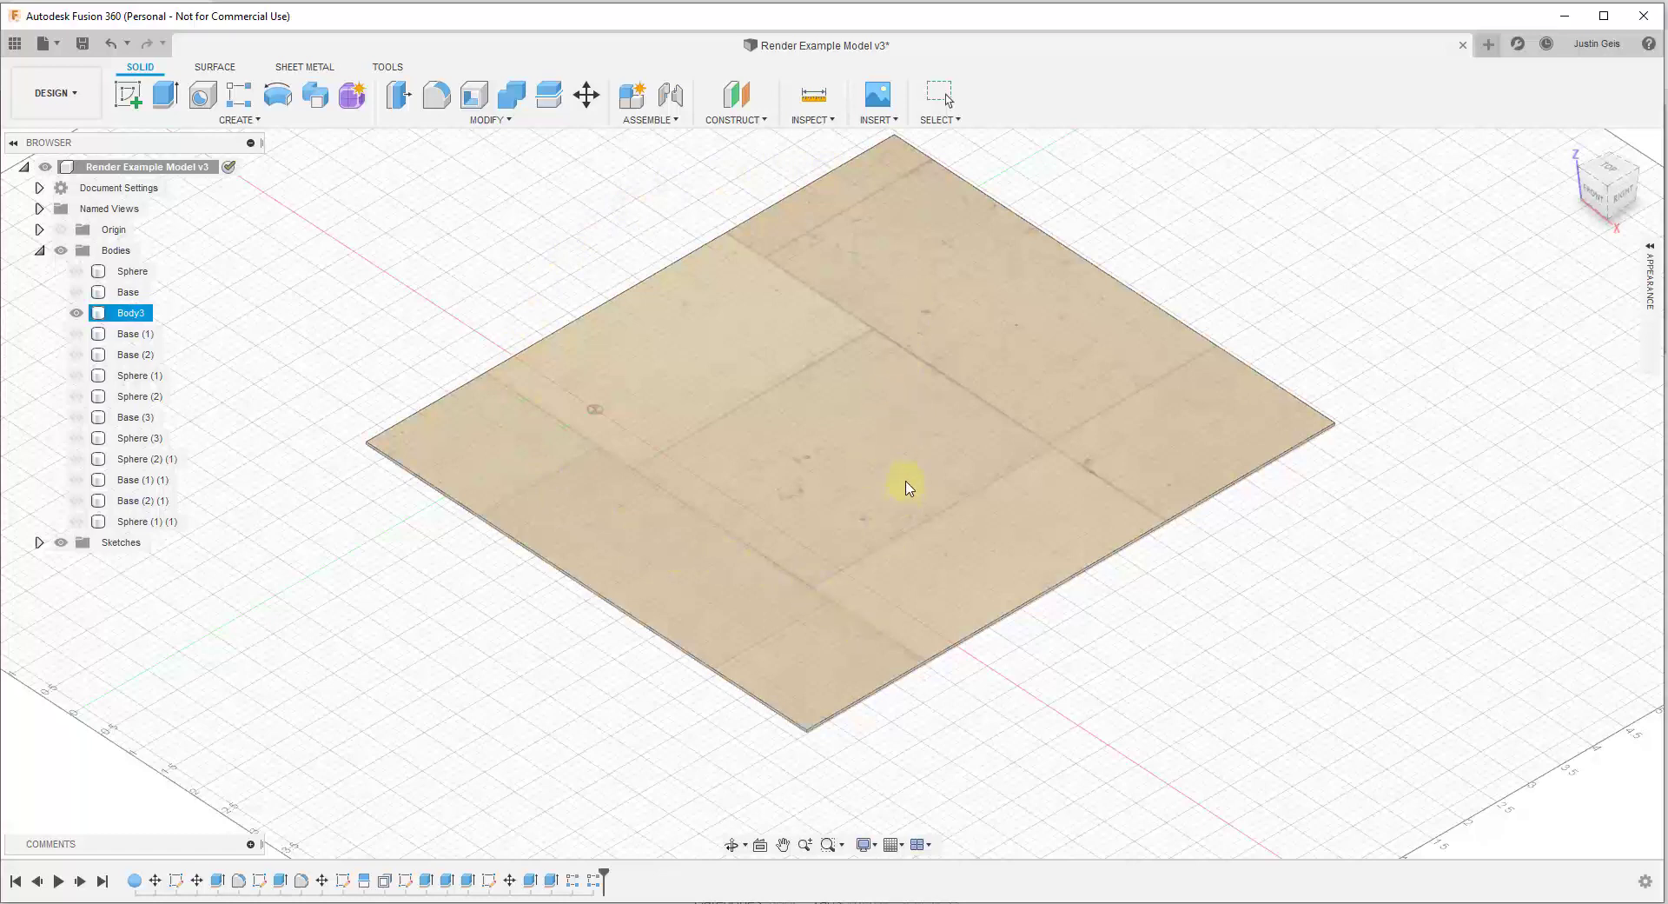
Open the advanced settings of the design's Marble Tile appearance and bring up the Texture Editor for its marble_01_diff_4k.jpg color image.
click(1648, 286)
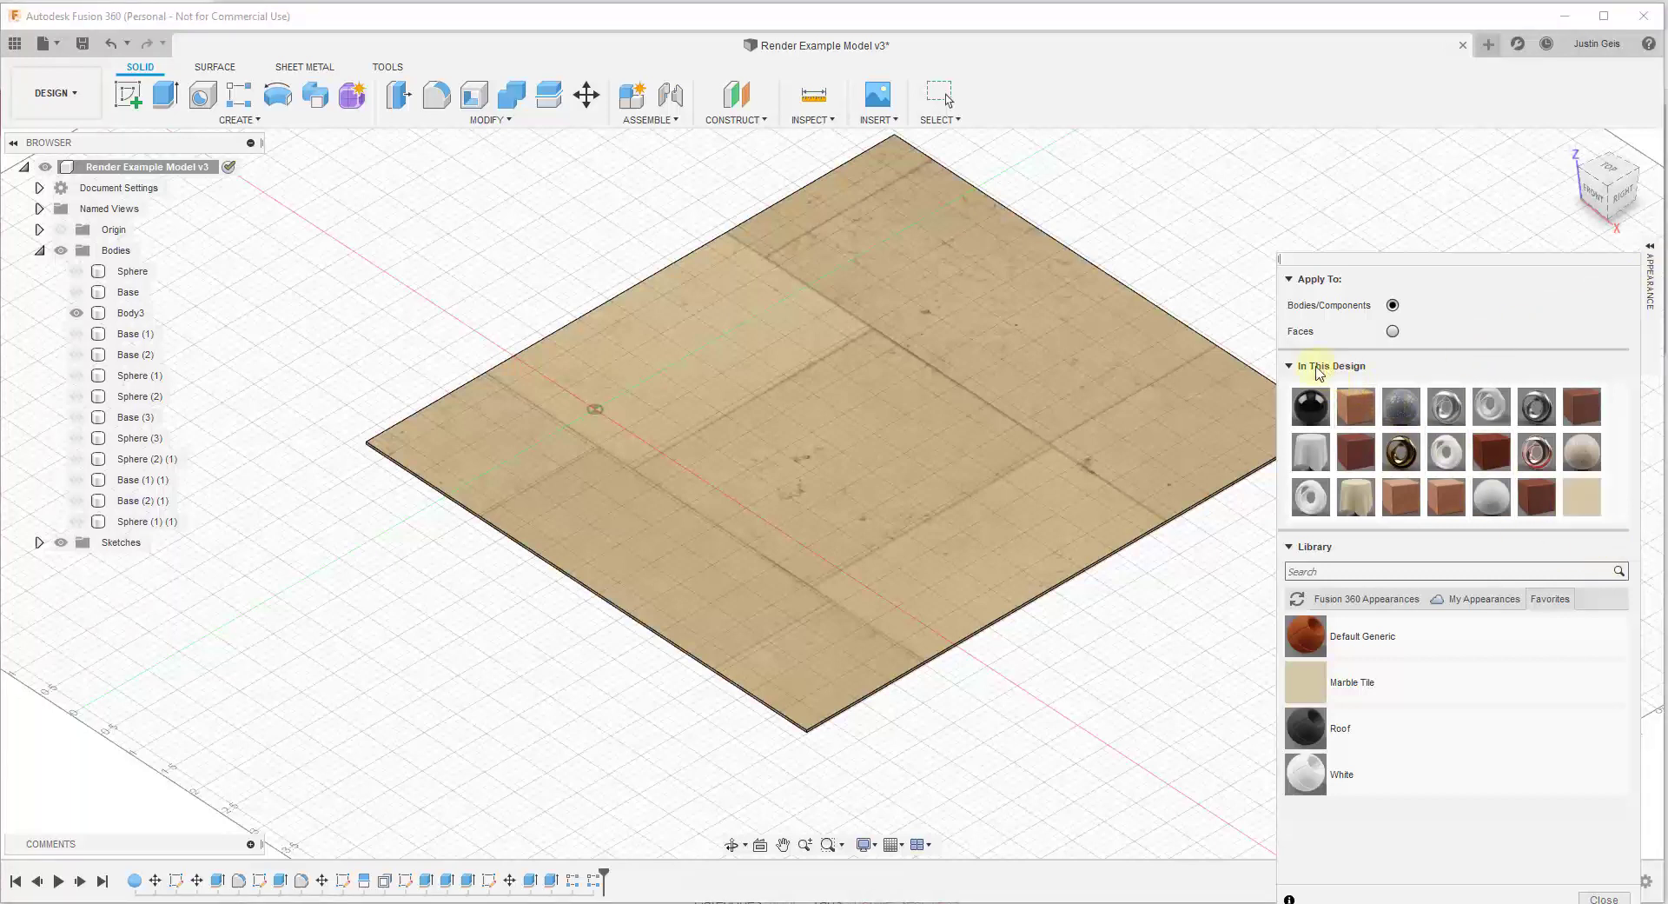
click(1291, 367)
click(1291, 367)
double_click(1579, 502)
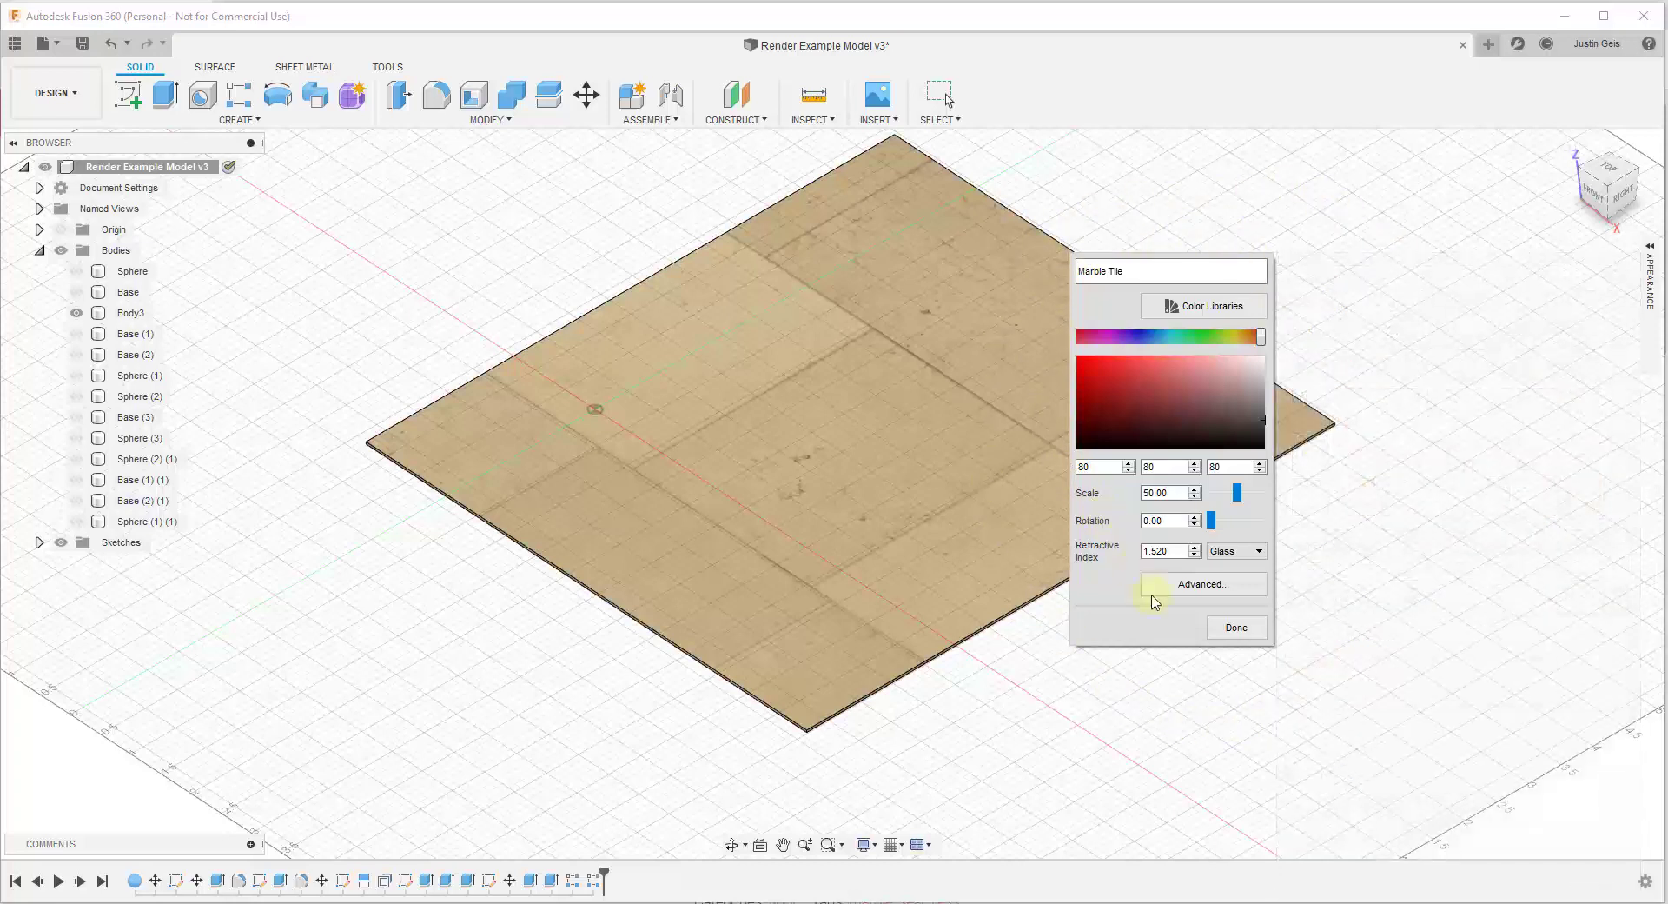
click(1203, 586)
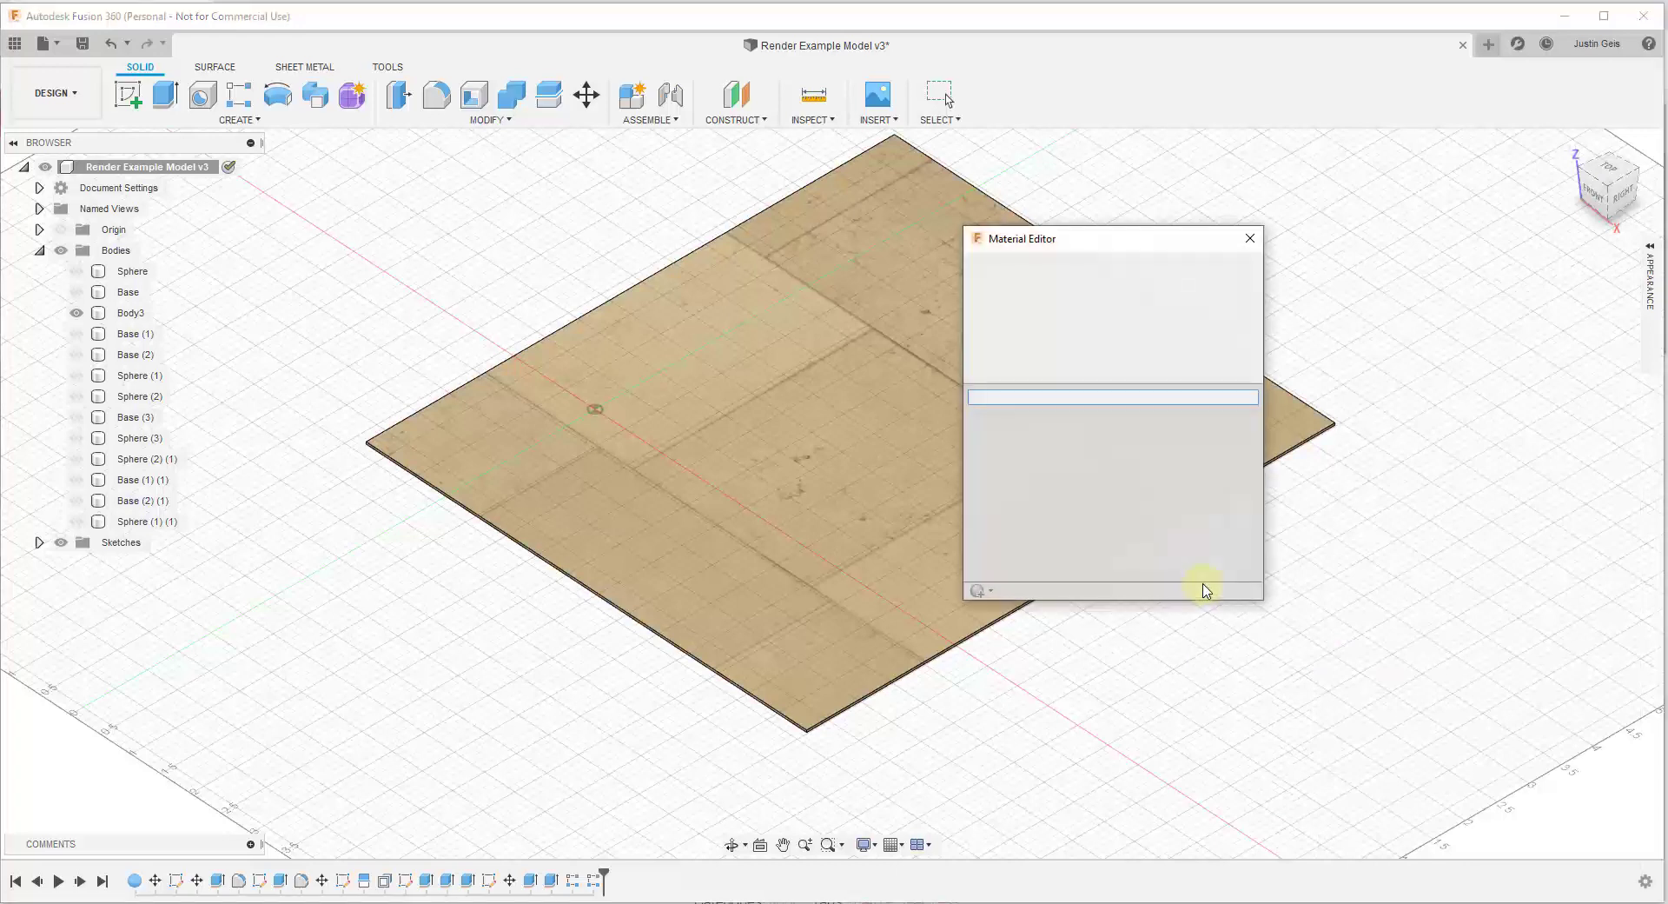
drag(1093, 240, 1271, 244)
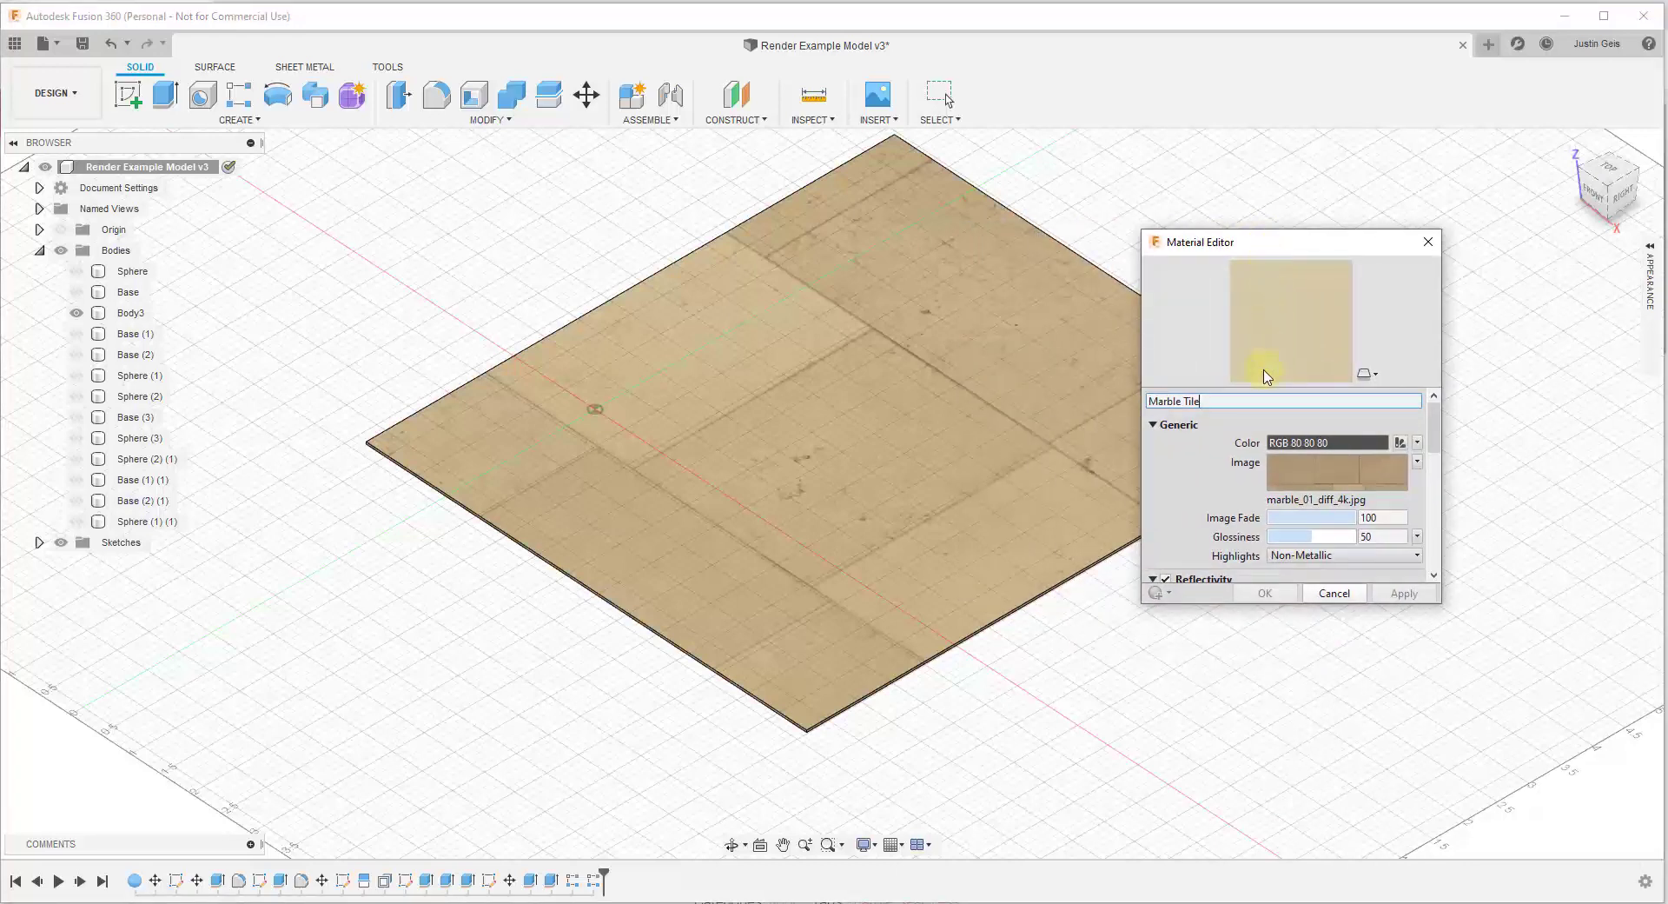
click(1320, 479)
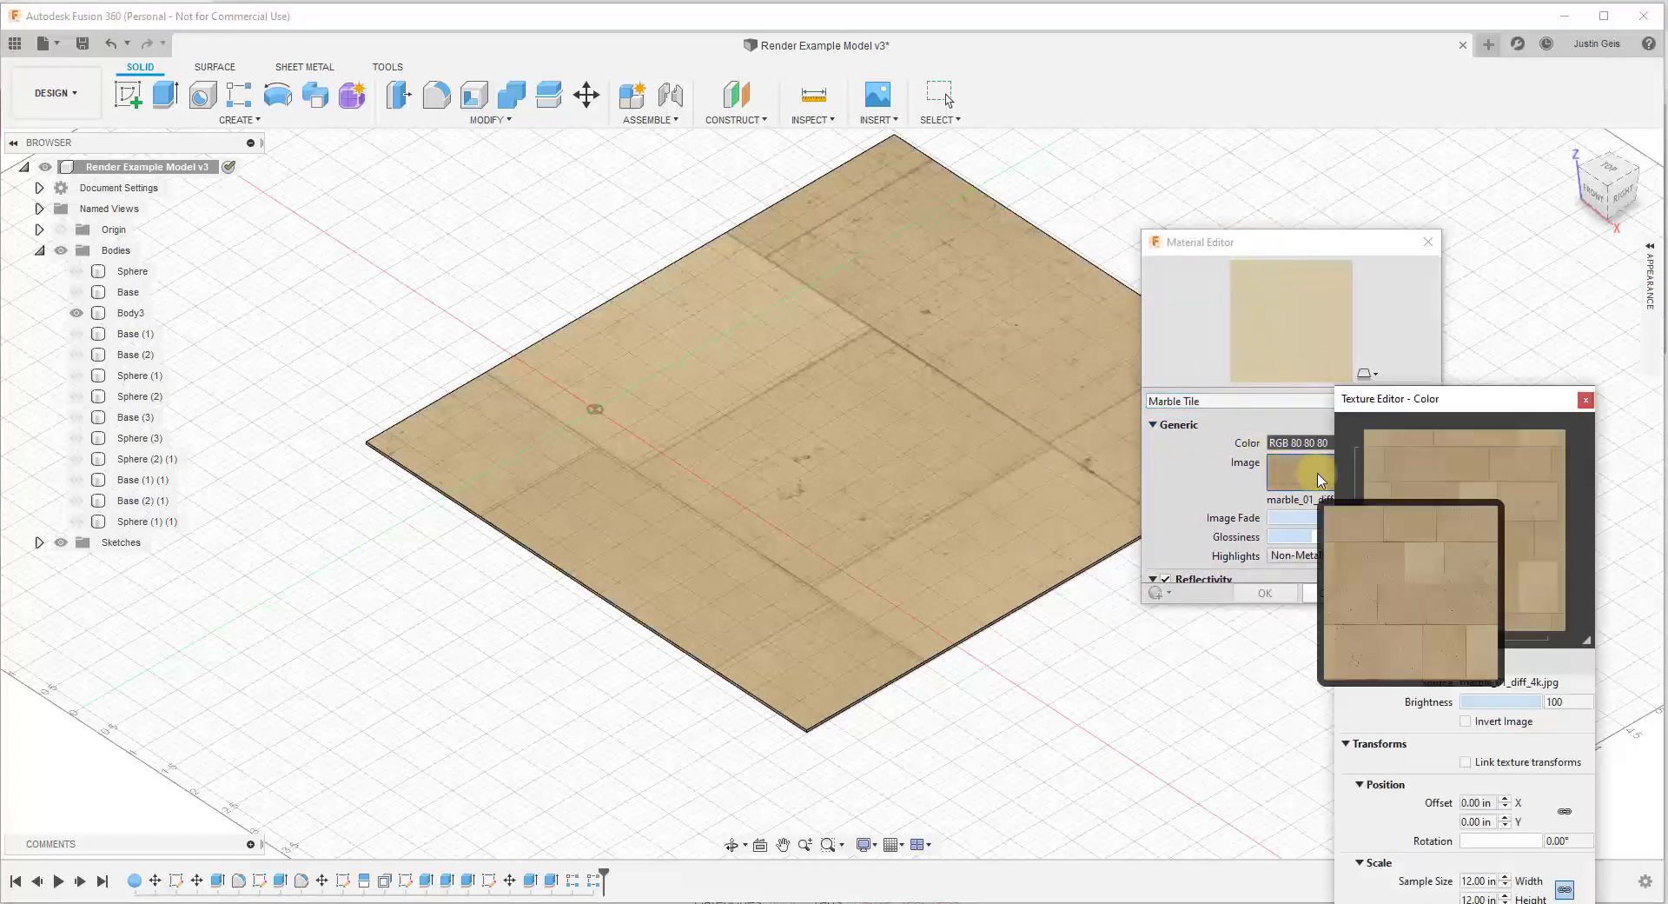
drag(1407, 388, 1407, 174)
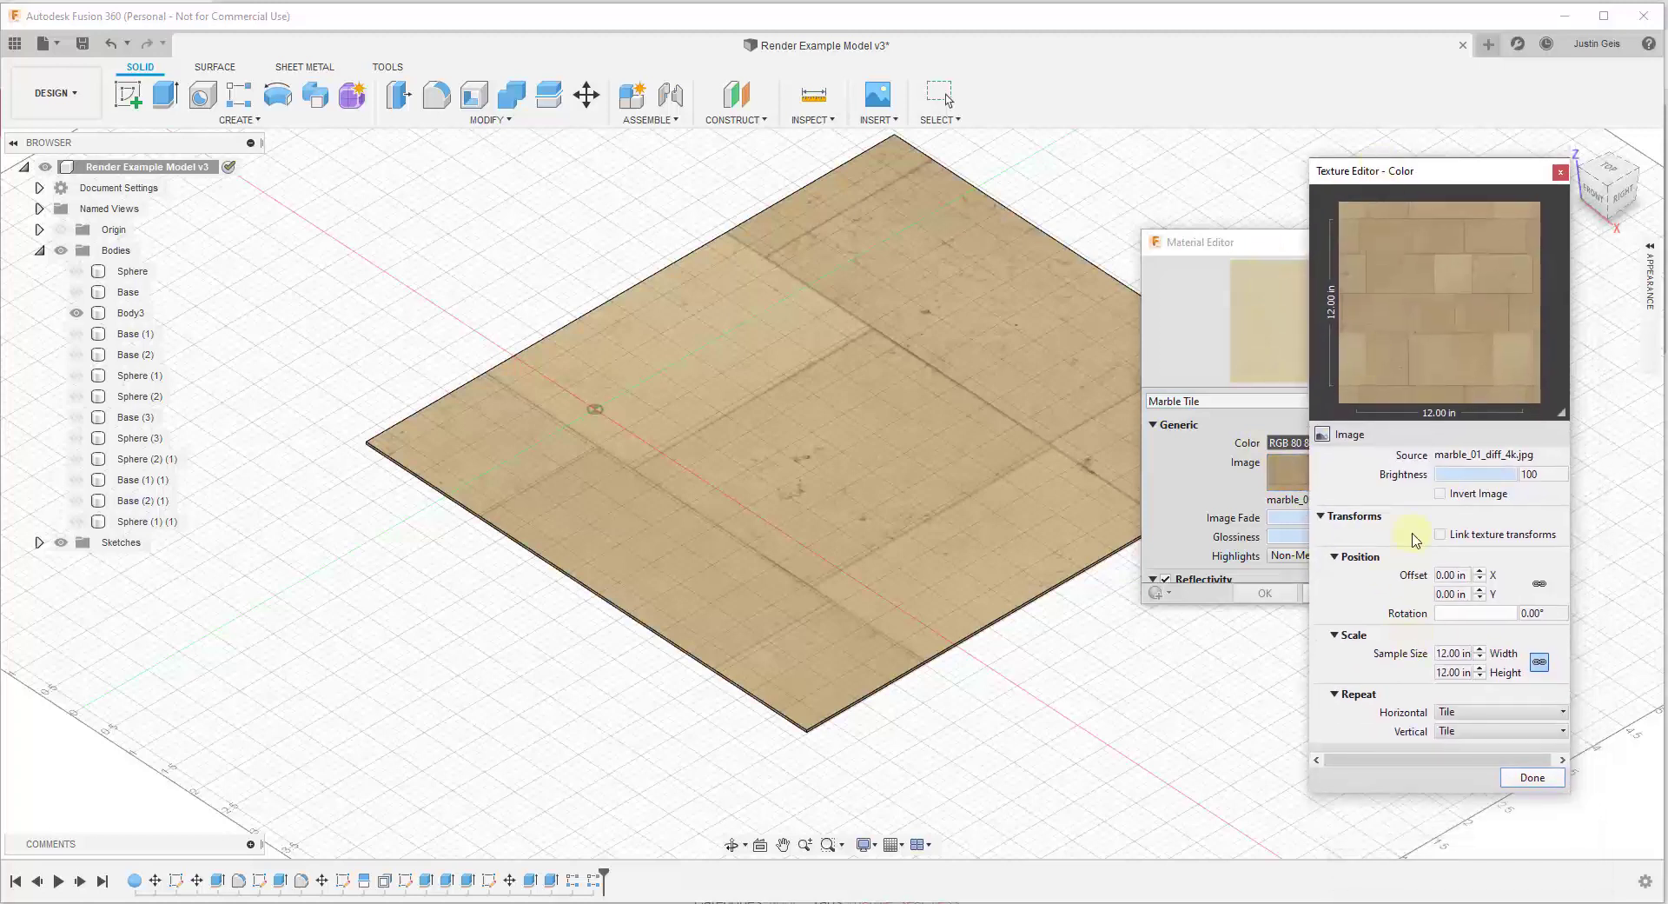
Set the marble color texture's linked sample size to 6 in wide and 6 in high.
click(1454, 654)
click(1435, 653)
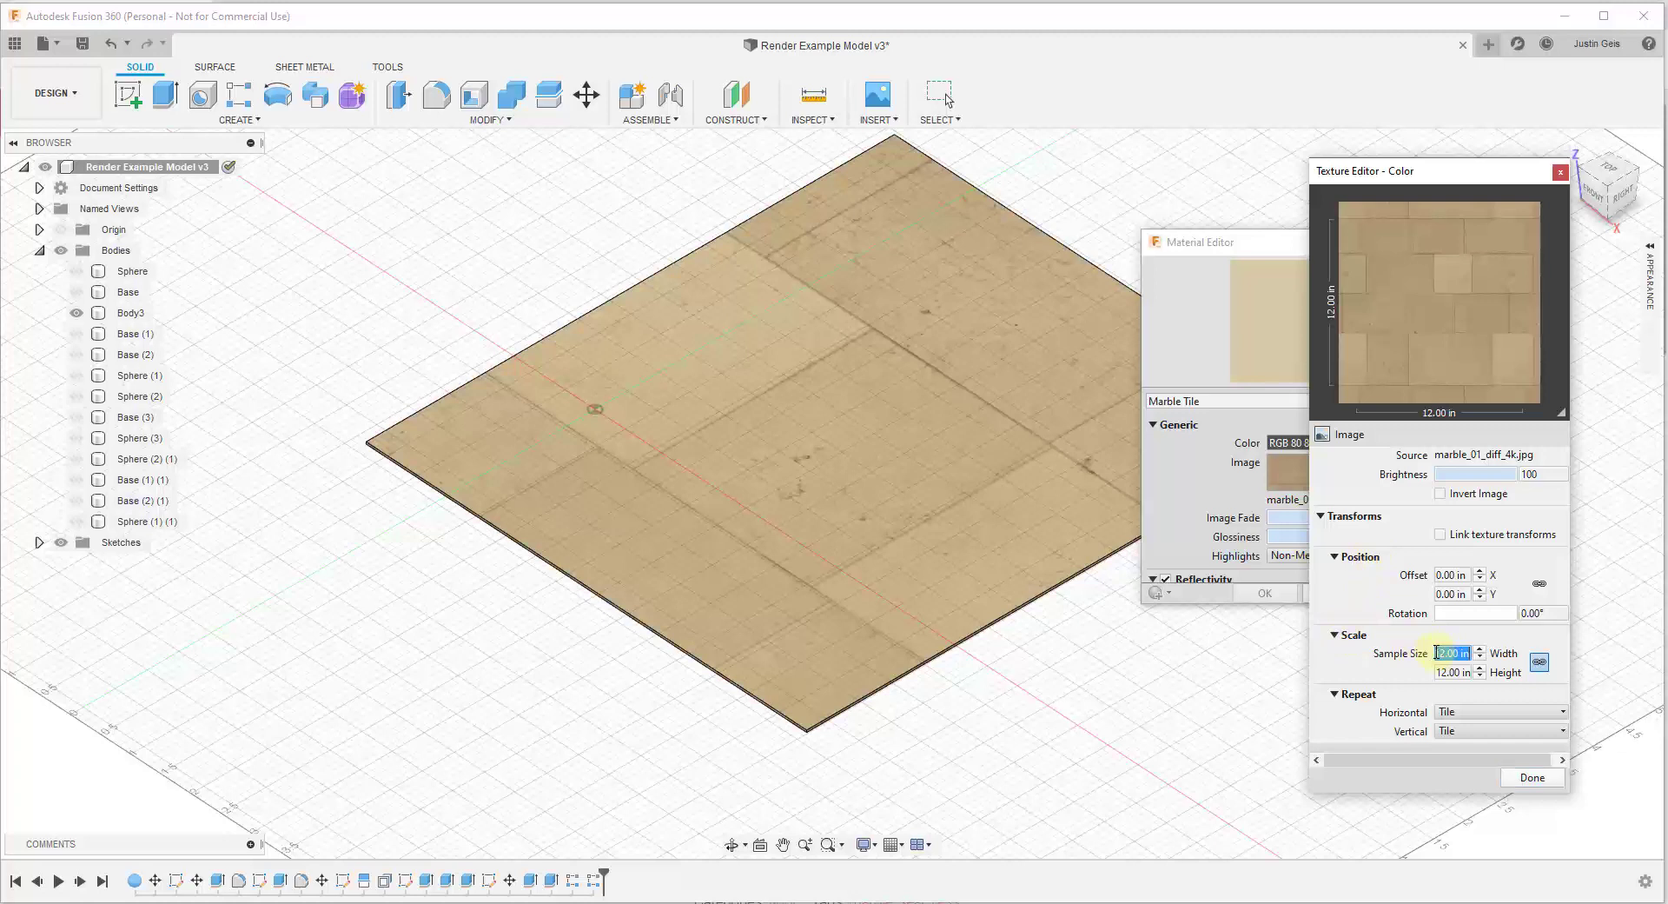
click(1540, 663)
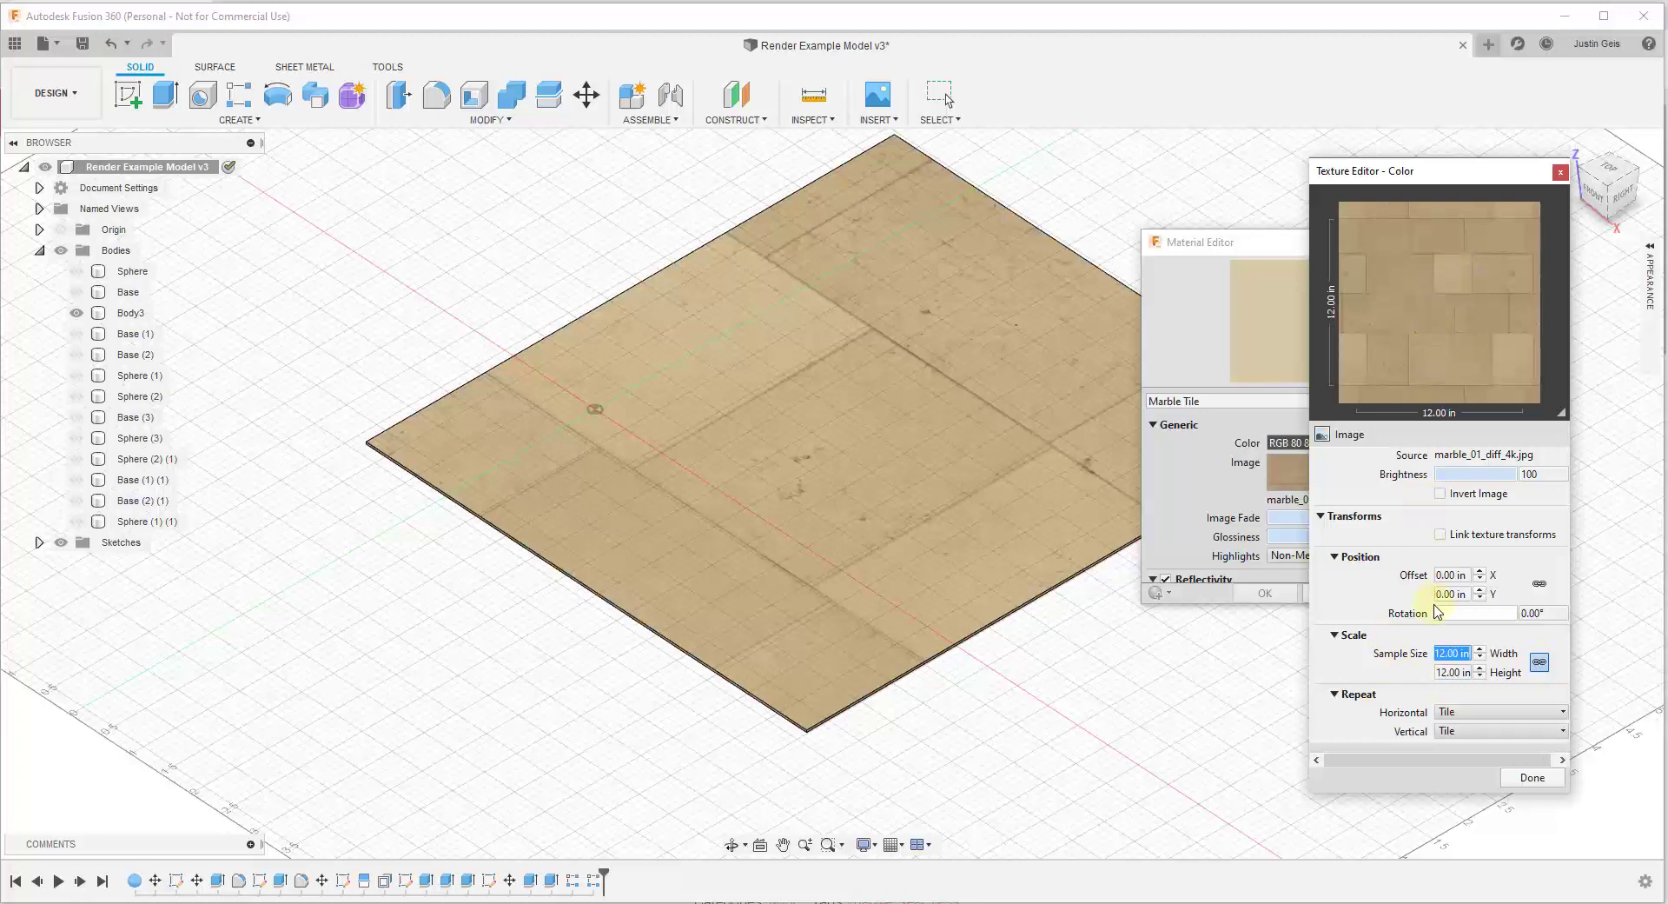
text(6)
key(Tab)
click(878, 406)
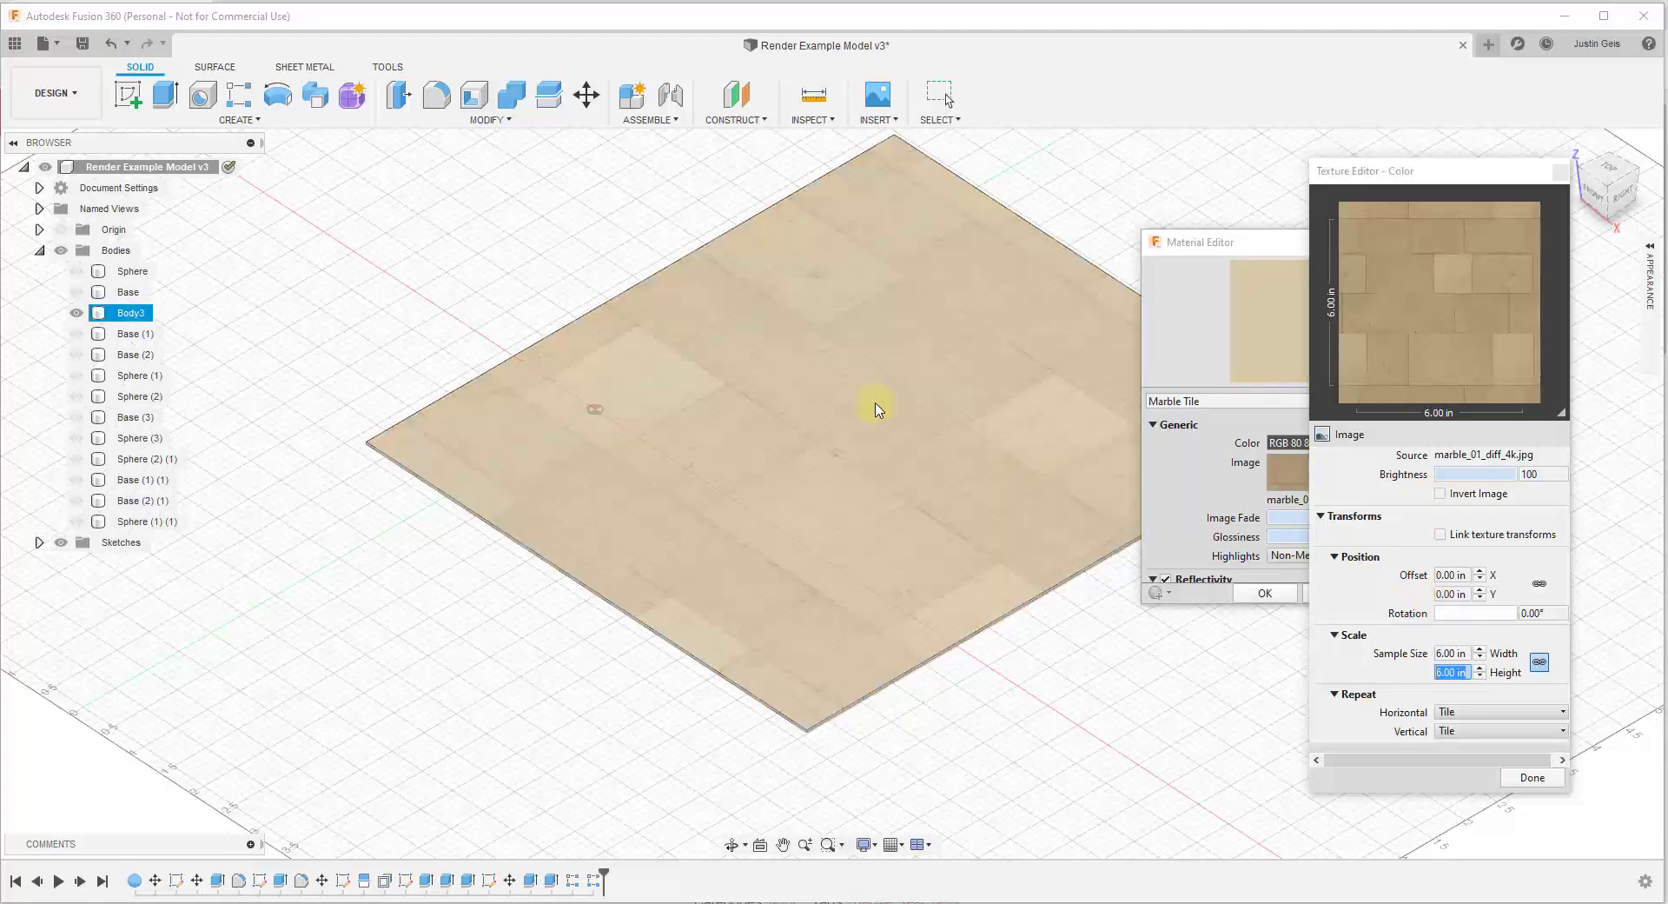
Examine the marble tile scale across the floor slab, both close up and as a whole.
click(446, 519)
click(895, 409)
scroll(864, 570, up, 5)
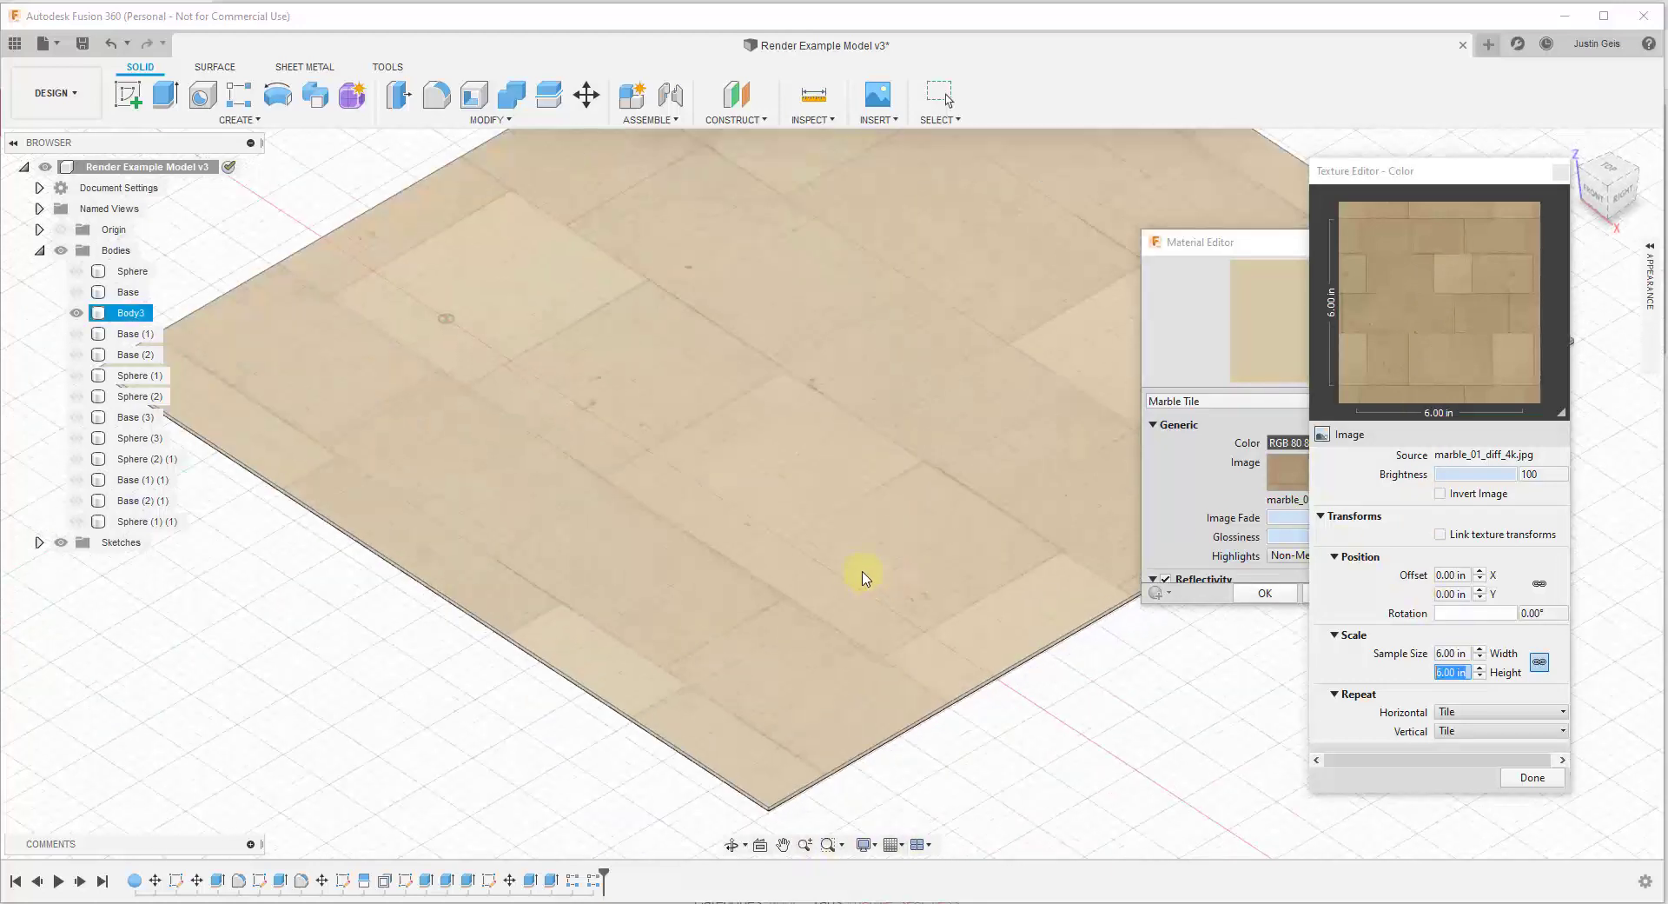
scroll(787, 691, down, 2)
scroll(782, 687, down, 2)
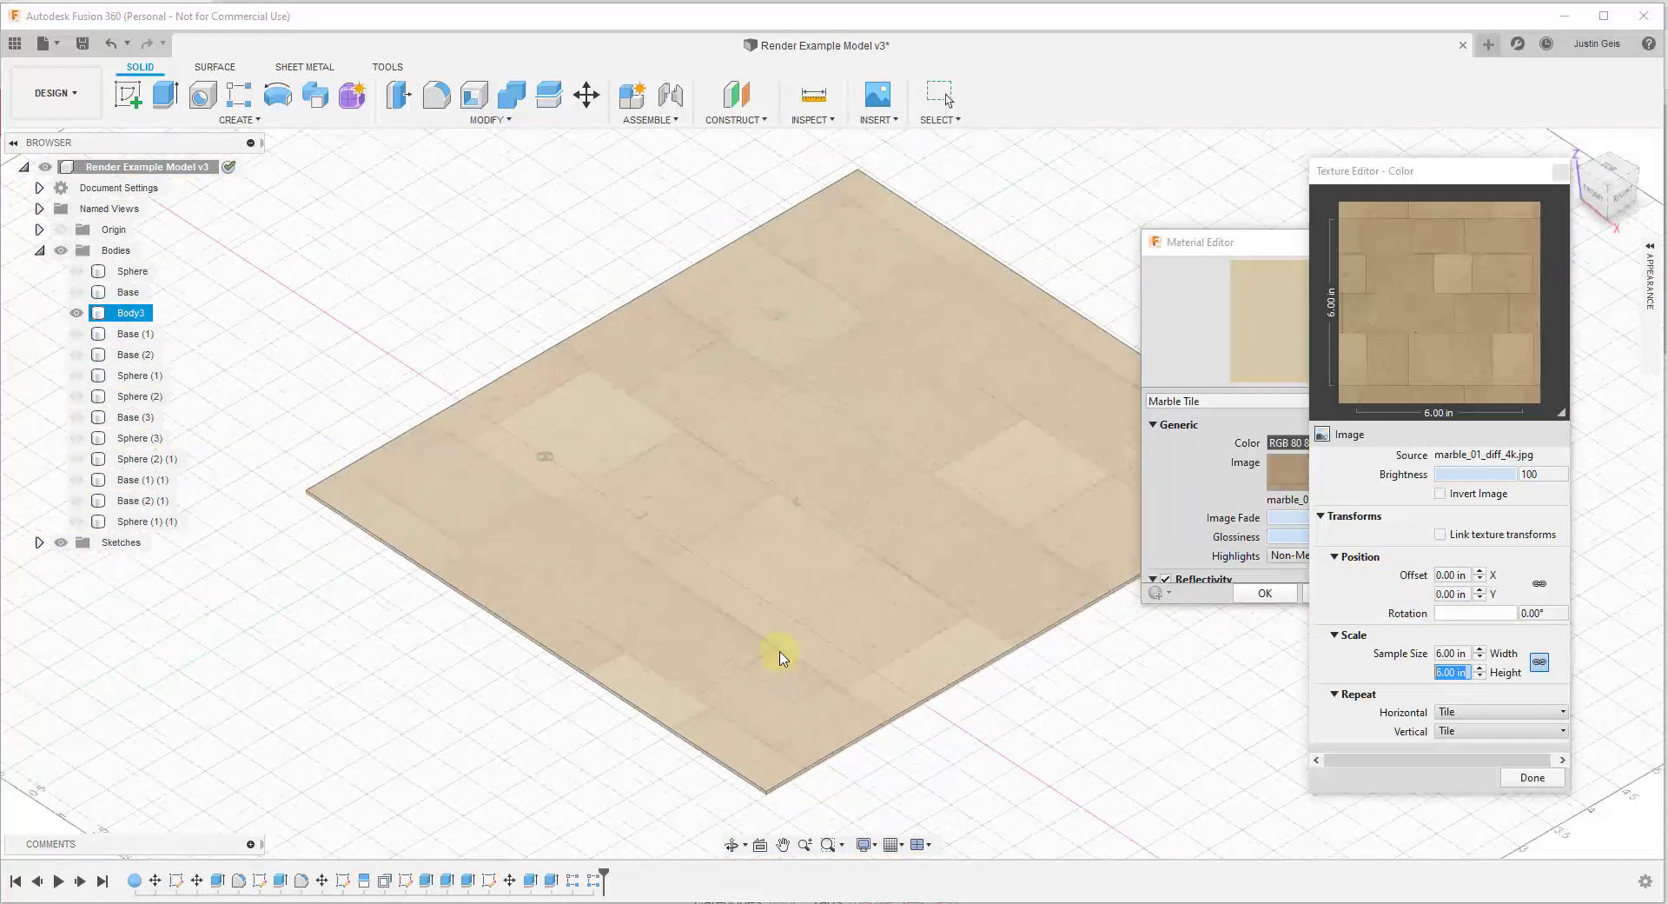
click(830, 454)
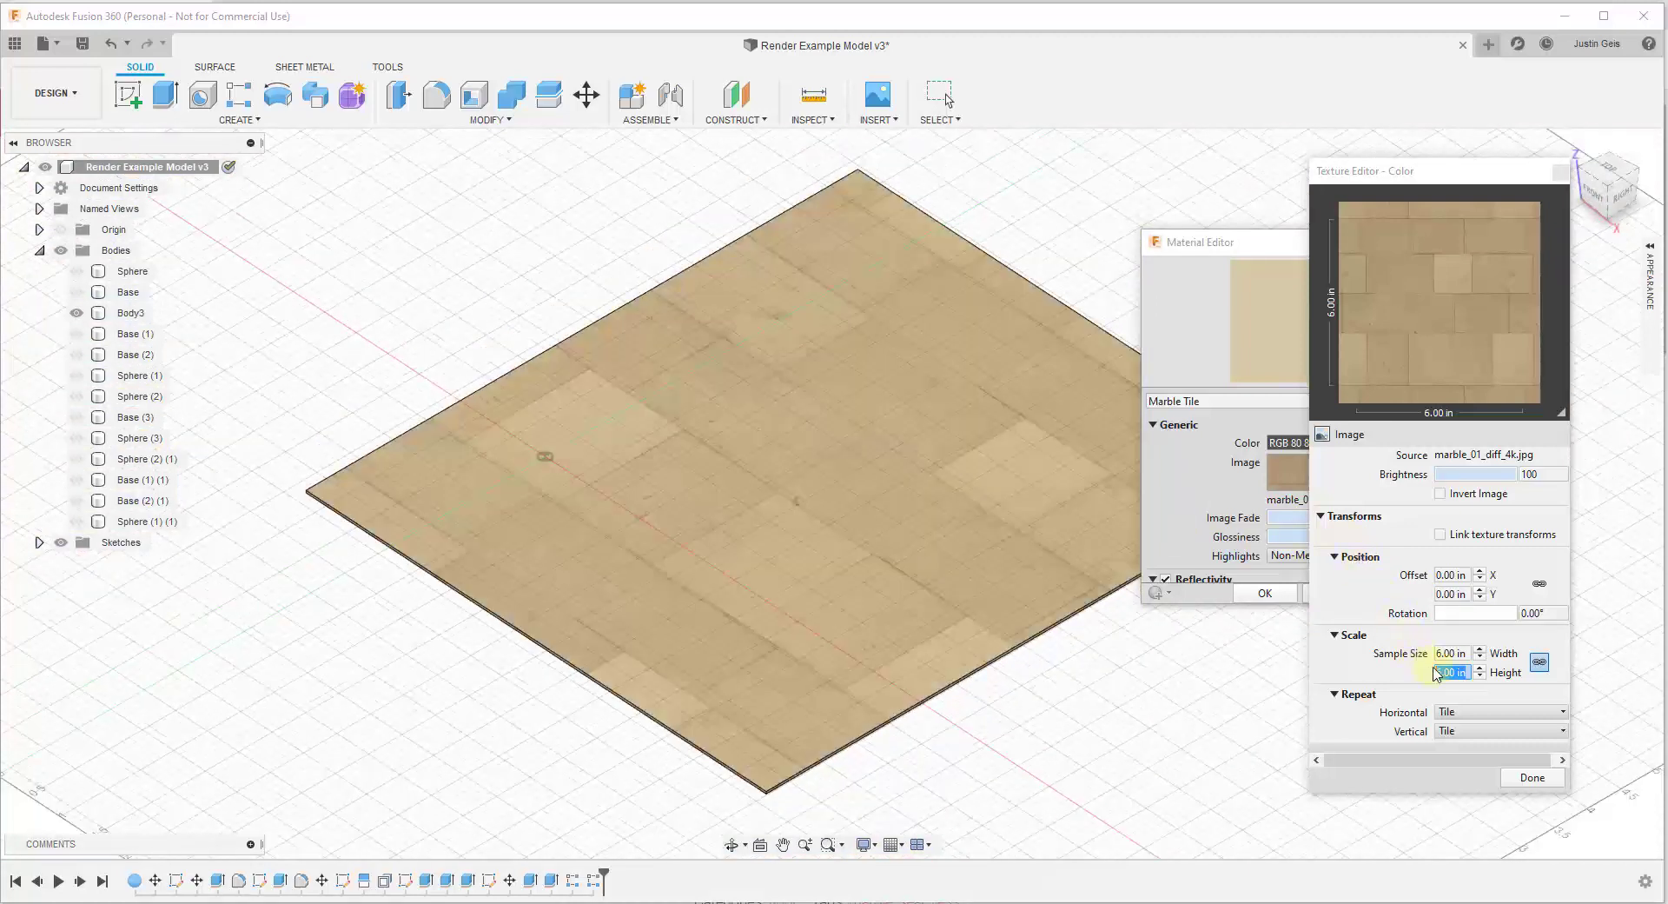
click(950, 372)
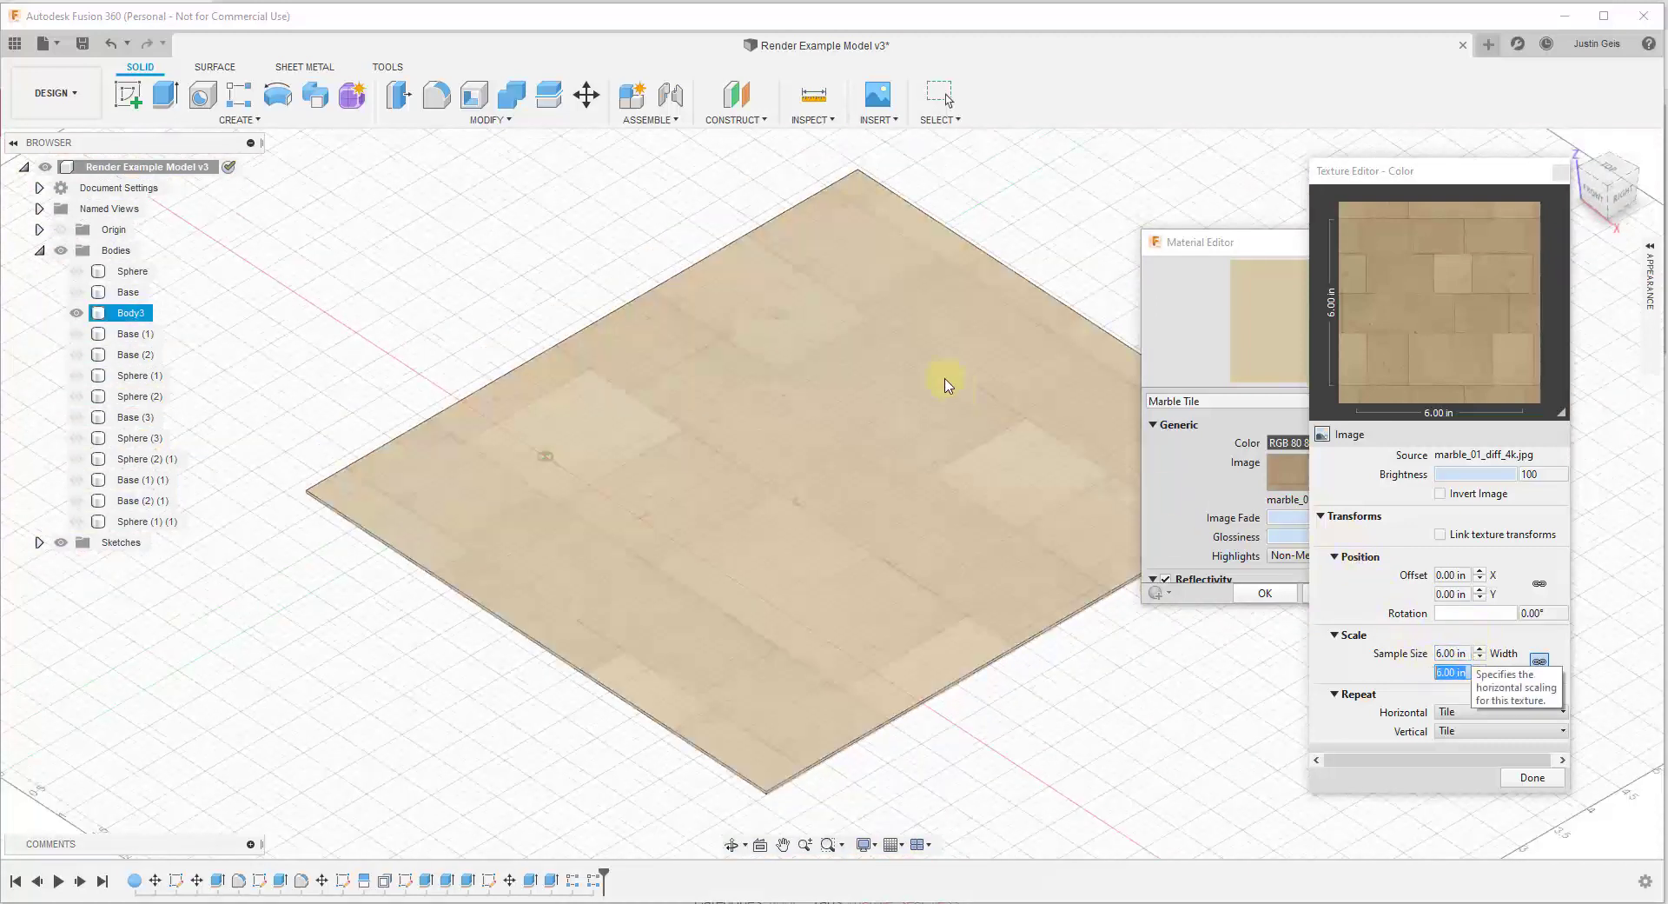
click(1116, 461)
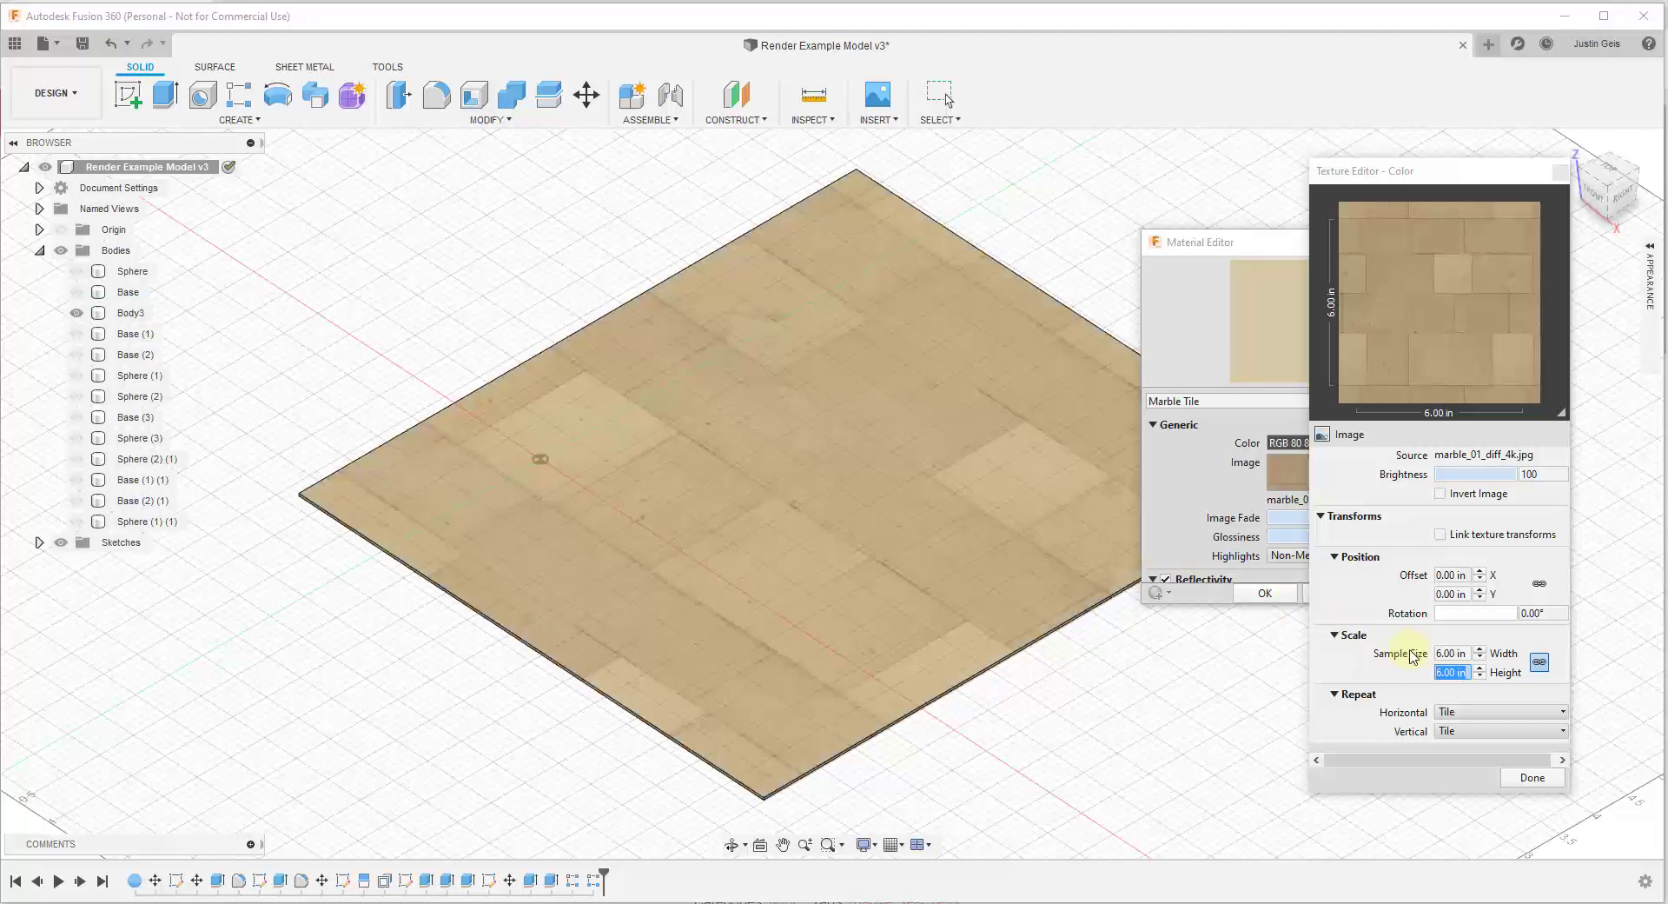
Set the marble color texture's linked sample size to 3 in by 3 in and check the floor slab.
click(1466, 652)
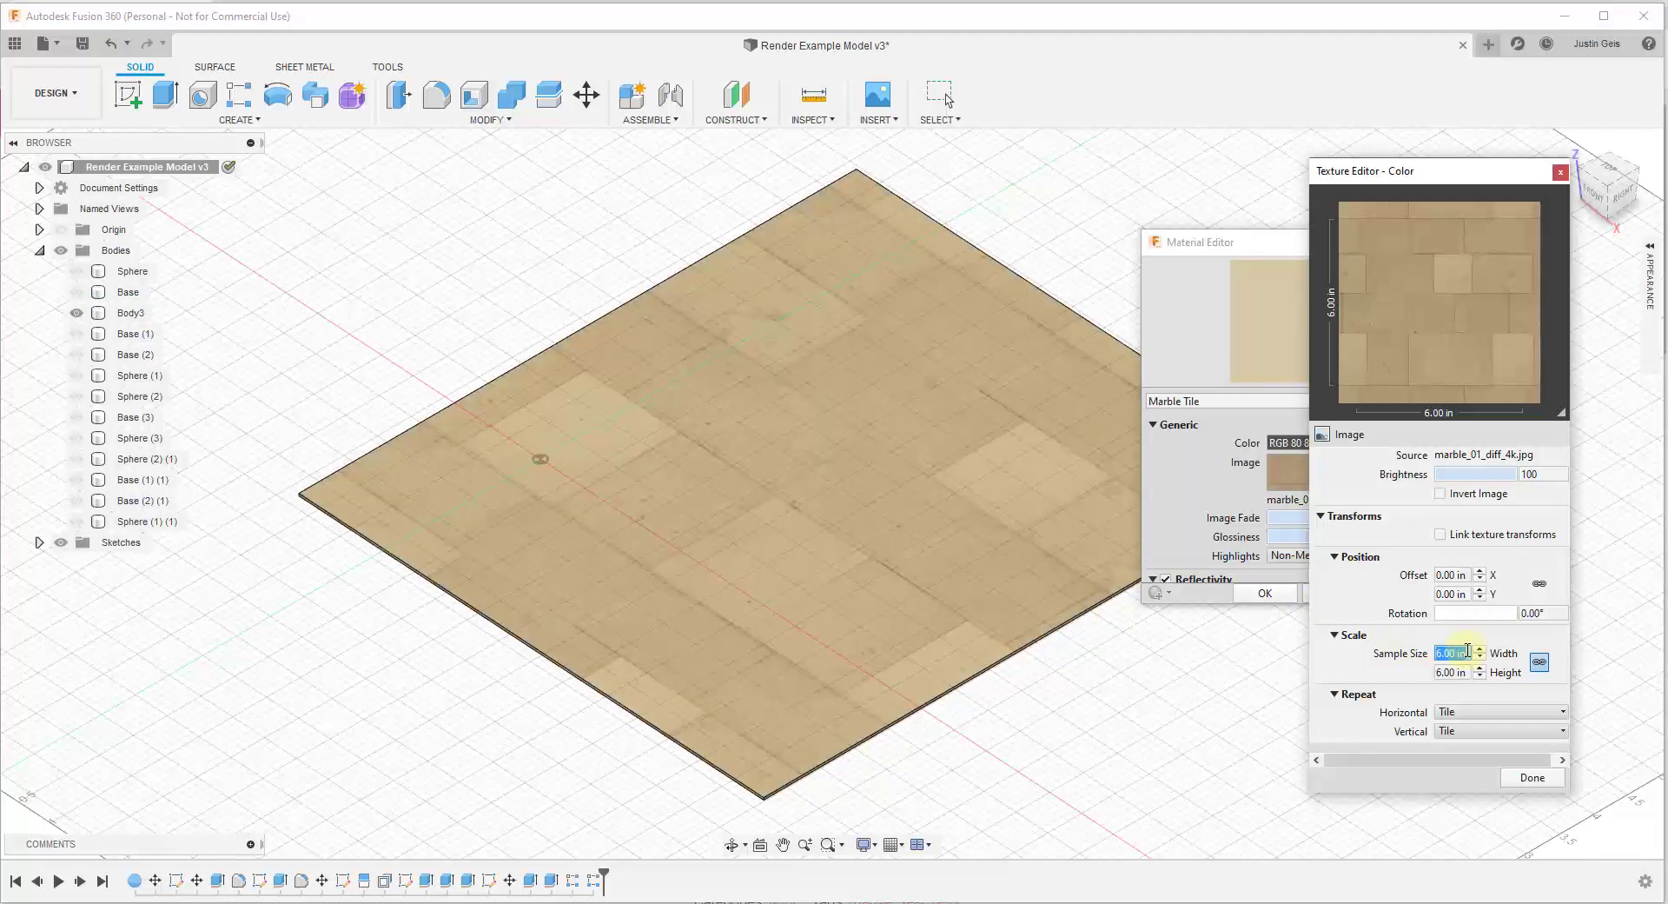
text(3)
key(Tab)
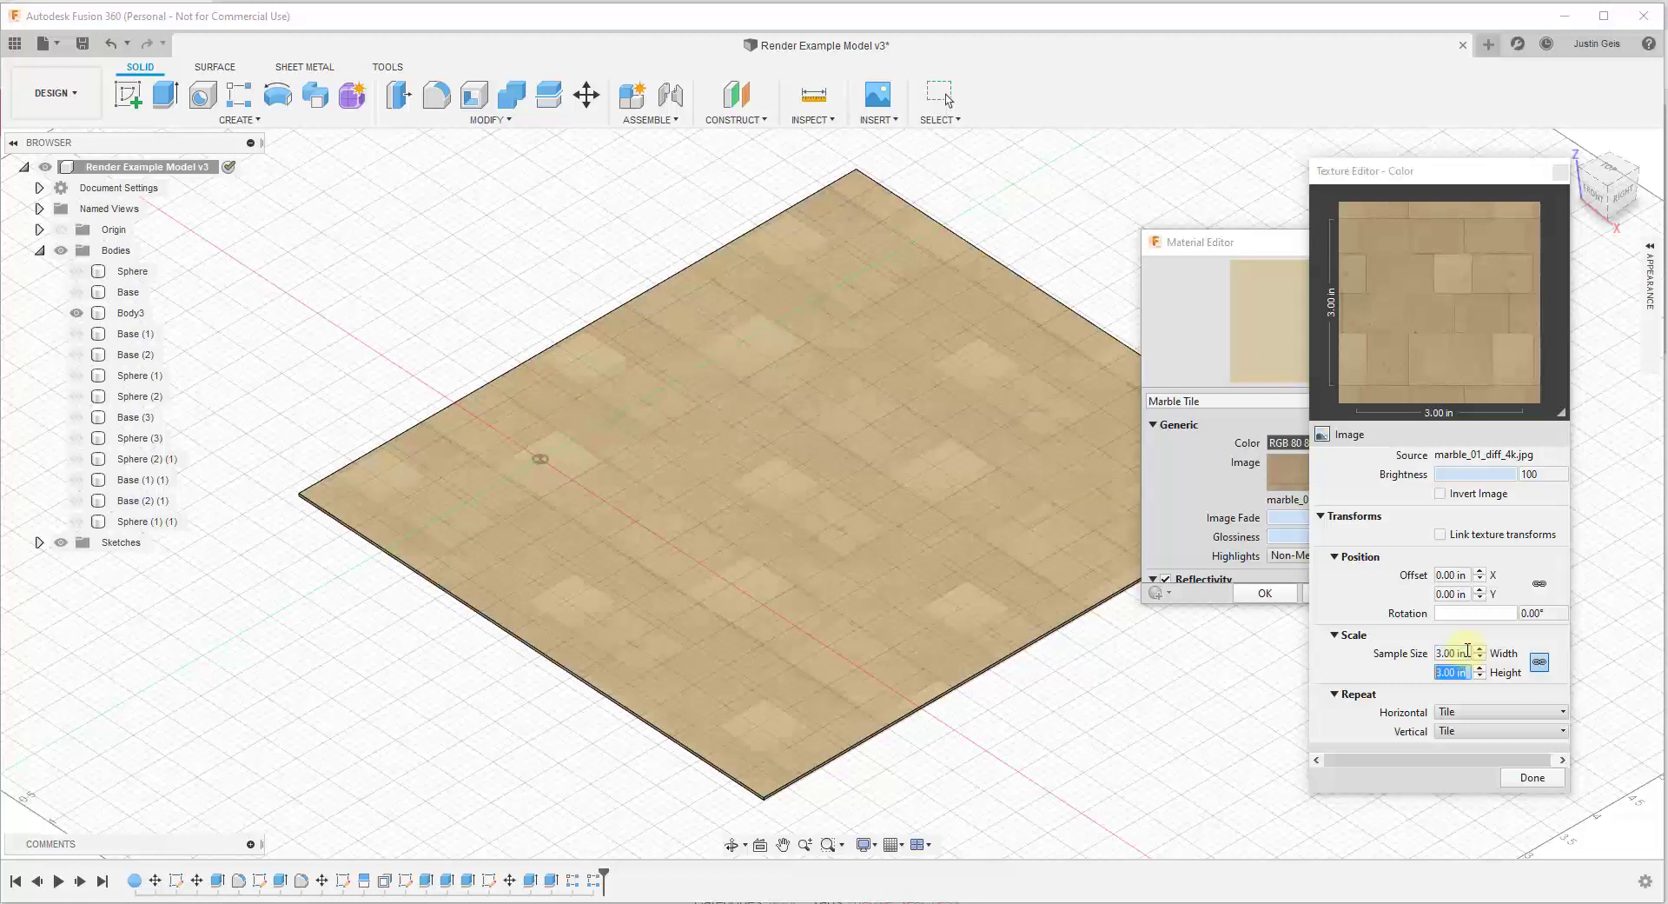
click(813, 518)
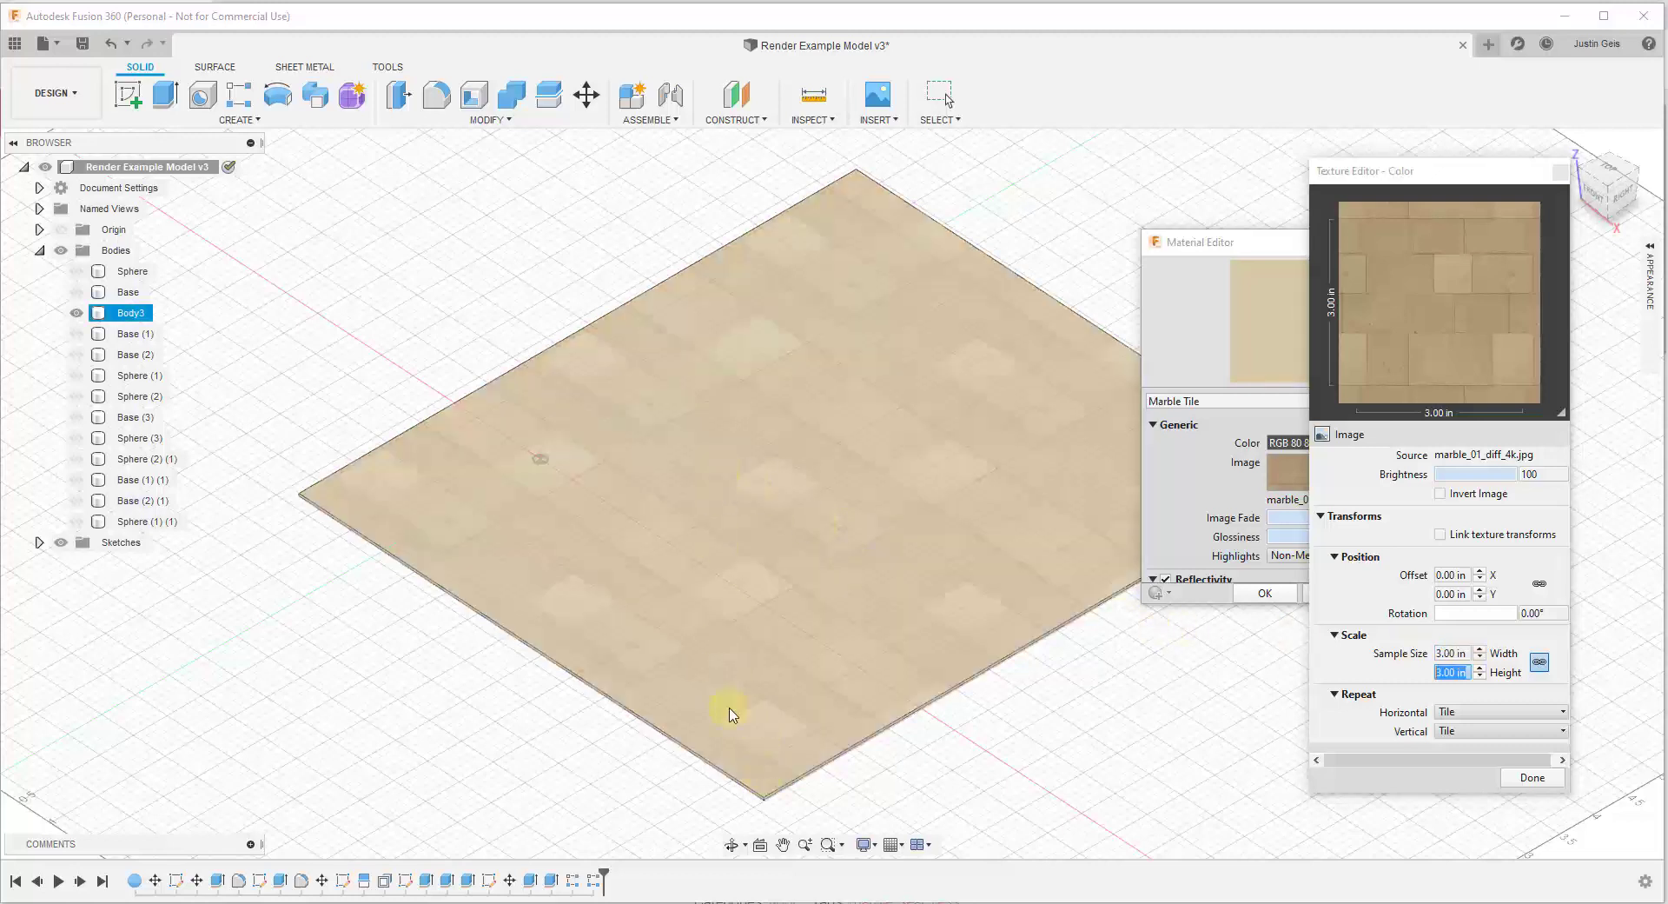
Set the marble color texture's linked sample size to 4 in by 4 in and check the floor slab.
scroll(730, 608, up, 4)
scroll(790, 640, up, 2)
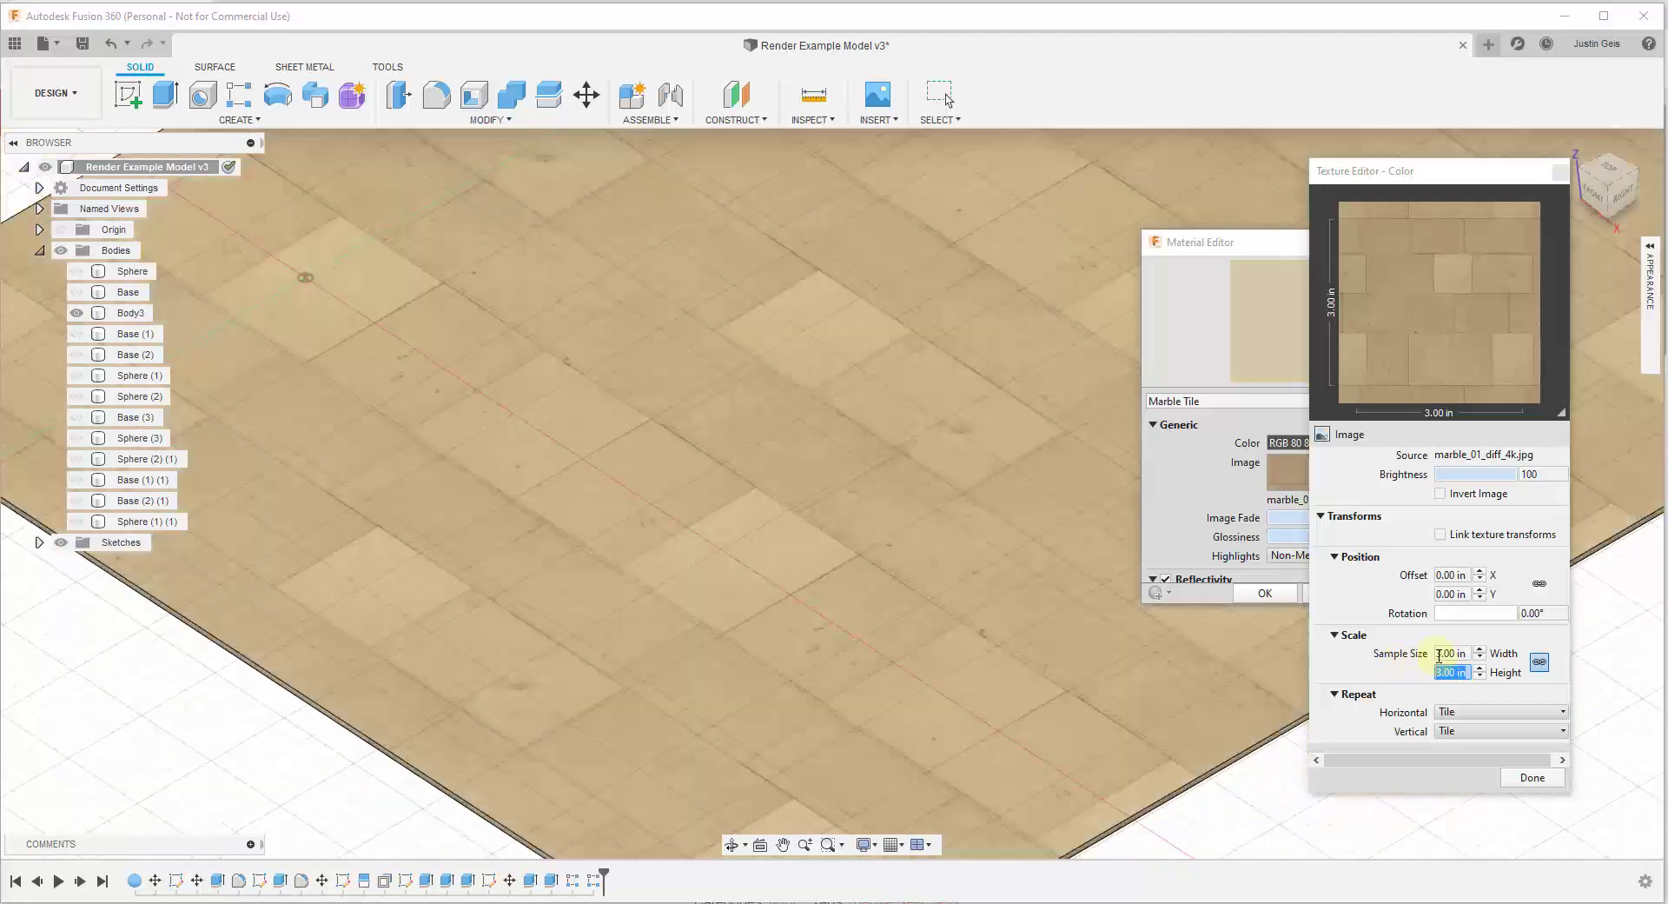
double_click(1448, 652)
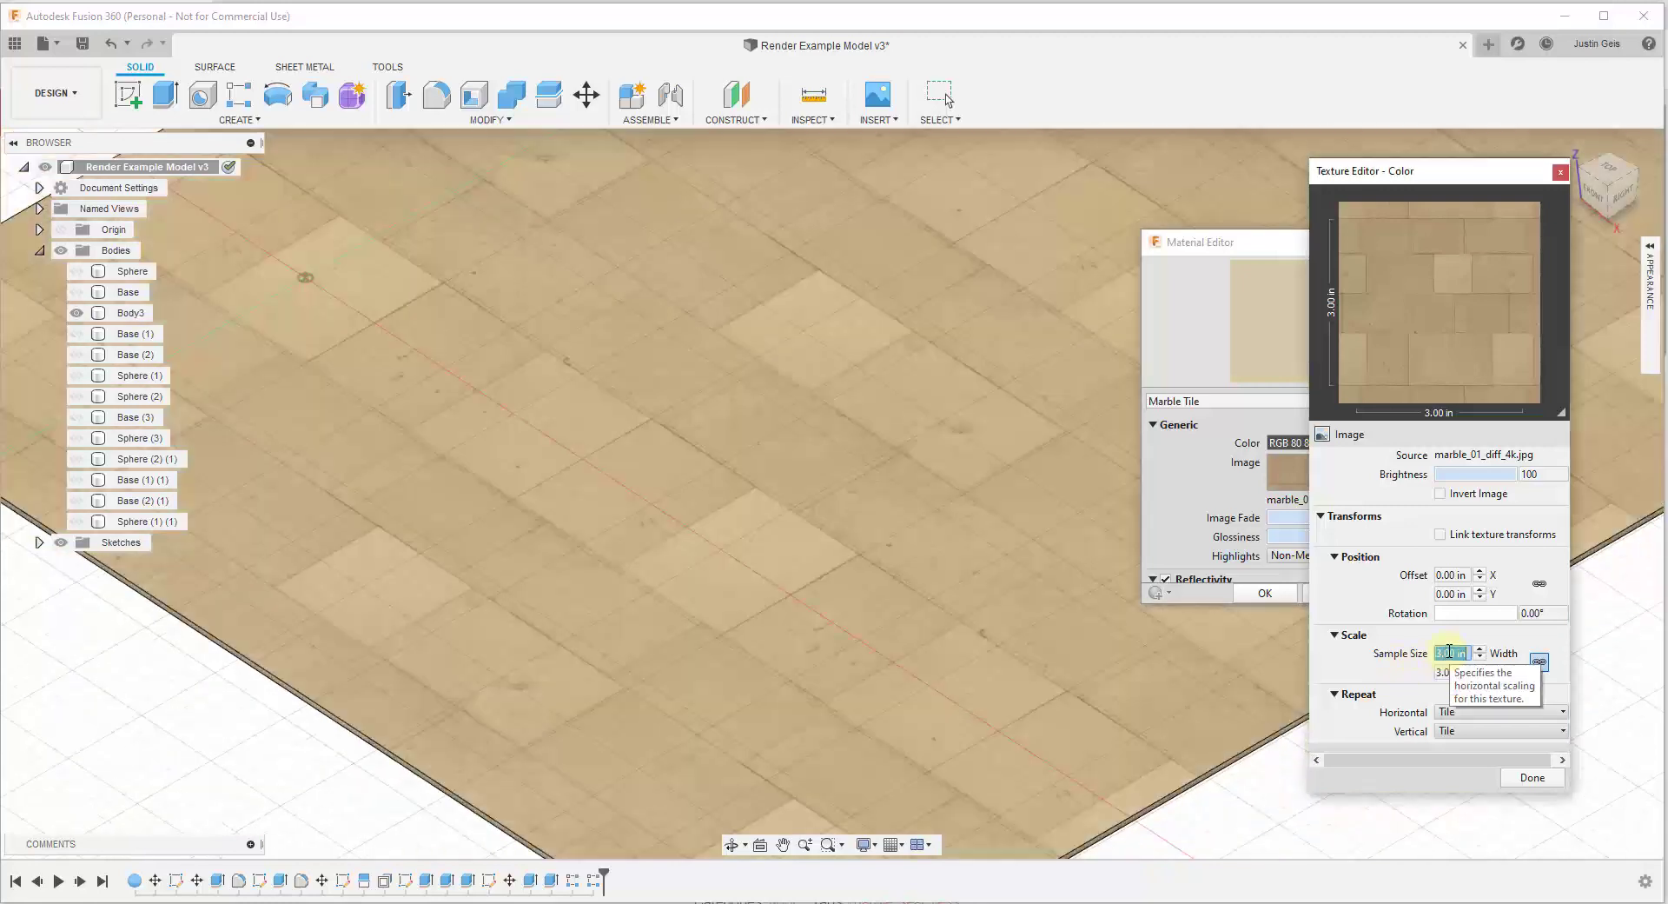
text(4)
key(Tab)
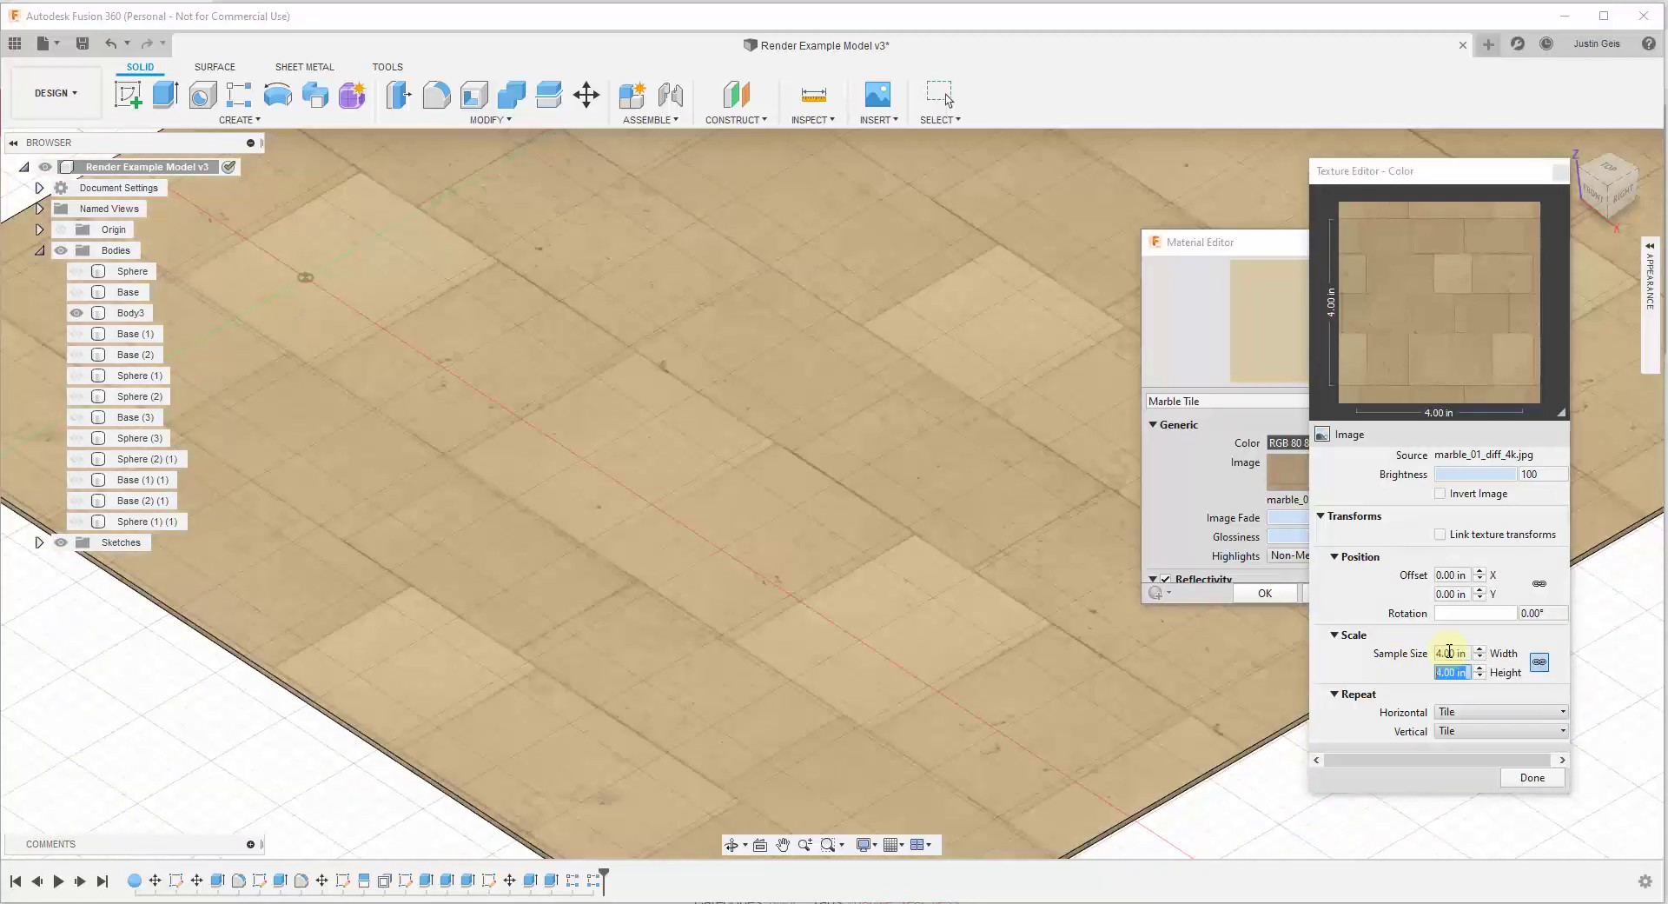
scroll(733, 577, down, 3)
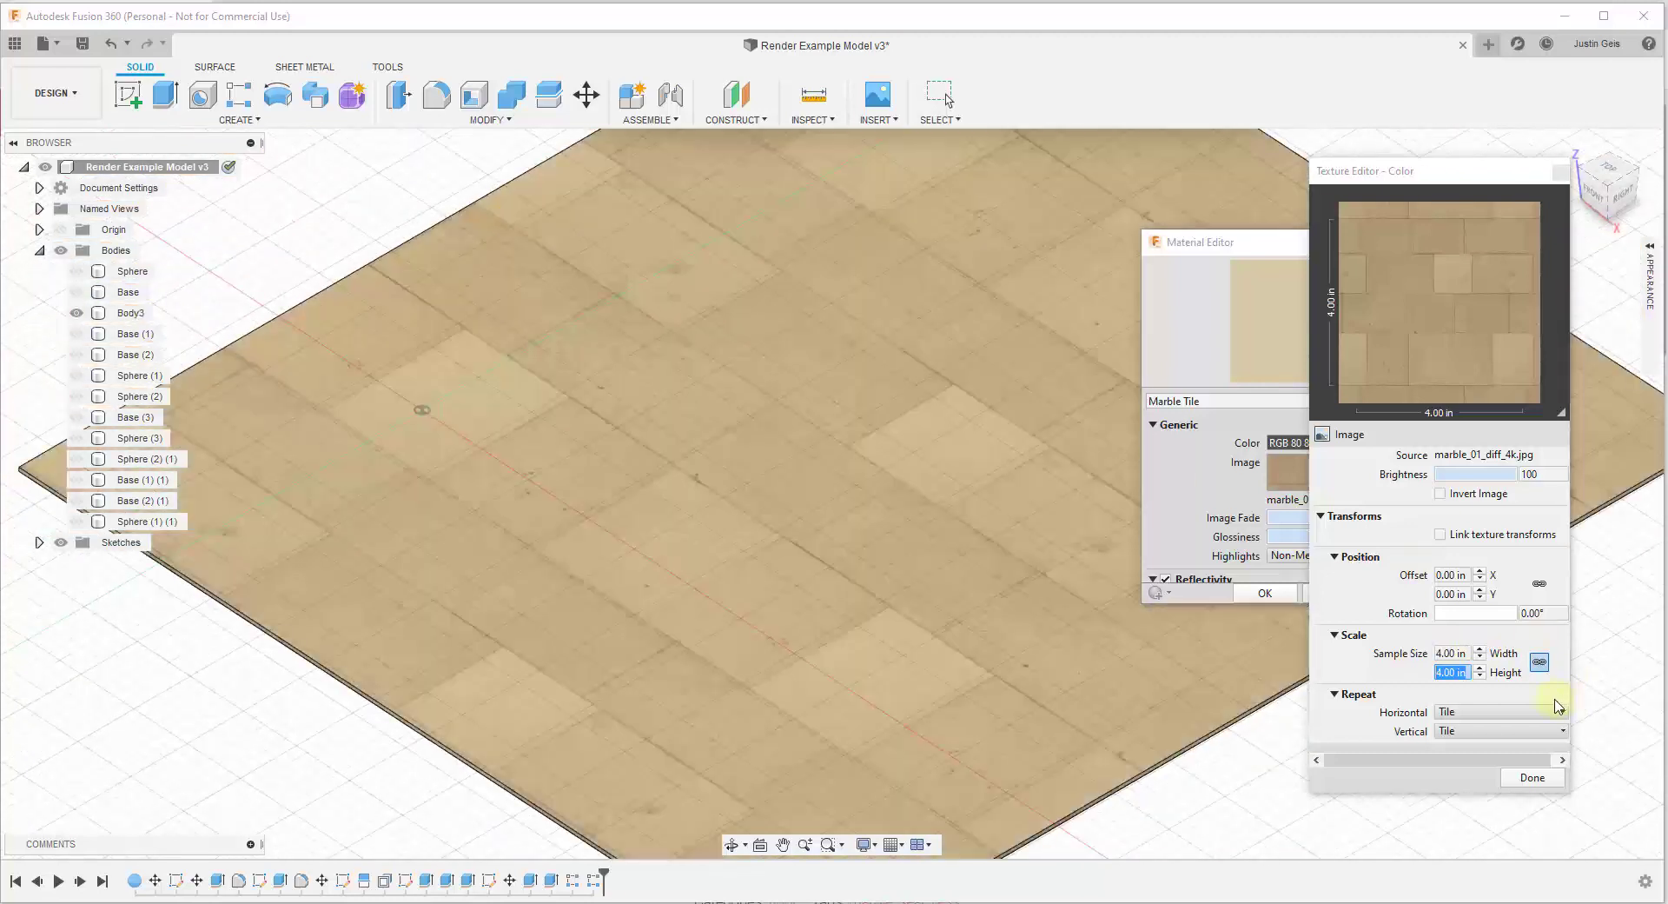
Finish the texture edit, apply it to the Marble Tile appearance, and close the Material Editor.
click(1532, 777)
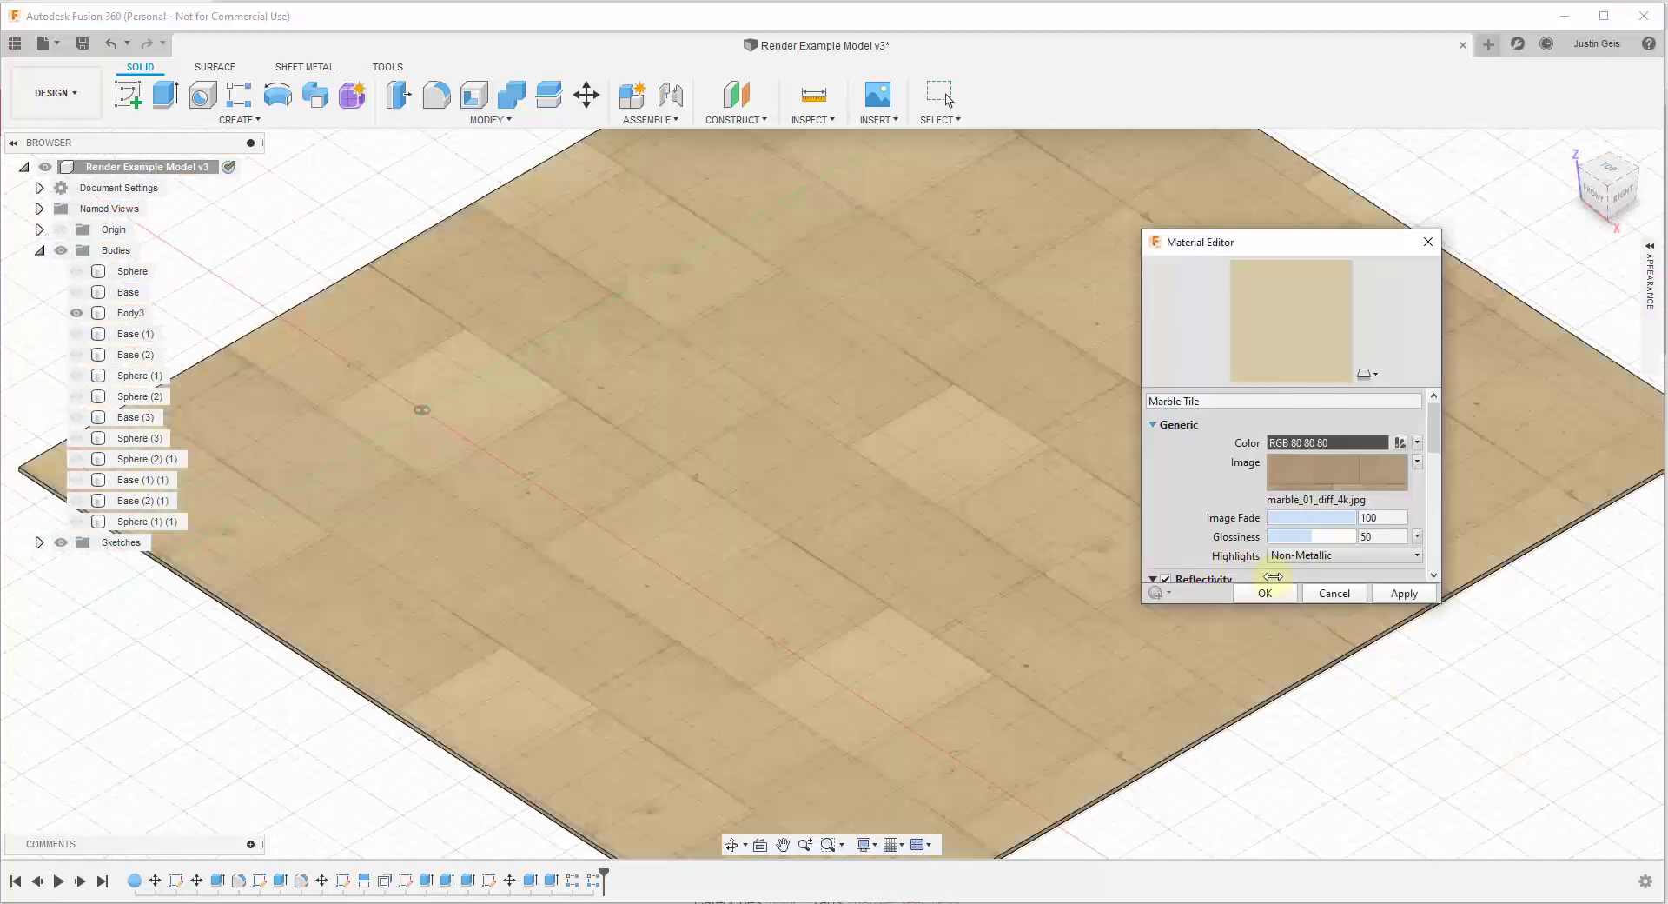
click(1400, 594)
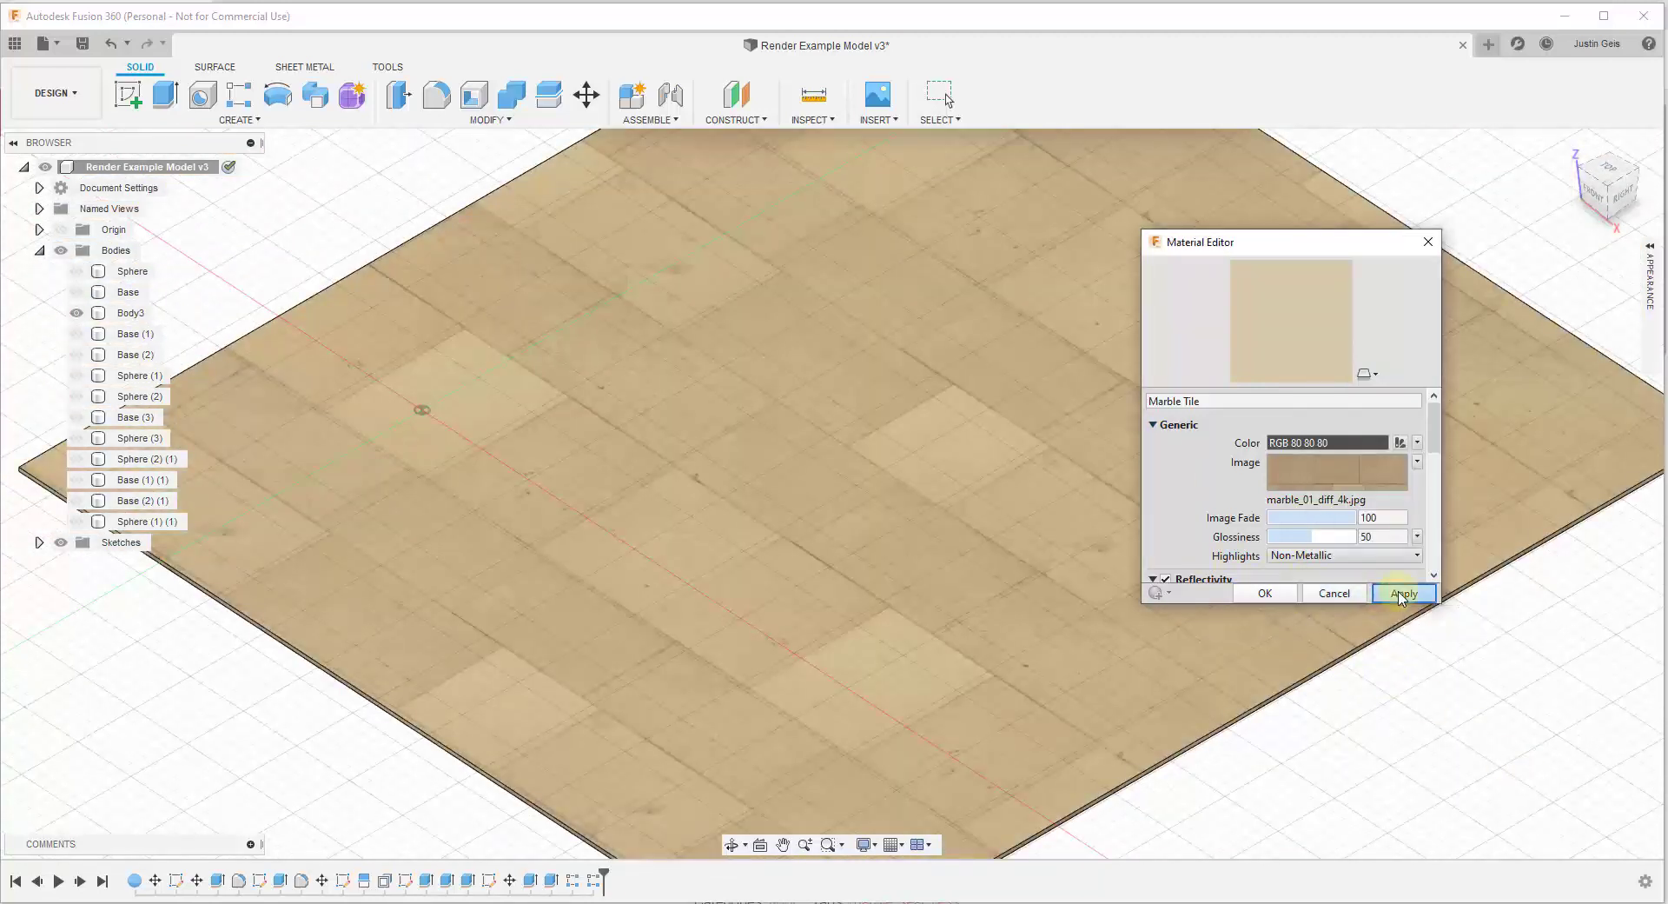
scroll(1110, 585, down, 2)
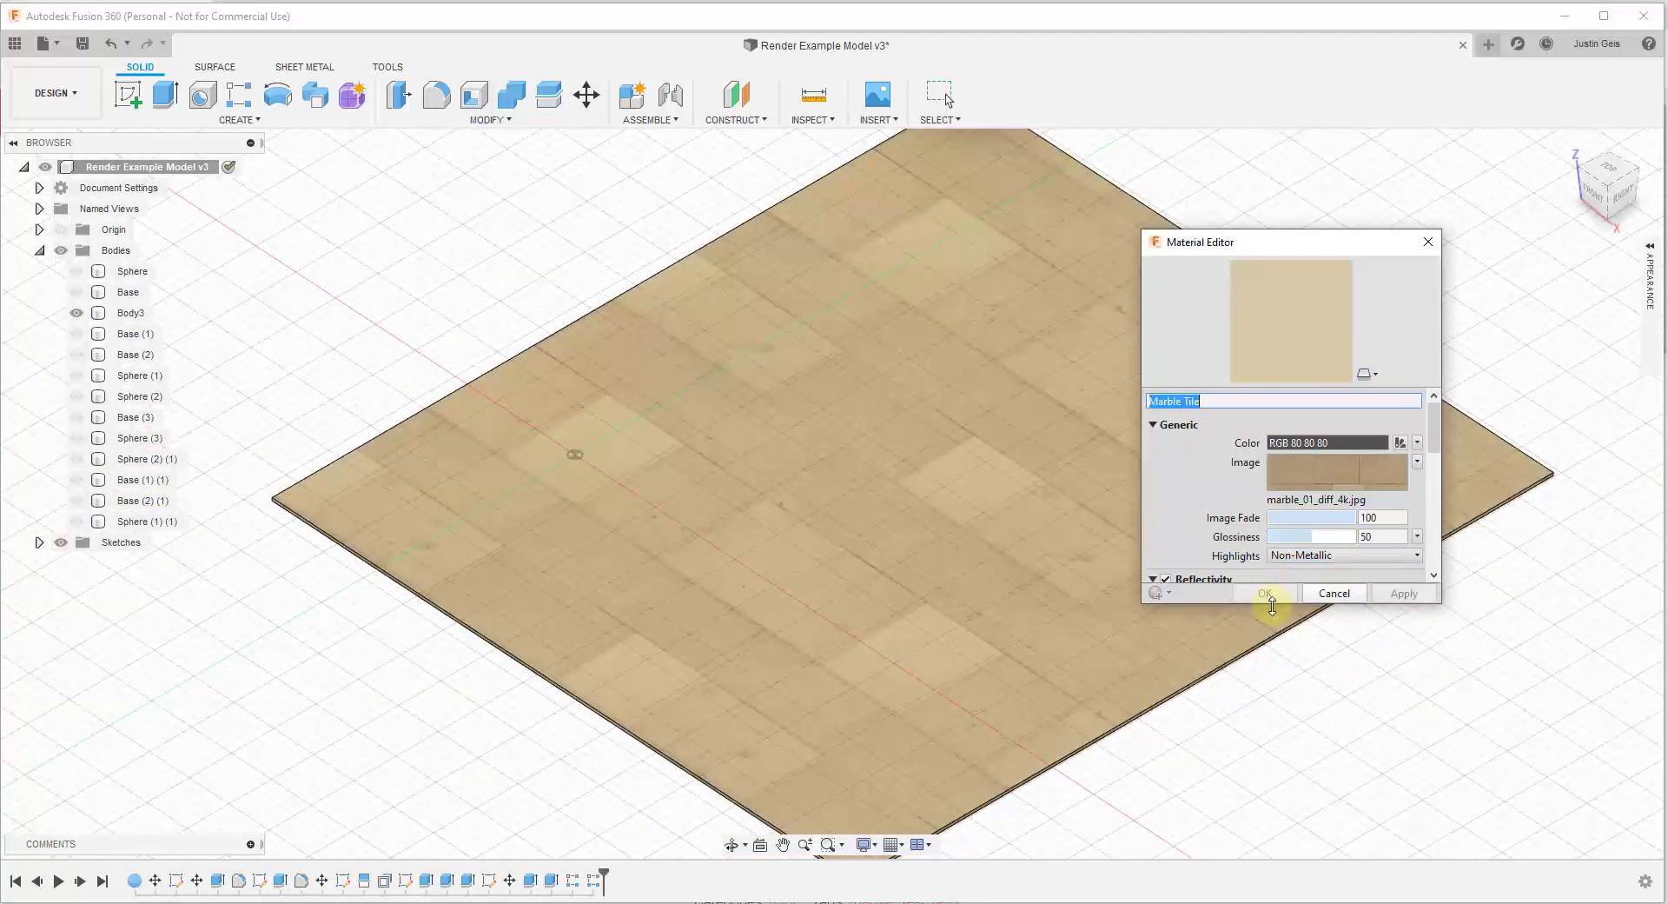
click(1428, 242)
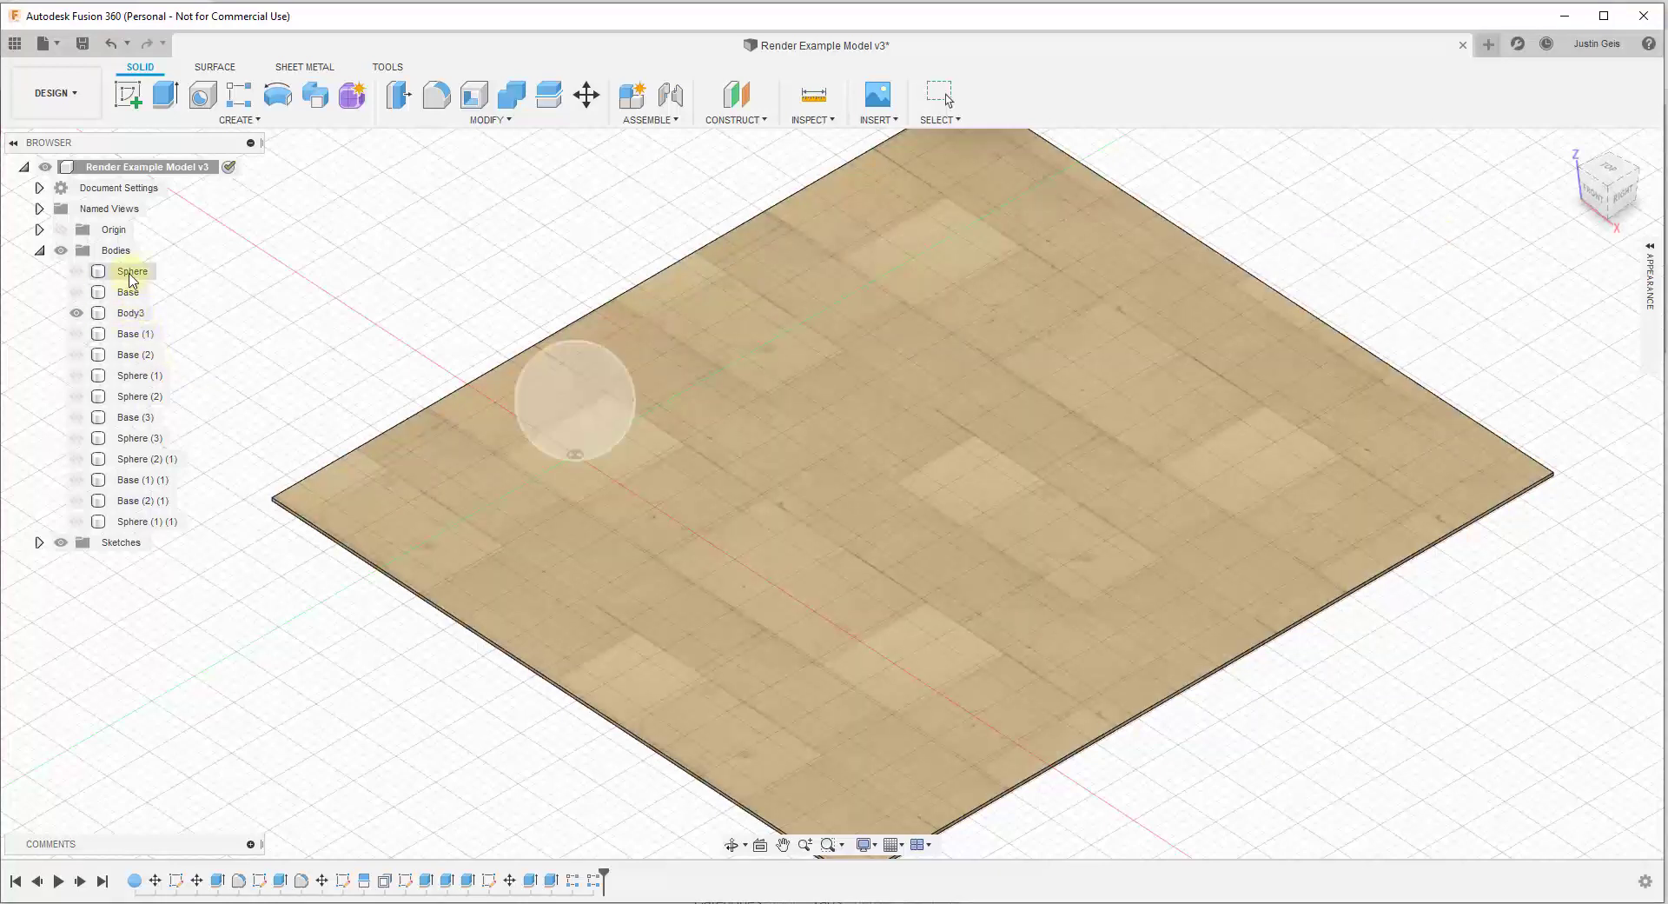
Show all the hidden Sphere and Base bodies standing on the floor slab.
click(132, 273)
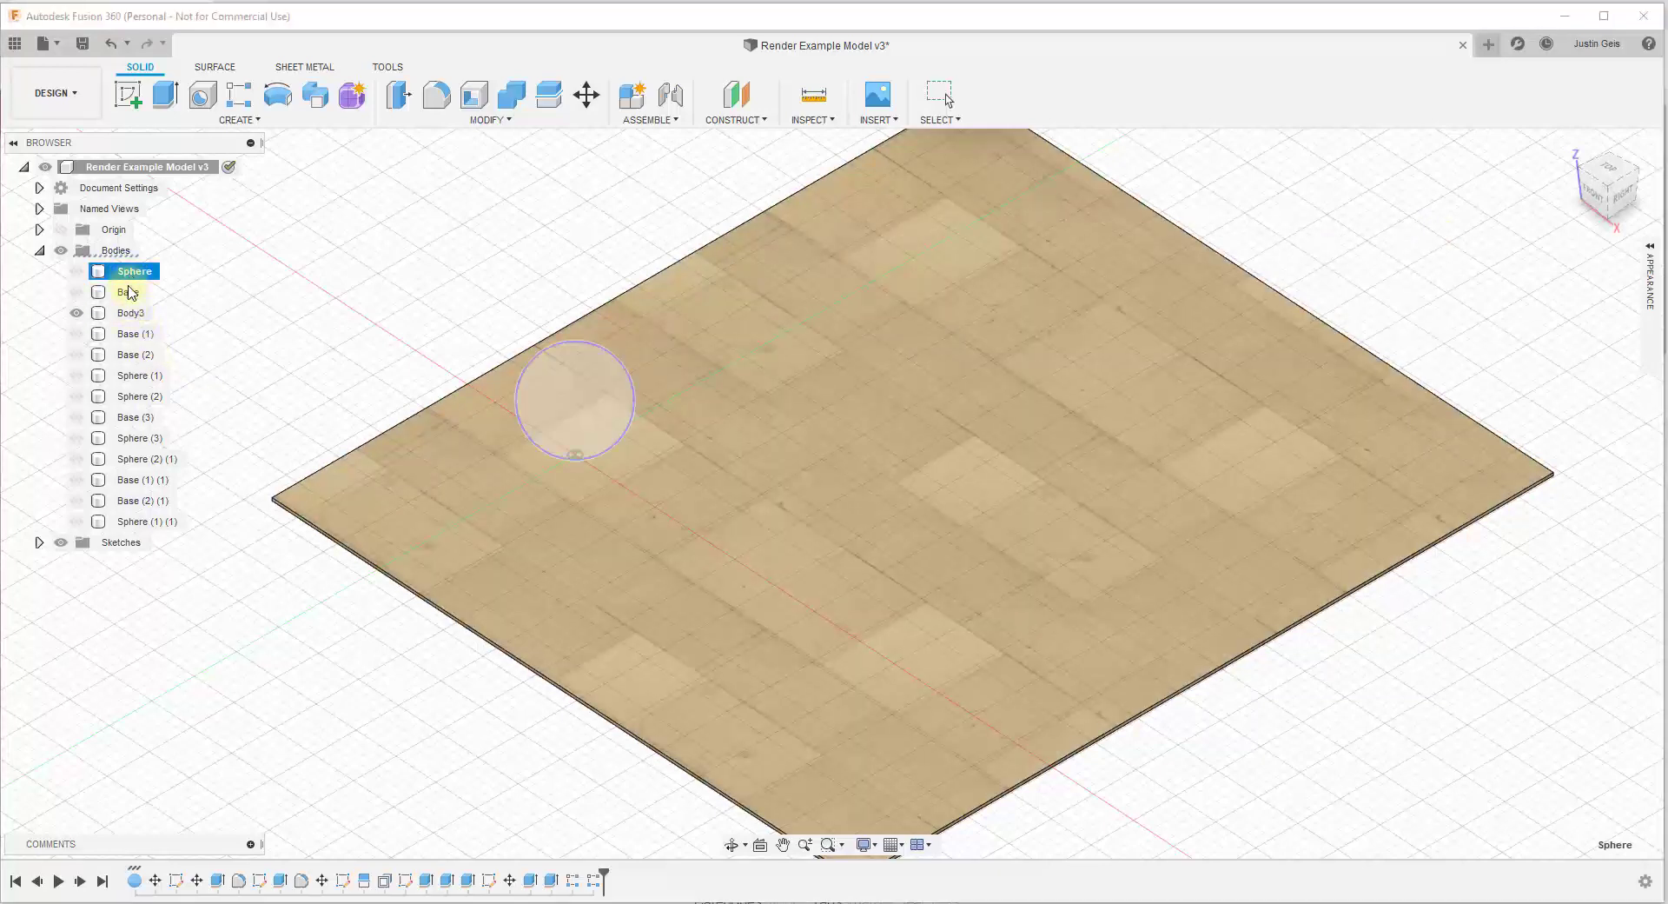
ctrl+click(128, 294)
key(v)
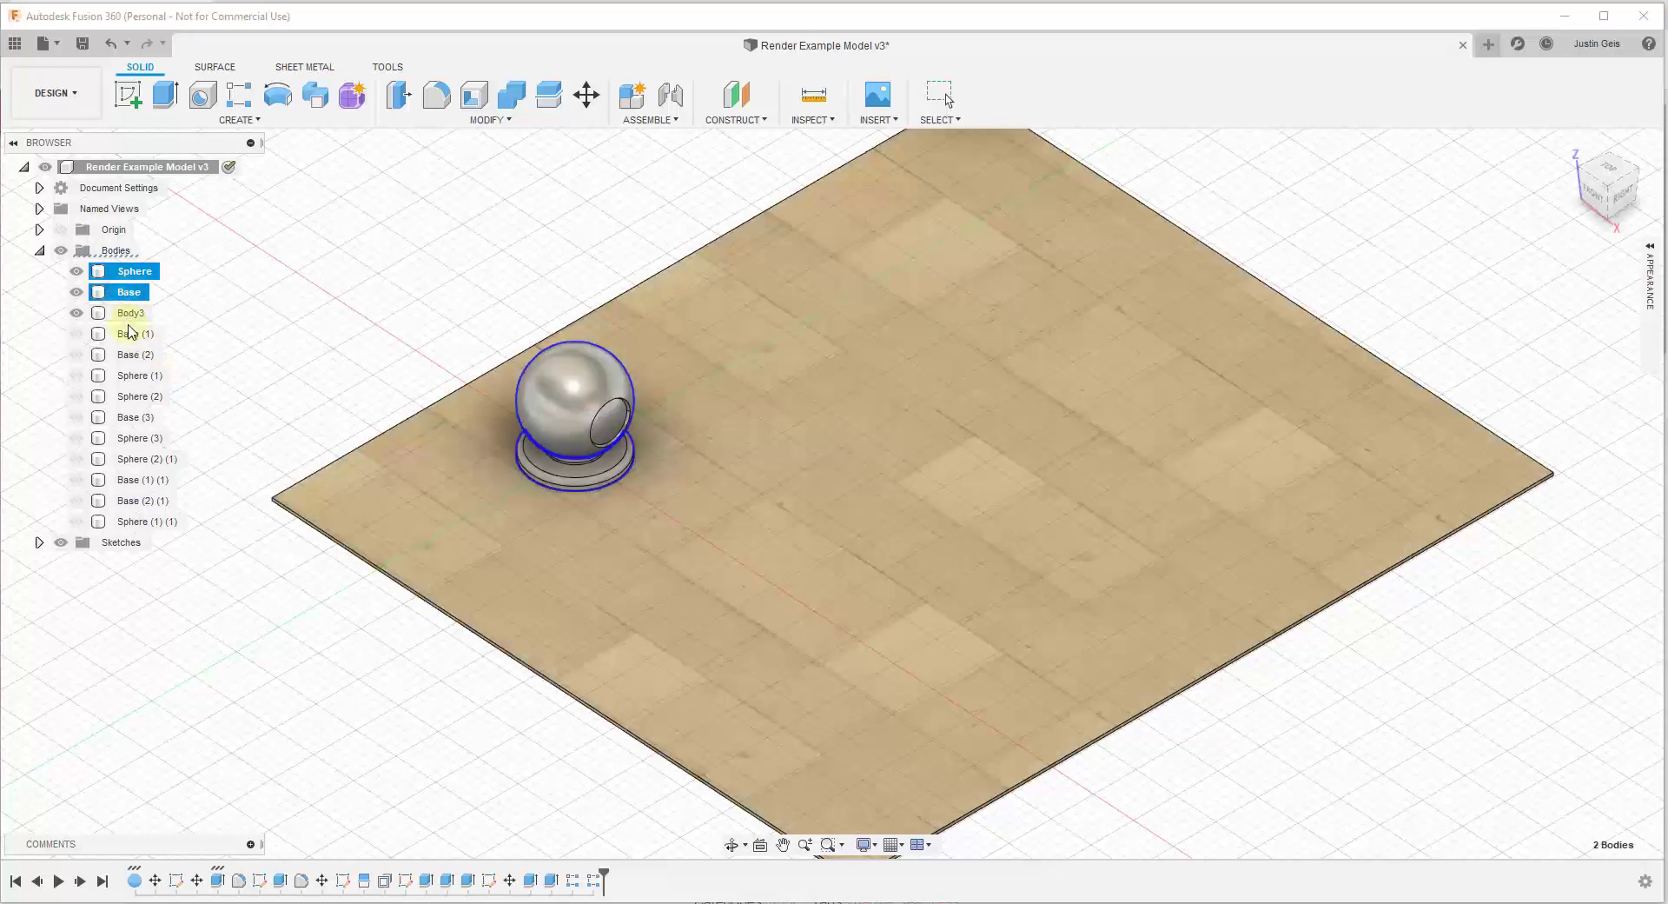
ctrl+click(136, 334)
shift+click(146, 522)
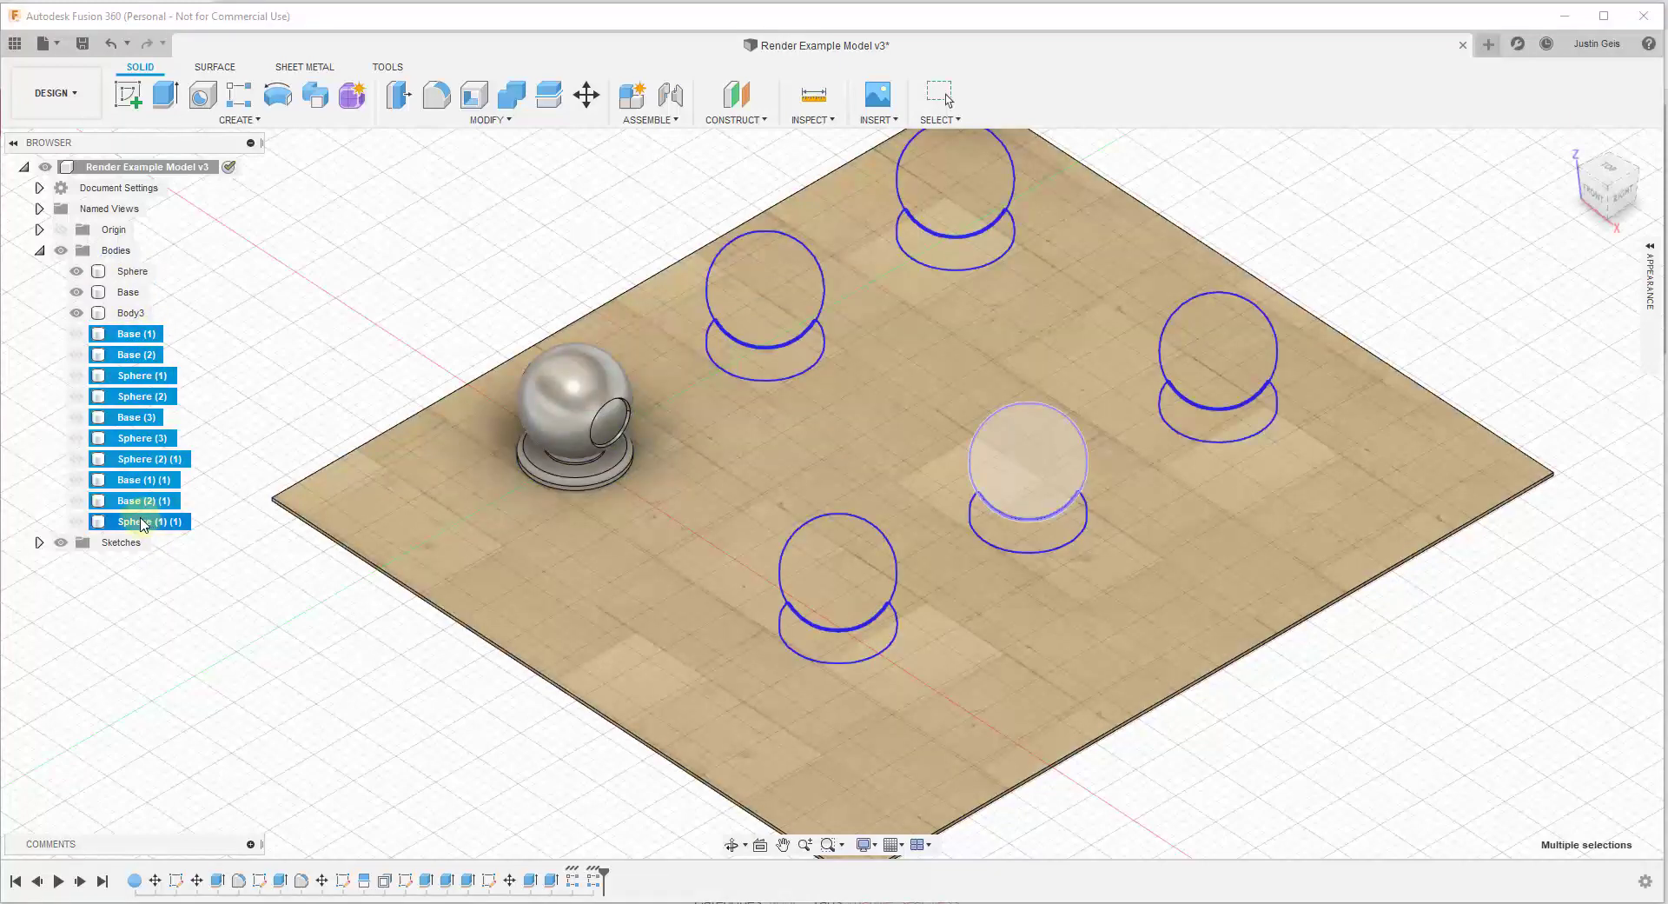
key(v)
ctrl+click(938, 722)
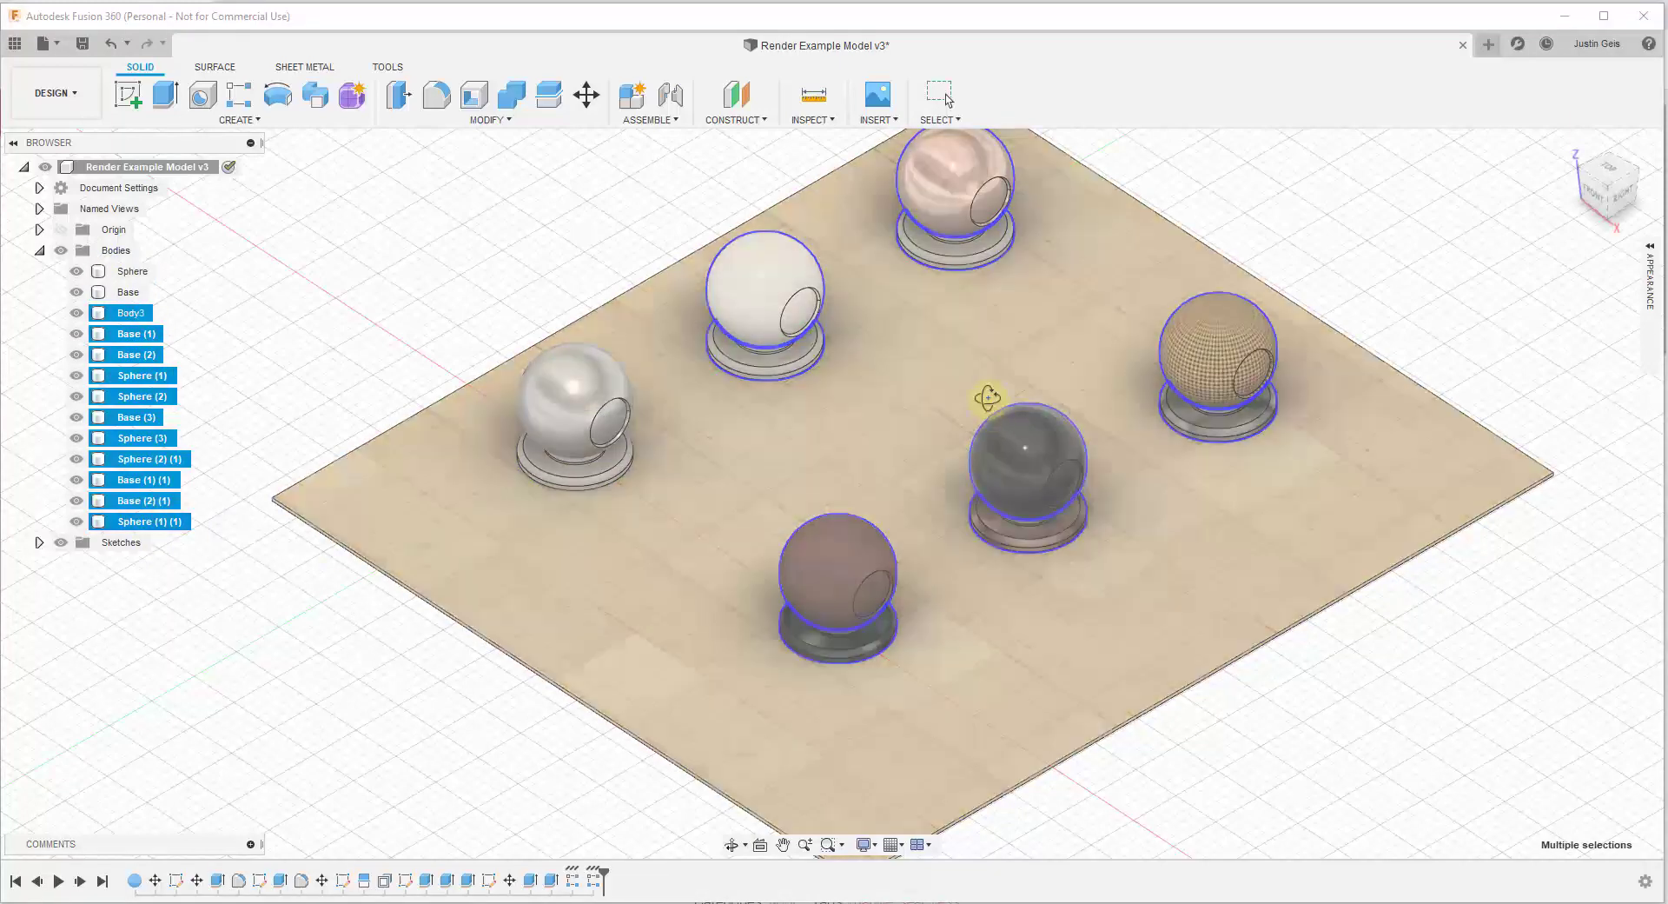
shift+middle_drag(987, 399, 986, 377)
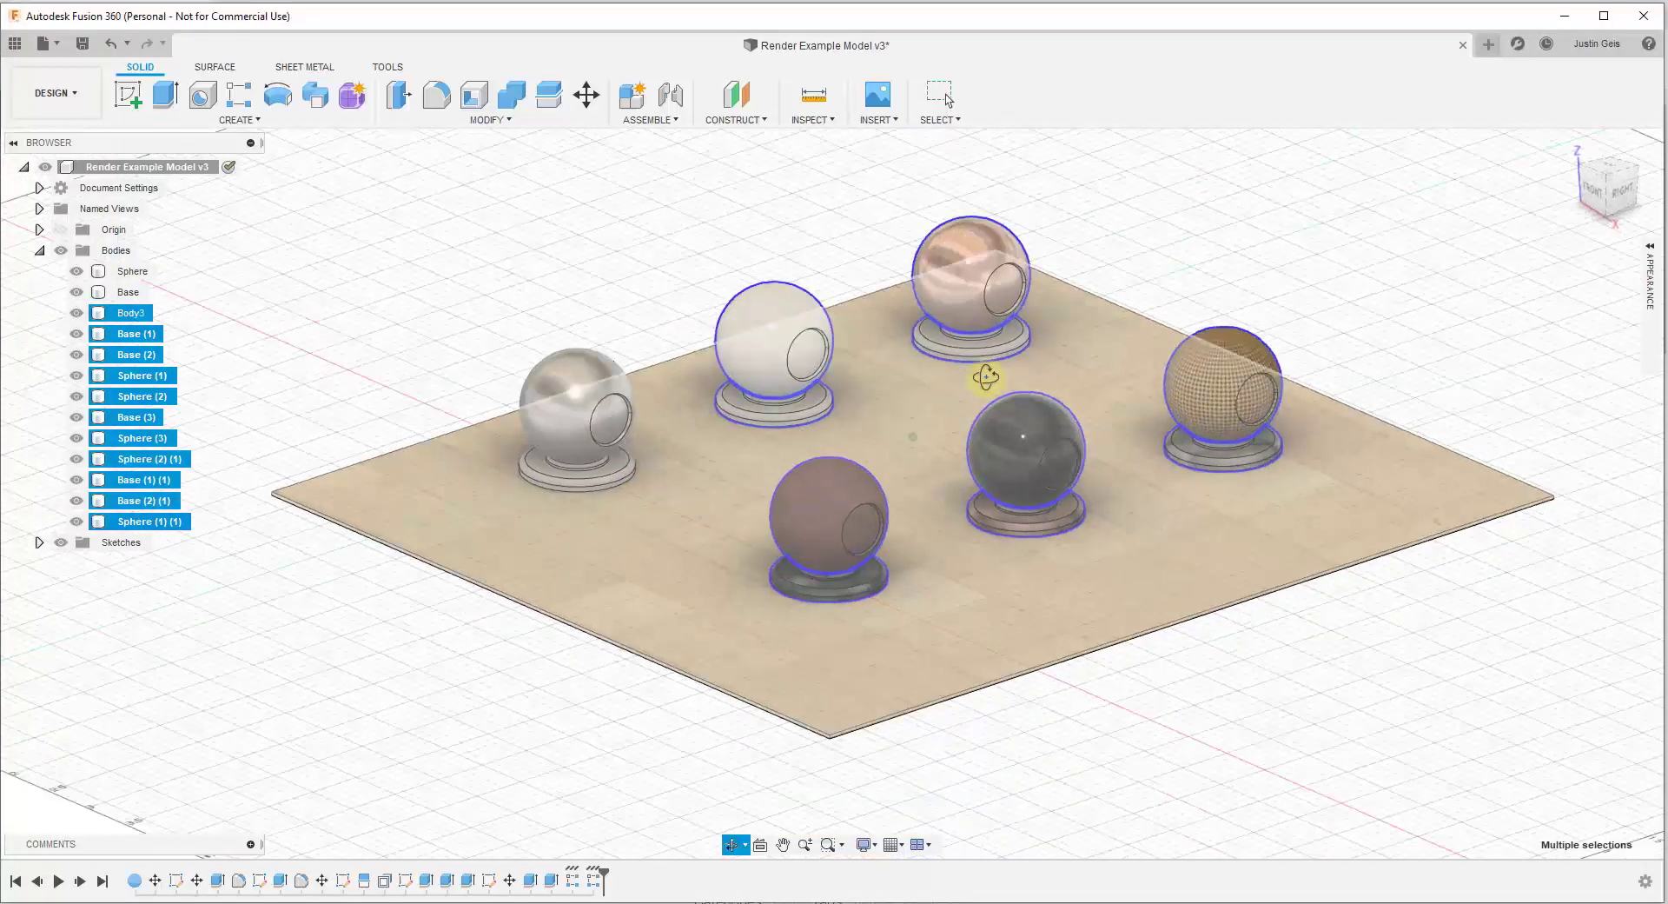
ctrl+click(1023, 373)
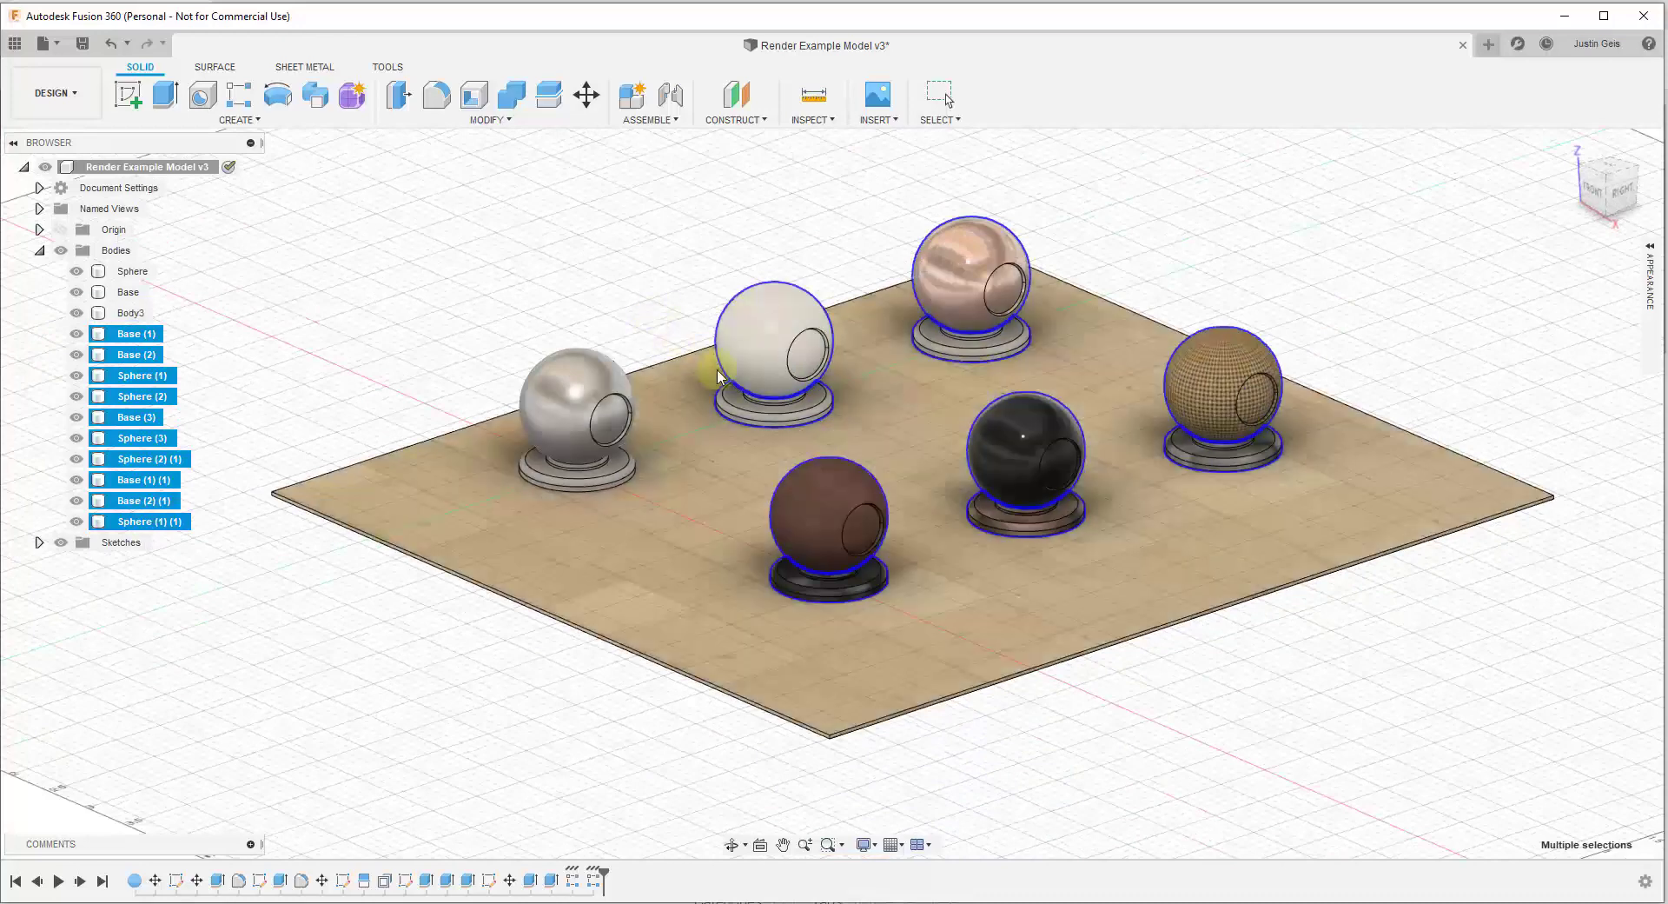
Switch to the Render workspace and frame the spheres on the marble floor more closely.
click(77, 97)
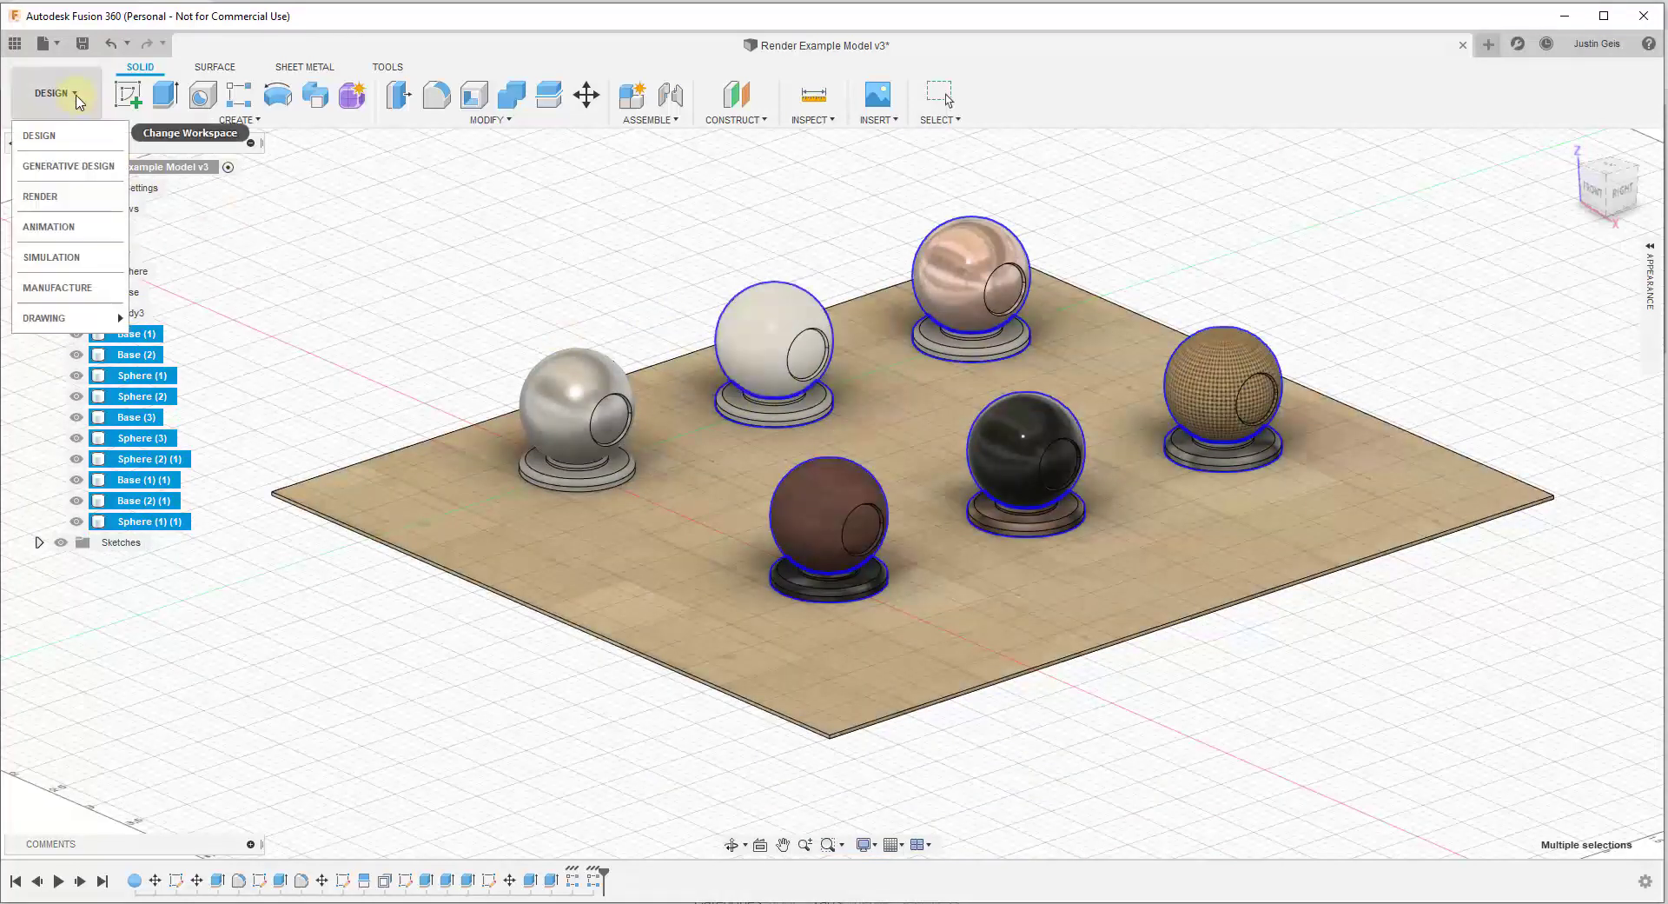
click(42, 196)
scroll(887, 530, up, 5)
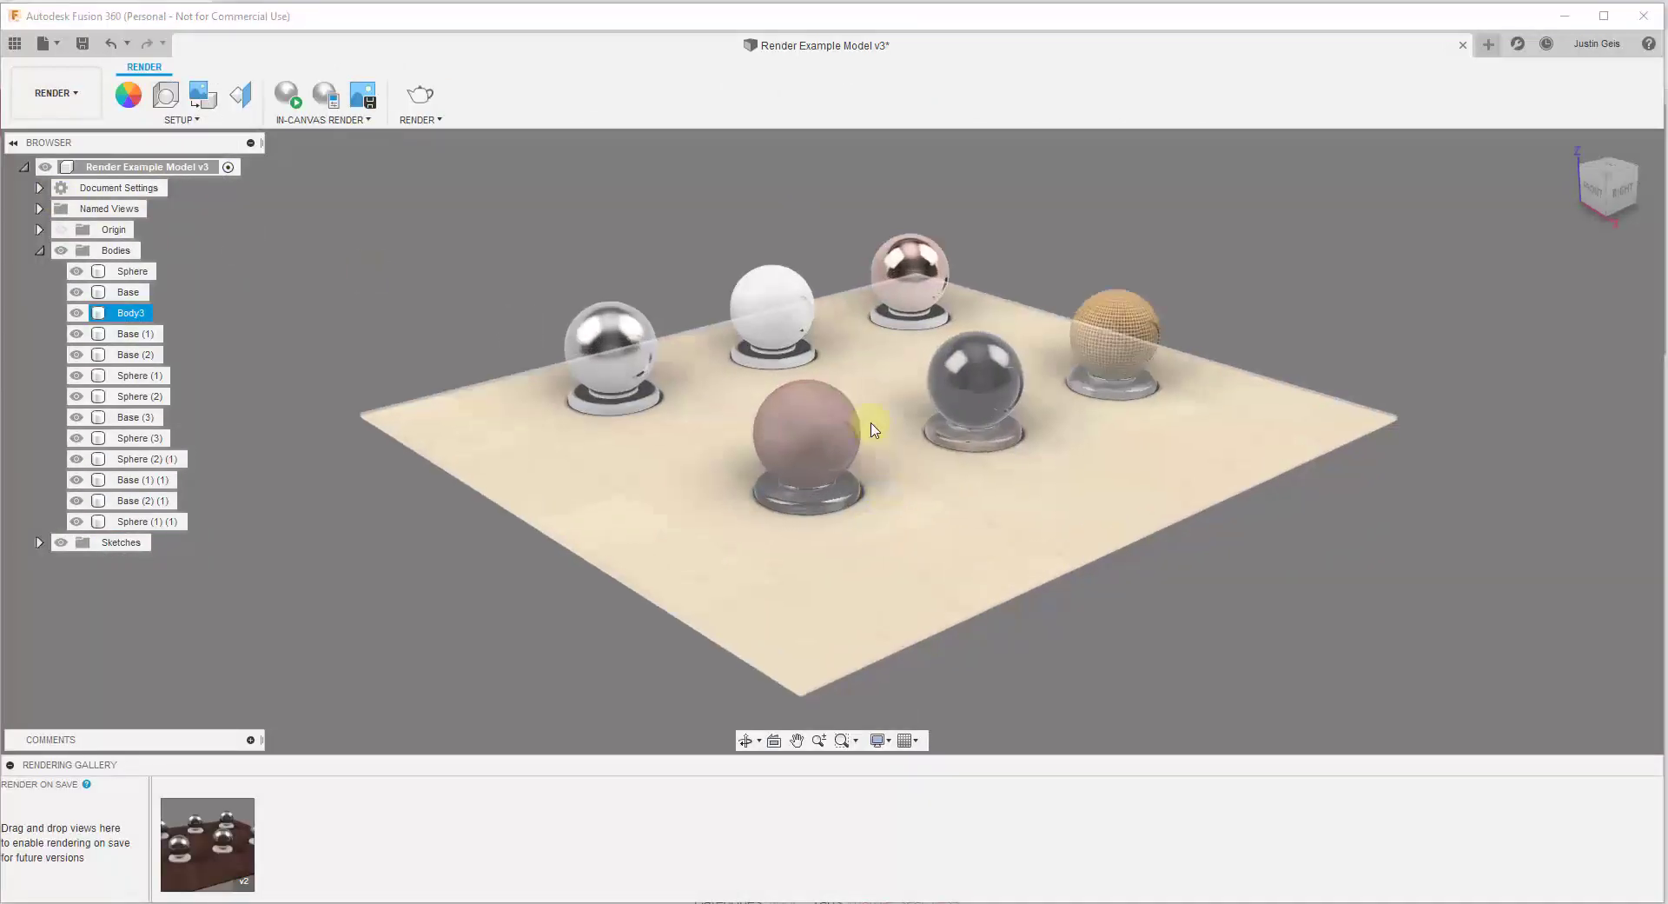
key(Escape)
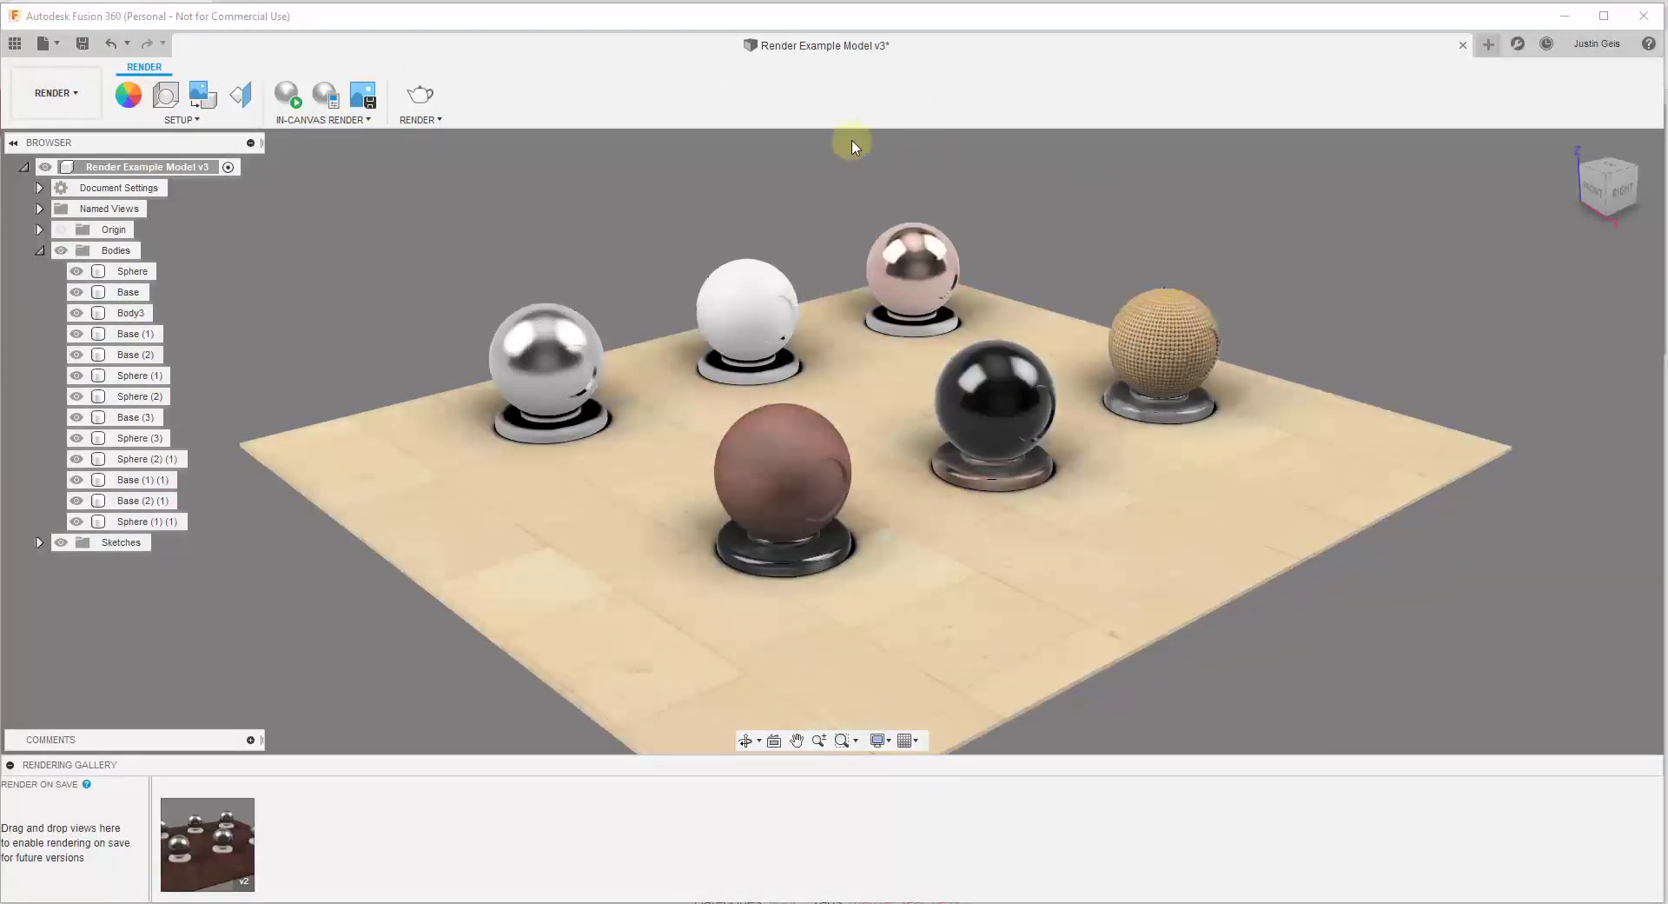
Examine how the marble floor and the spheres look in the Render workspace before rendering.
click(695, 443)
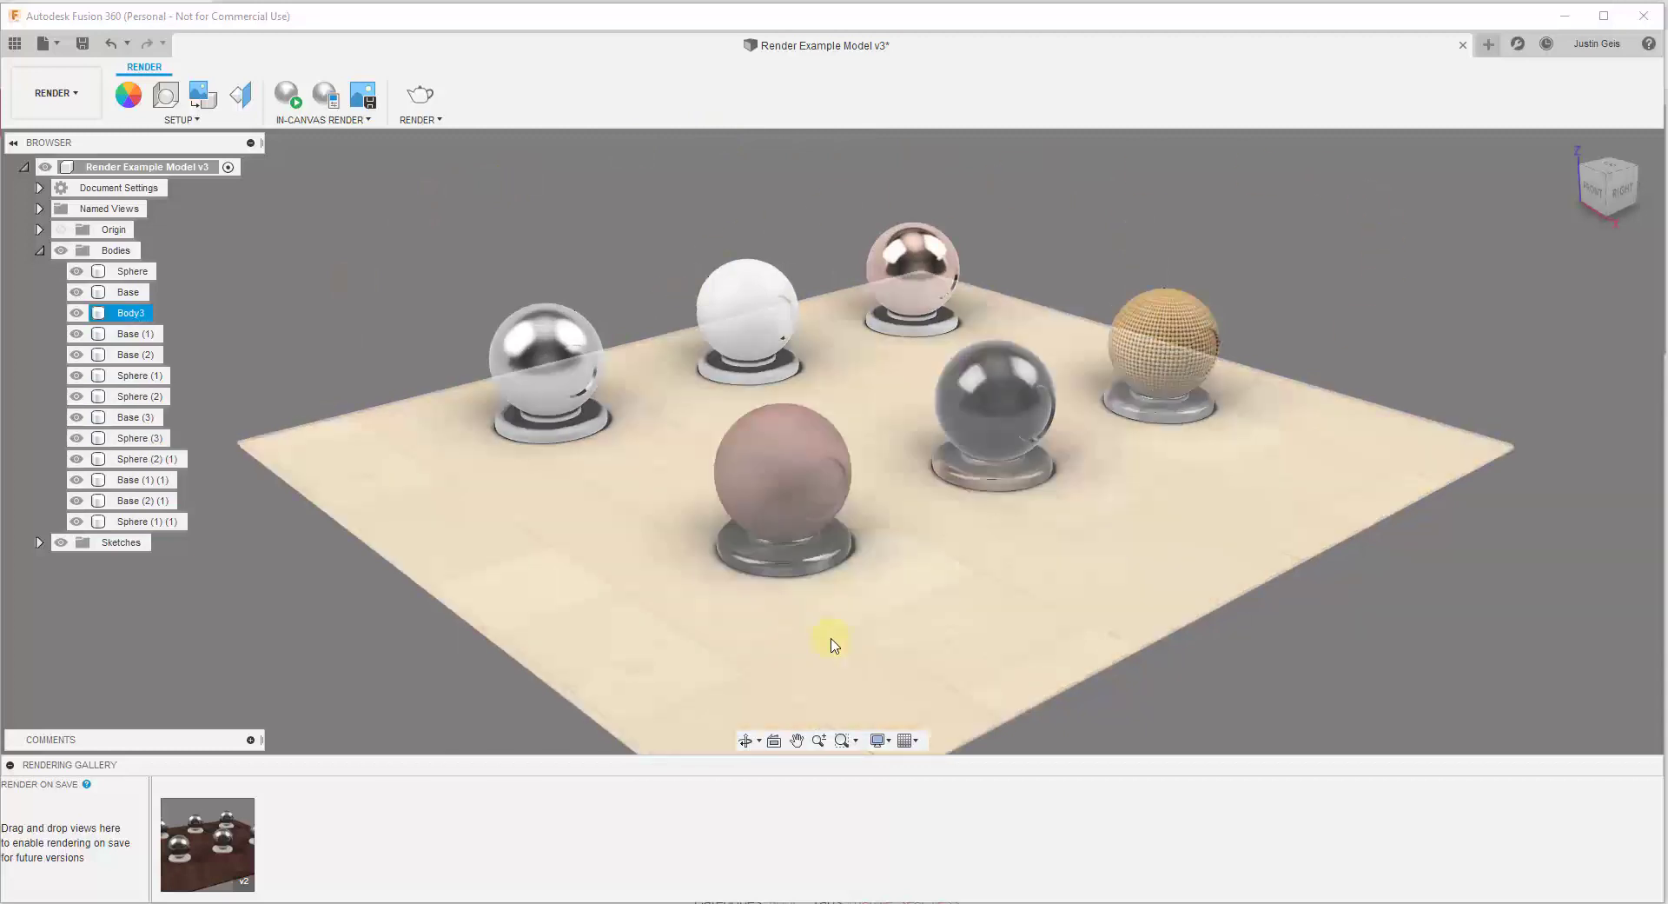
scroll(909, 625, up, 3)
key(Escape)
scroll(988, 467, down, 1)
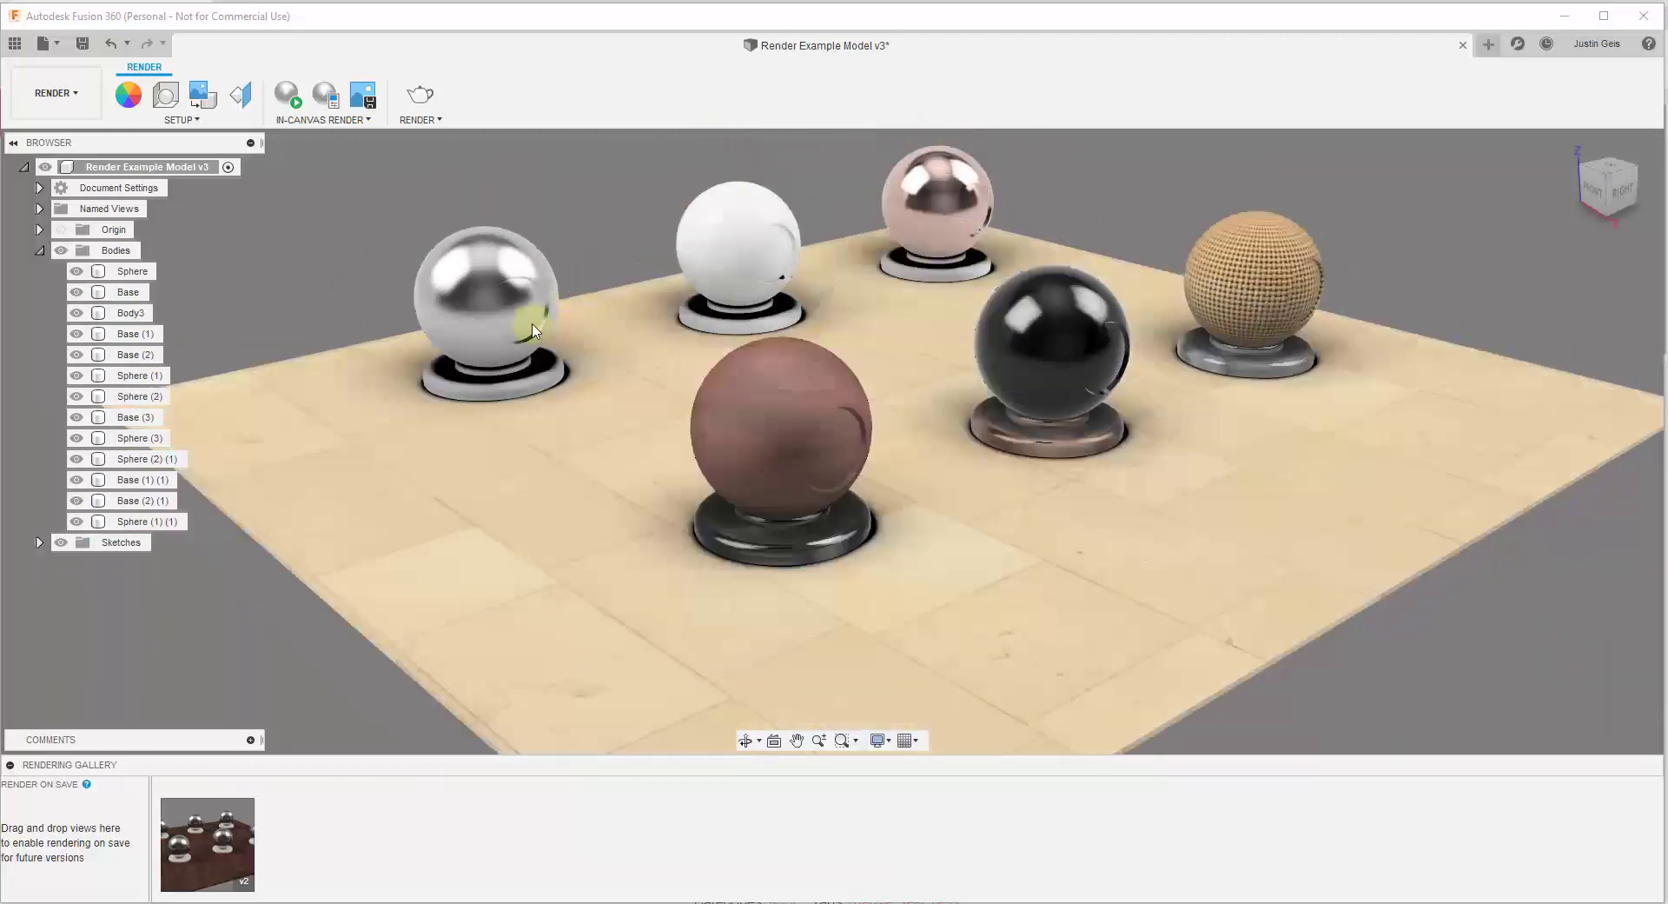
click(1107, 317)
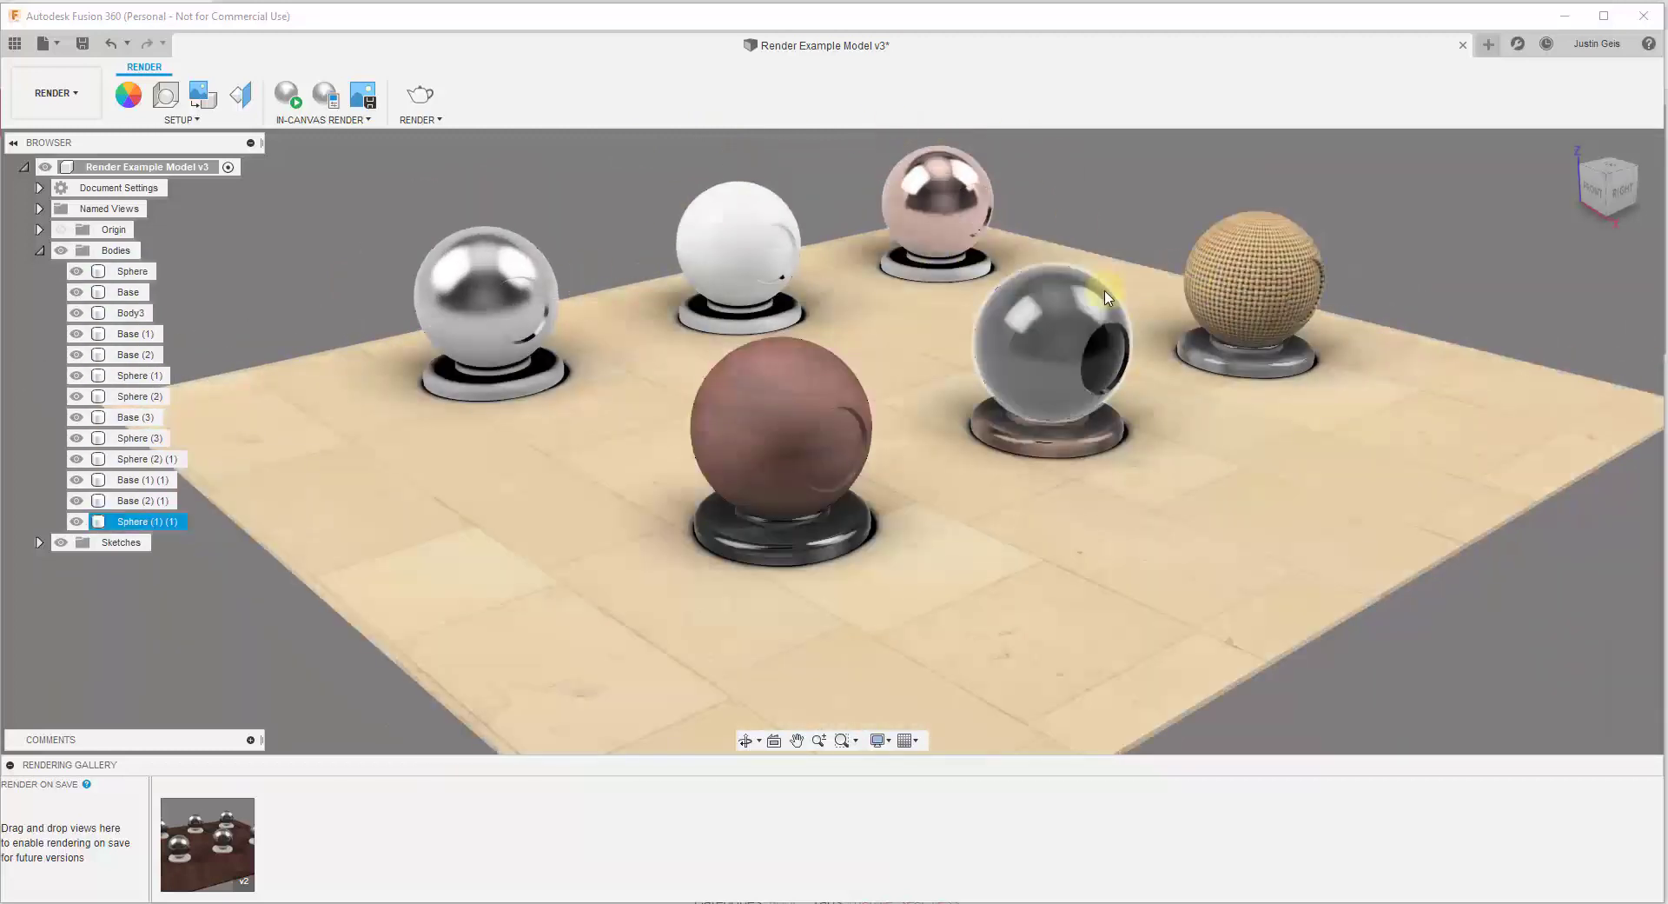
click(1173, 409)
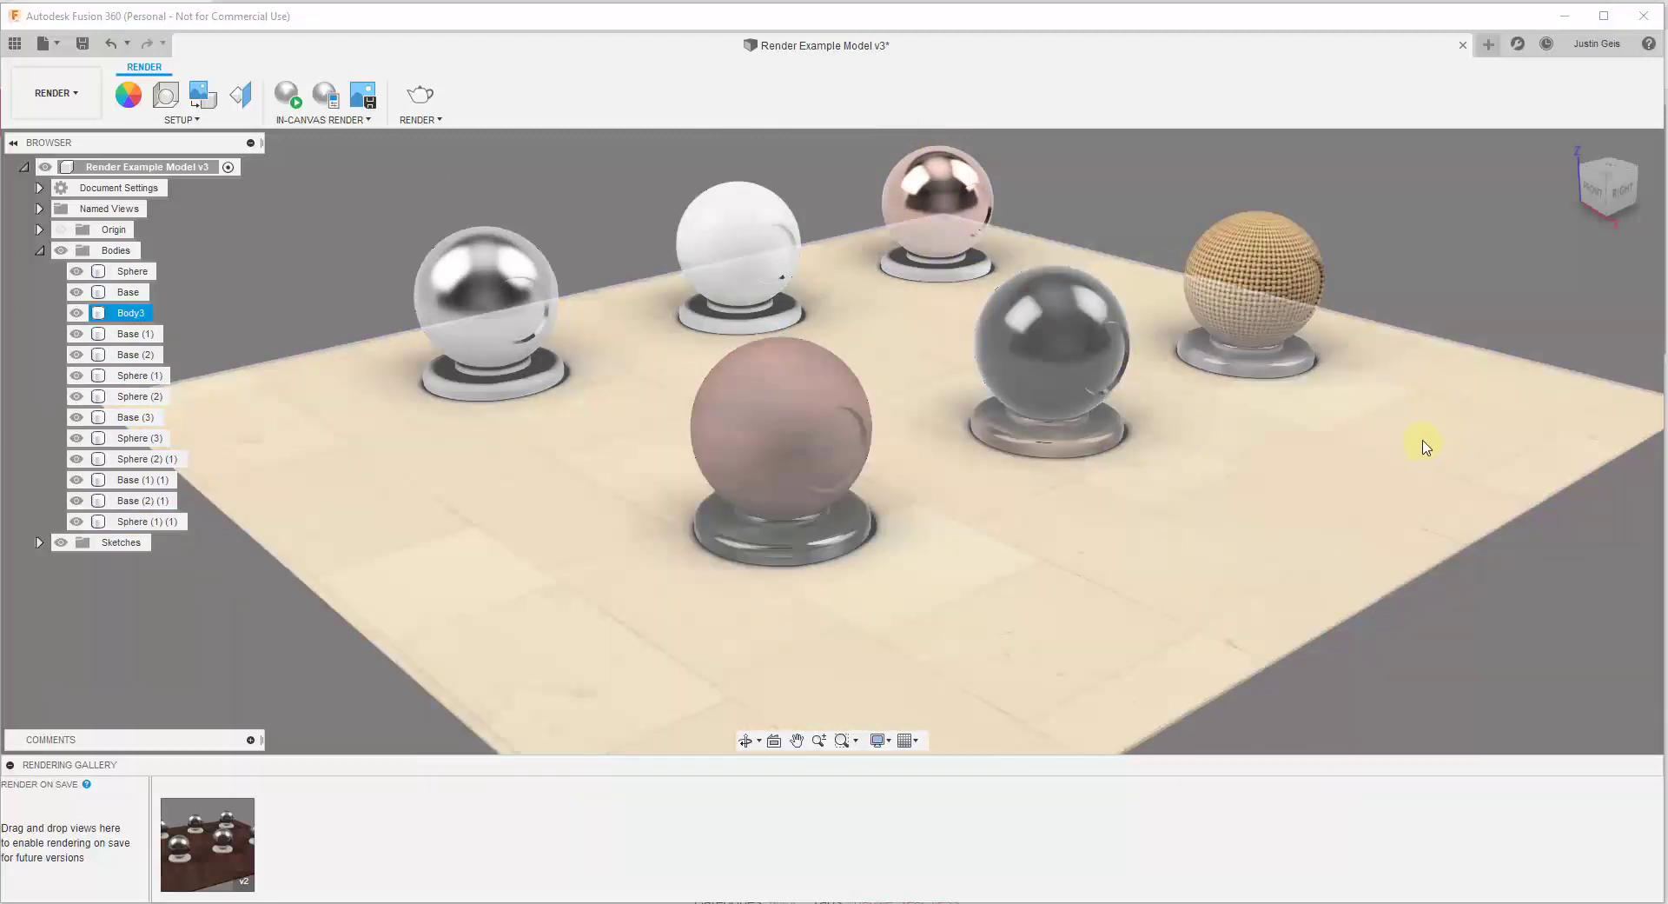
click(581, 190)
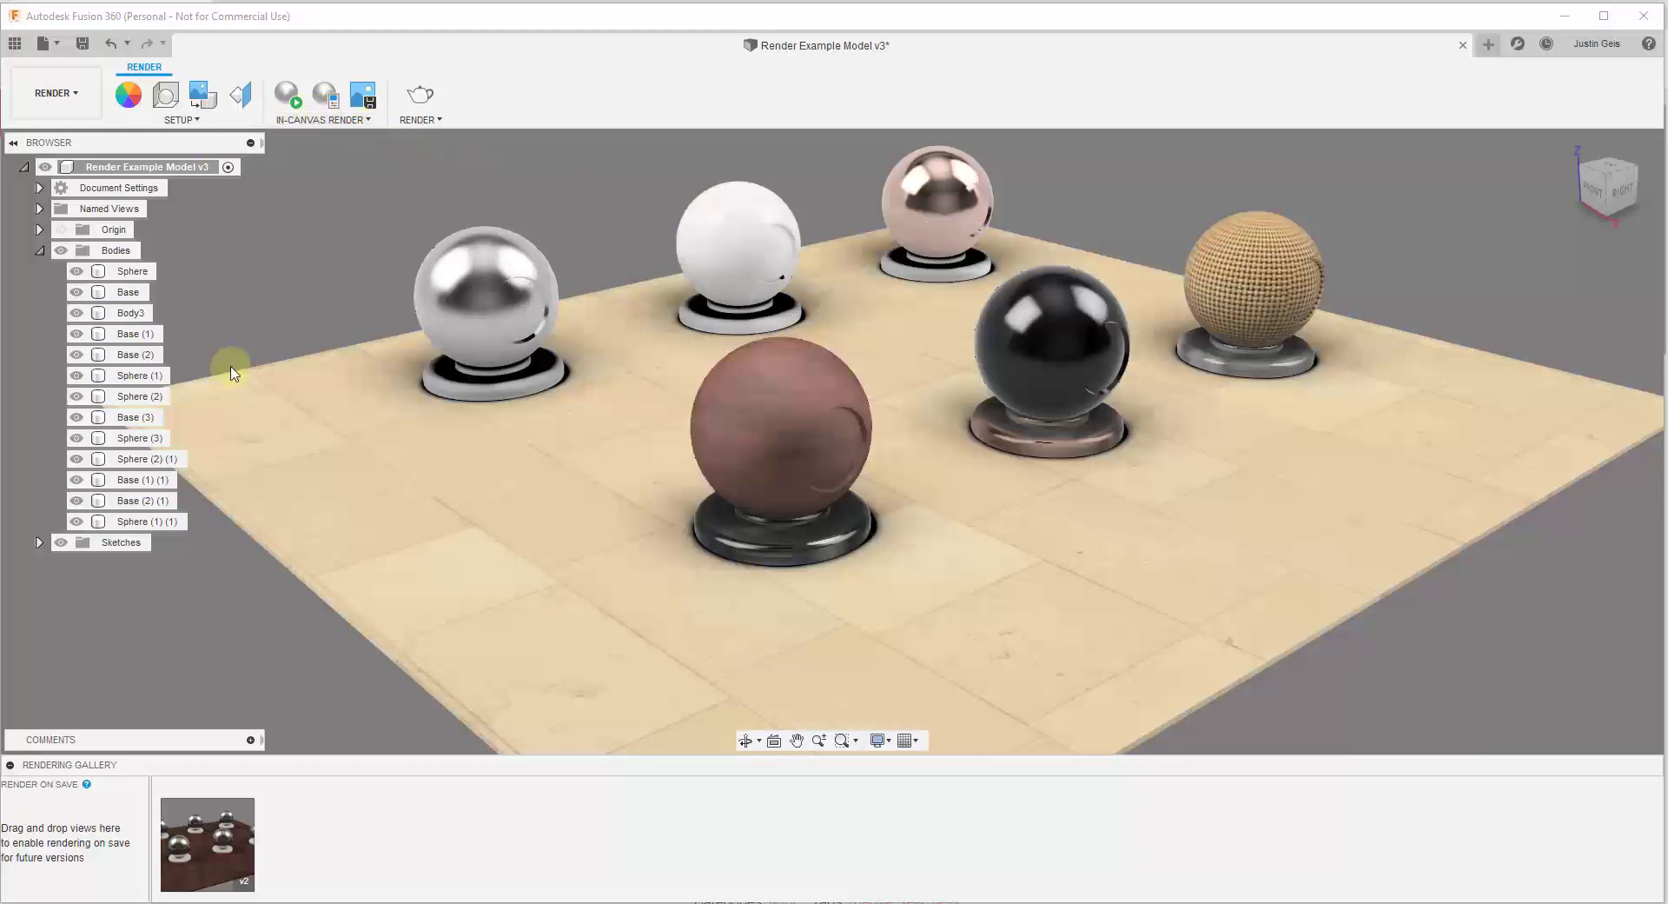
click(1285, 455)
click(797, 201)
click(798, 202)
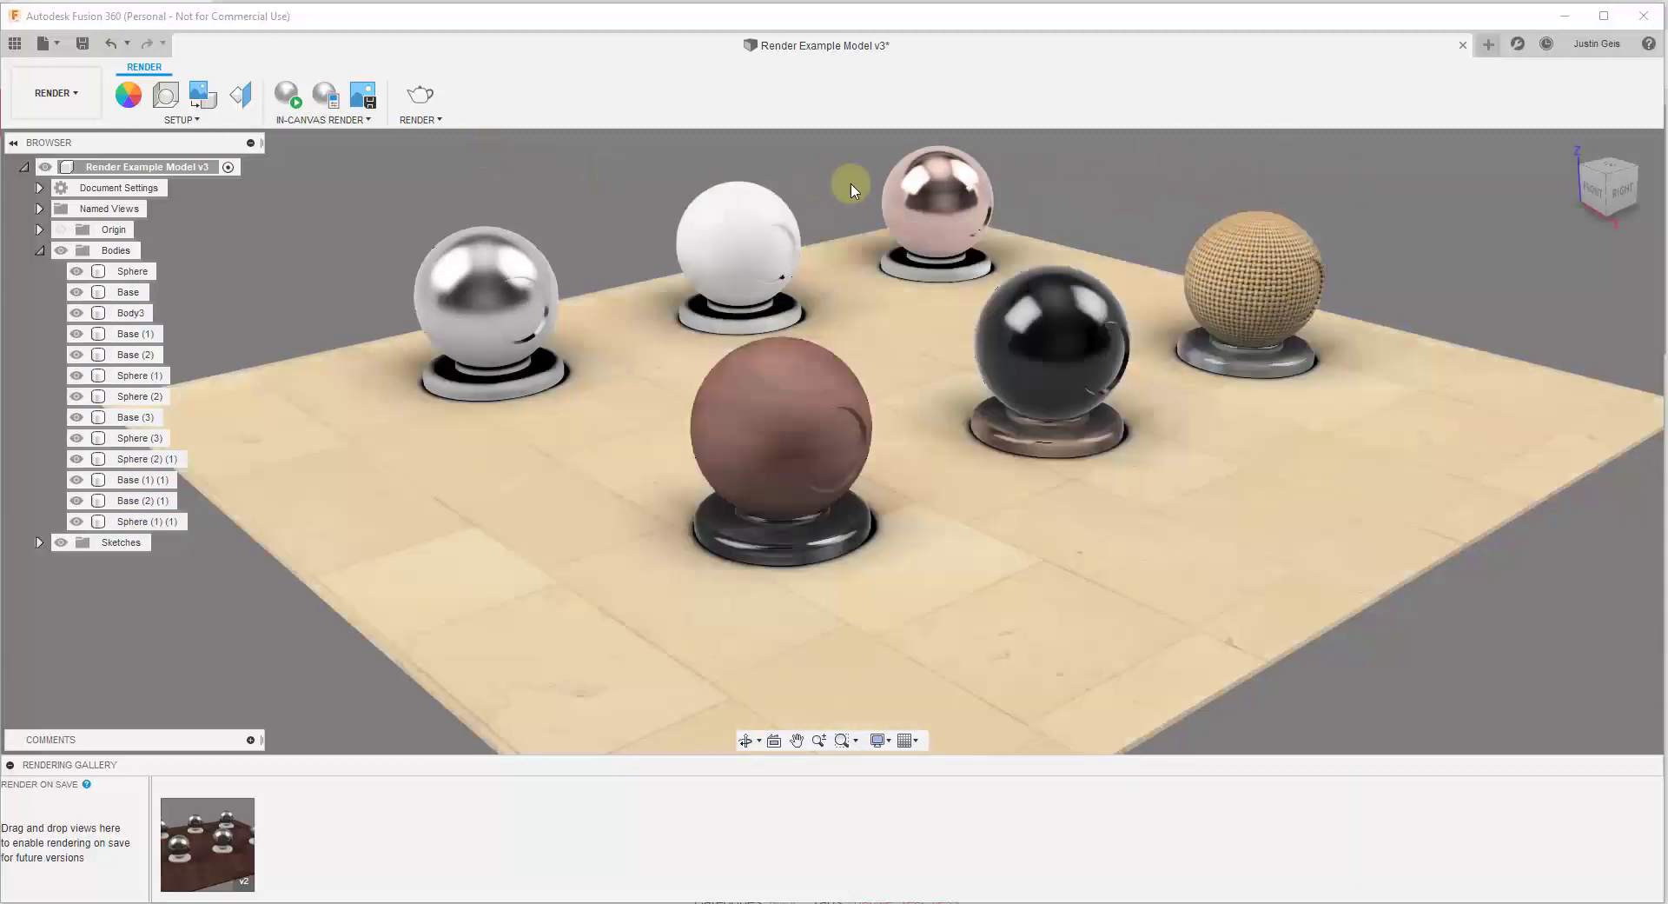
click(1192, 328)
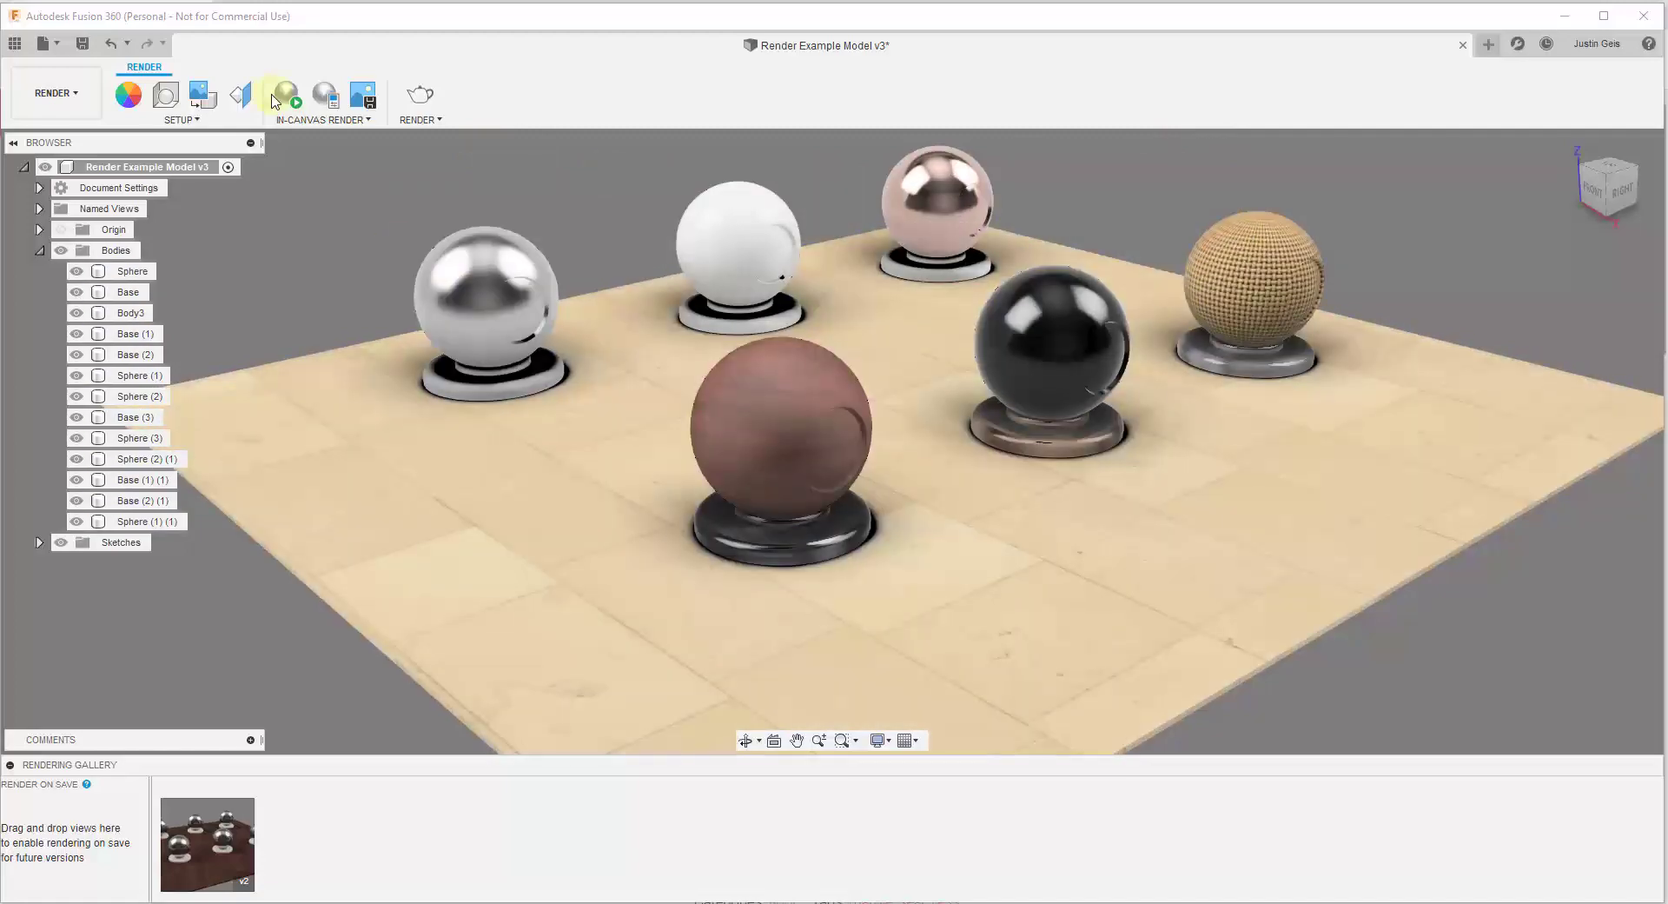
Start an in-canvas render and orbit the scene so the woven sphere is in the foreground.
click(289, 101)
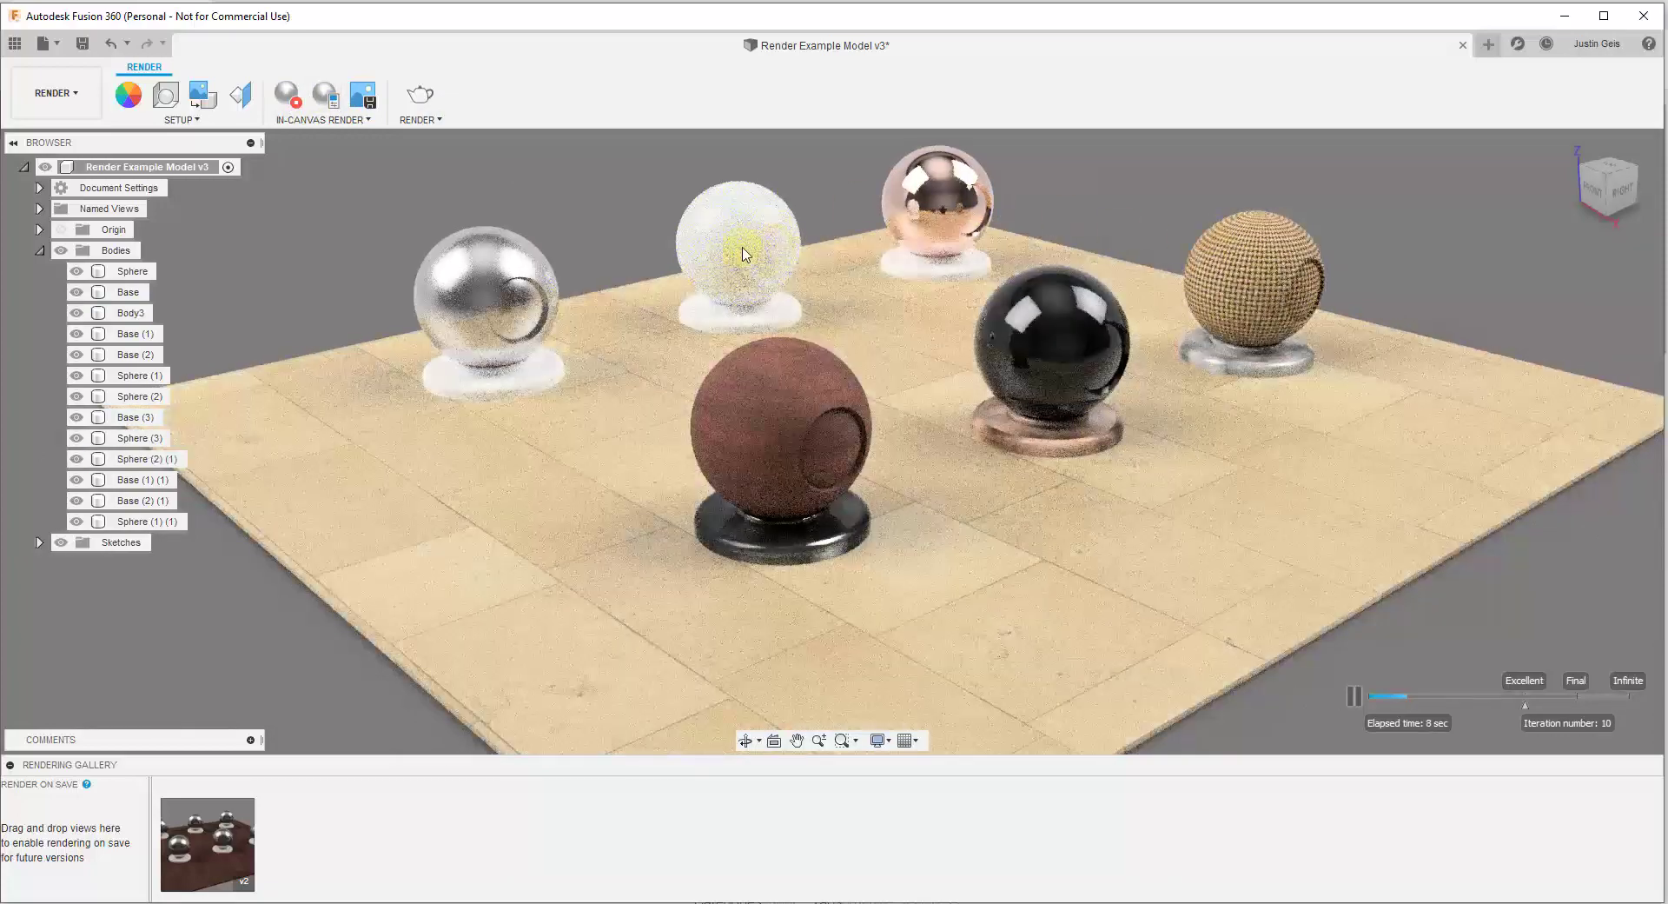
click(743, 254)
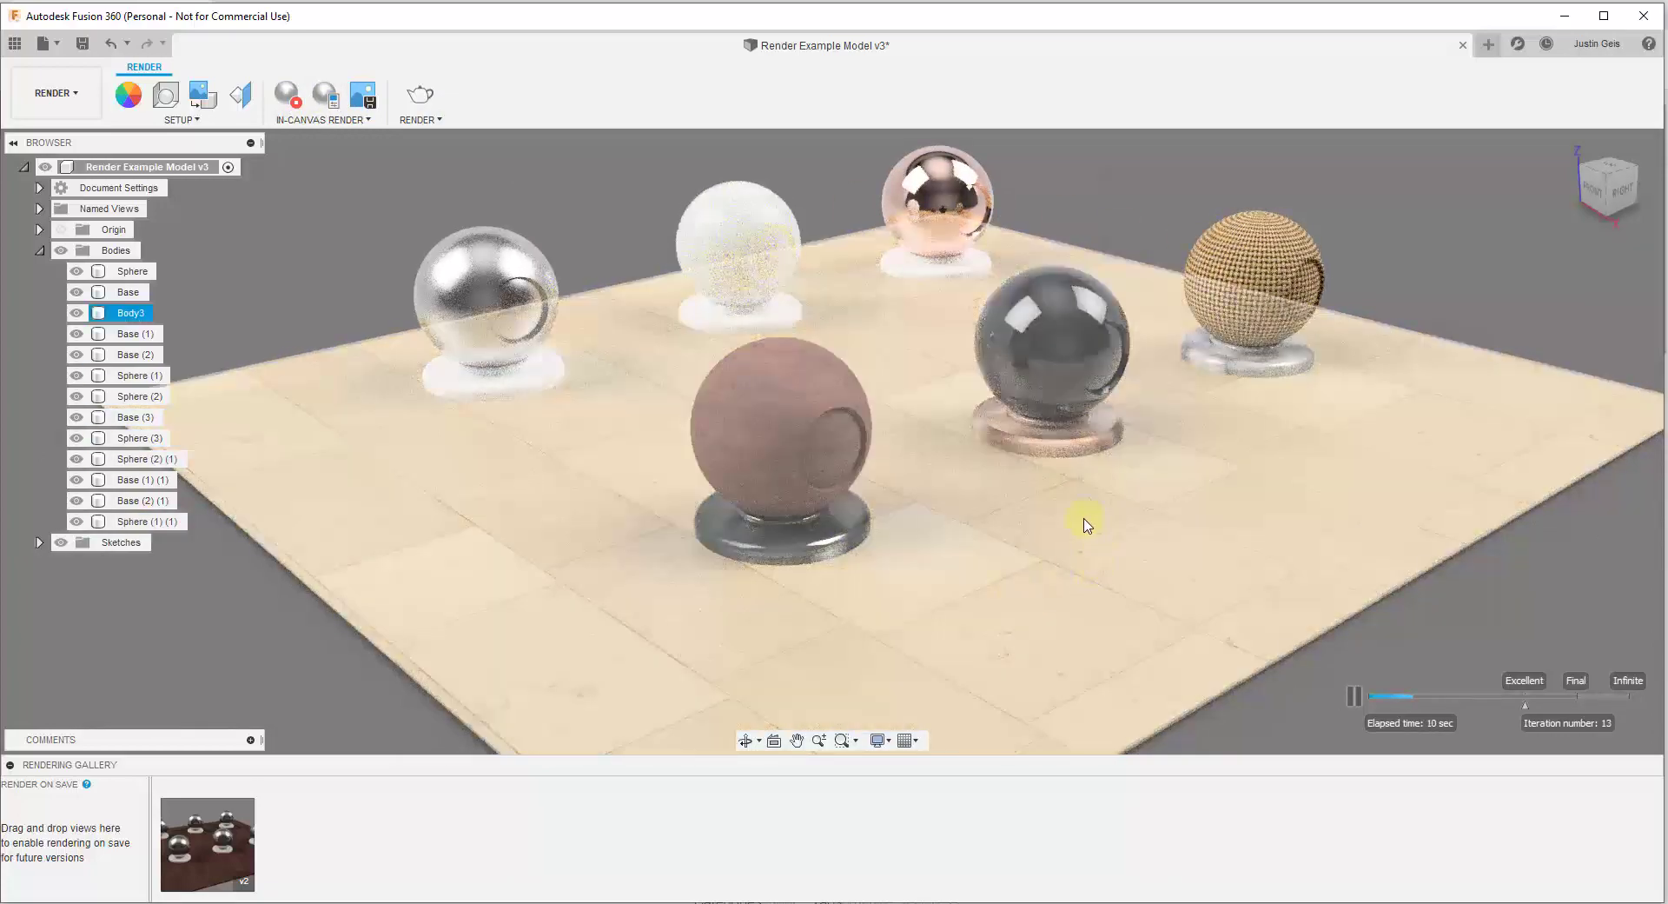
shift+middle_drag(1084, 525, 950, 507)
key(Escape)
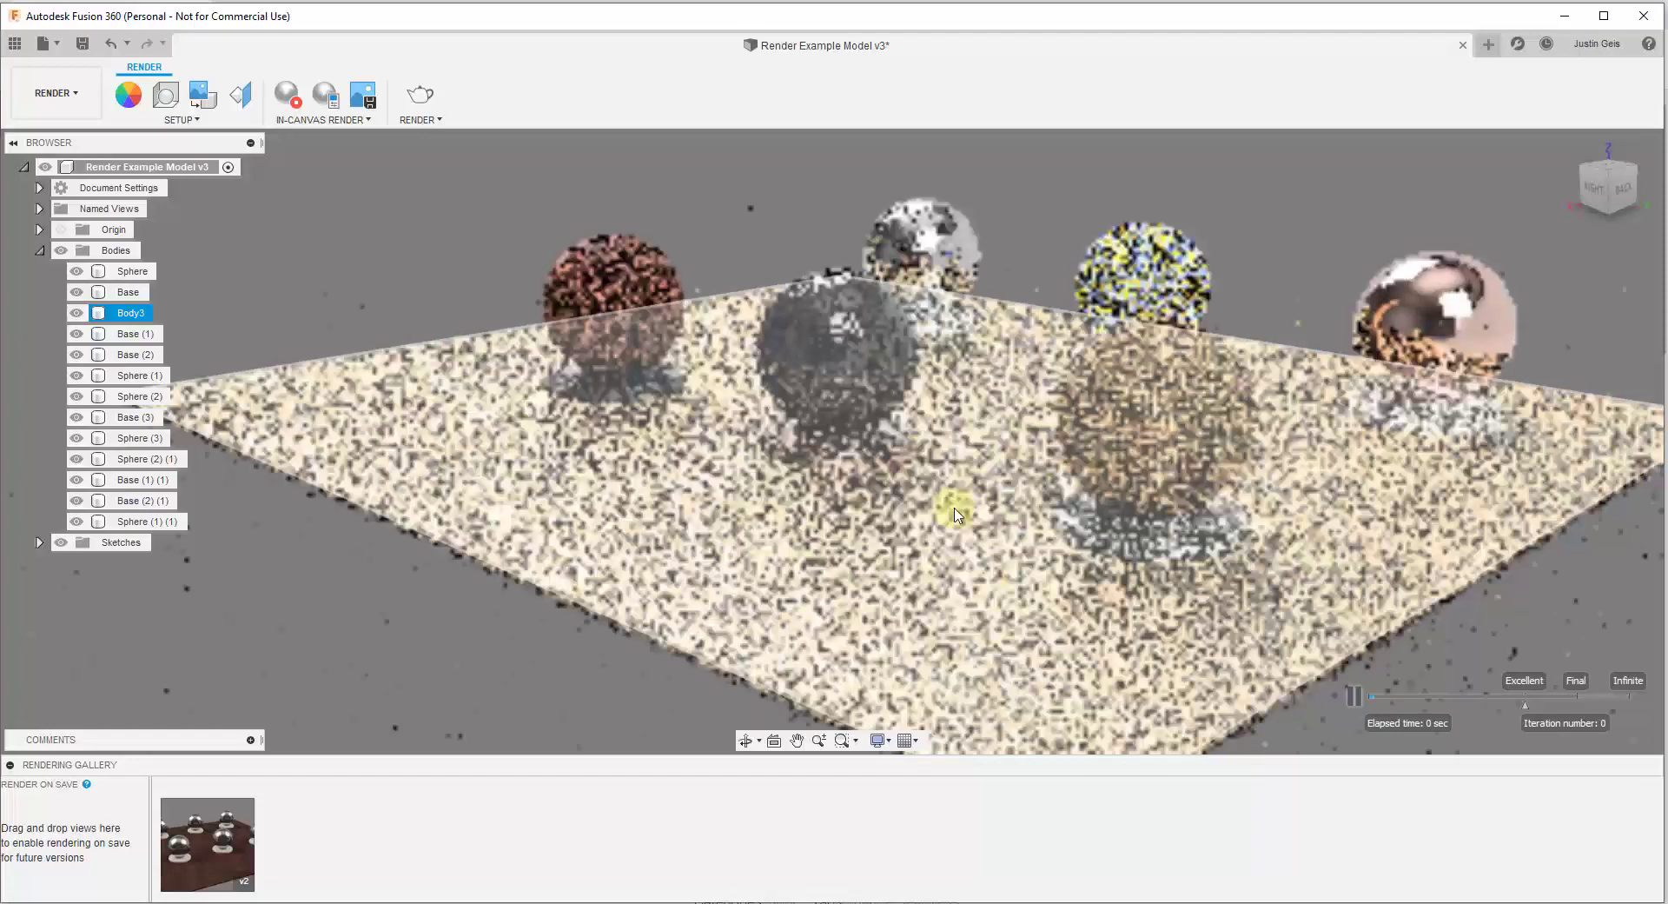
click(1015, 317)
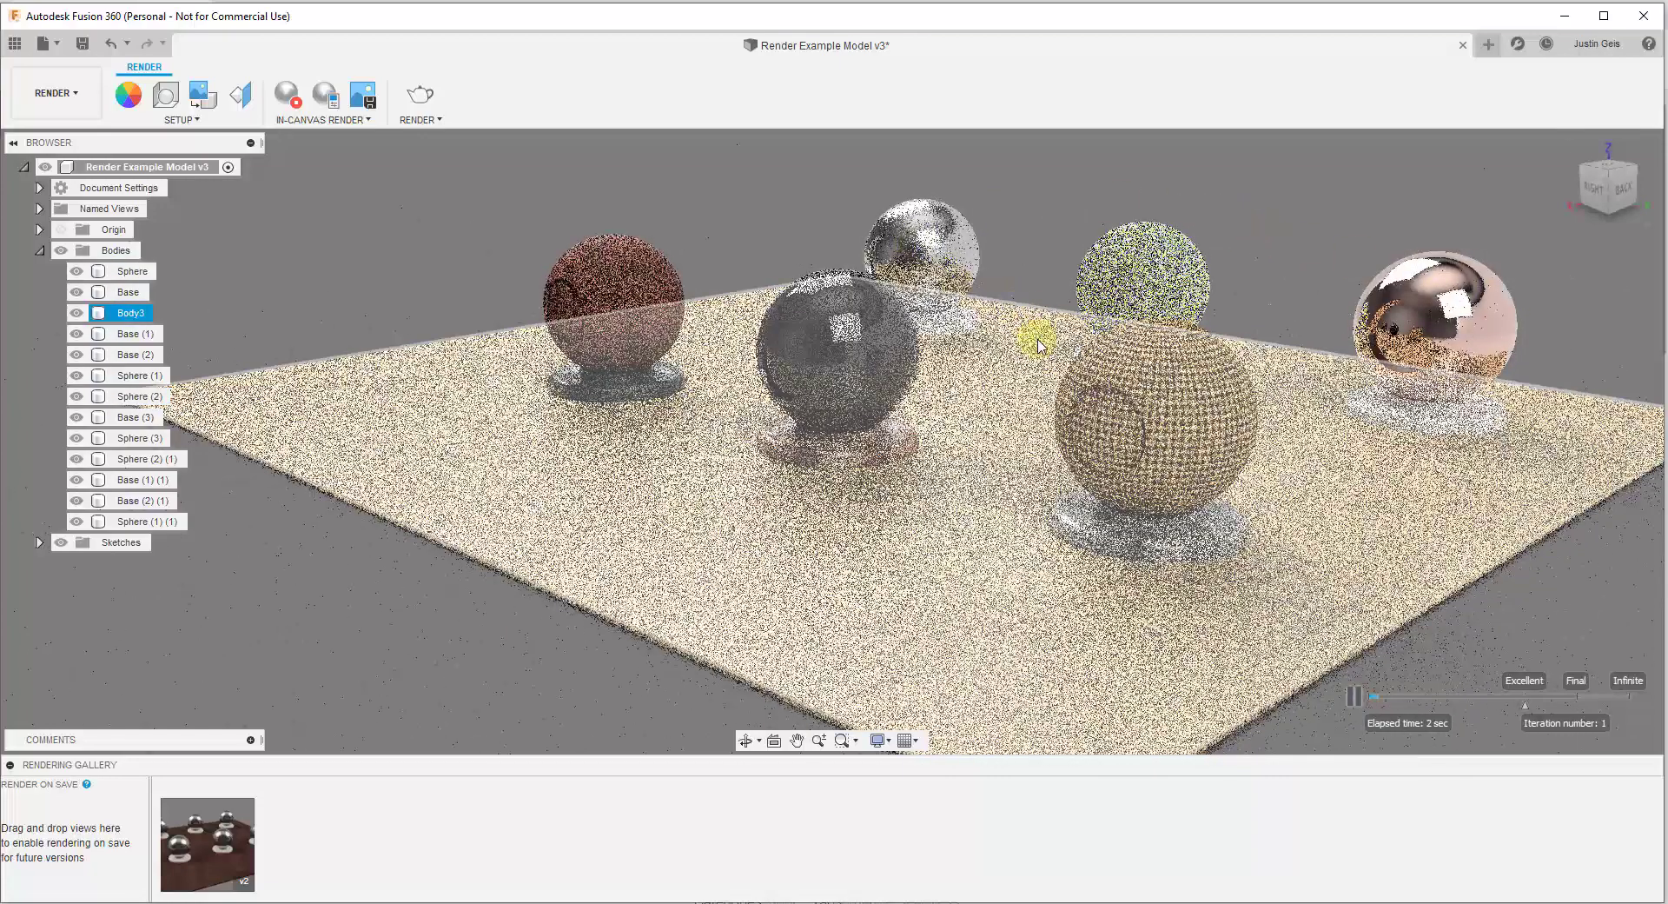
key(Escape)
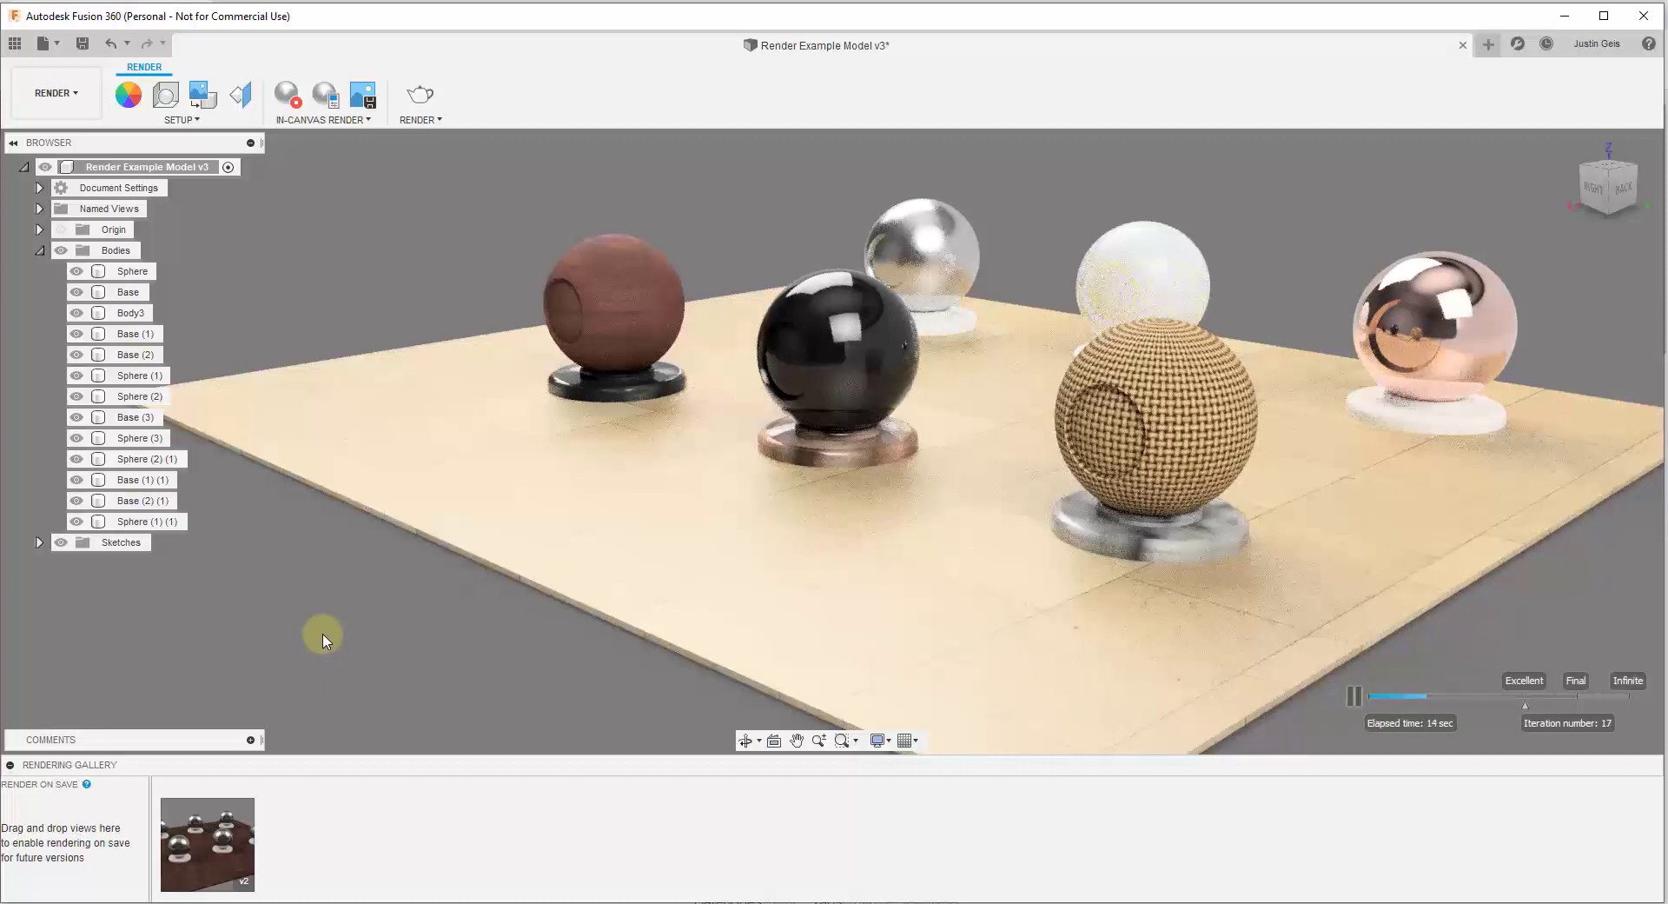
Examine the refining in-canvas render of the spheres, their bases and the marble tile floor.
click(1459, 432)
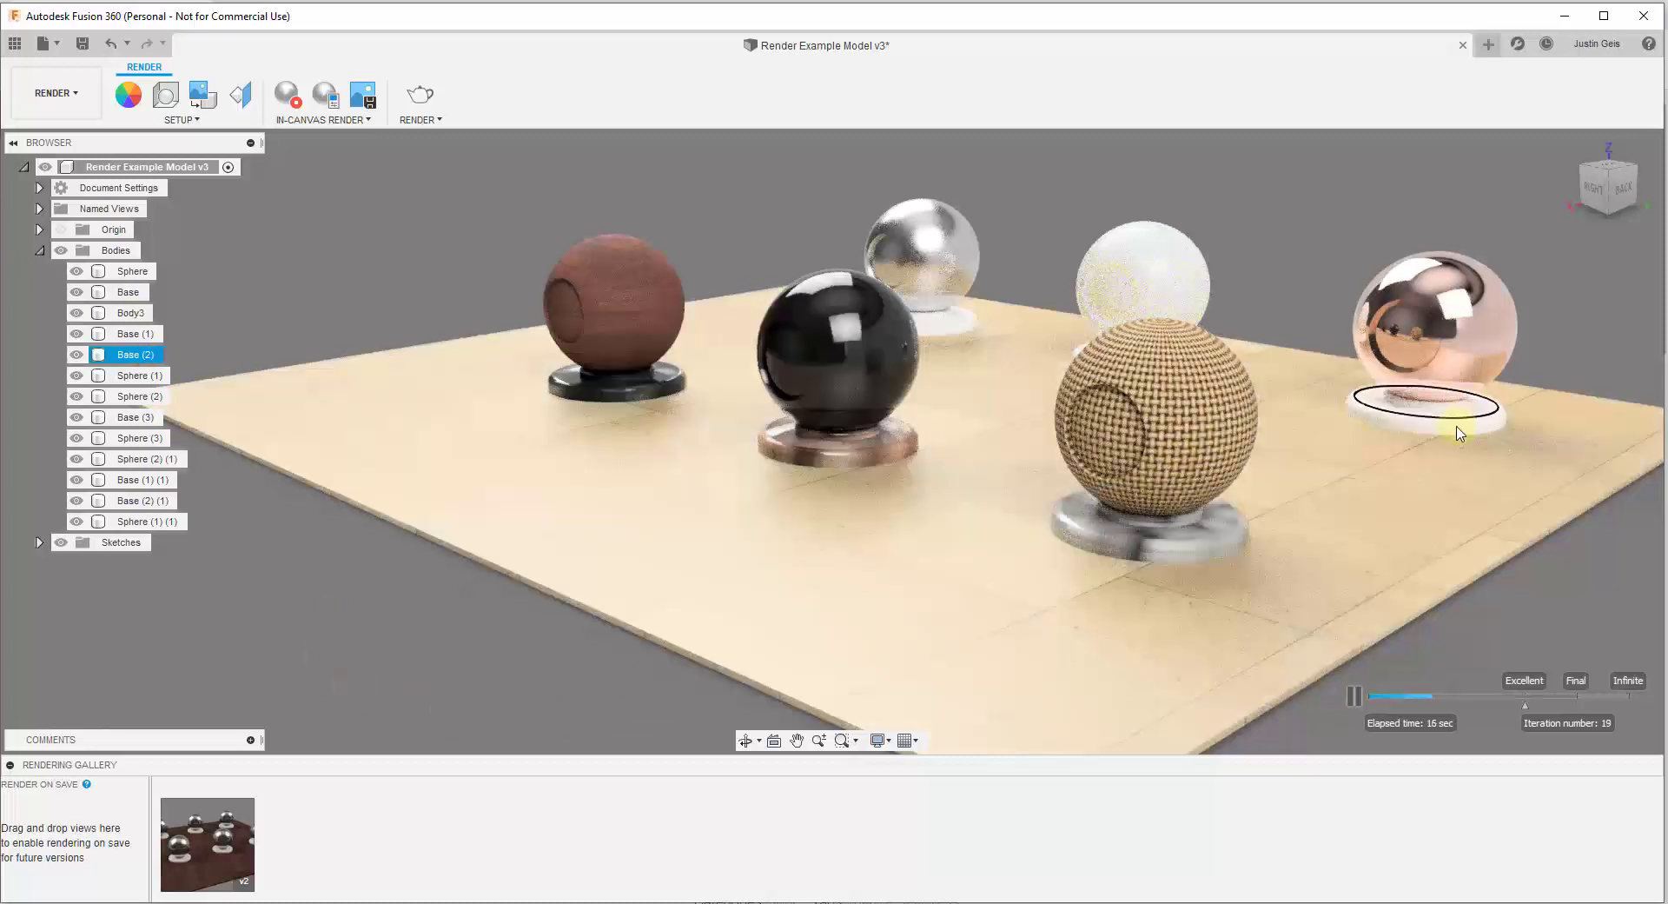
click(931, 339)
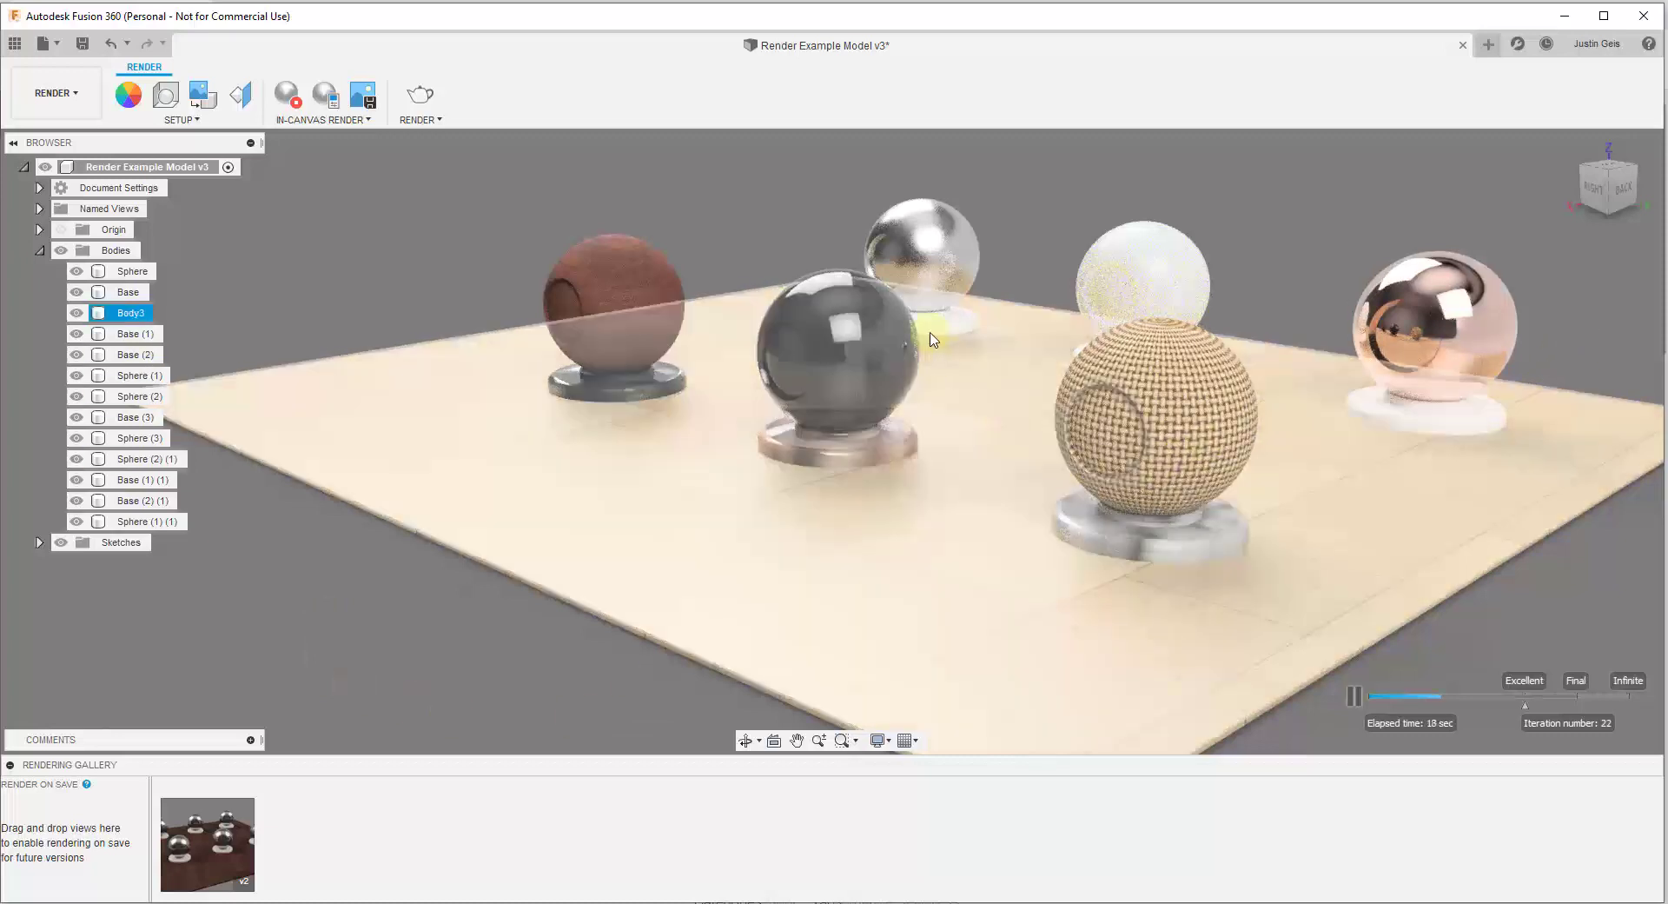
click(1084, 261)
click(969, 252)
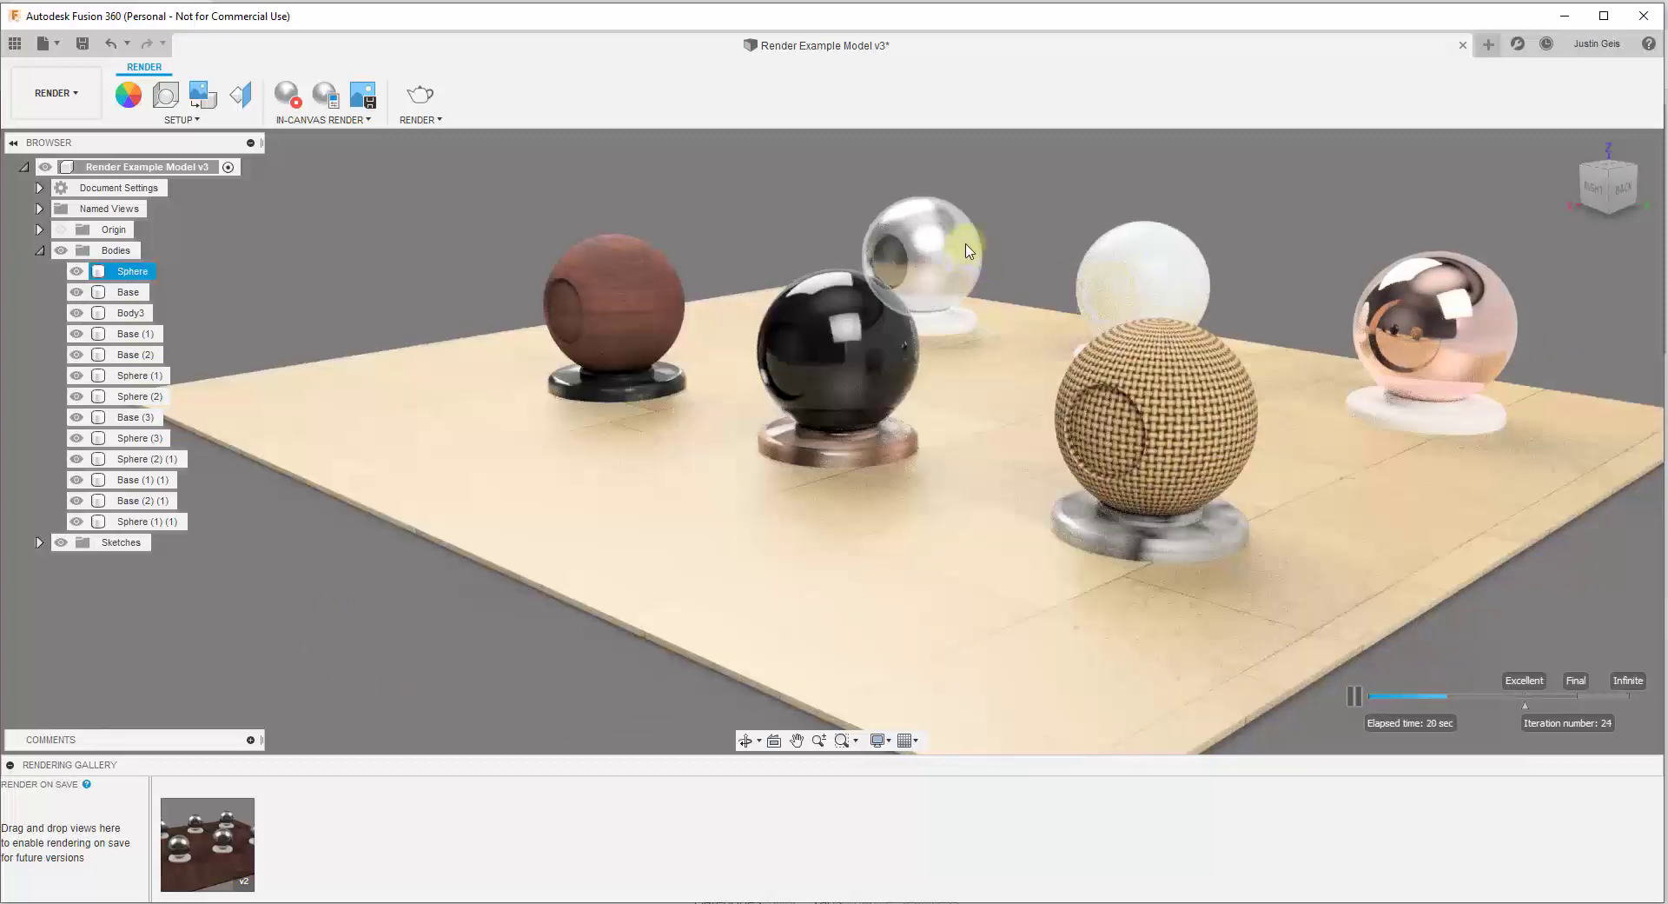
click(920, 534)
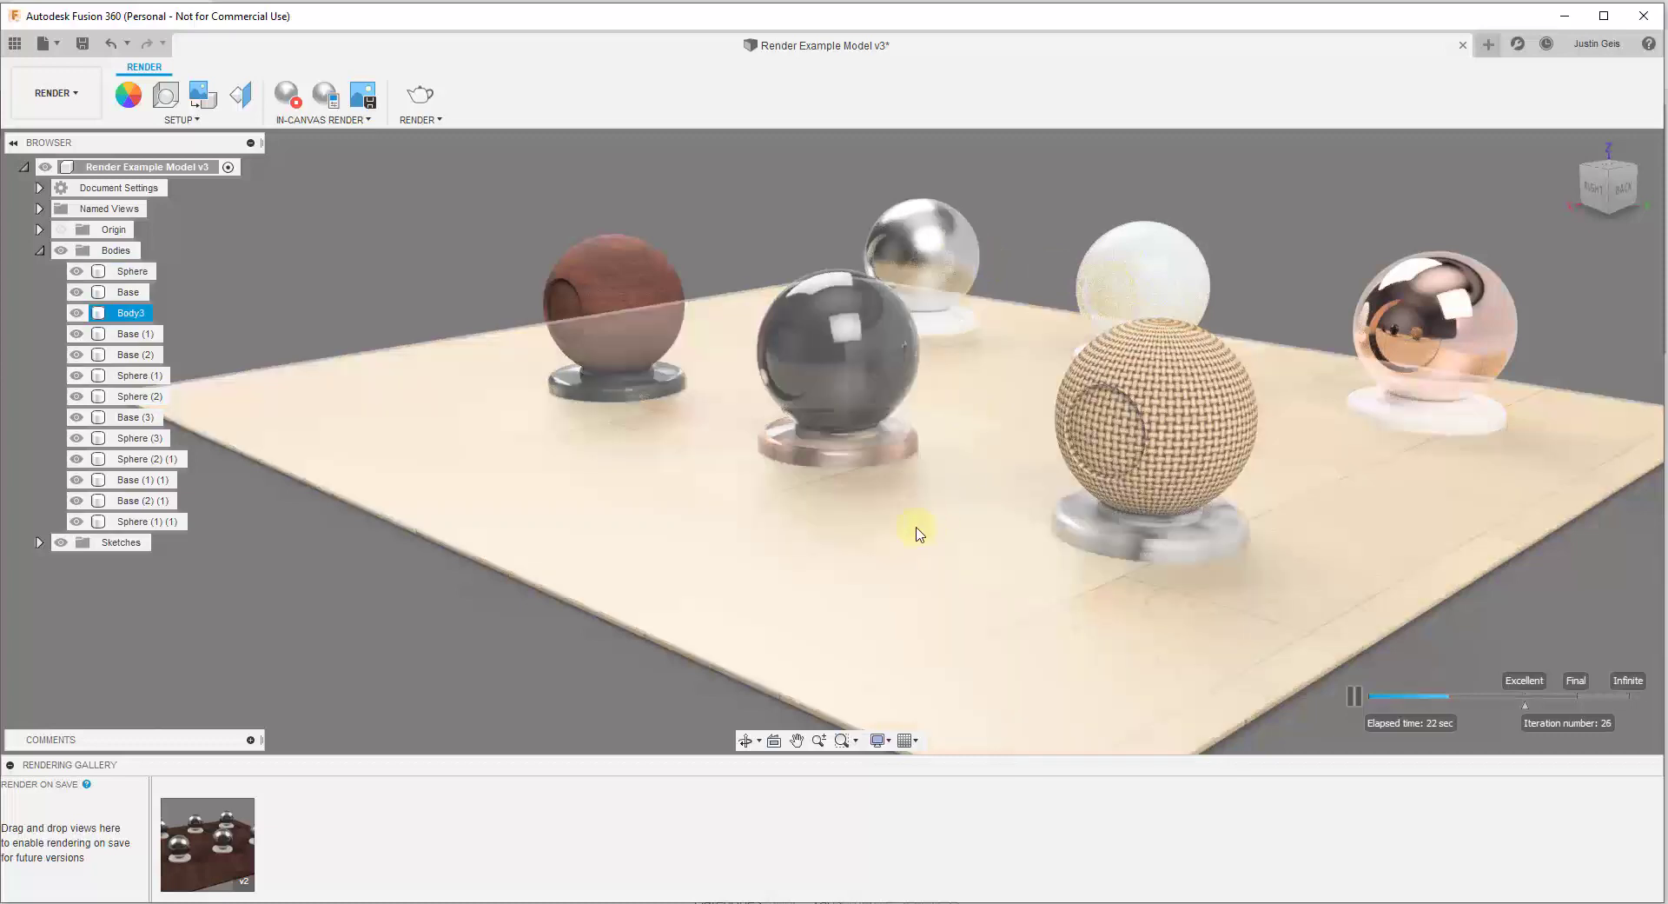
click(352, 246)
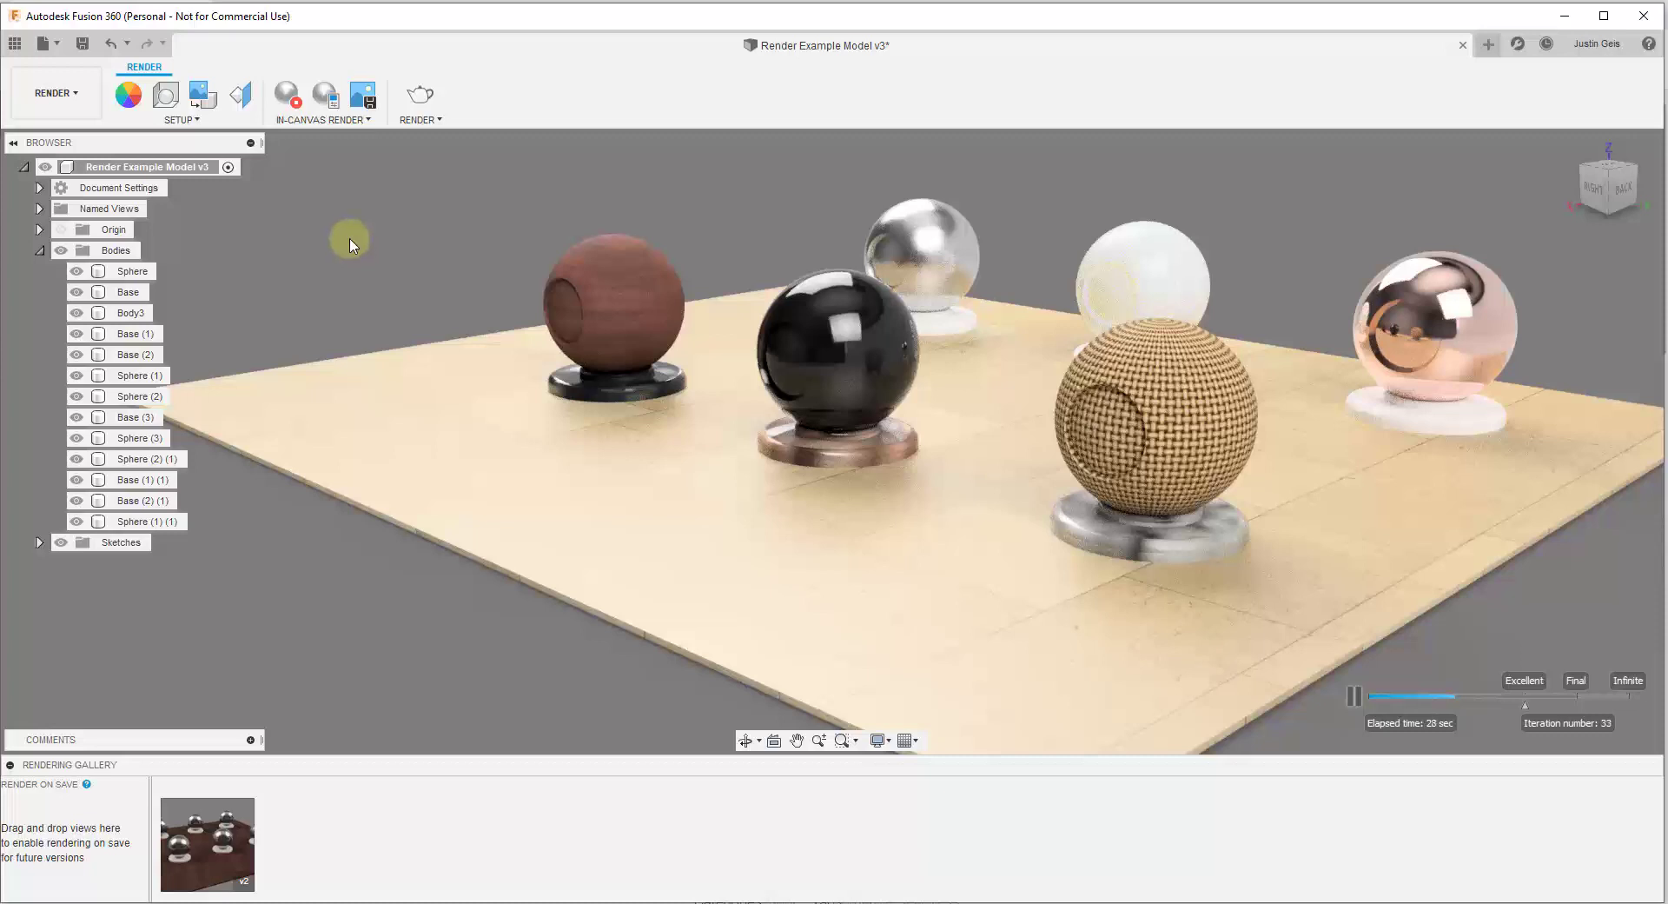
click(760, 464)
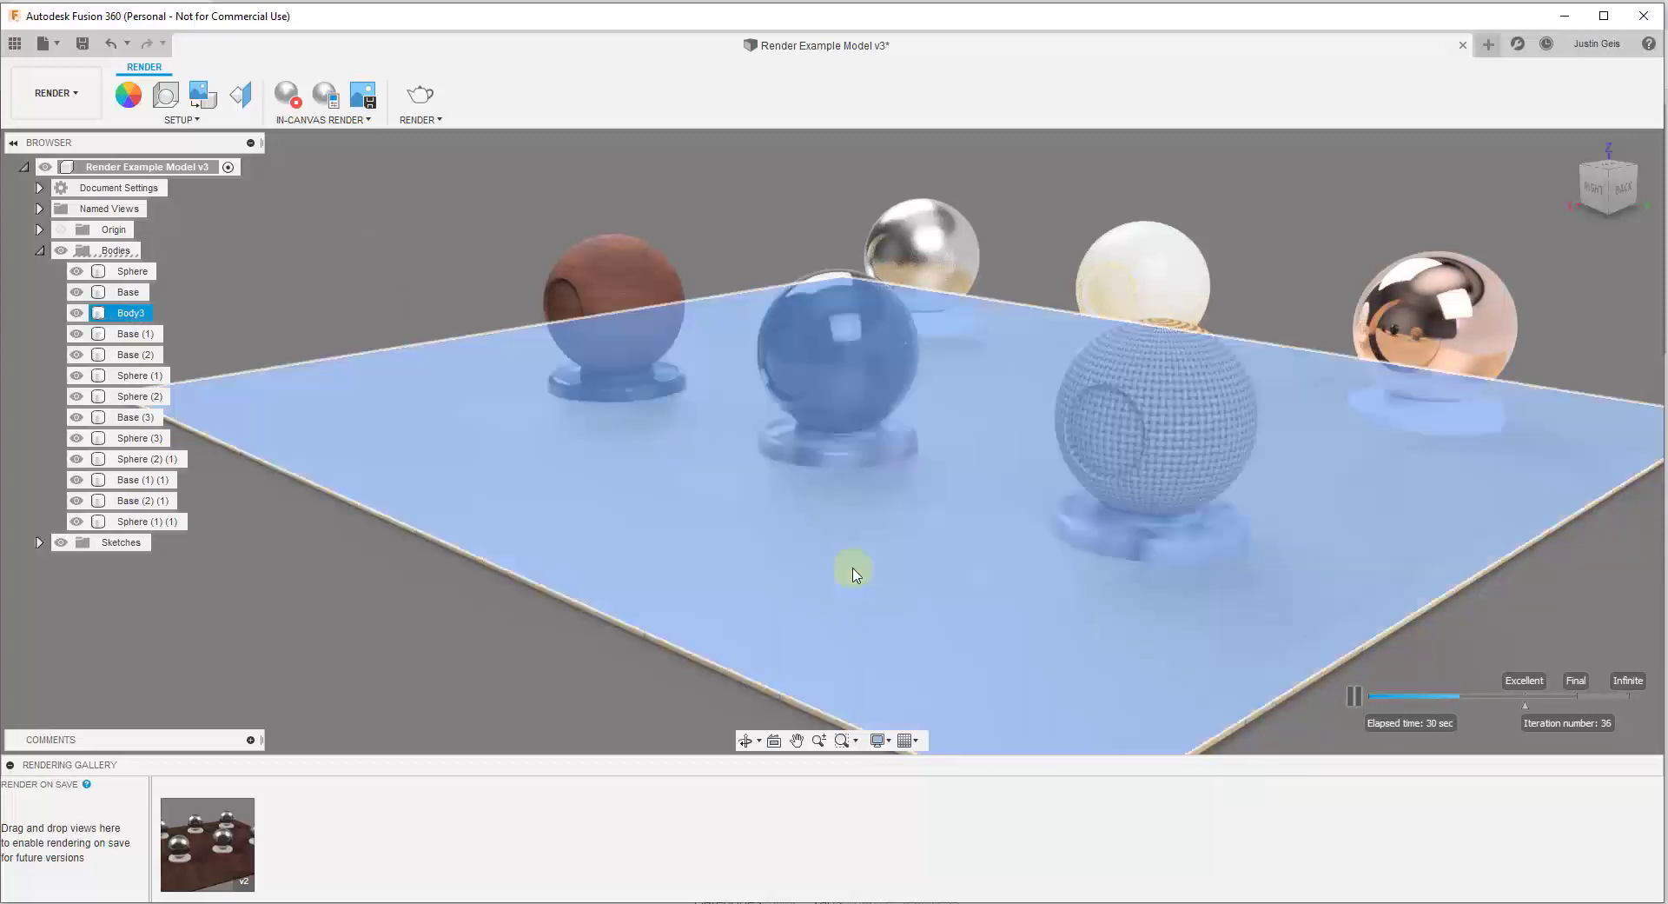
Set the Marble Tile appearance's glossiness to 79 in its advanced material settings and inspect the floor's shine.
click(138, 95)
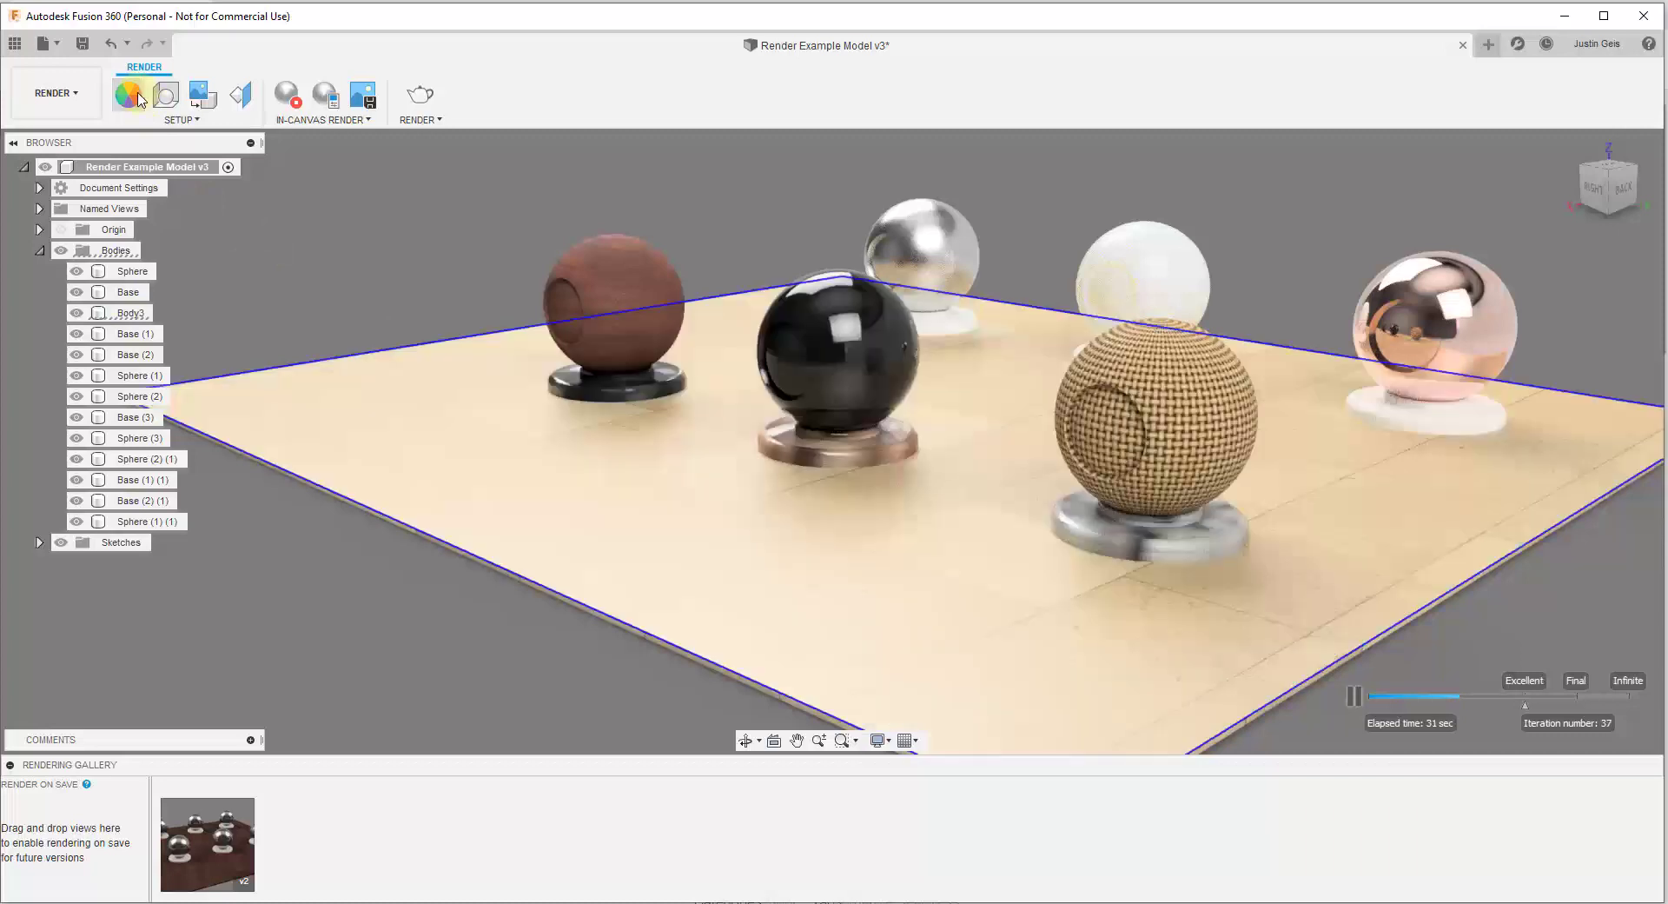
click(1648, 283)
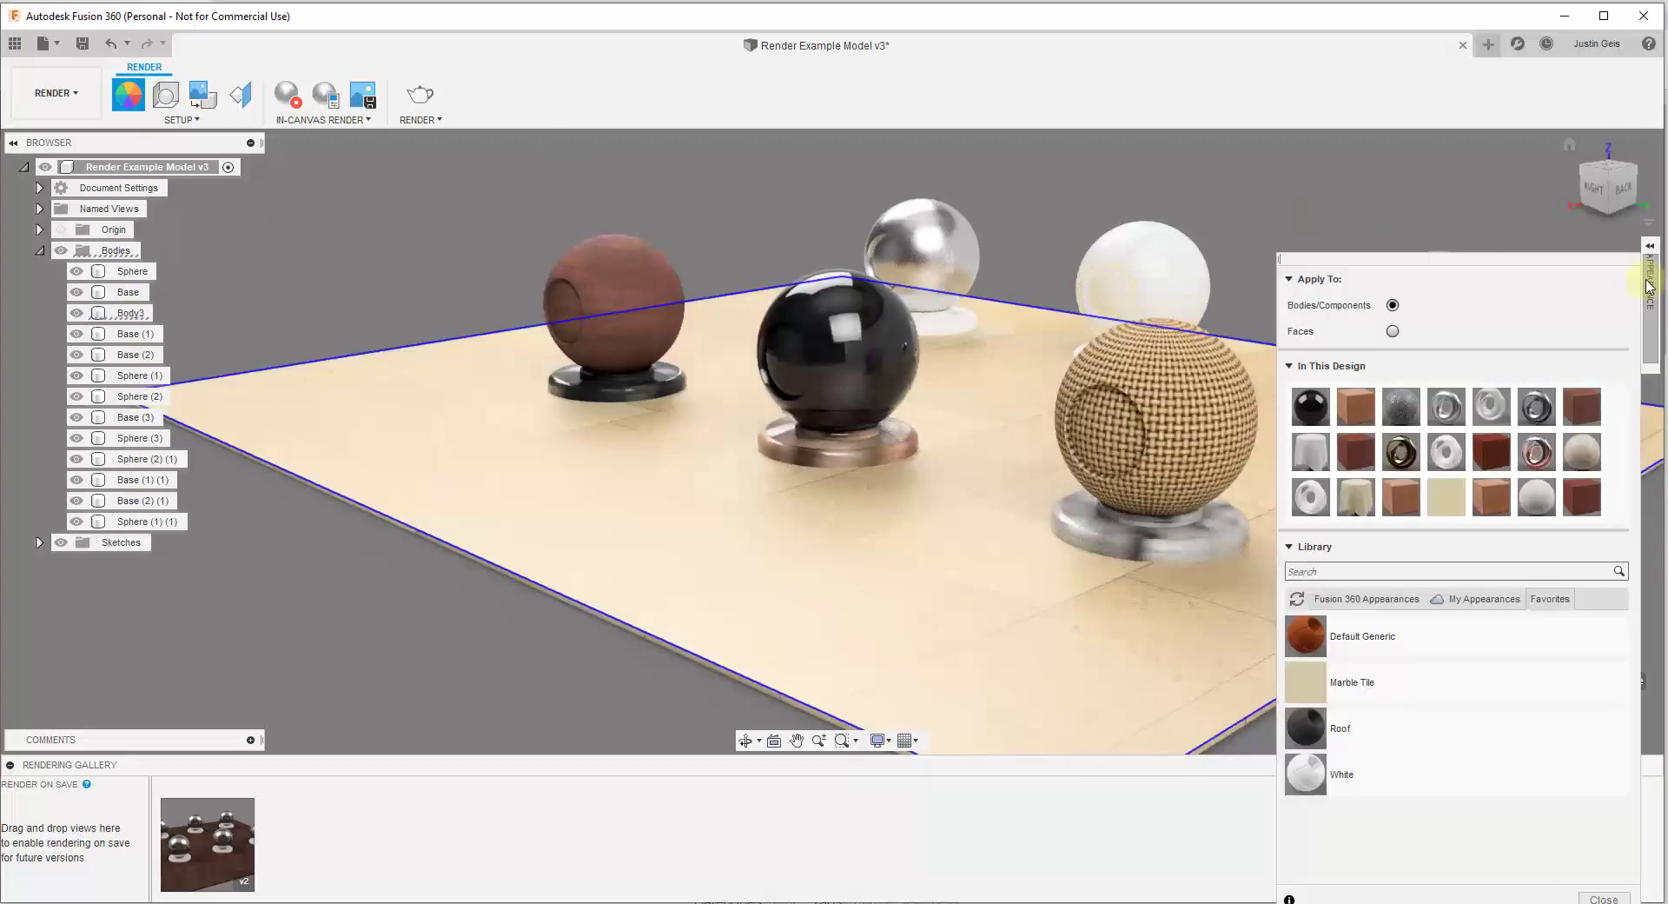
click(1650, 248)
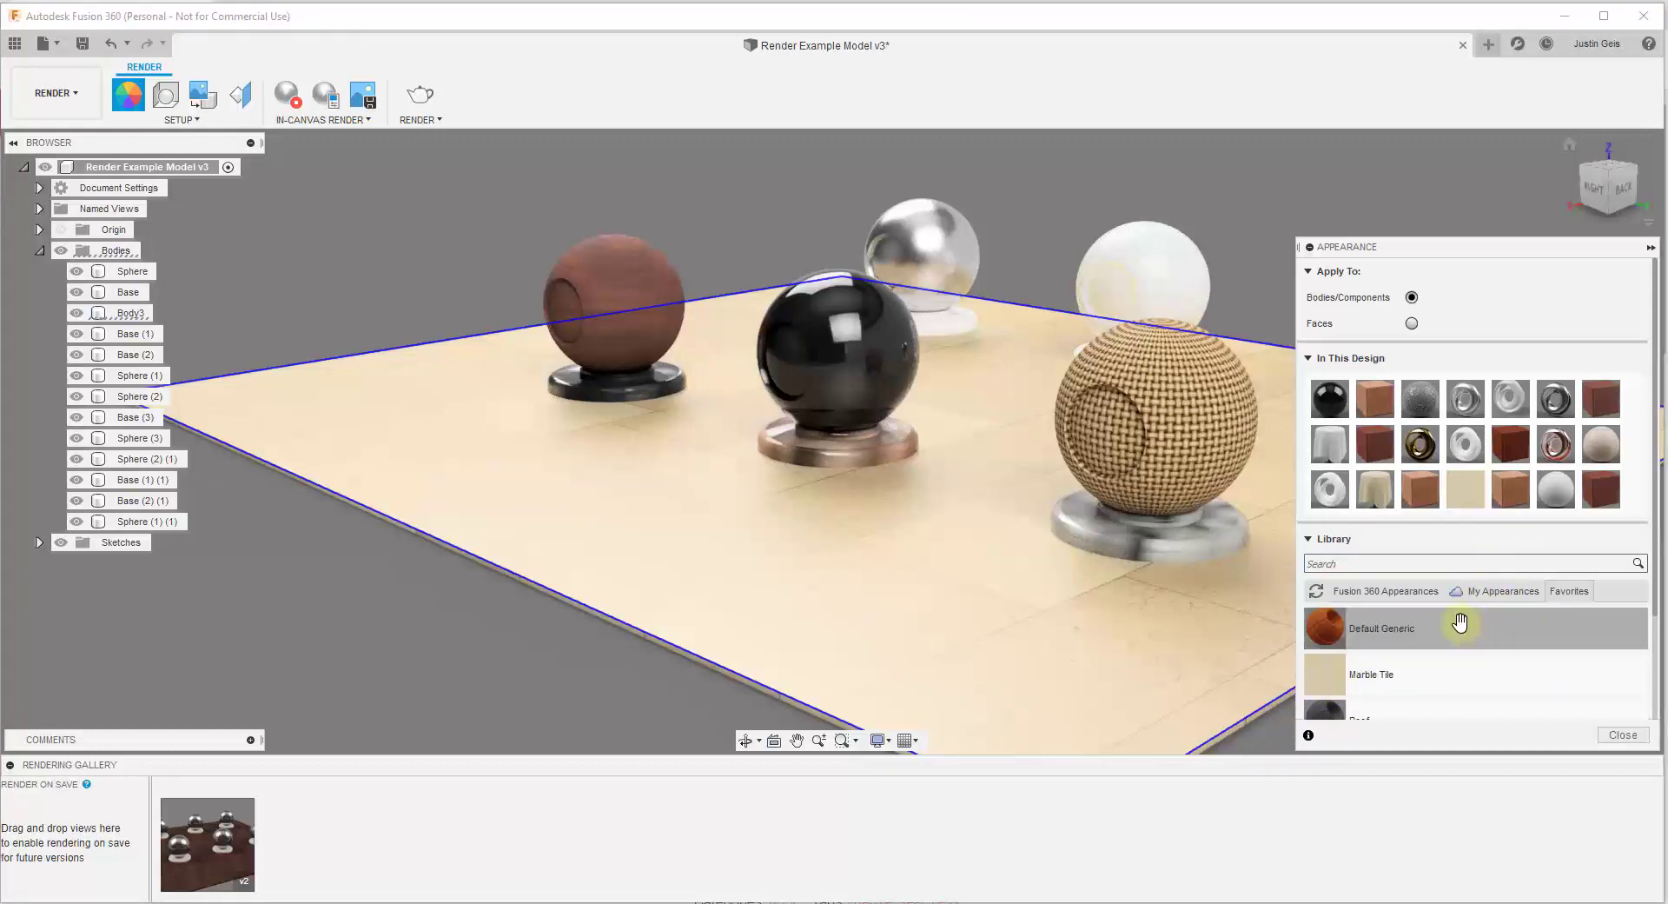
double_click(1467, 494)
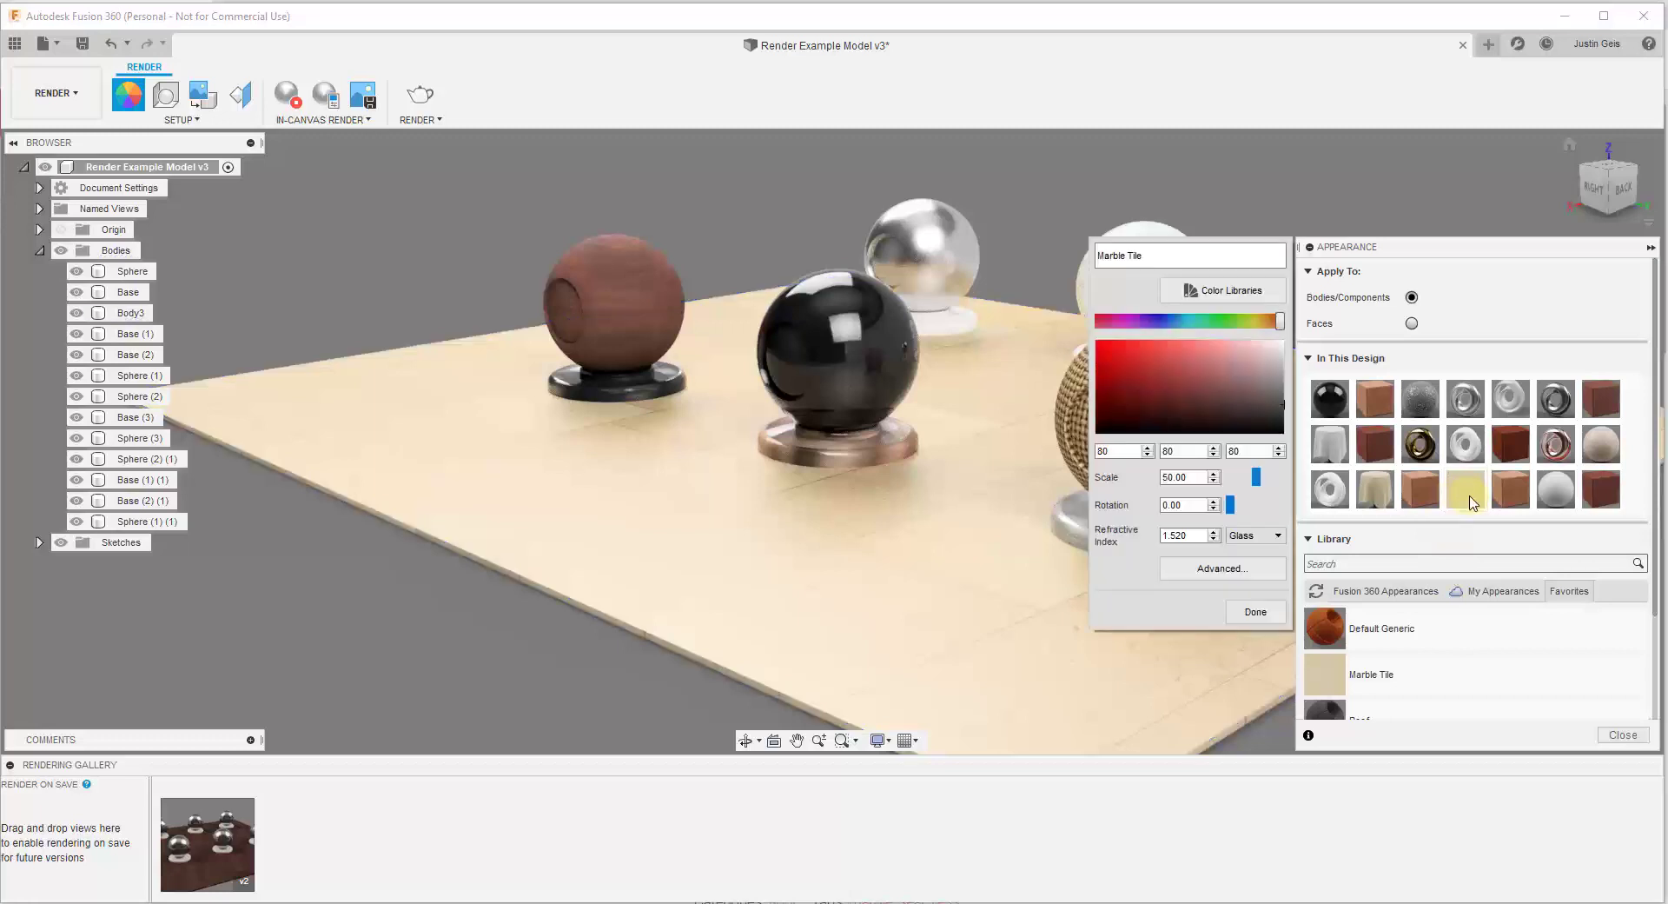
click(1227, 578)
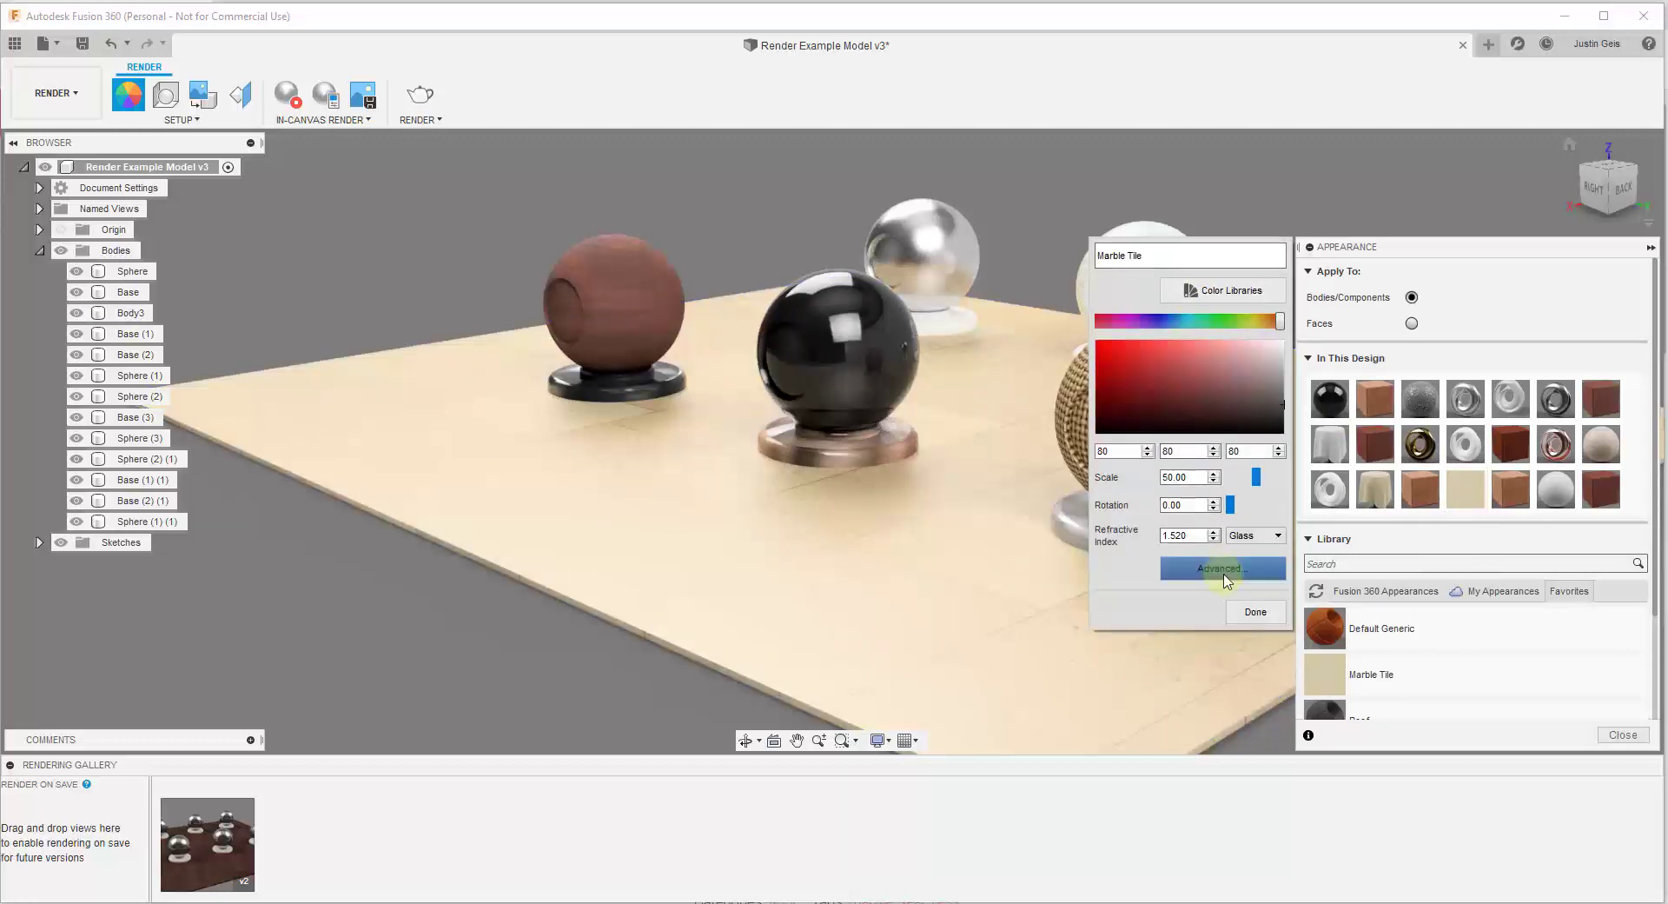
drag(1132, 231, 1424, 180)
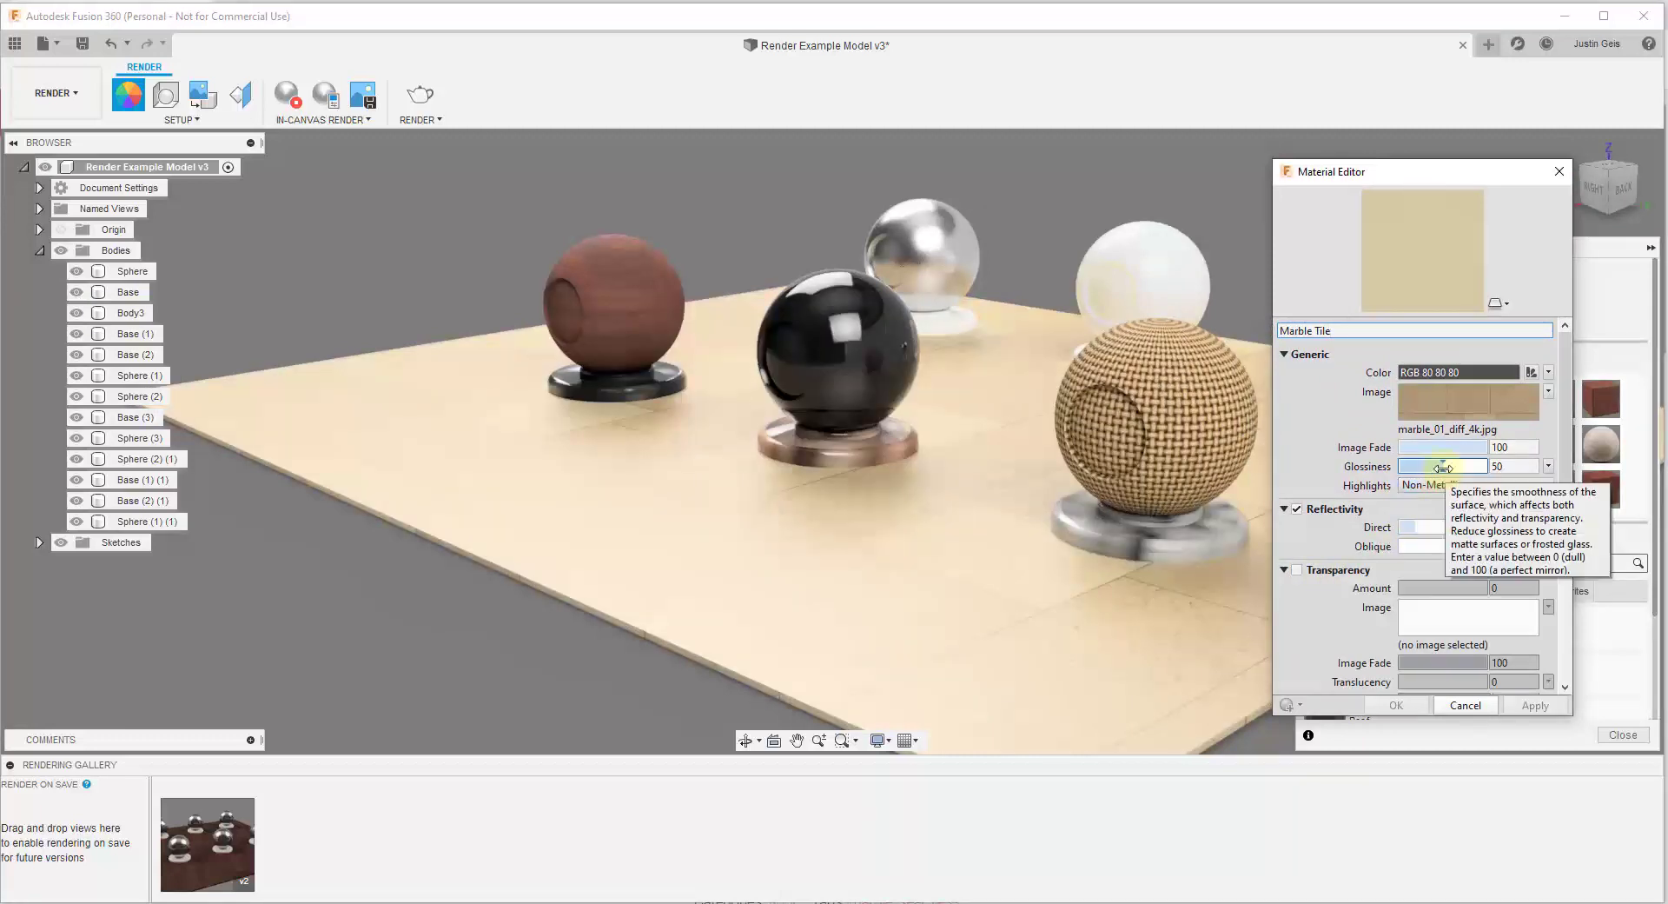
drag(1443, 466, 1468, 467)
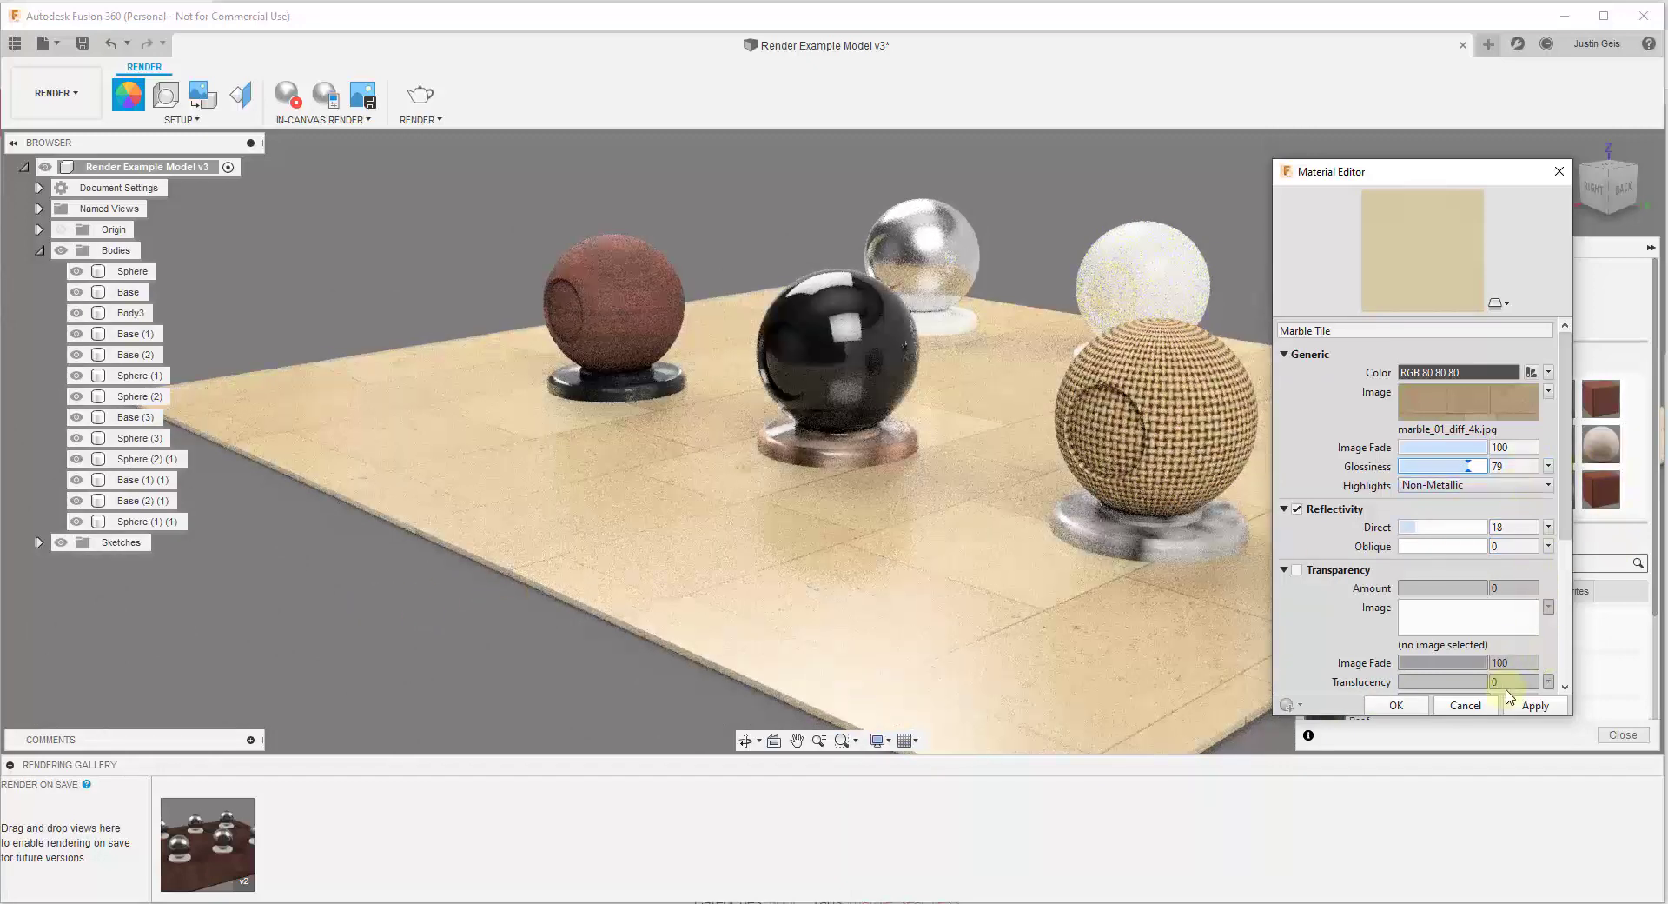
click(876, 534)
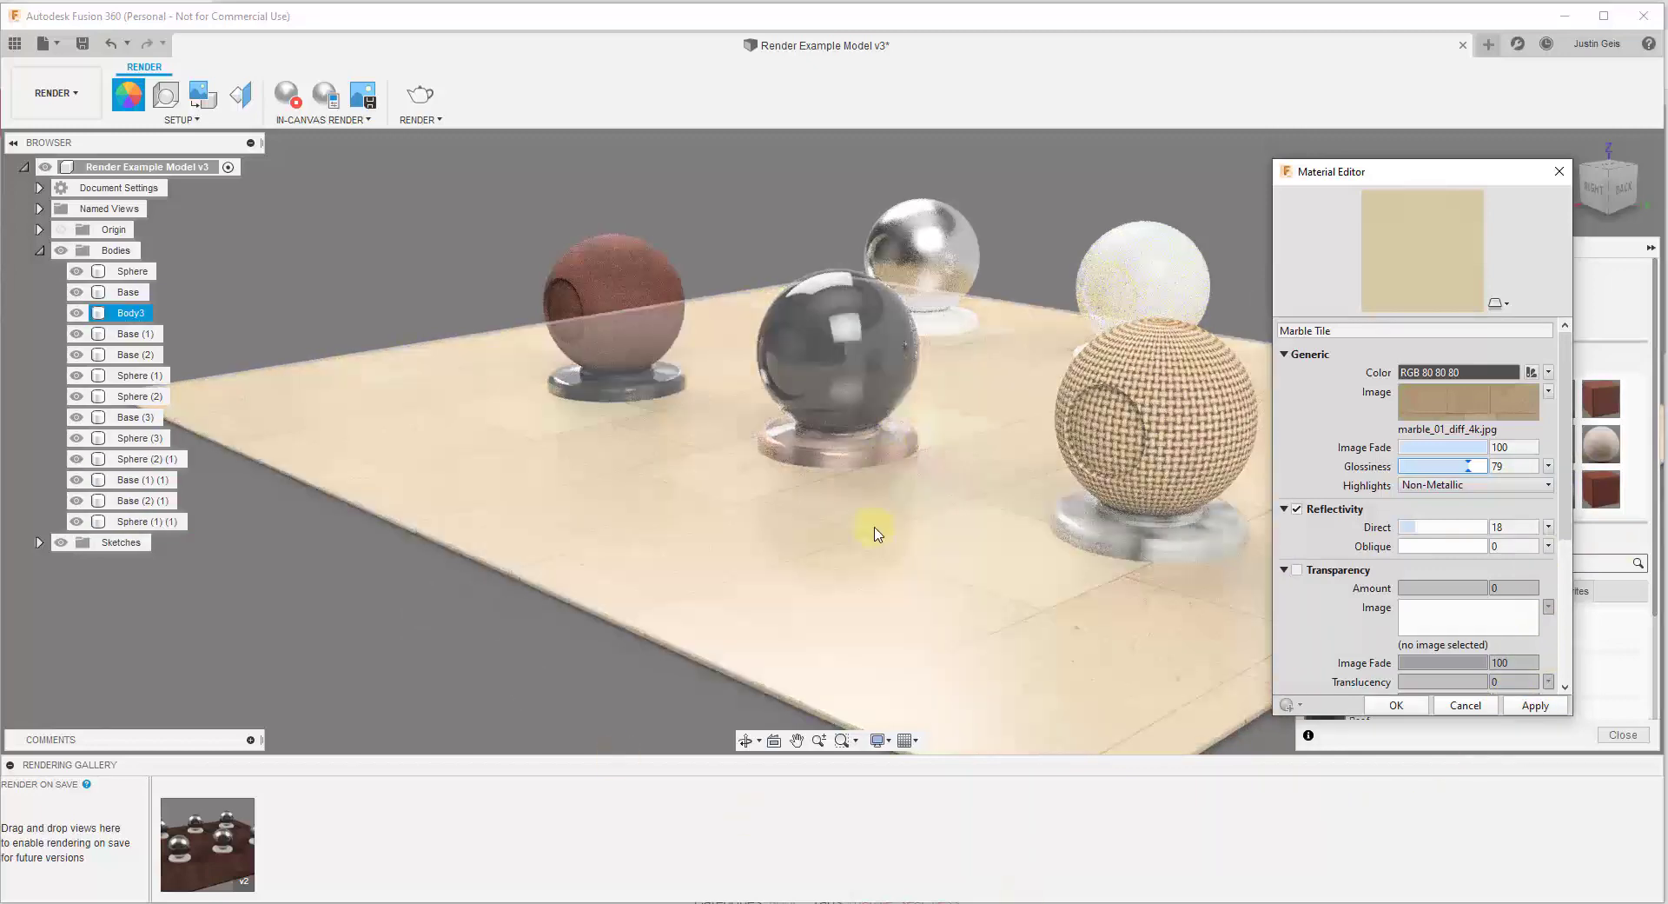
click(878, 439)
click(713, 465)
click(910, 428)
key(Escape)
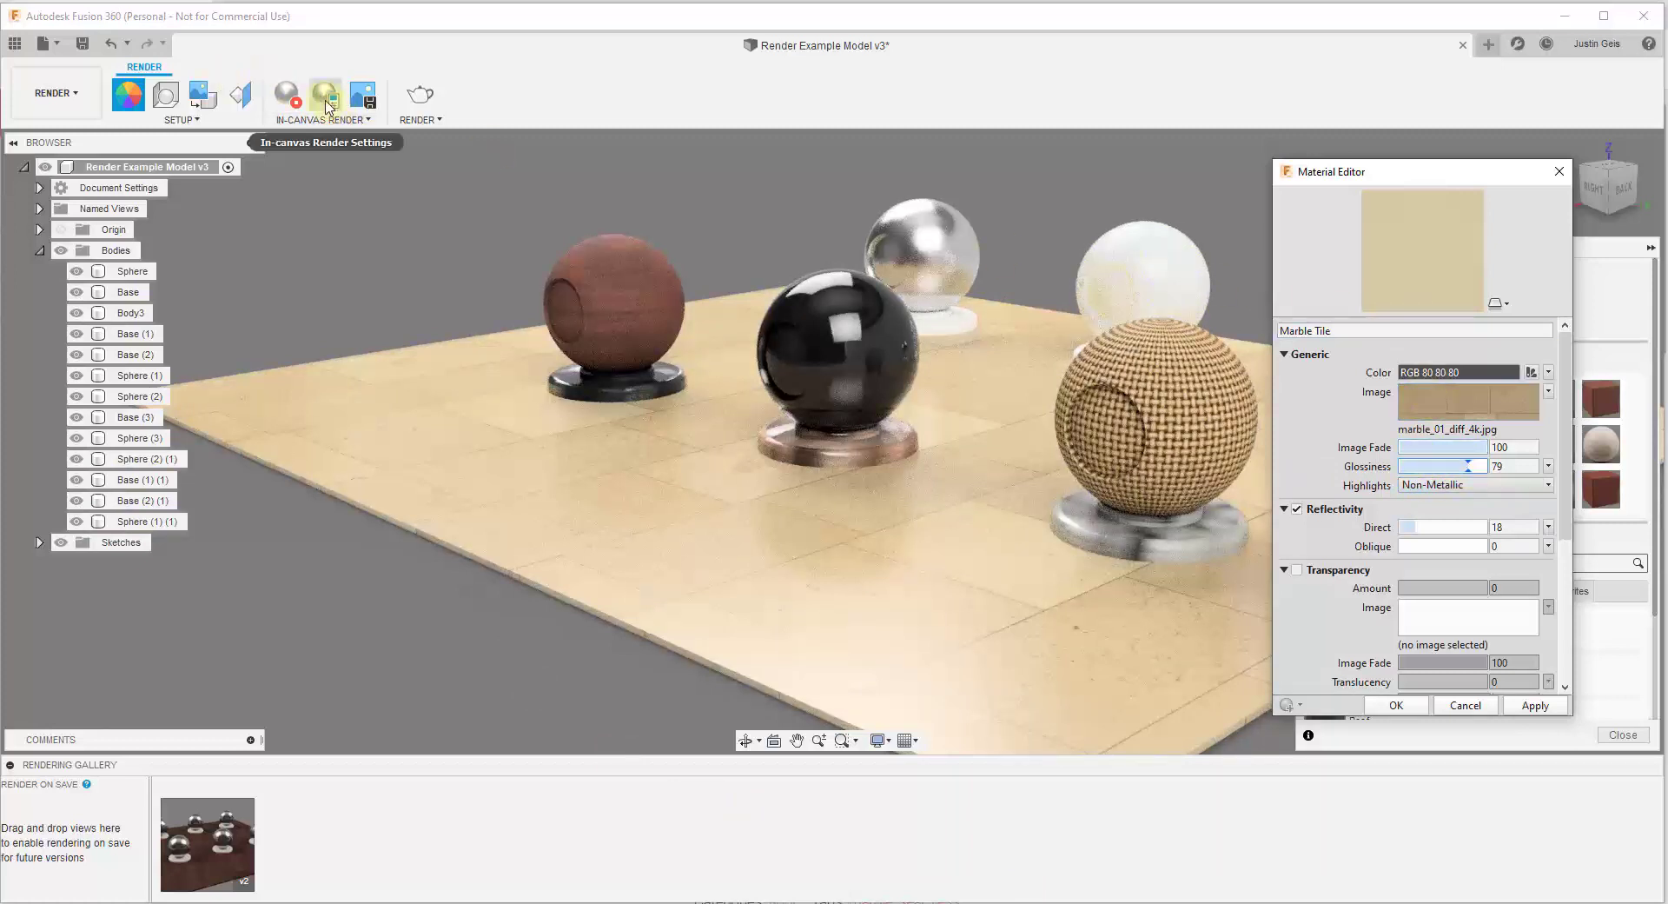
Try the Sharp Highlights environment on the scene, and replace it with Rim Highlights from the environment library.
click(167, 97)
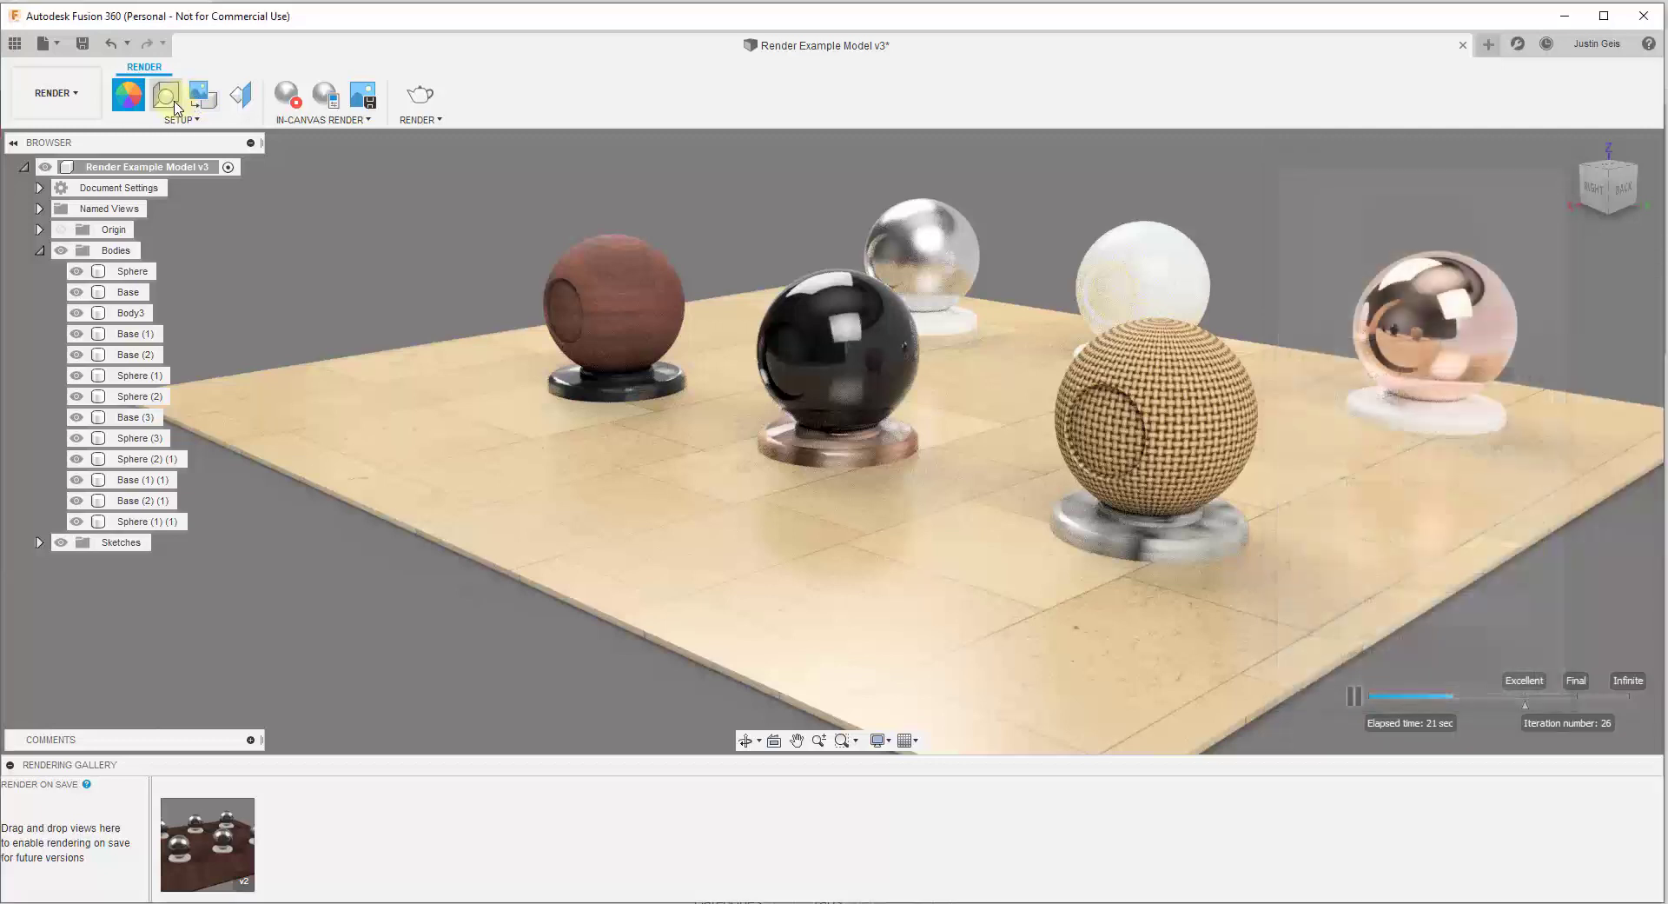
click(1533, 270)
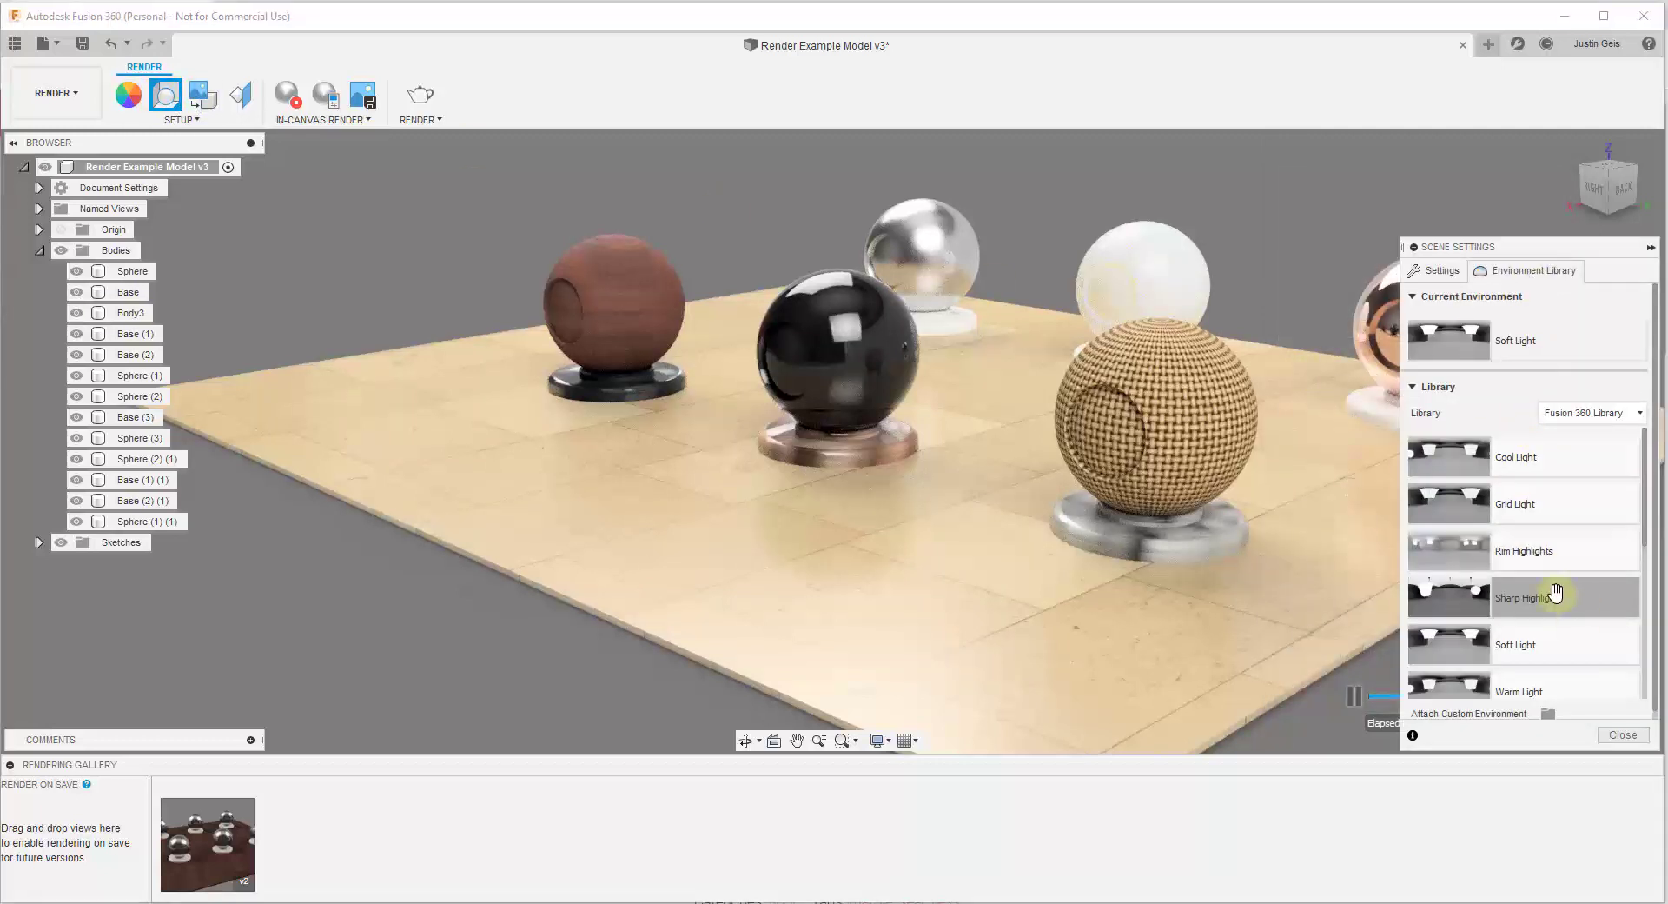
drag(1541, 606, 1507, 346)
drag(1524, 550, 1517, 341)
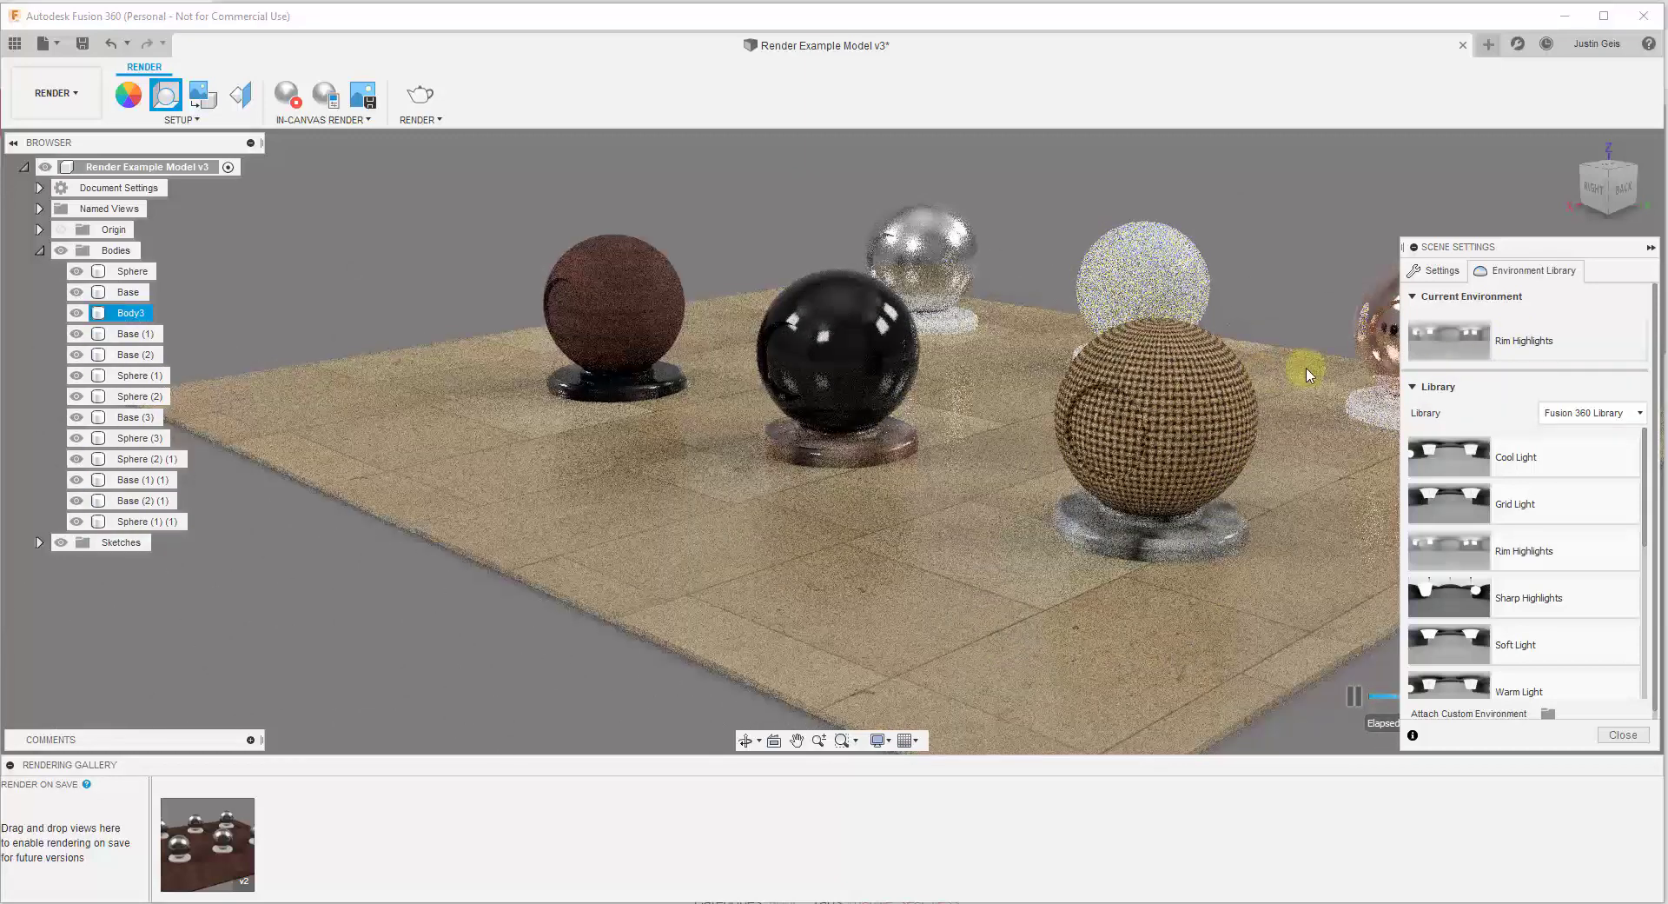
Set the scene's environment brightness to 2000 lx and close the scene settings.
click(1435, 270)
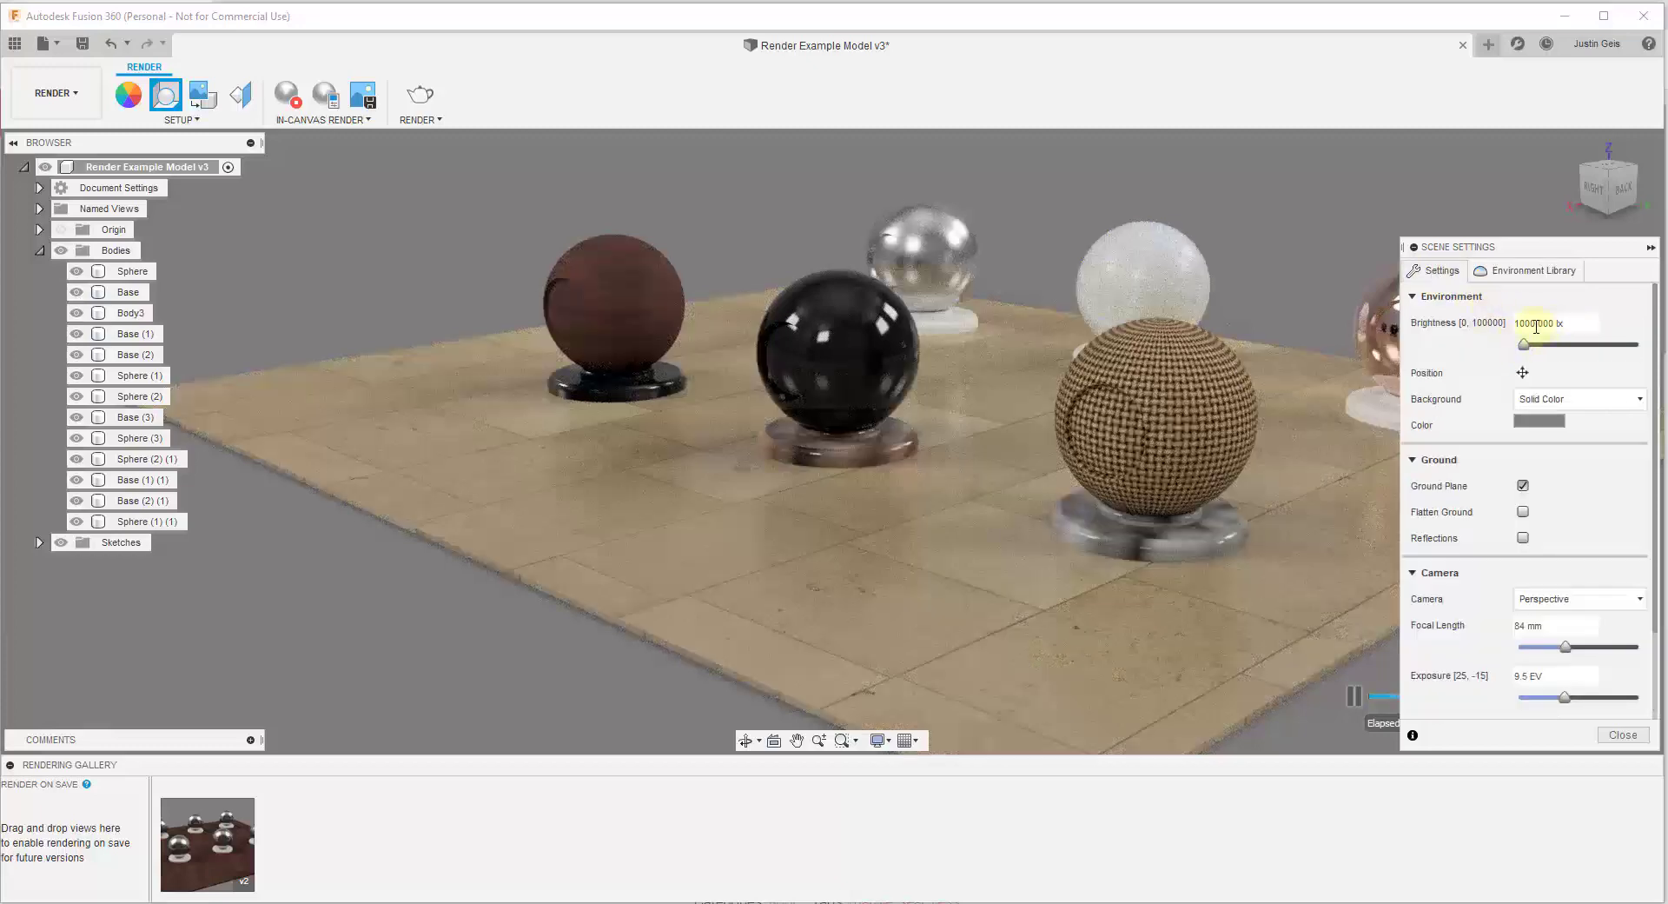
drag(1531, 348, 1519, 345)
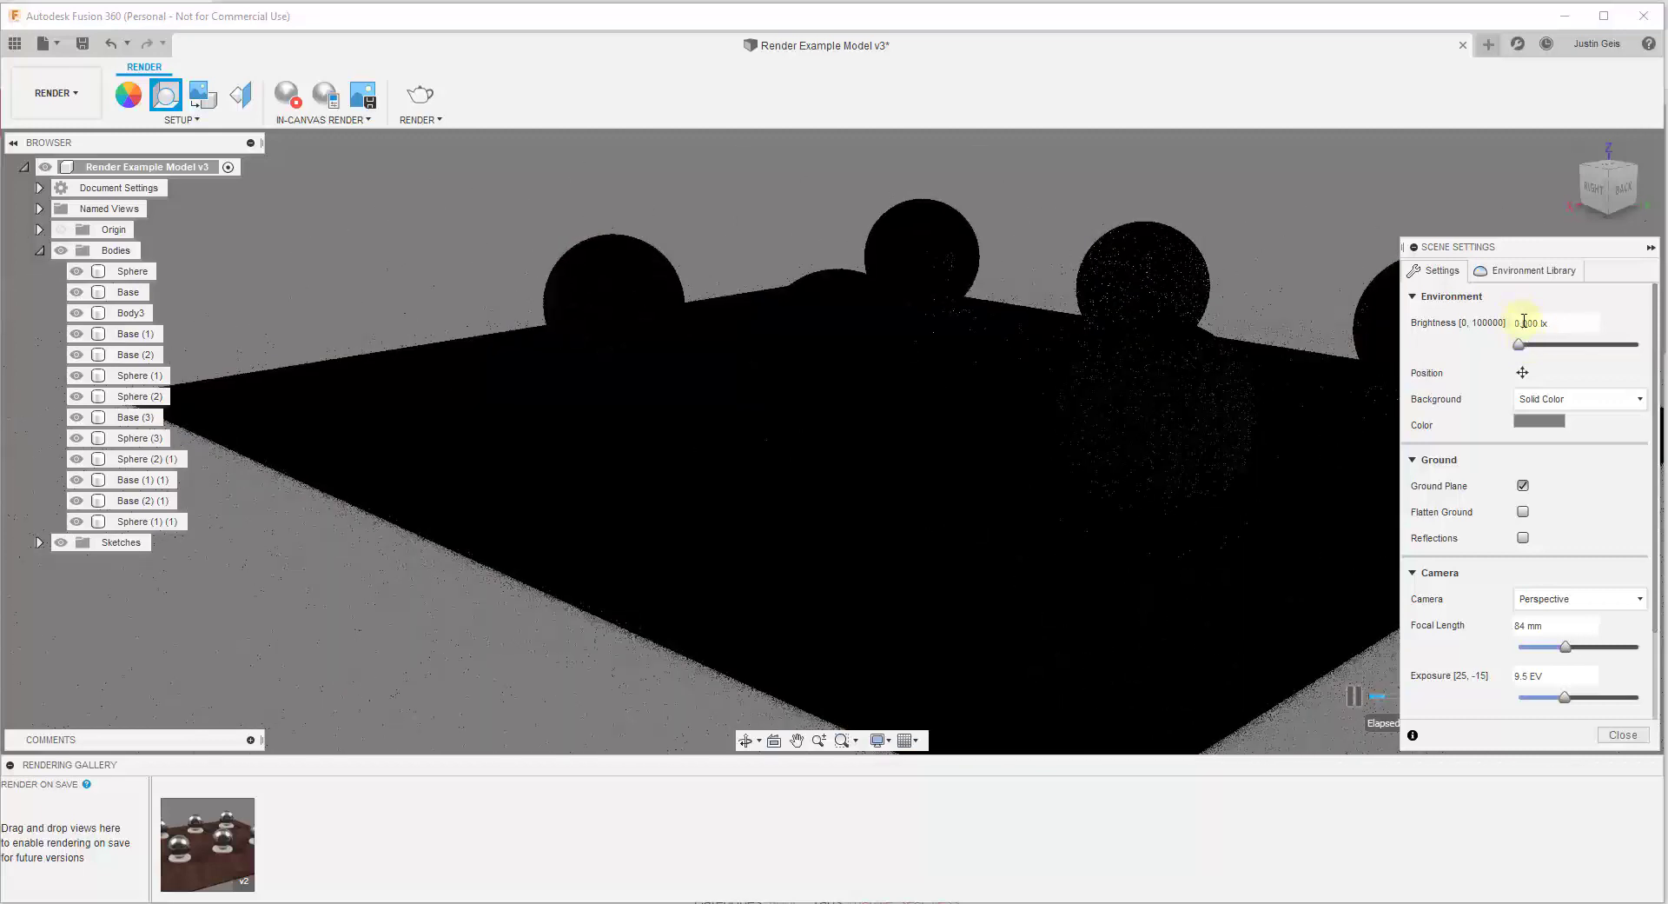
text(1500)
key(Return)
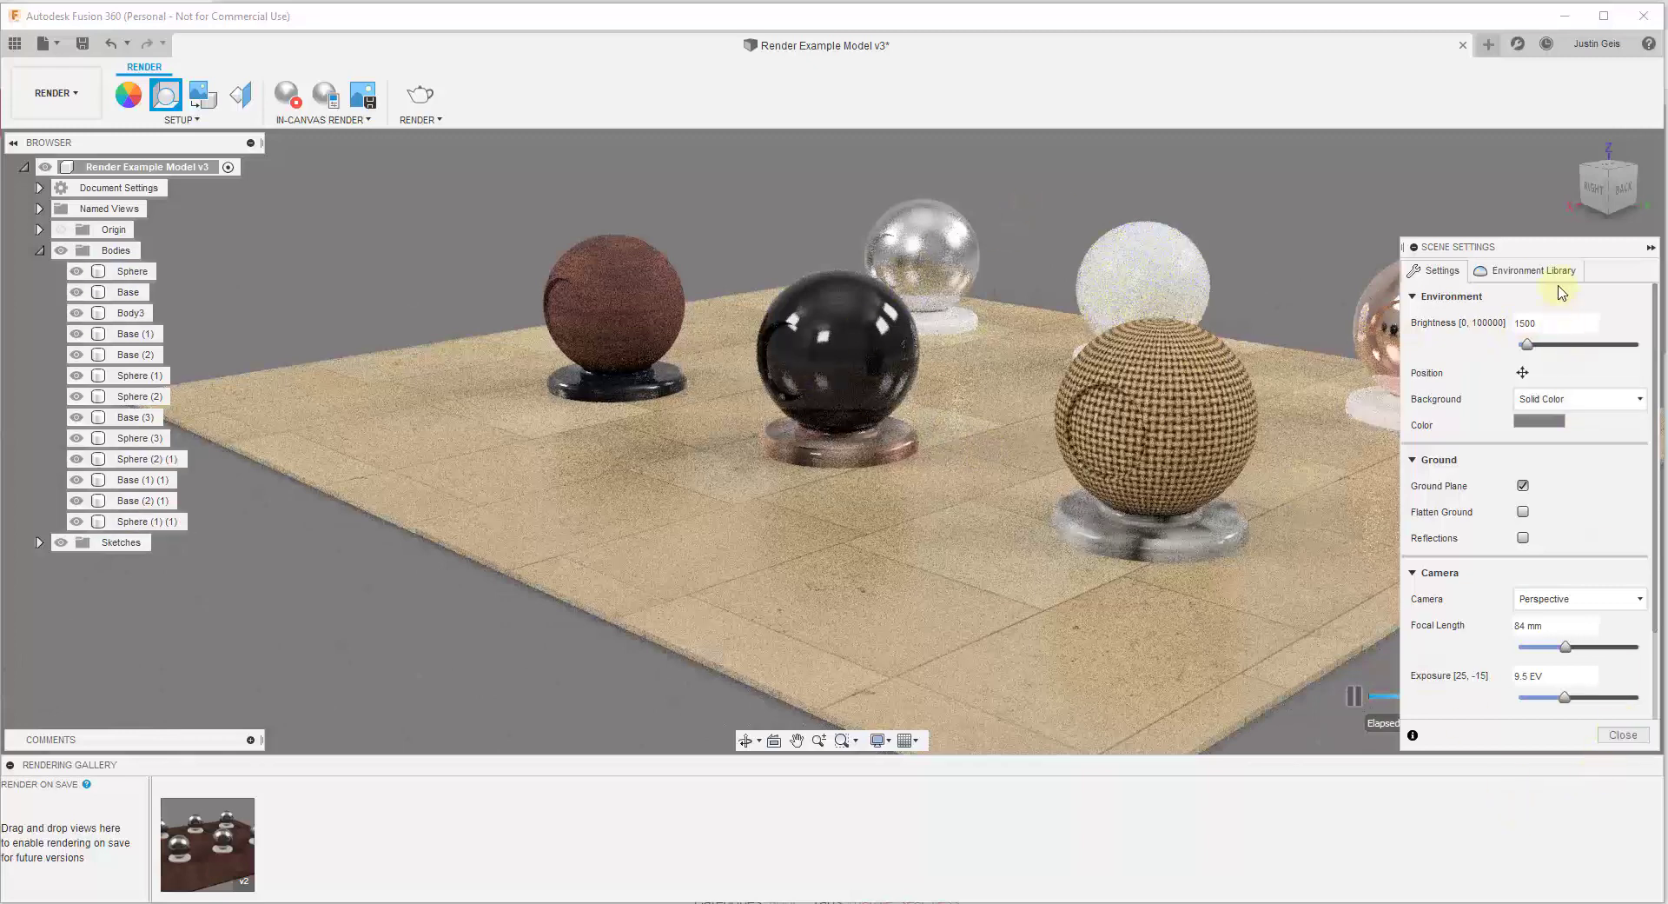
text(2000)
key(Return)
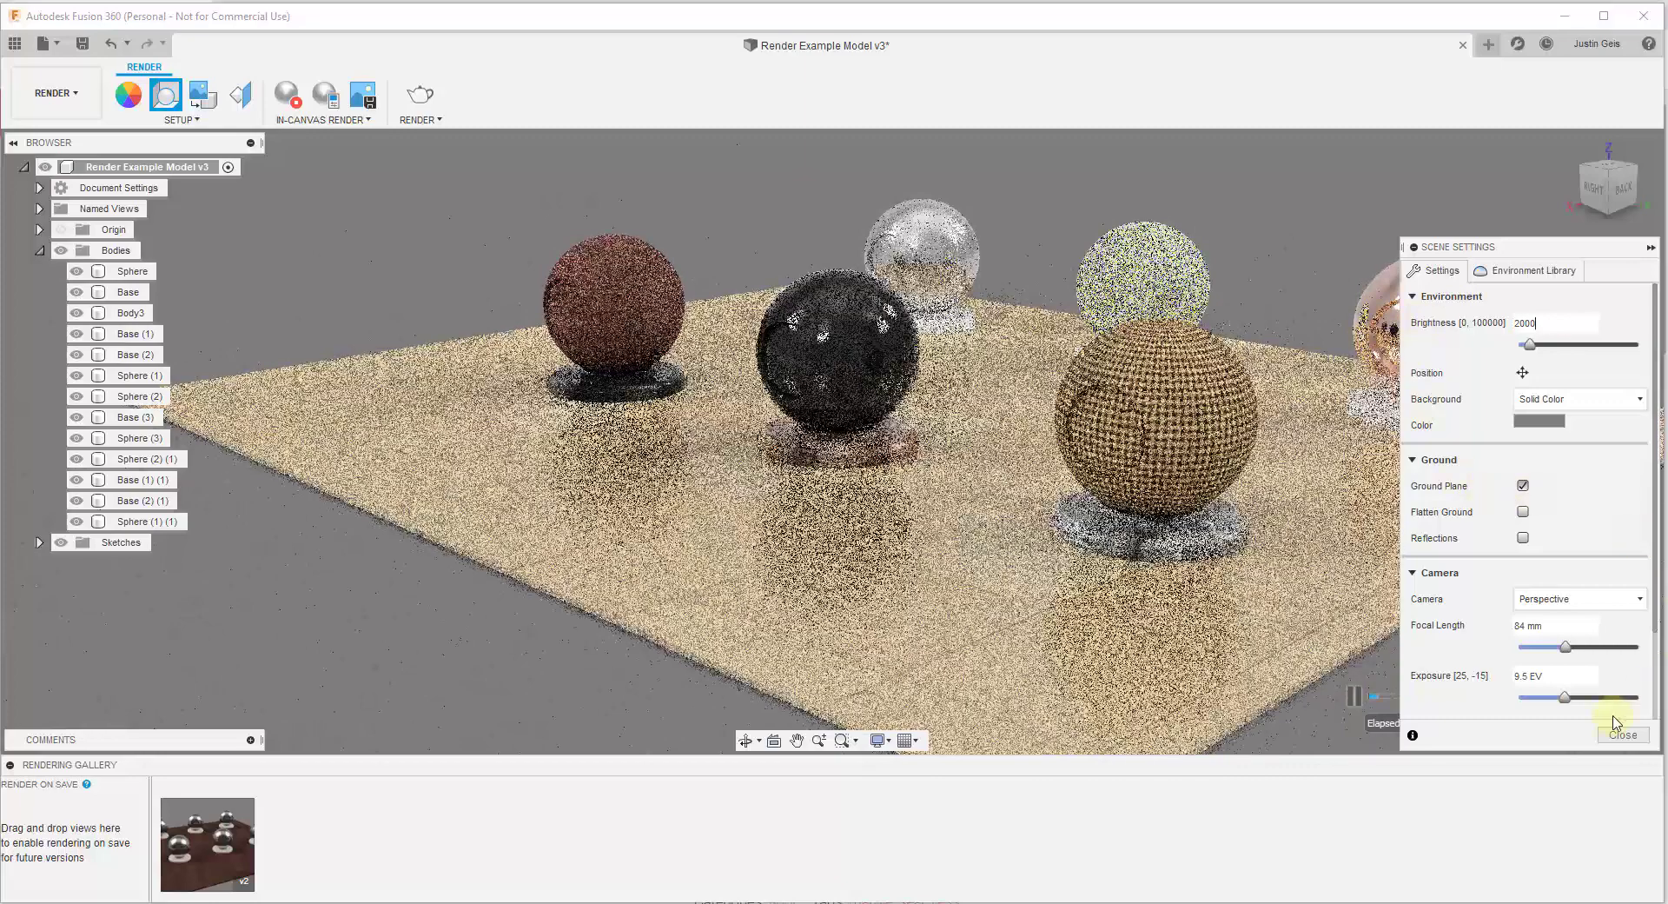
click(1621, 733)
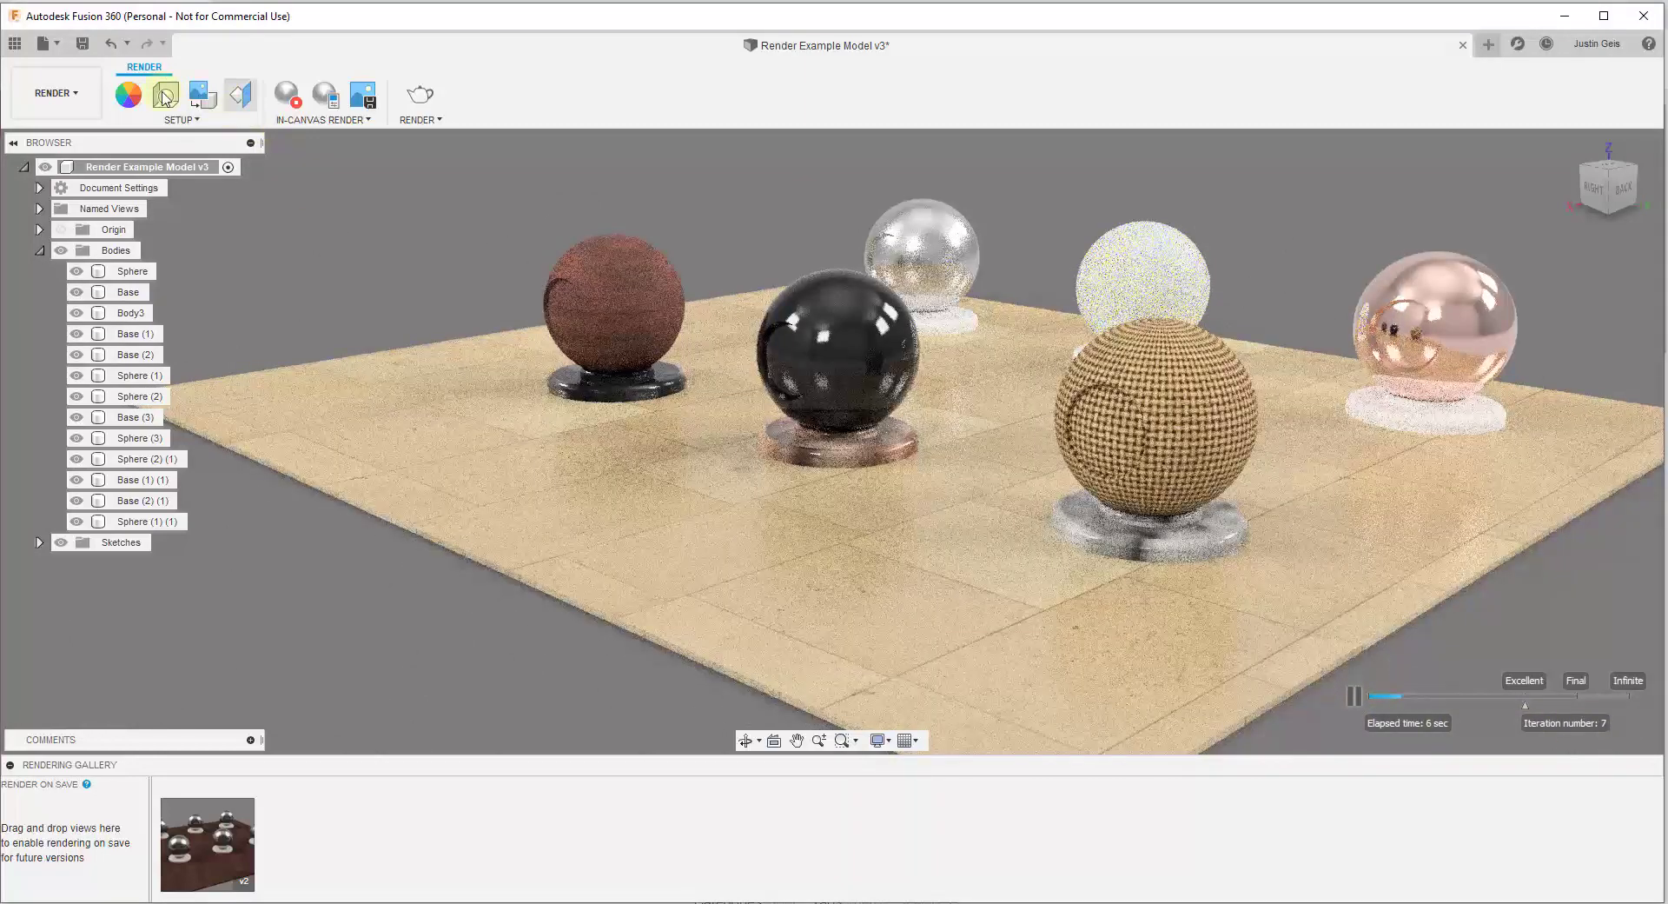
Set the direct reflectivity of the floor's Marble Tile appearance to 50 and inspect the reflections of the spheres.
click(128, 96)
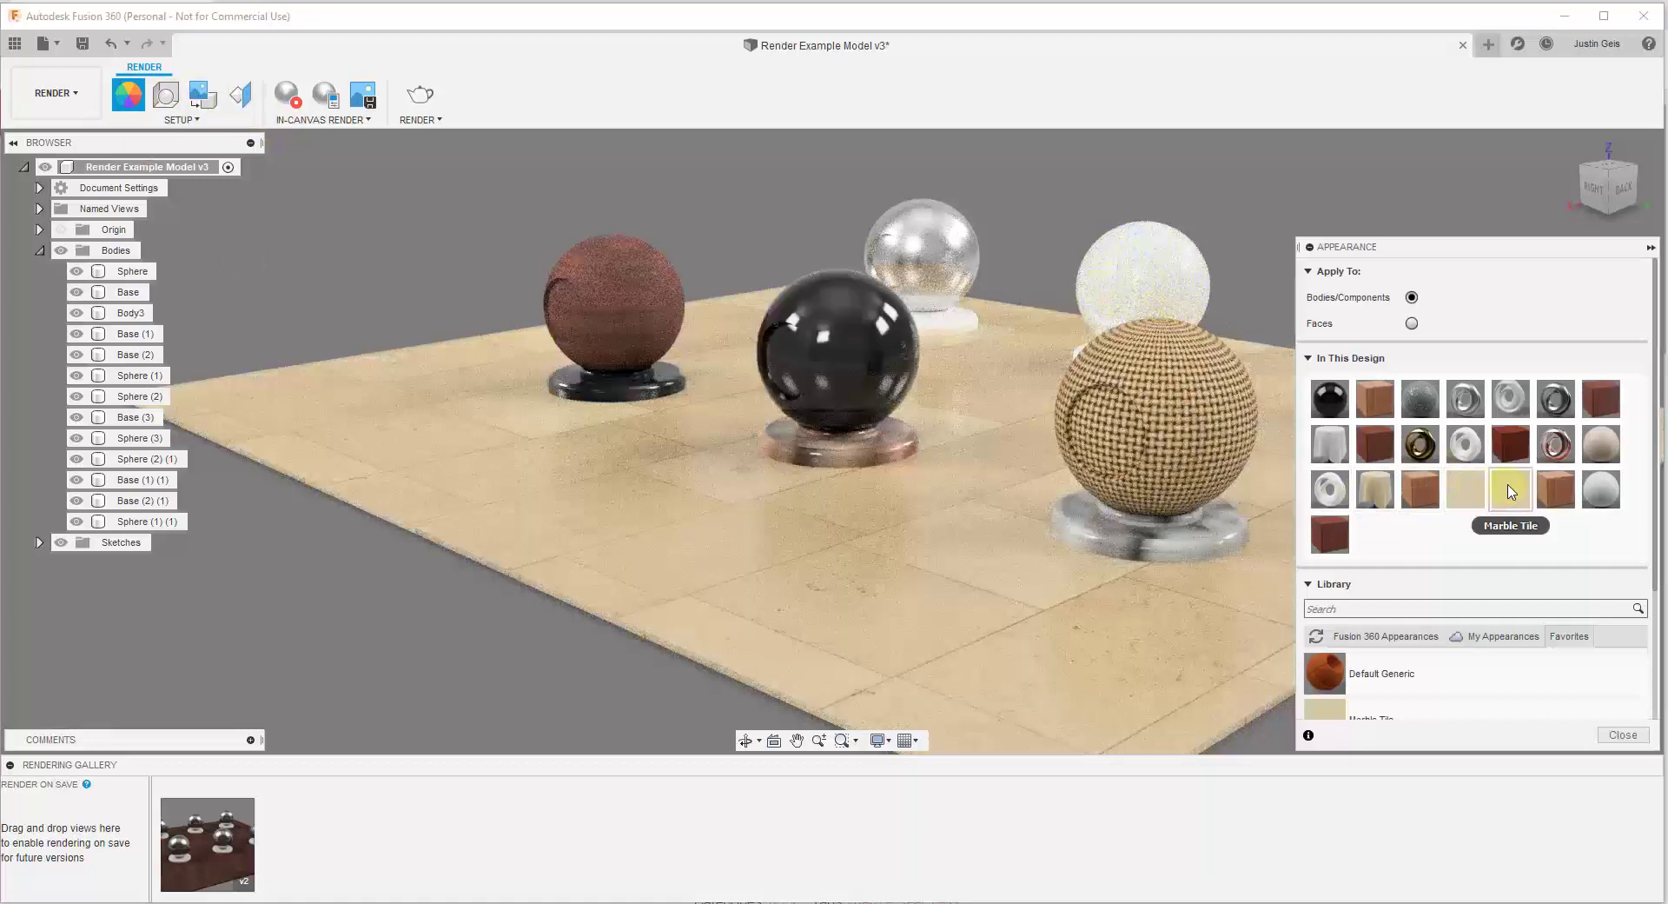
drag(1512, 491, 1046, 584)
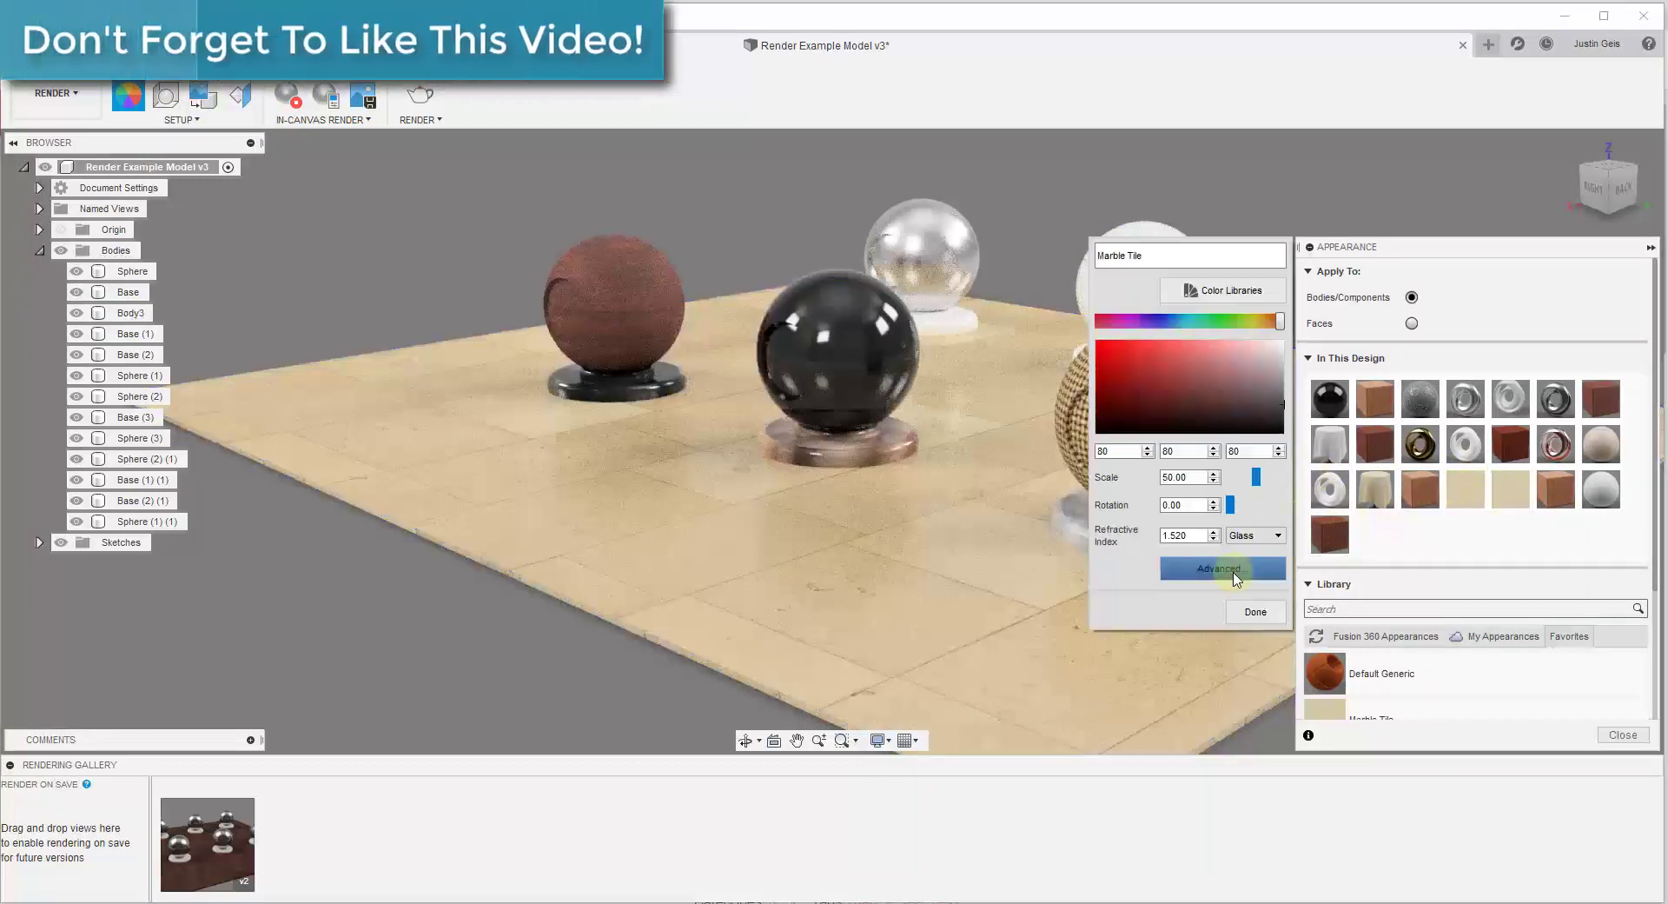
click(1233, 570)
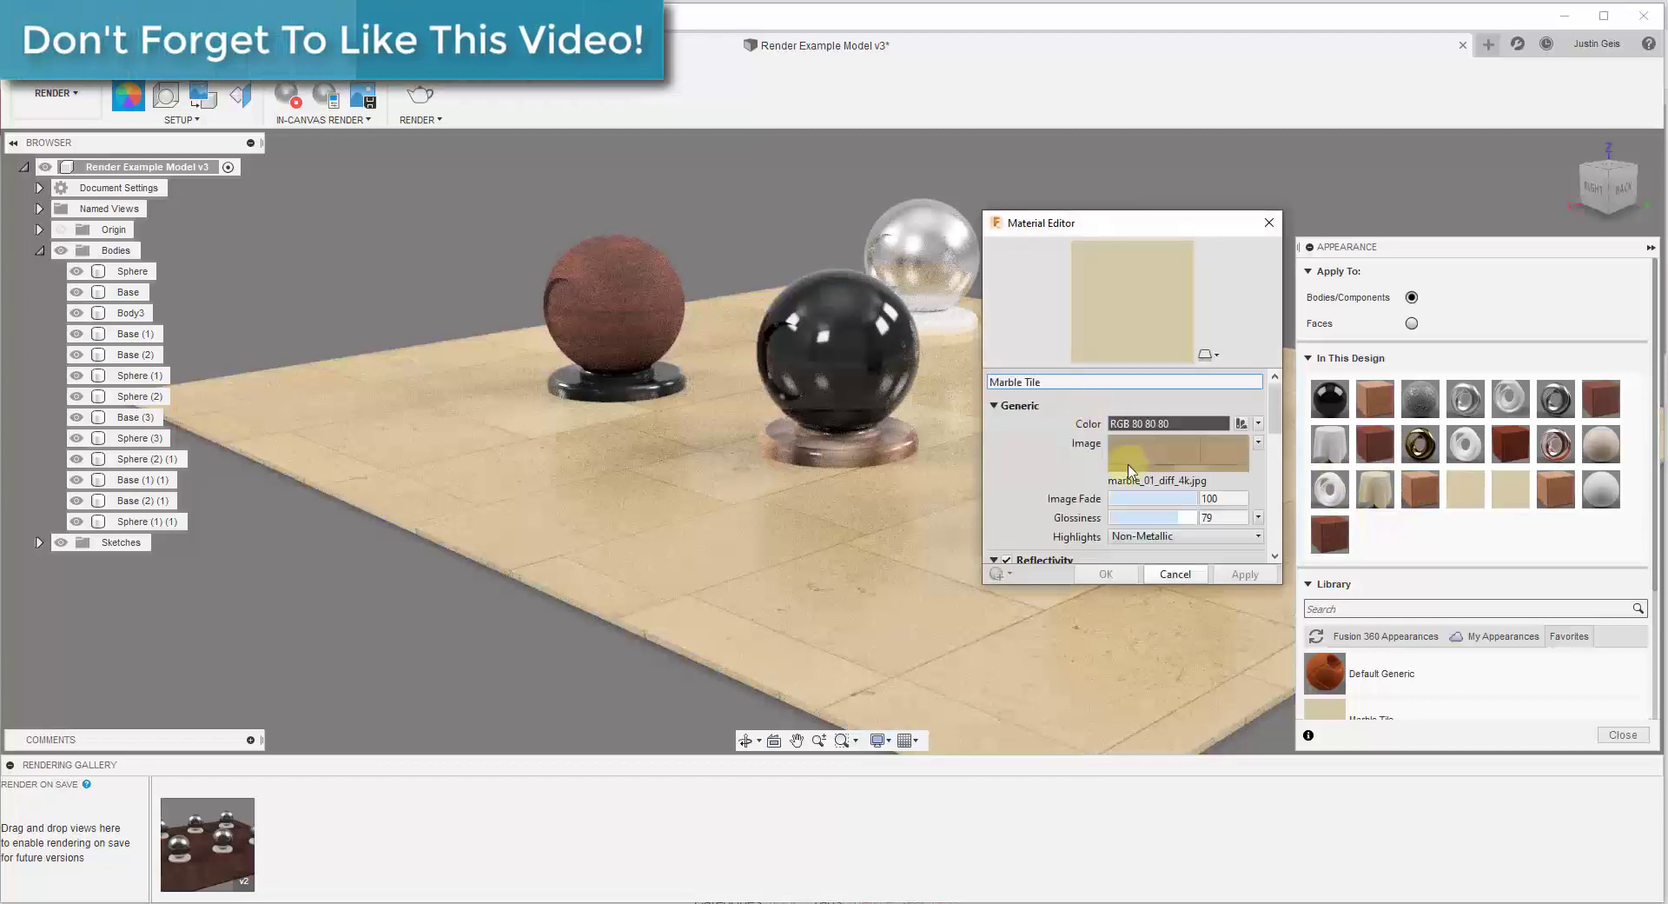
drag(1192, 322, 1410, 288)
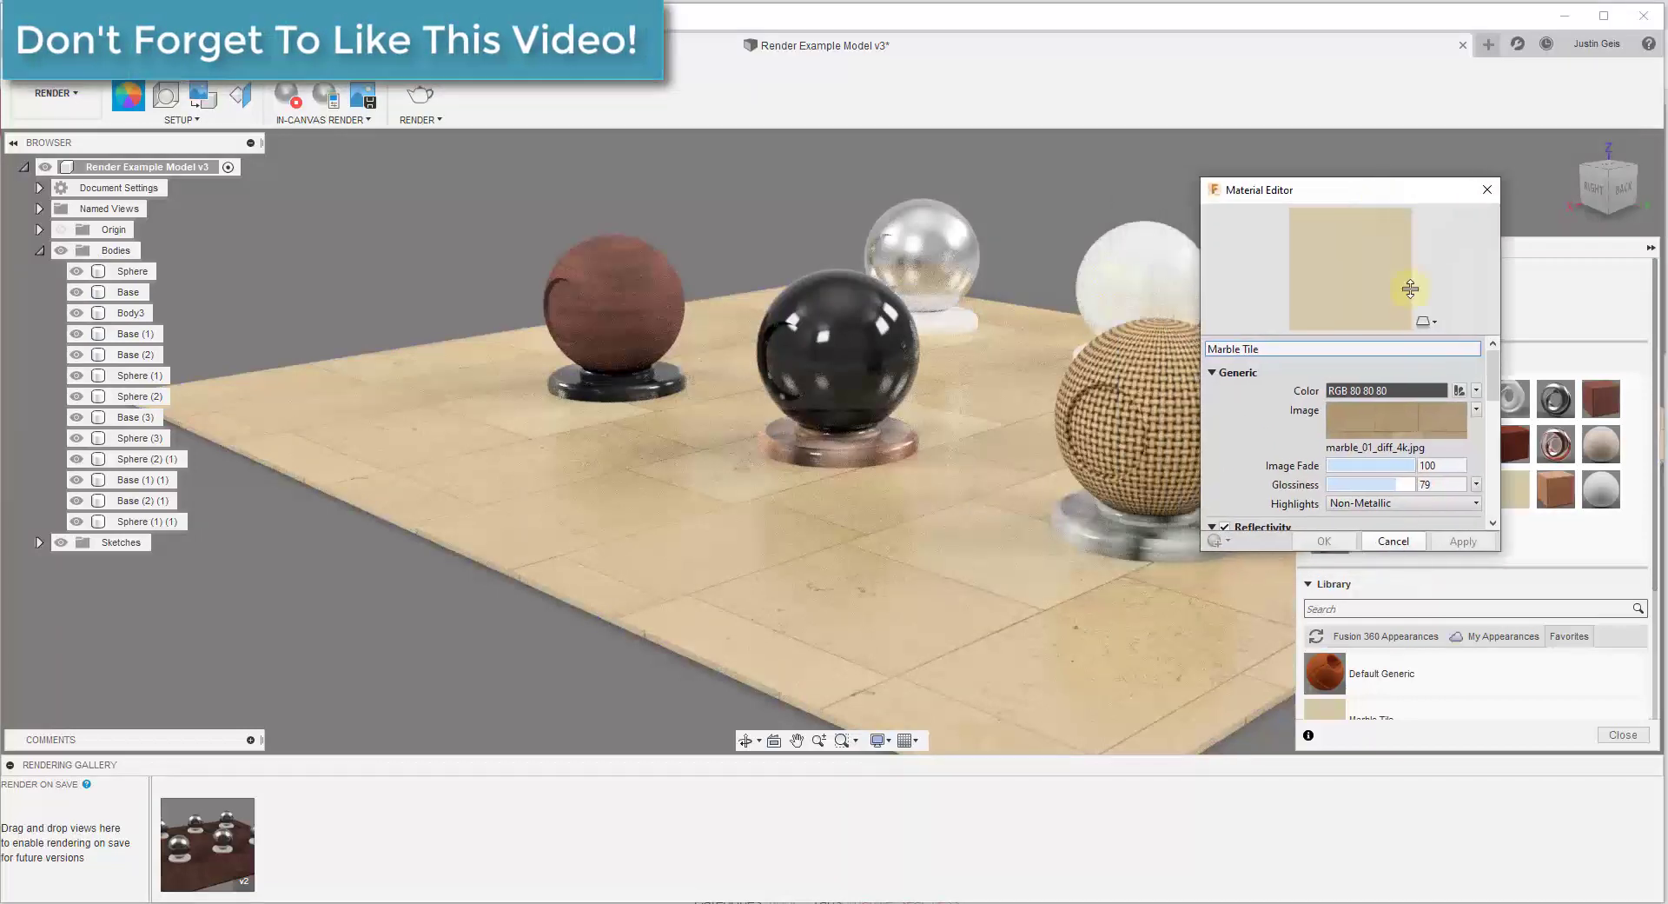
scroll(1370, 450, down, 4)
mouse_move(1357, 389)
mouse_down()
mouse_move(1340, 389)
mouse_move(1369, 388)
mouse_up()
double_click(1447, 392)
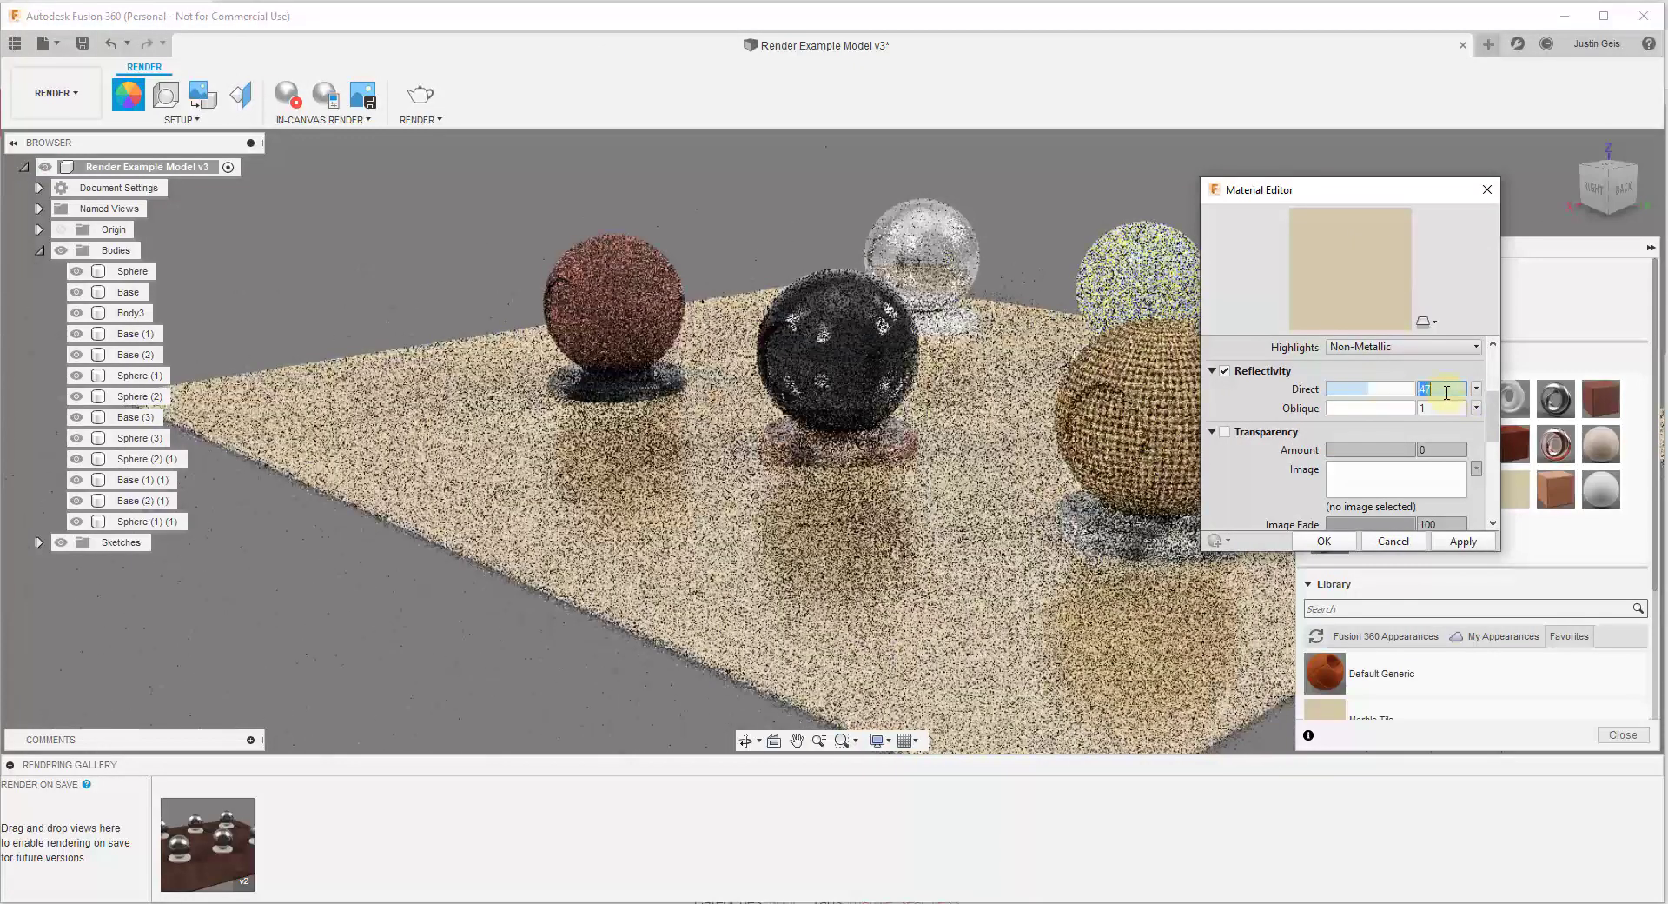
text(50)
key(Return)
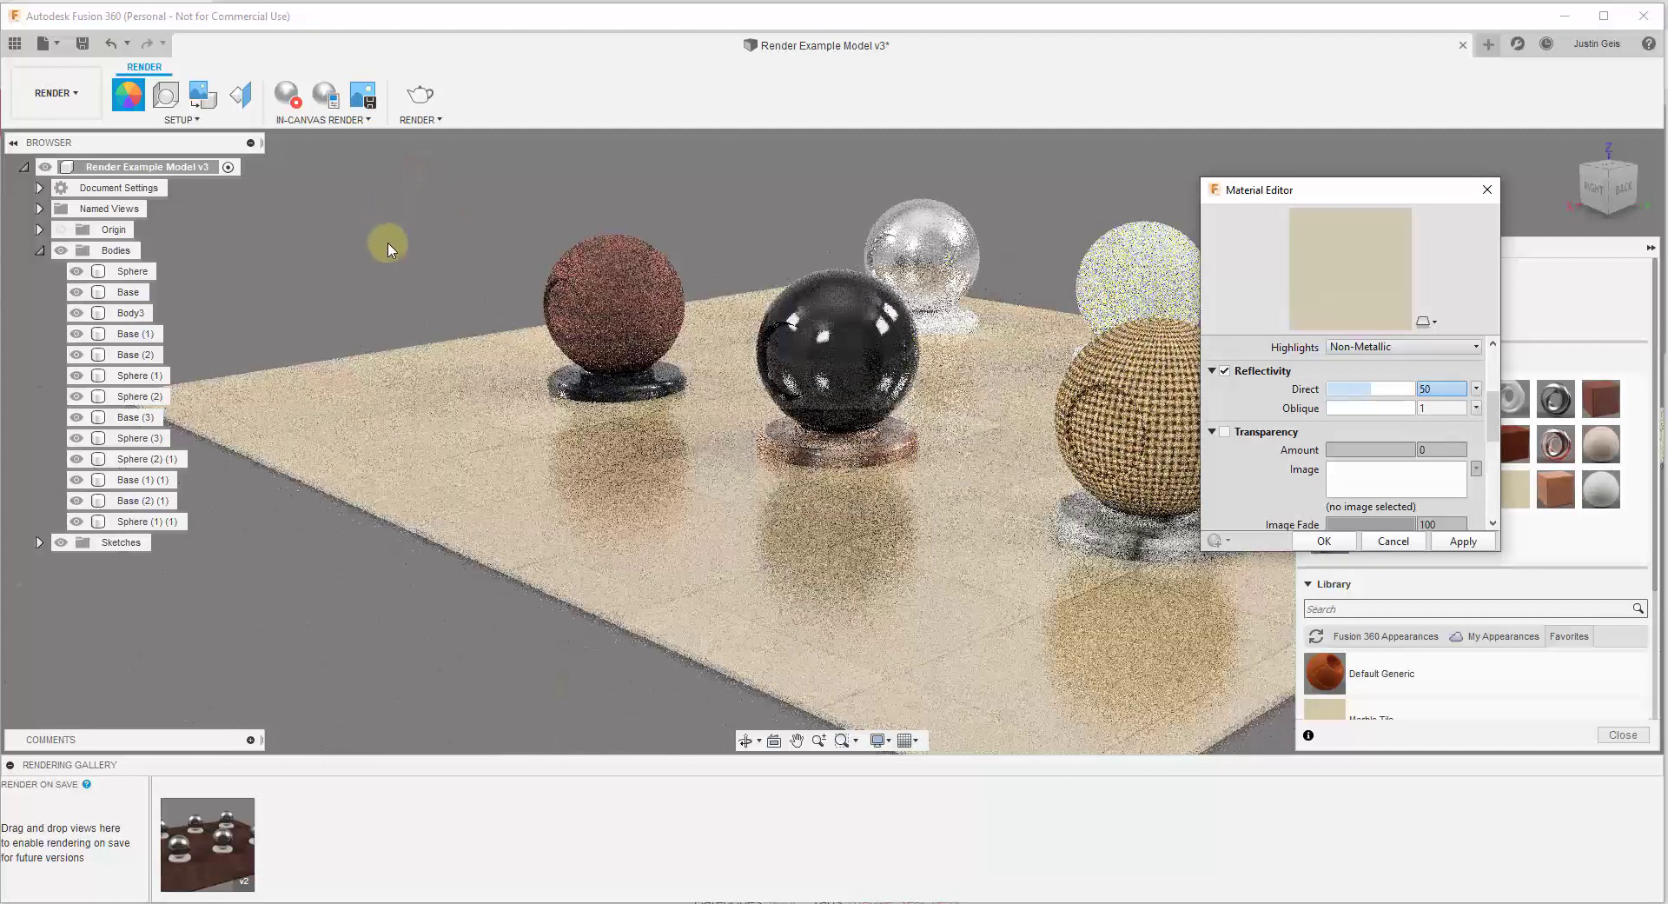
click(612, 476)
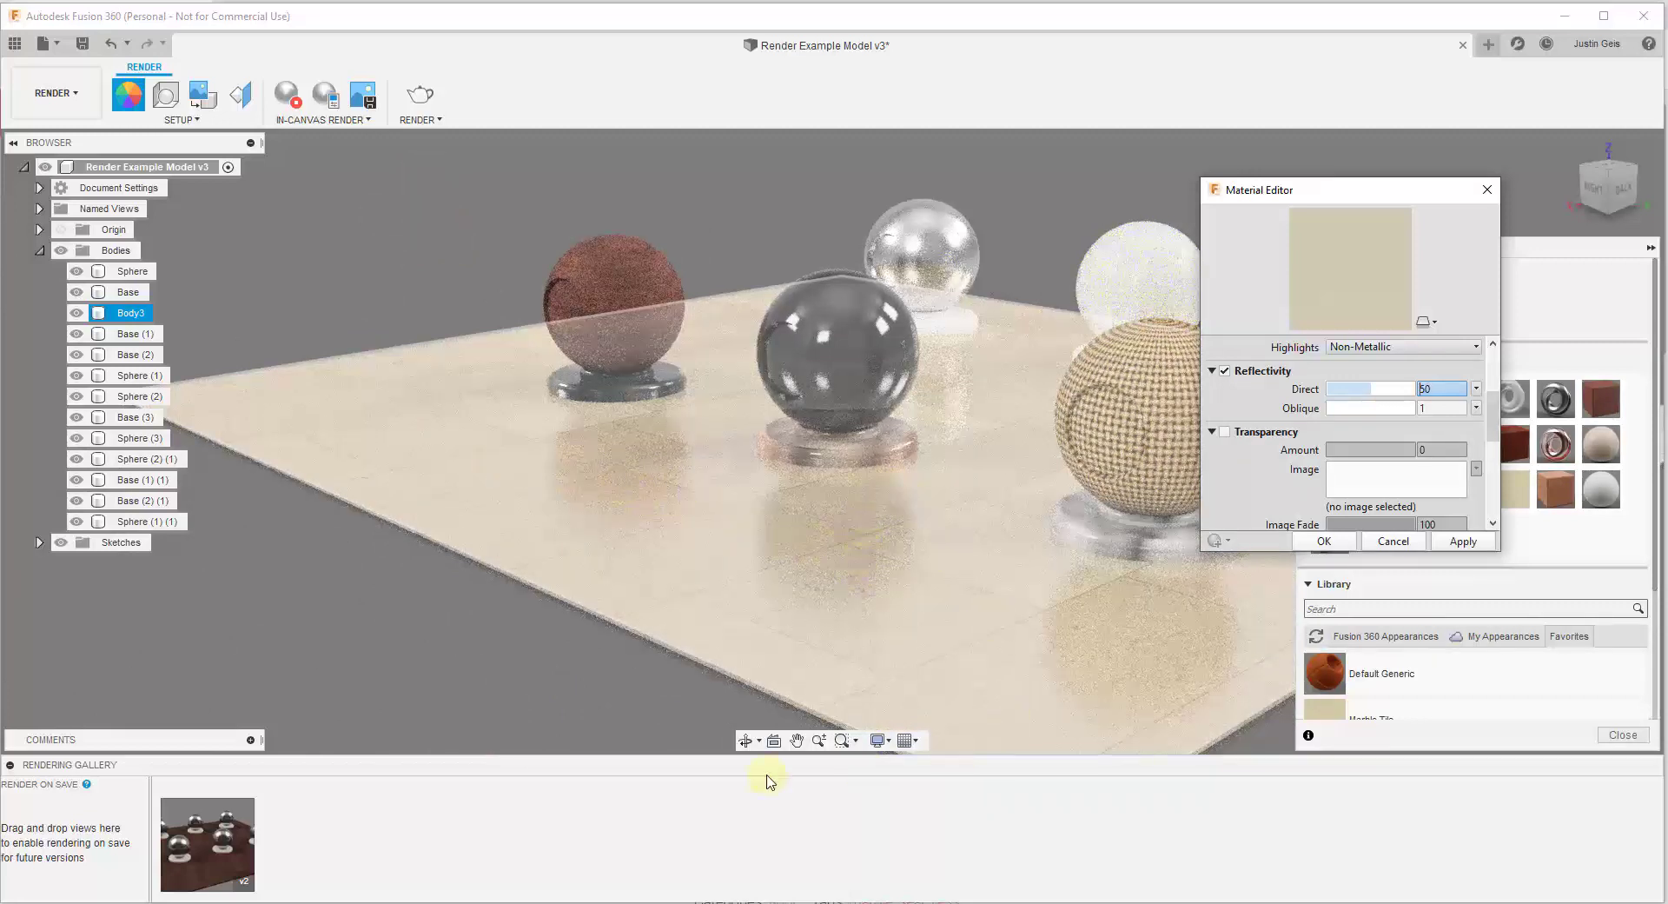
click(589, 667)
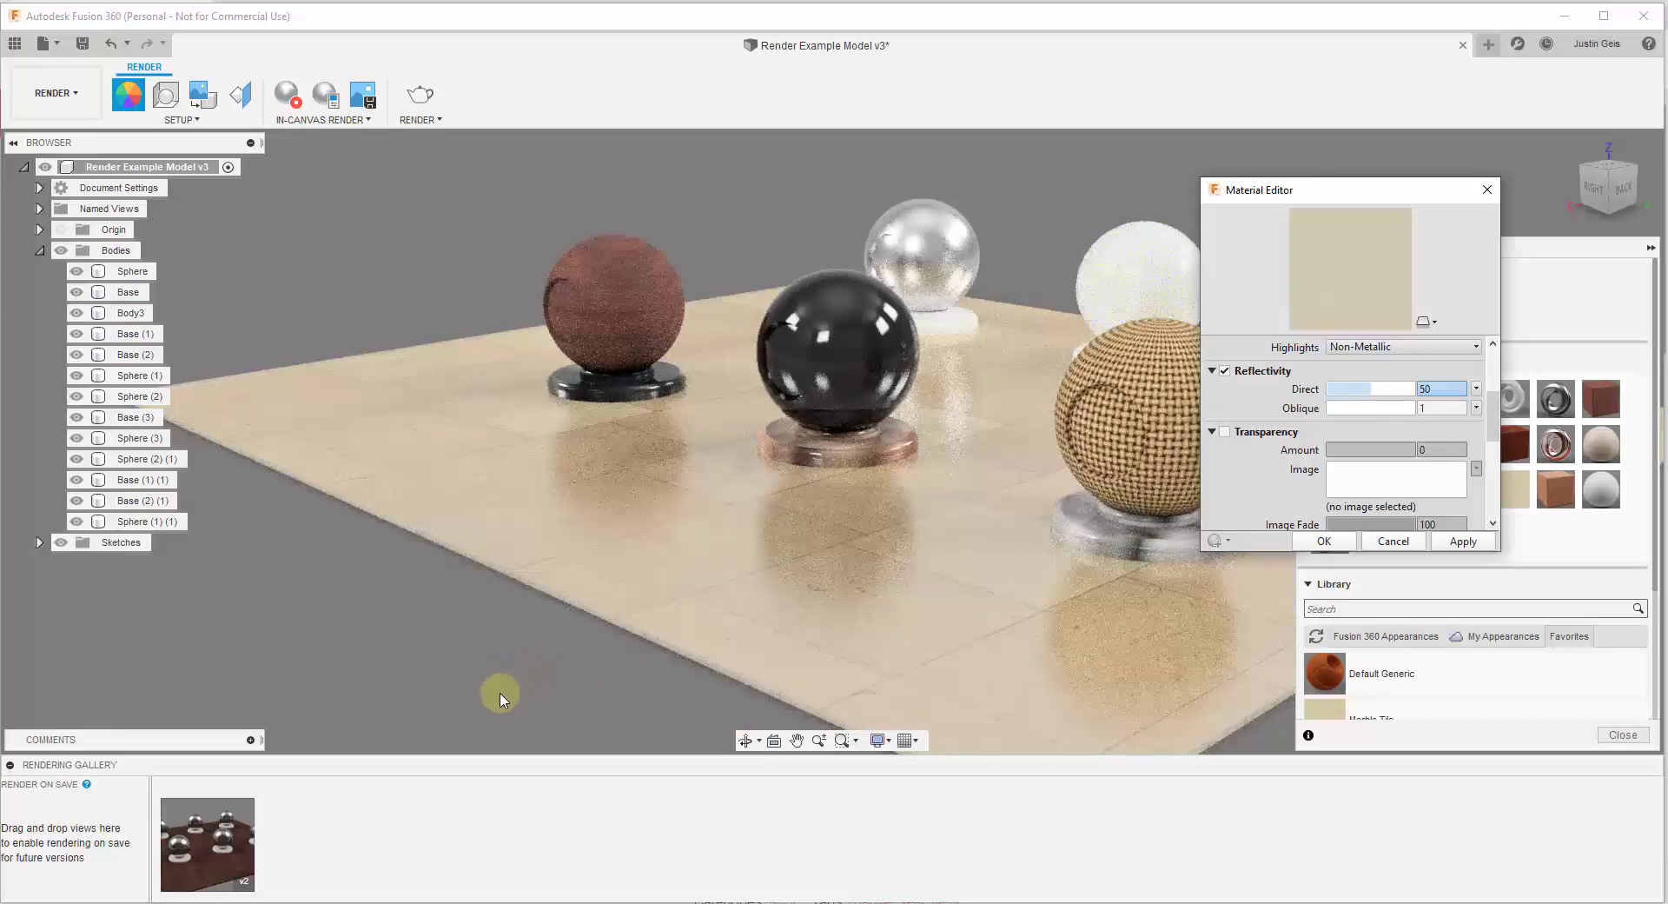
click(682, 611)
Raise the Marble Tile's bump amount to 113 for the marble_01_nor_4k.jpg map and accept the material changes.
scroll(1281, 473, down, 5)
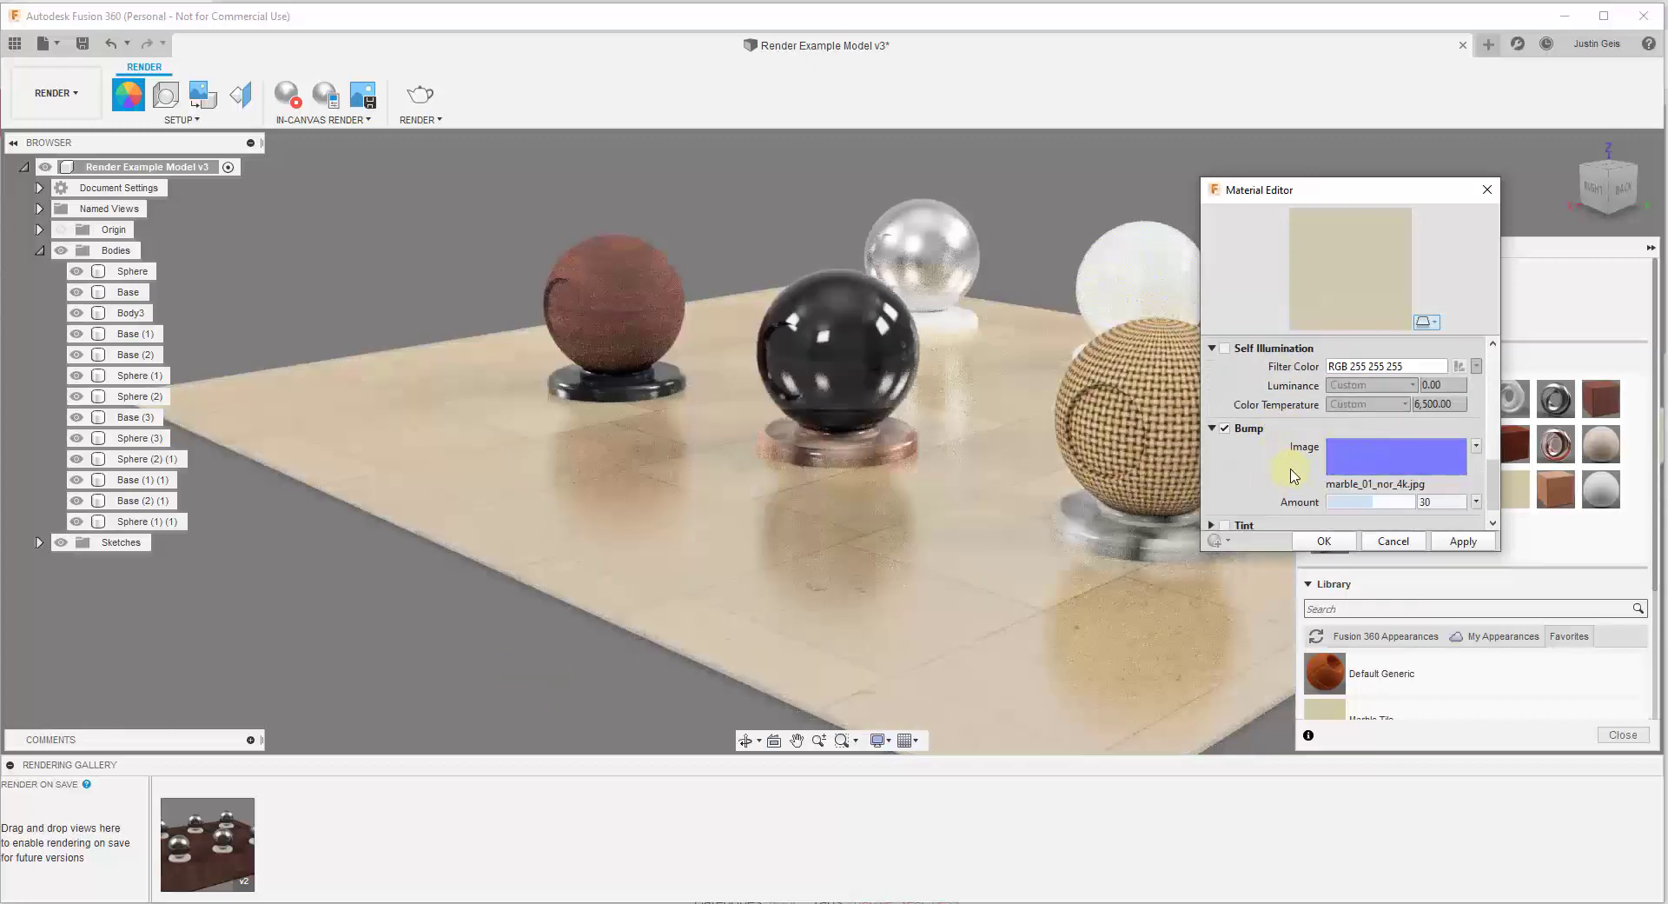
mouse_move(1372, 503)
mouse_down()
mouse_move(1397, 503)
mouse_move(1376, 503)
mouse_up()
click(578, 590)
click(467, 670)
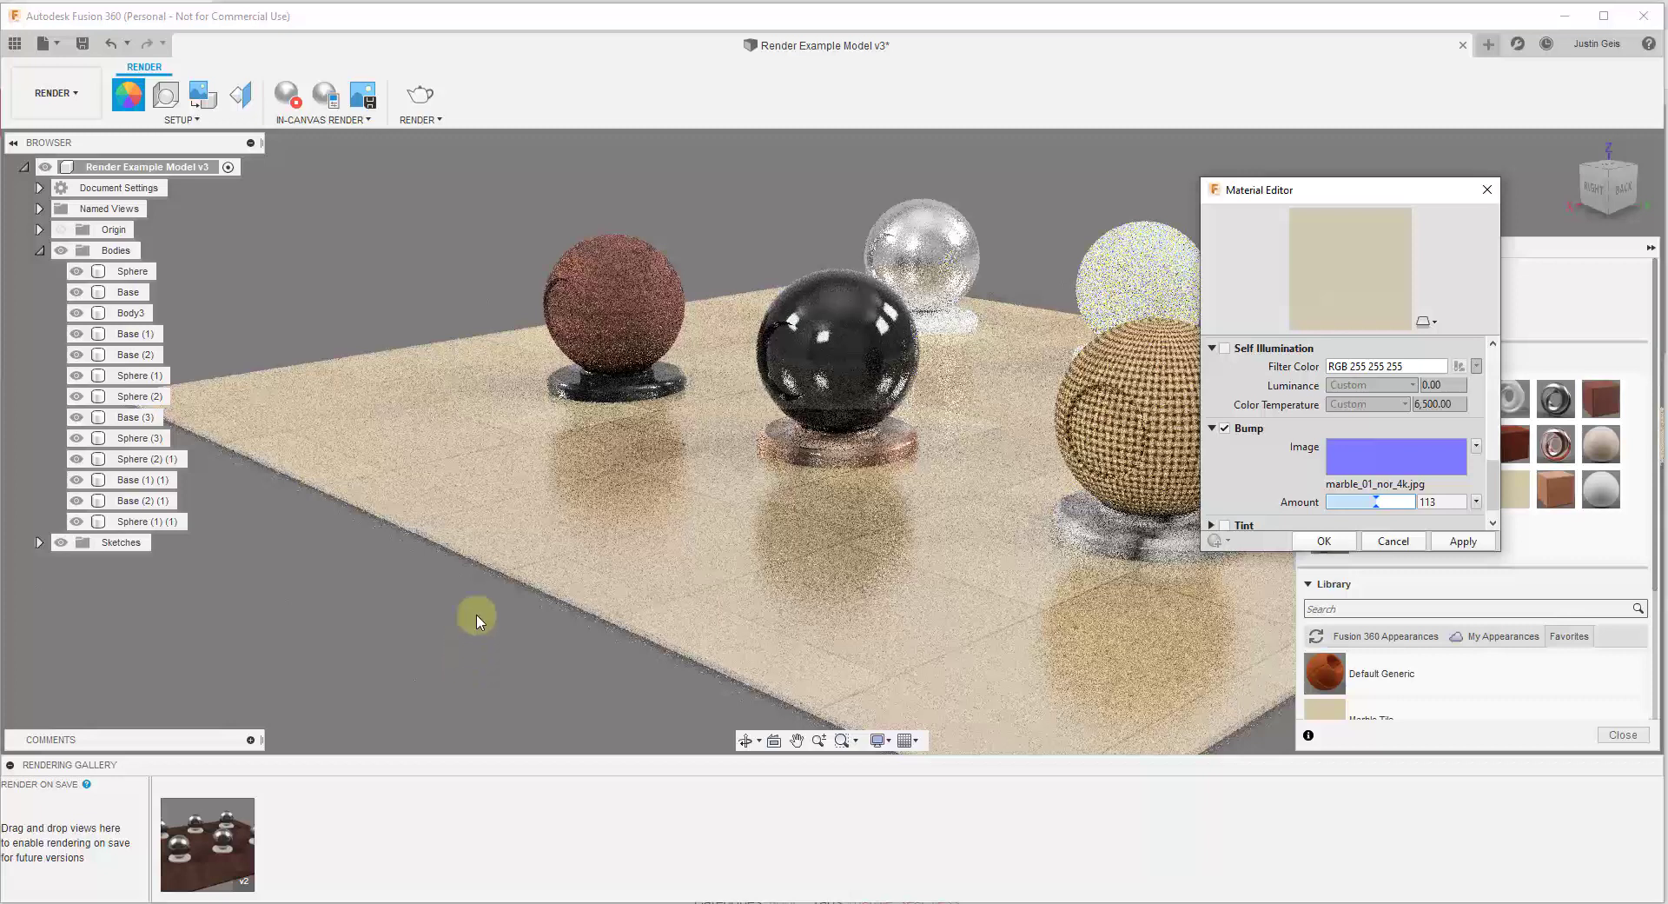
click(660, 476)
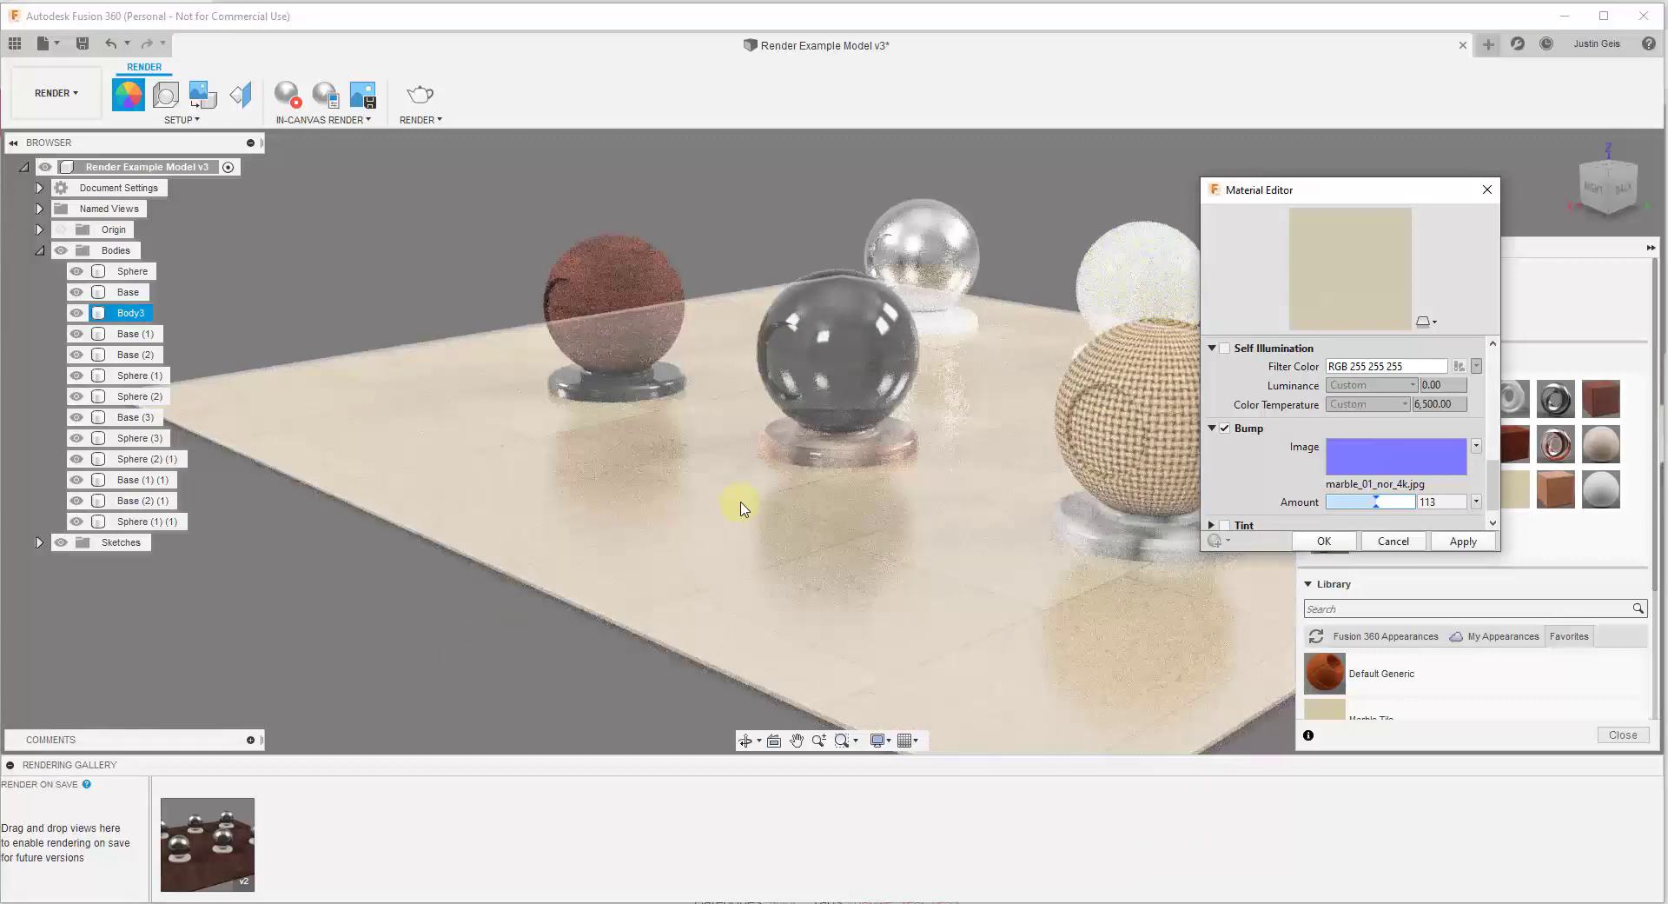
click(1271, 509)
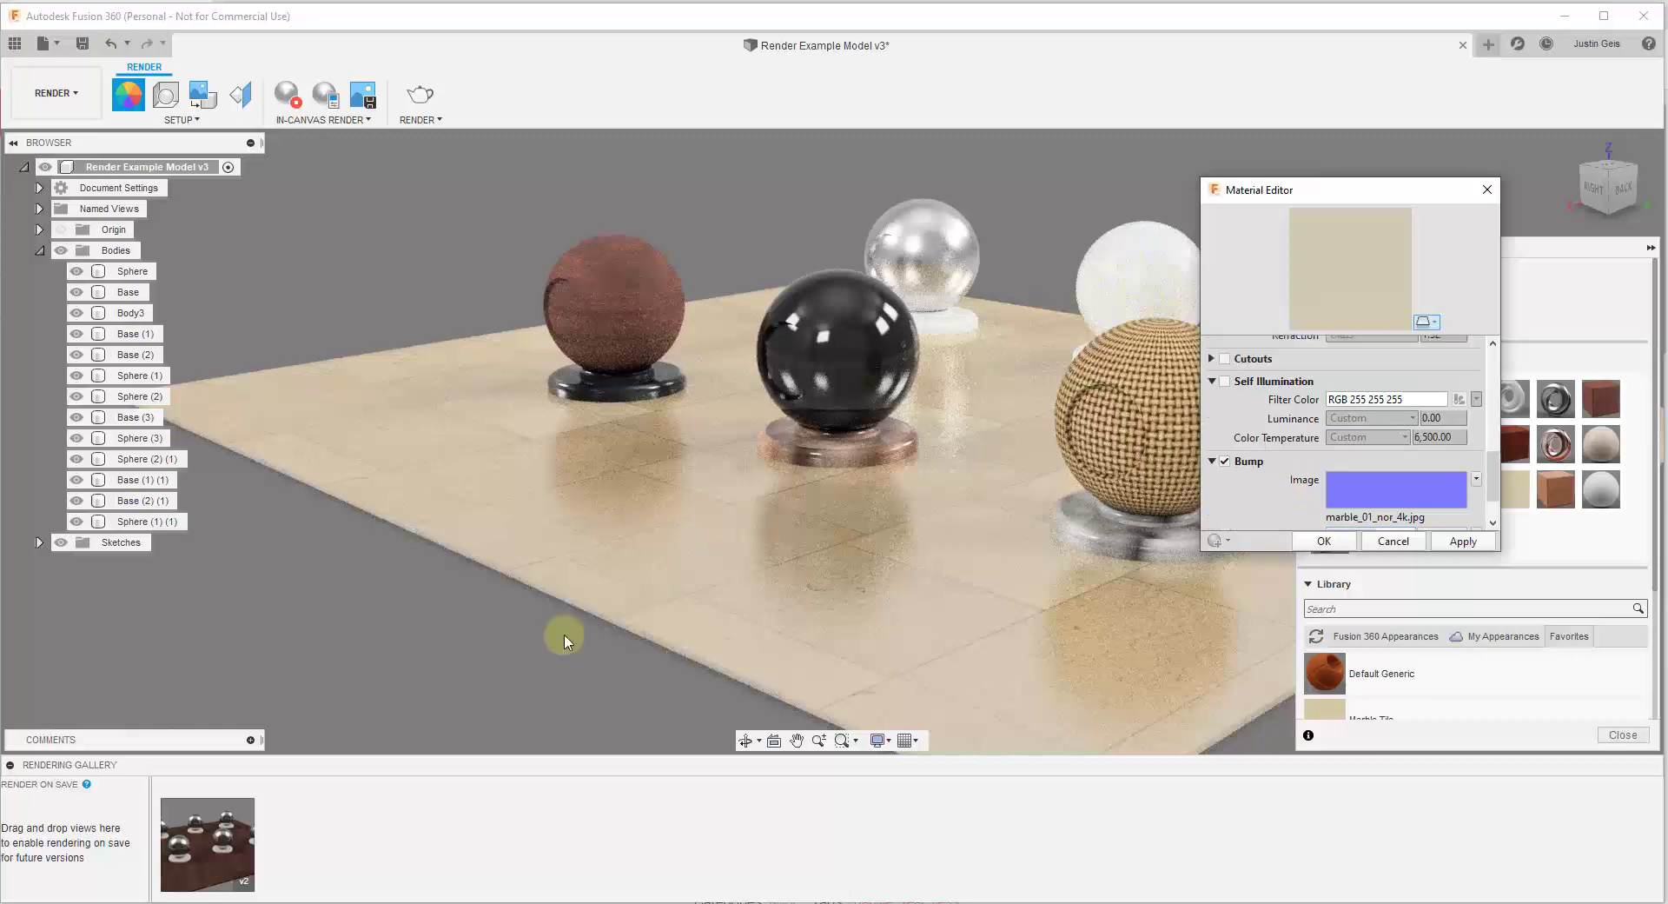
click(1311, 542)
Apply the Marble Tile appearance already in this design to the floor slab.
click(1020, 521)
shift+middle_drag(1019, 521, 1037, 557)
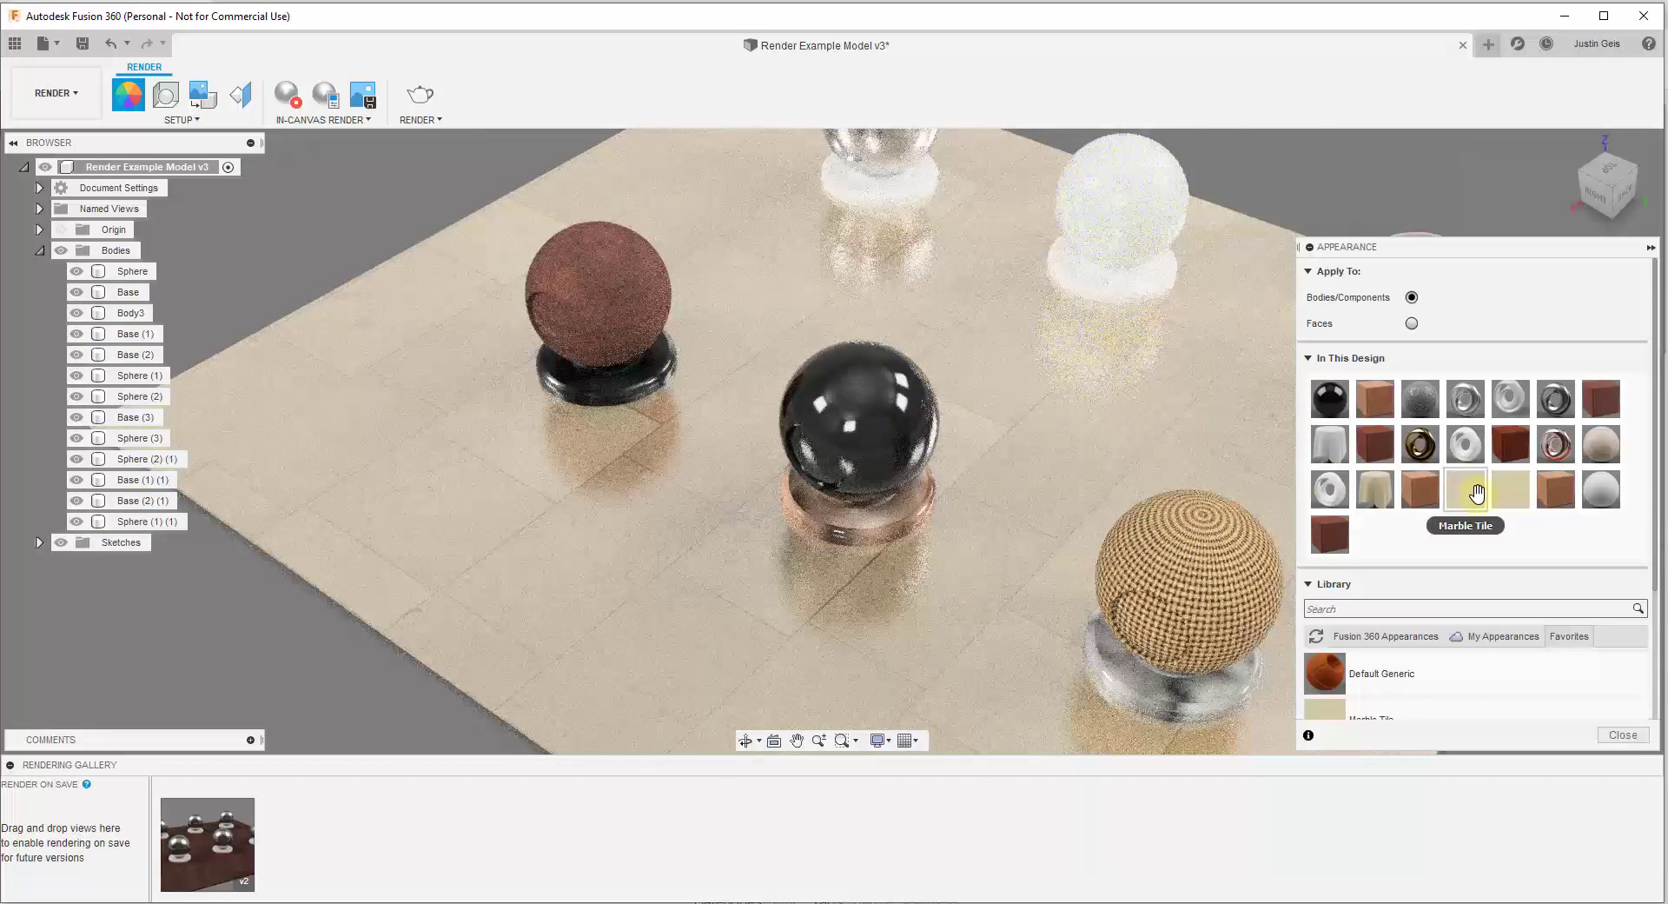
drag(1460, 491, 1059, 448)
drag(1465, 494, 1091, 435)
Examine the marble floor's tile joints and reflections up close between the woven sphere and the copper base of the black sphere.
shift+middle_drag(1092, 436, 916, 357)
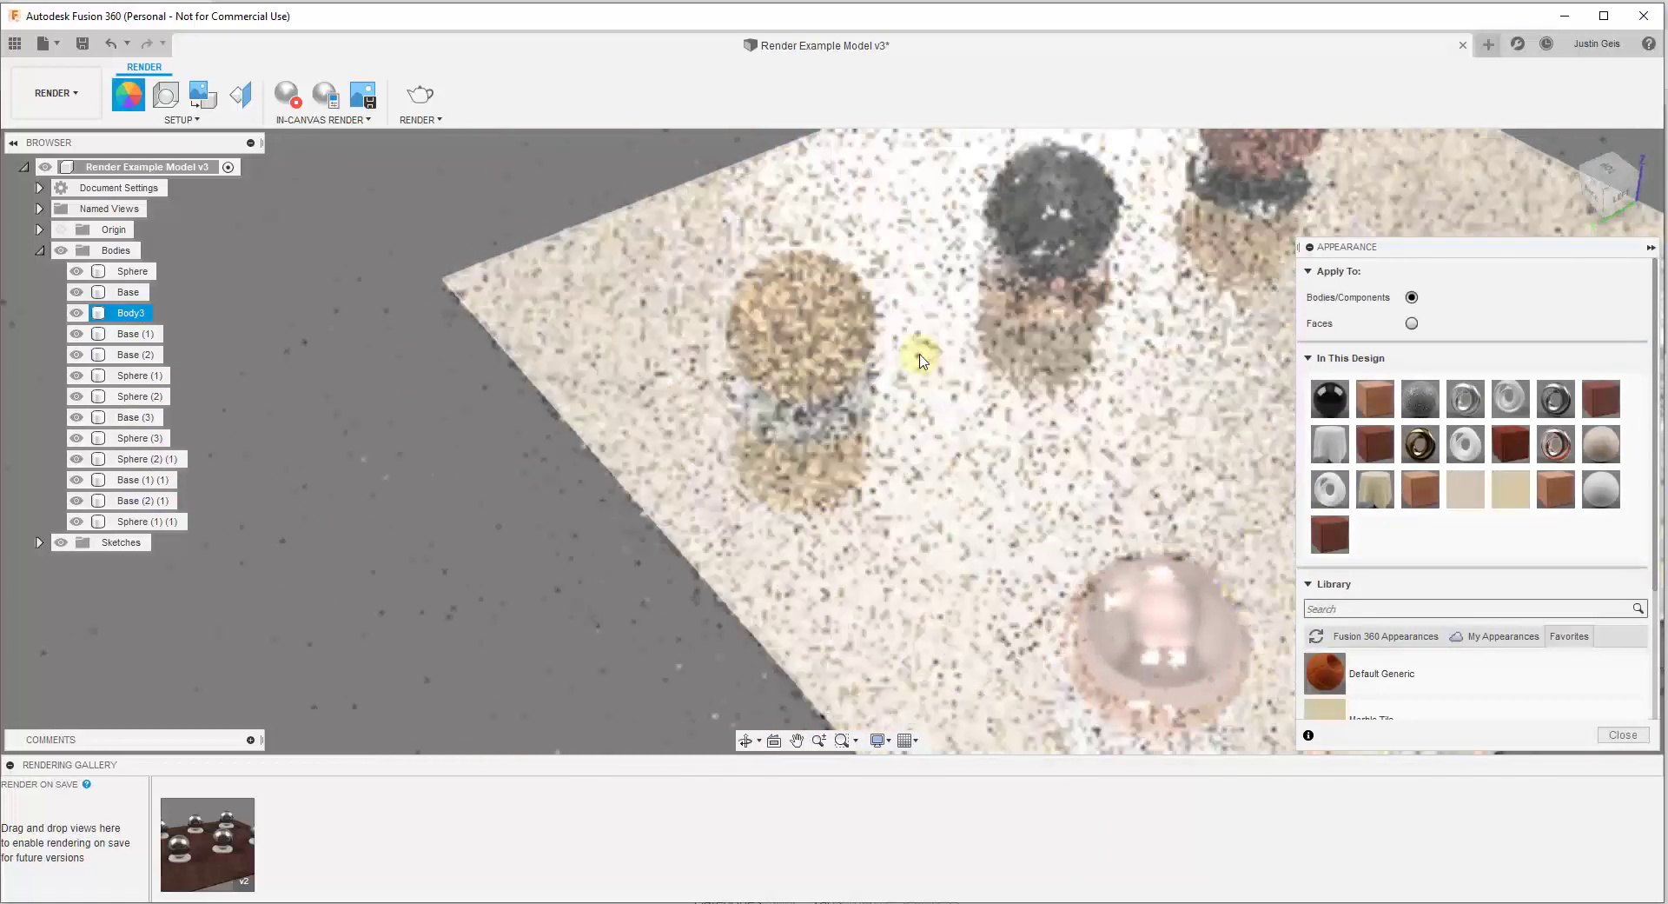
scroll(939, 351, up, 3)
scroll(1080, 373, up, 3)
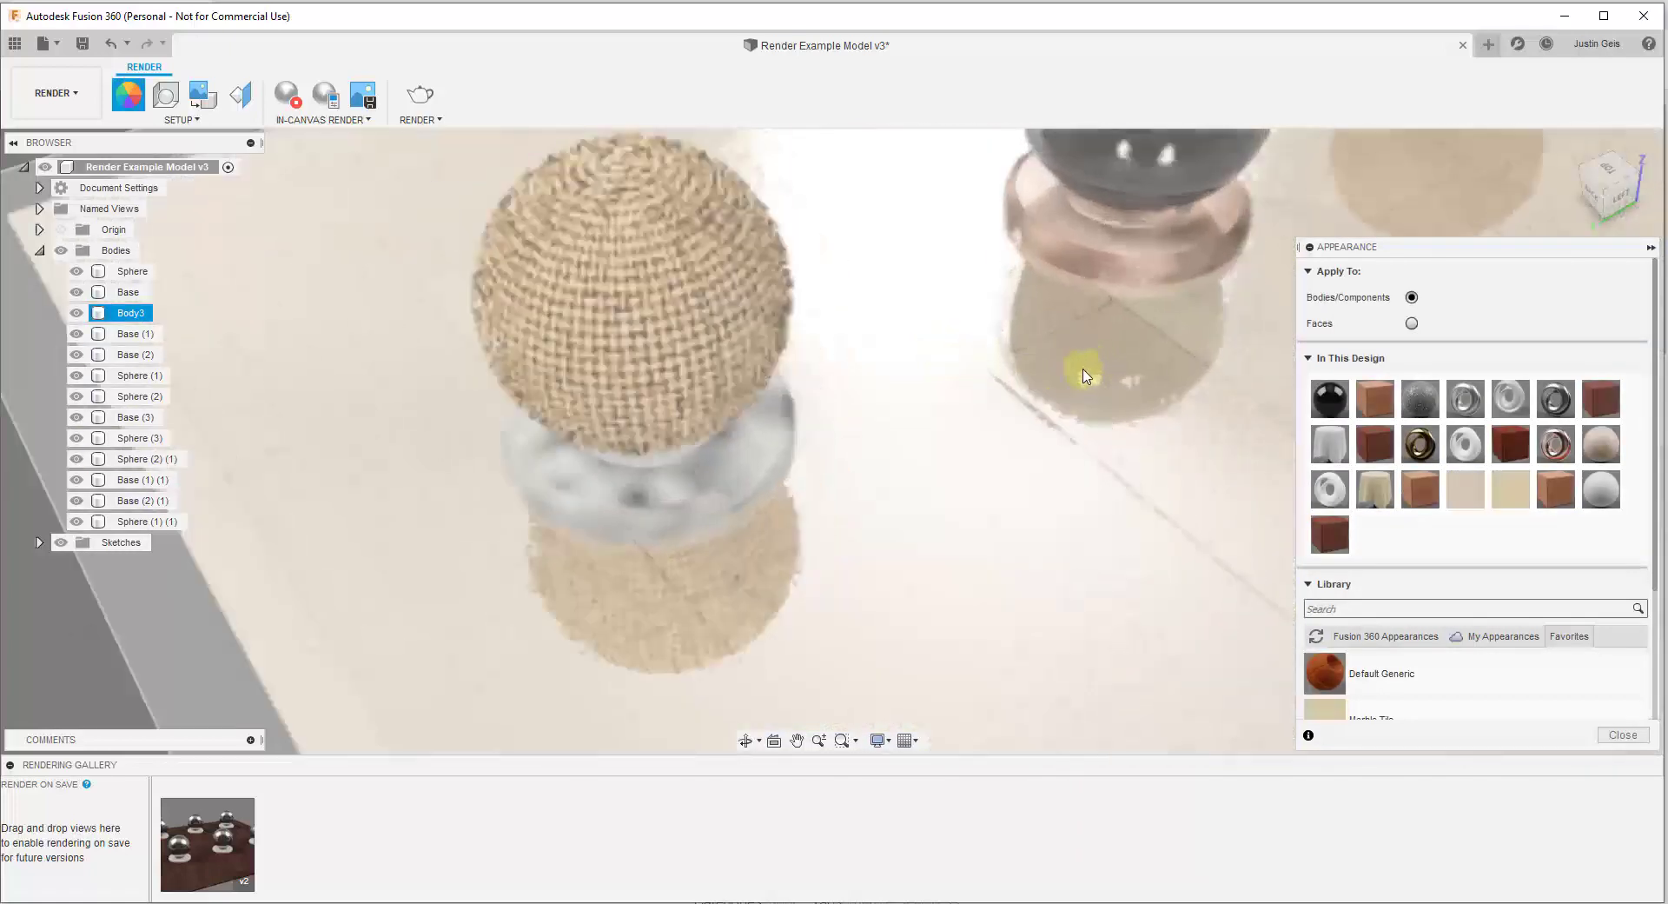
scroll(997, 370, up, 1)
scroll(878, 402, up, 3)
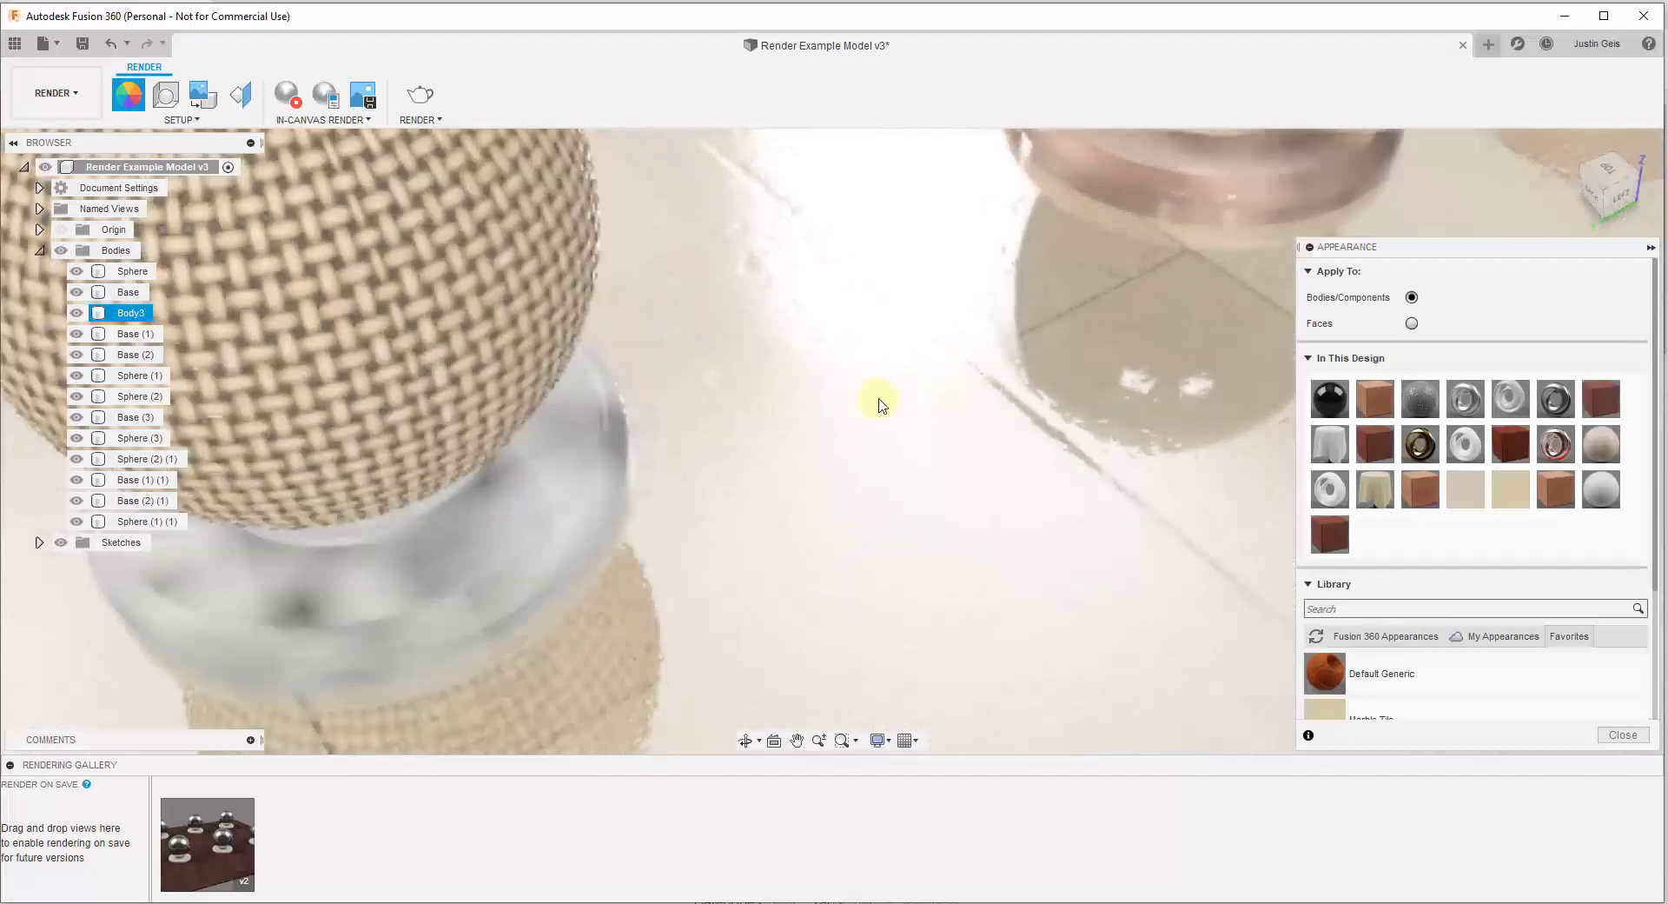
scroll(925, 395, up, 2)
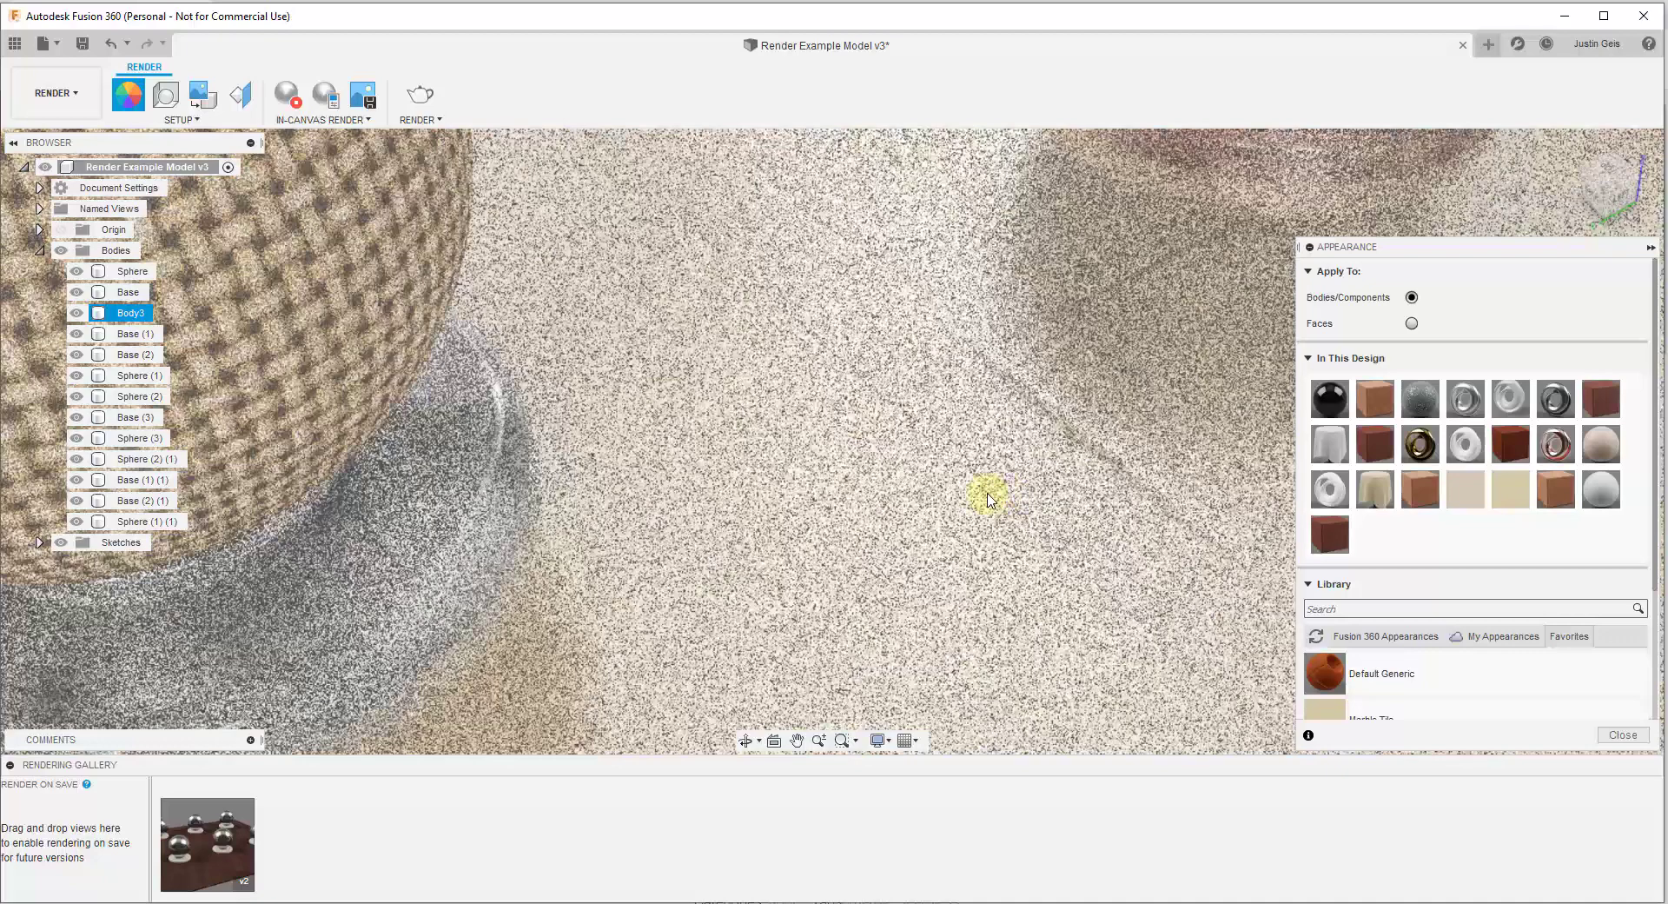
click(988, 497)
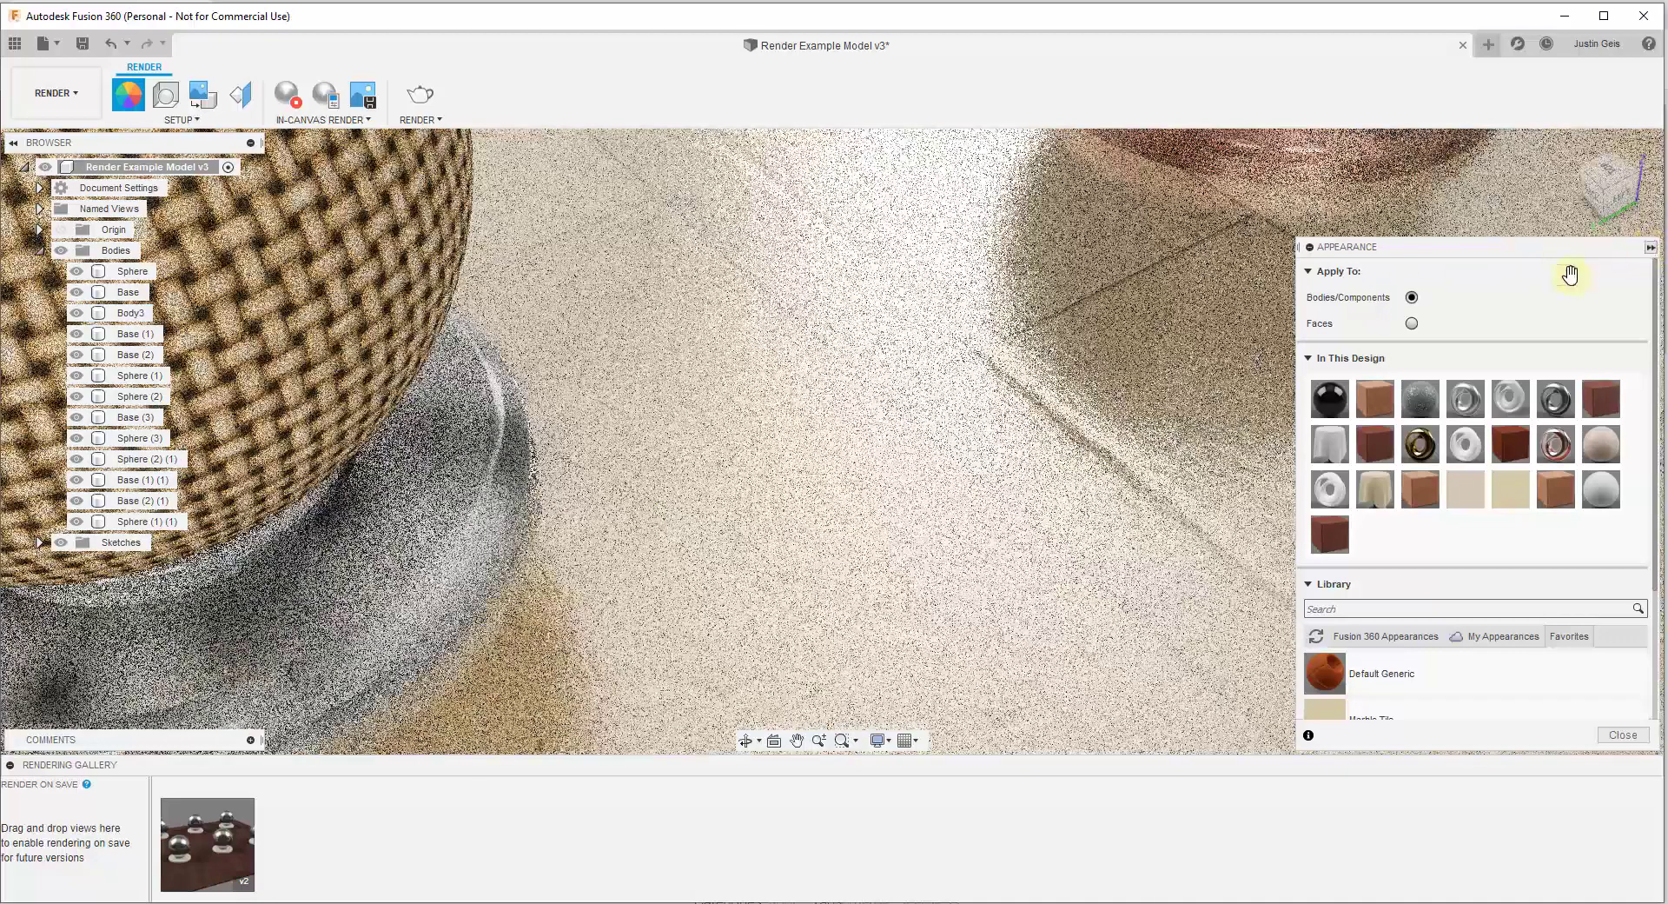
Open the floor's Marble Tile appearance for advanced editing and set its glossiness to 50.
click(1130, 626)
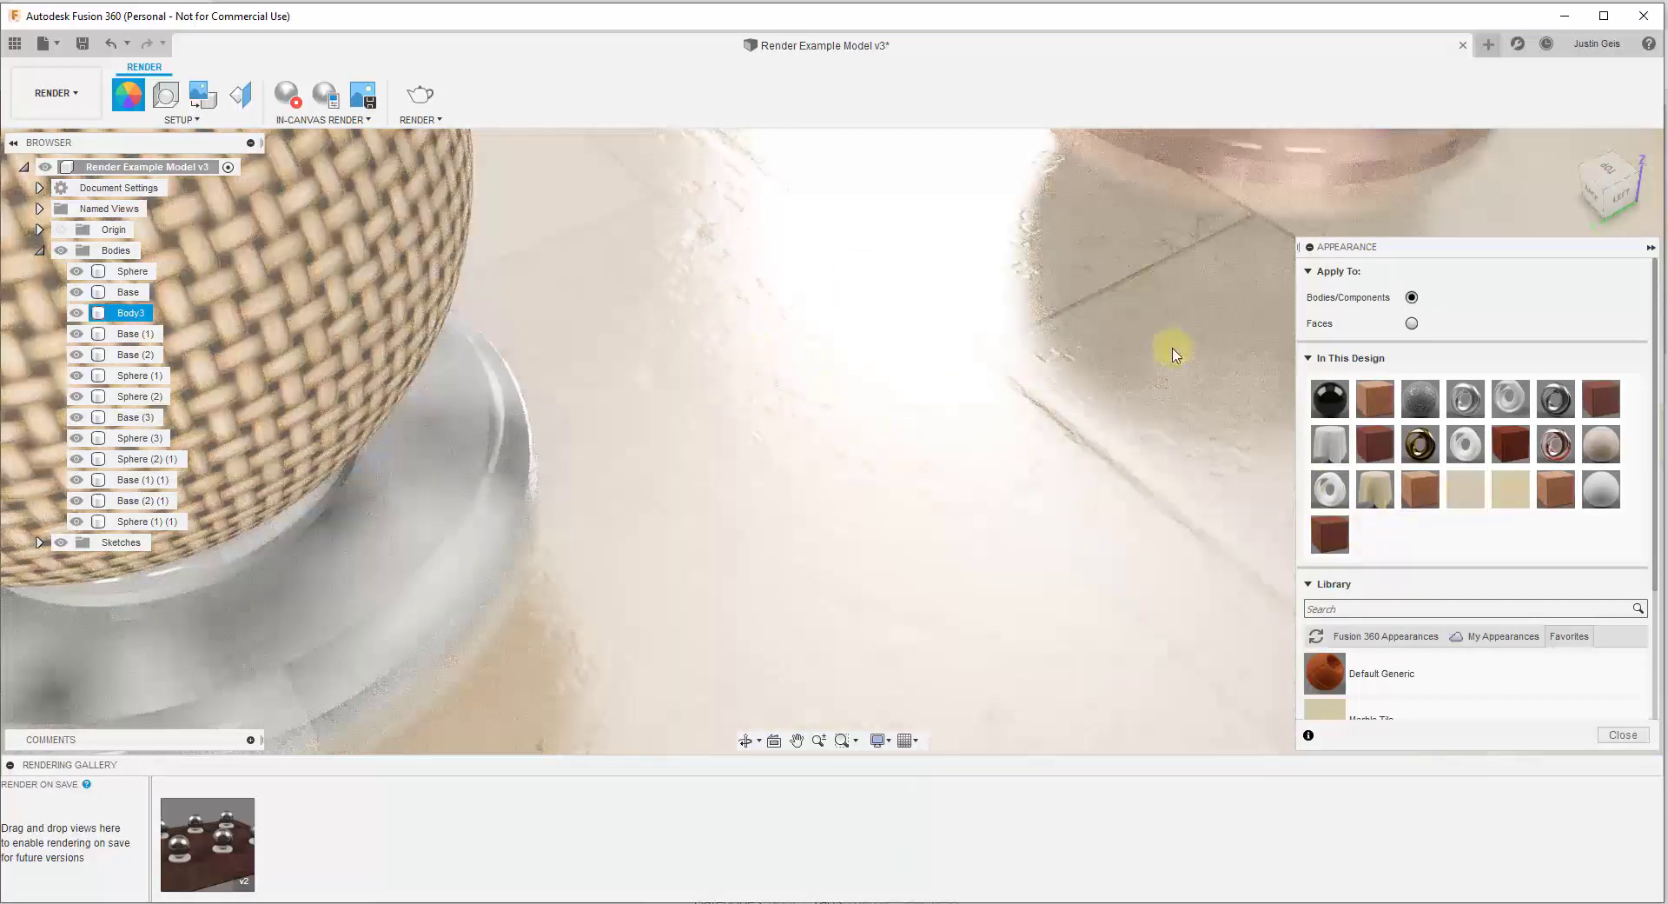
click(869, 342)
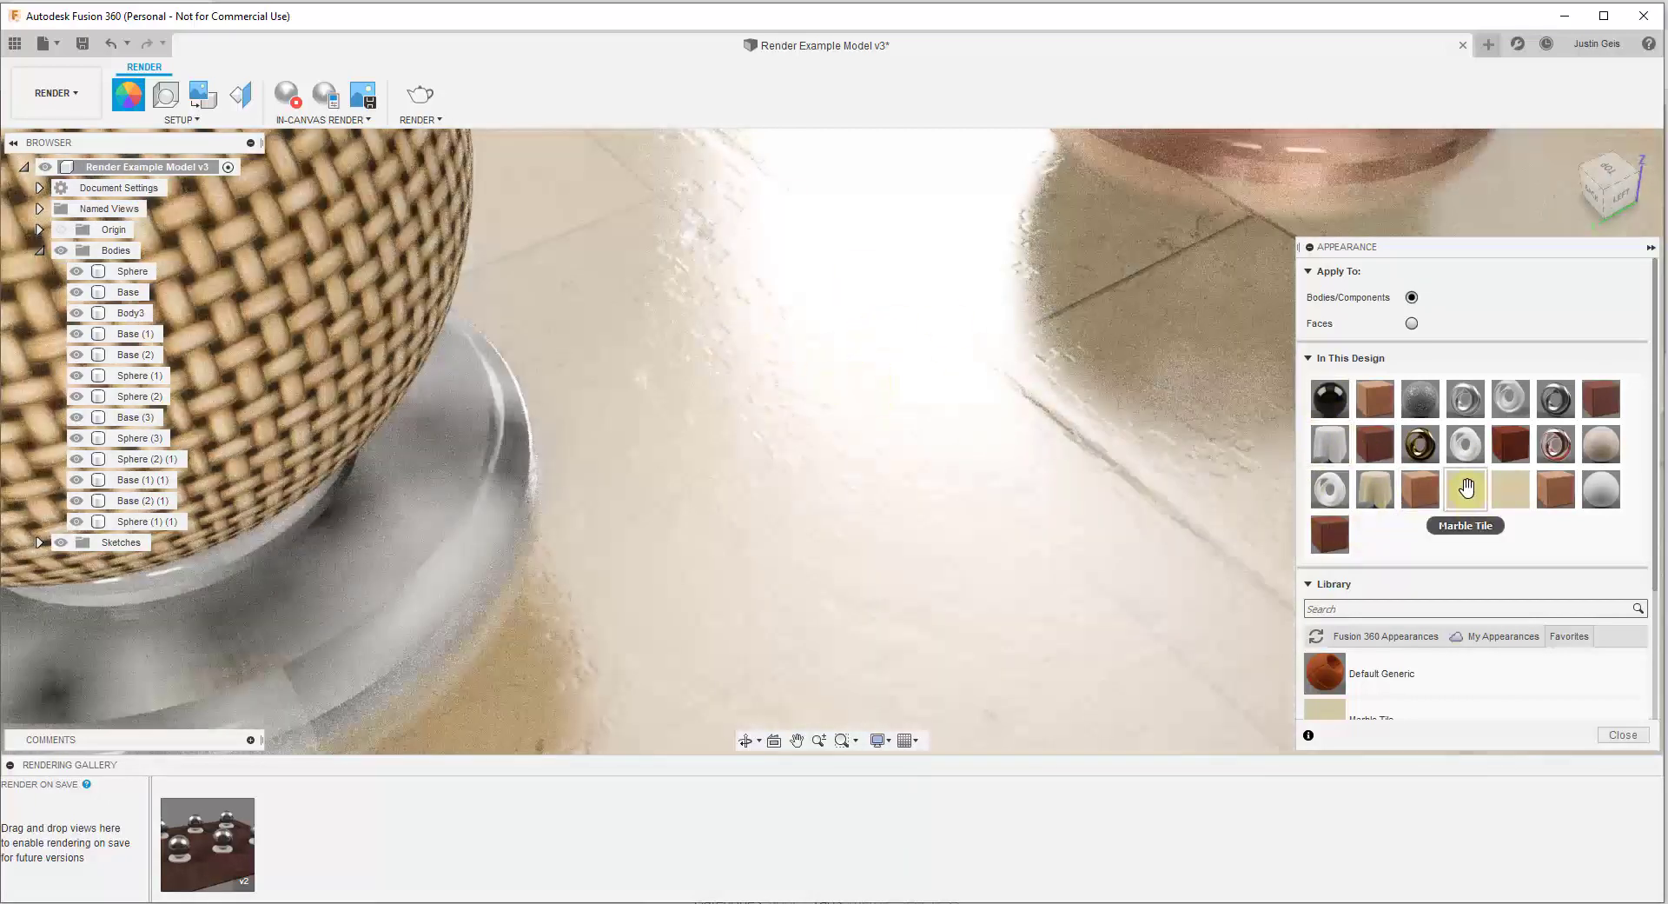
double_click(1465, 488)
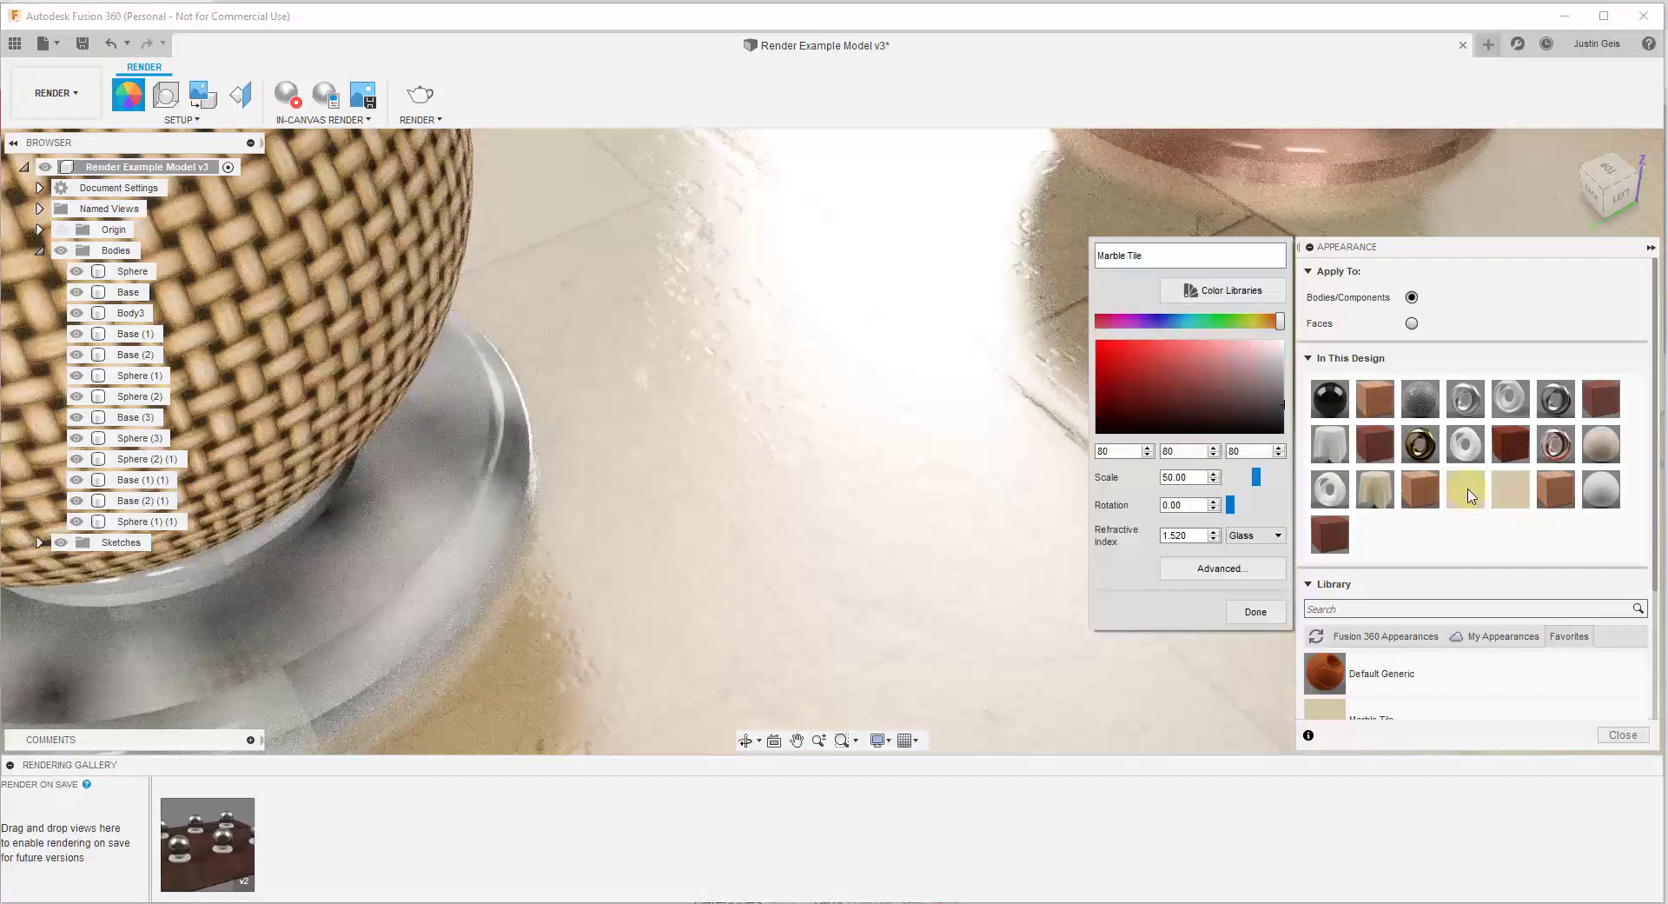
click(1210, 569)
scroll(1180, 480, up, 8)
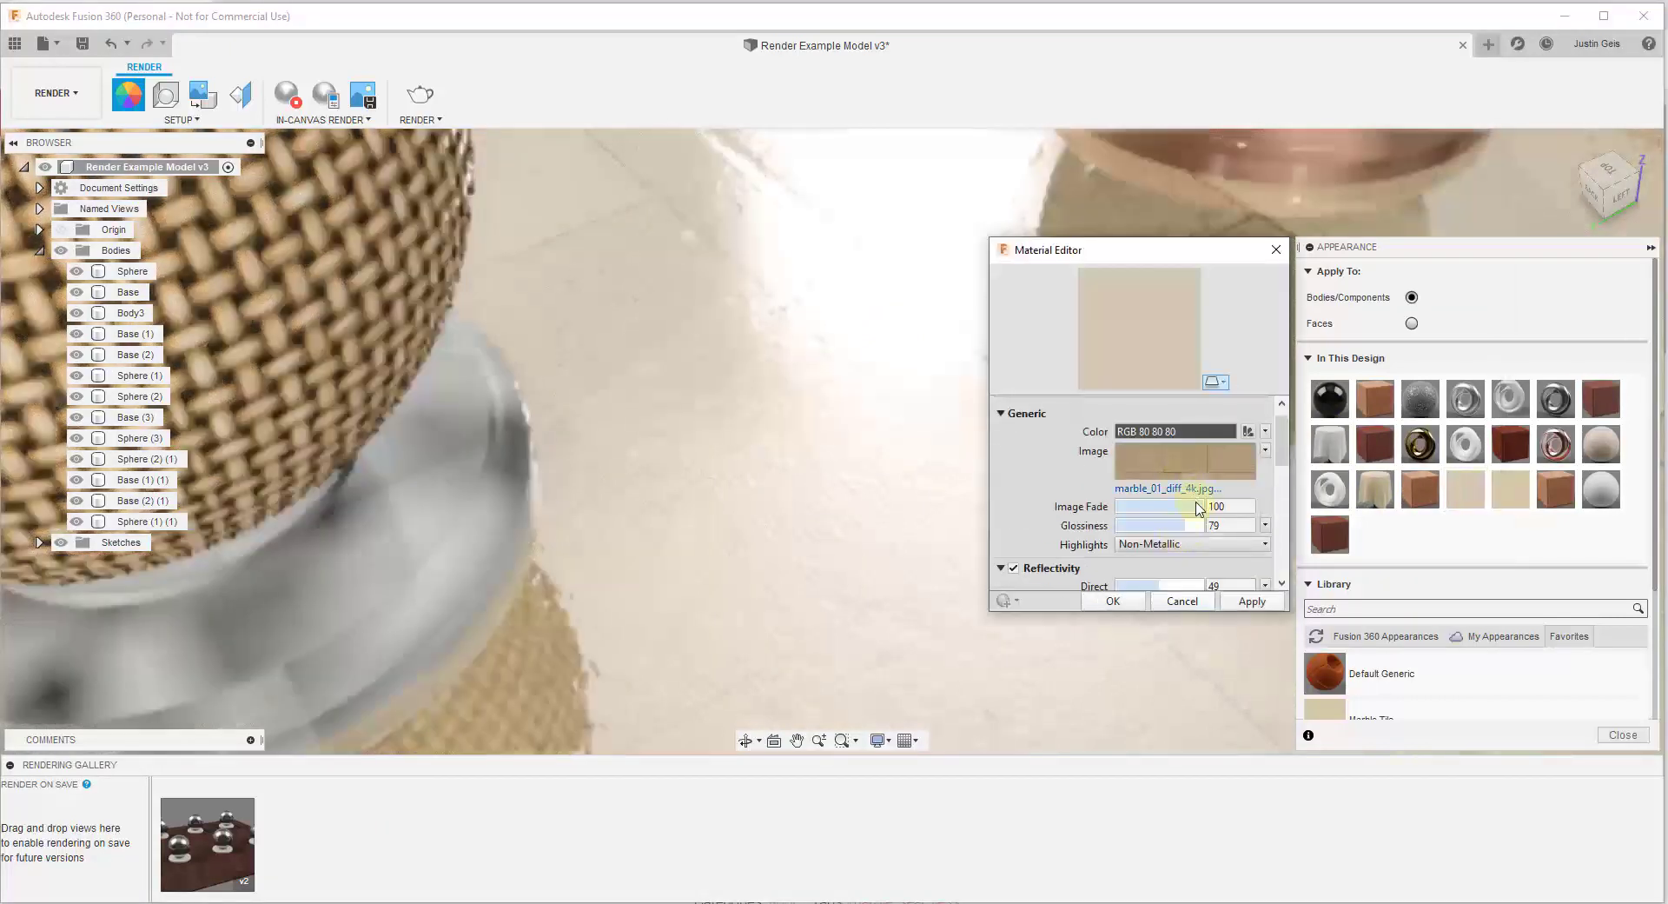
drag(1184, 527, 1163, 522)
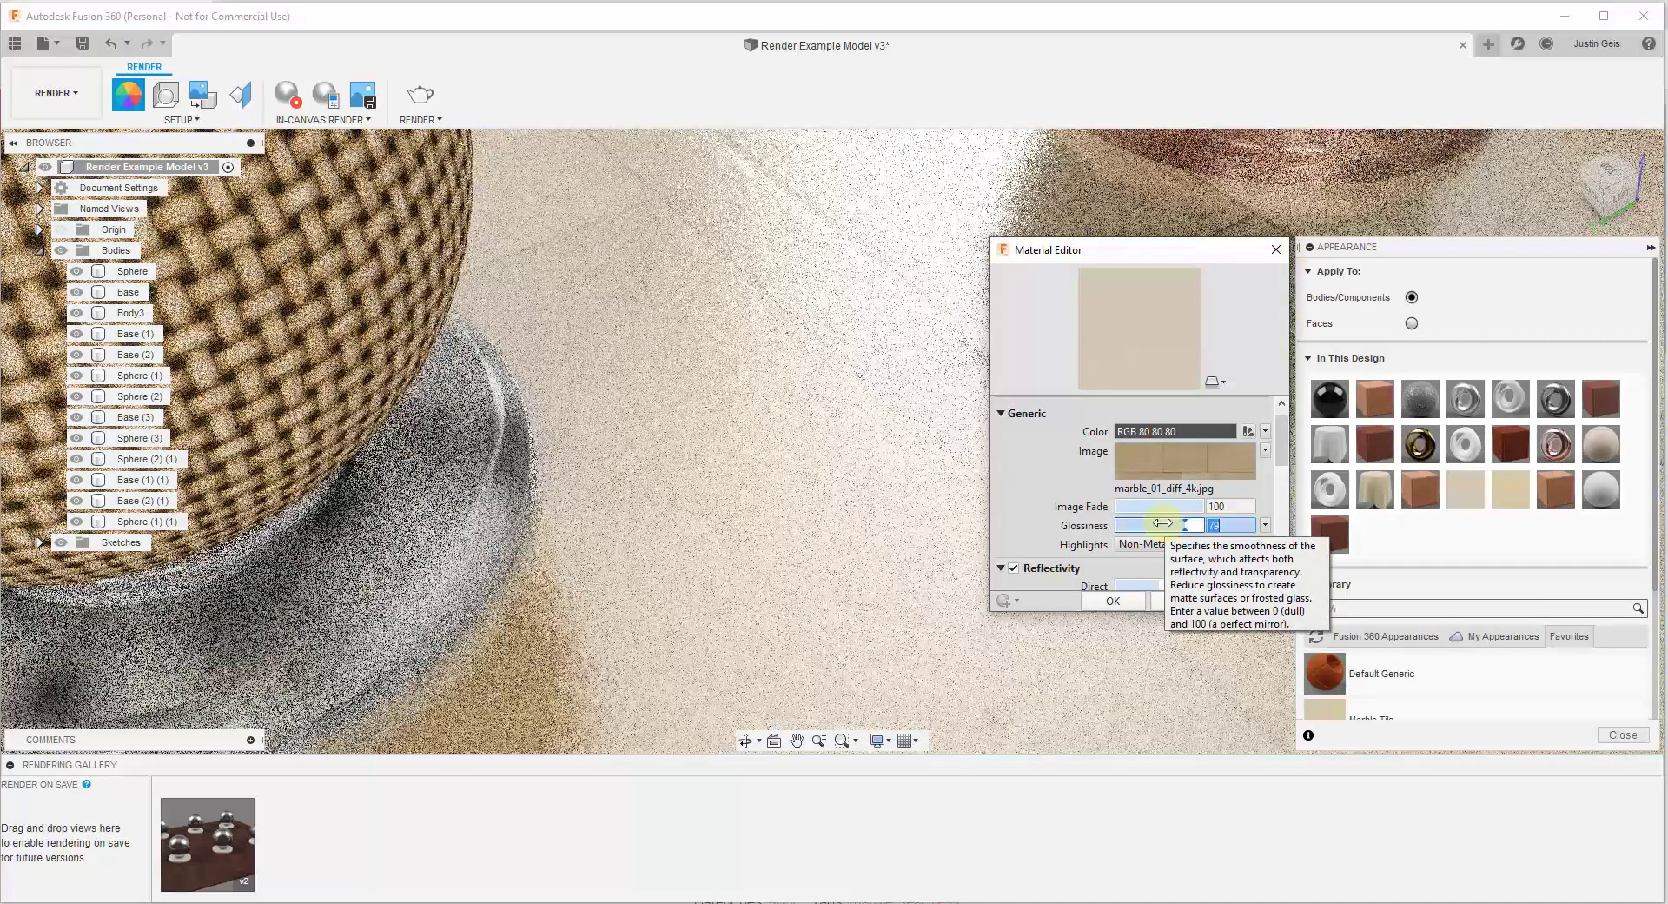
key(Return)
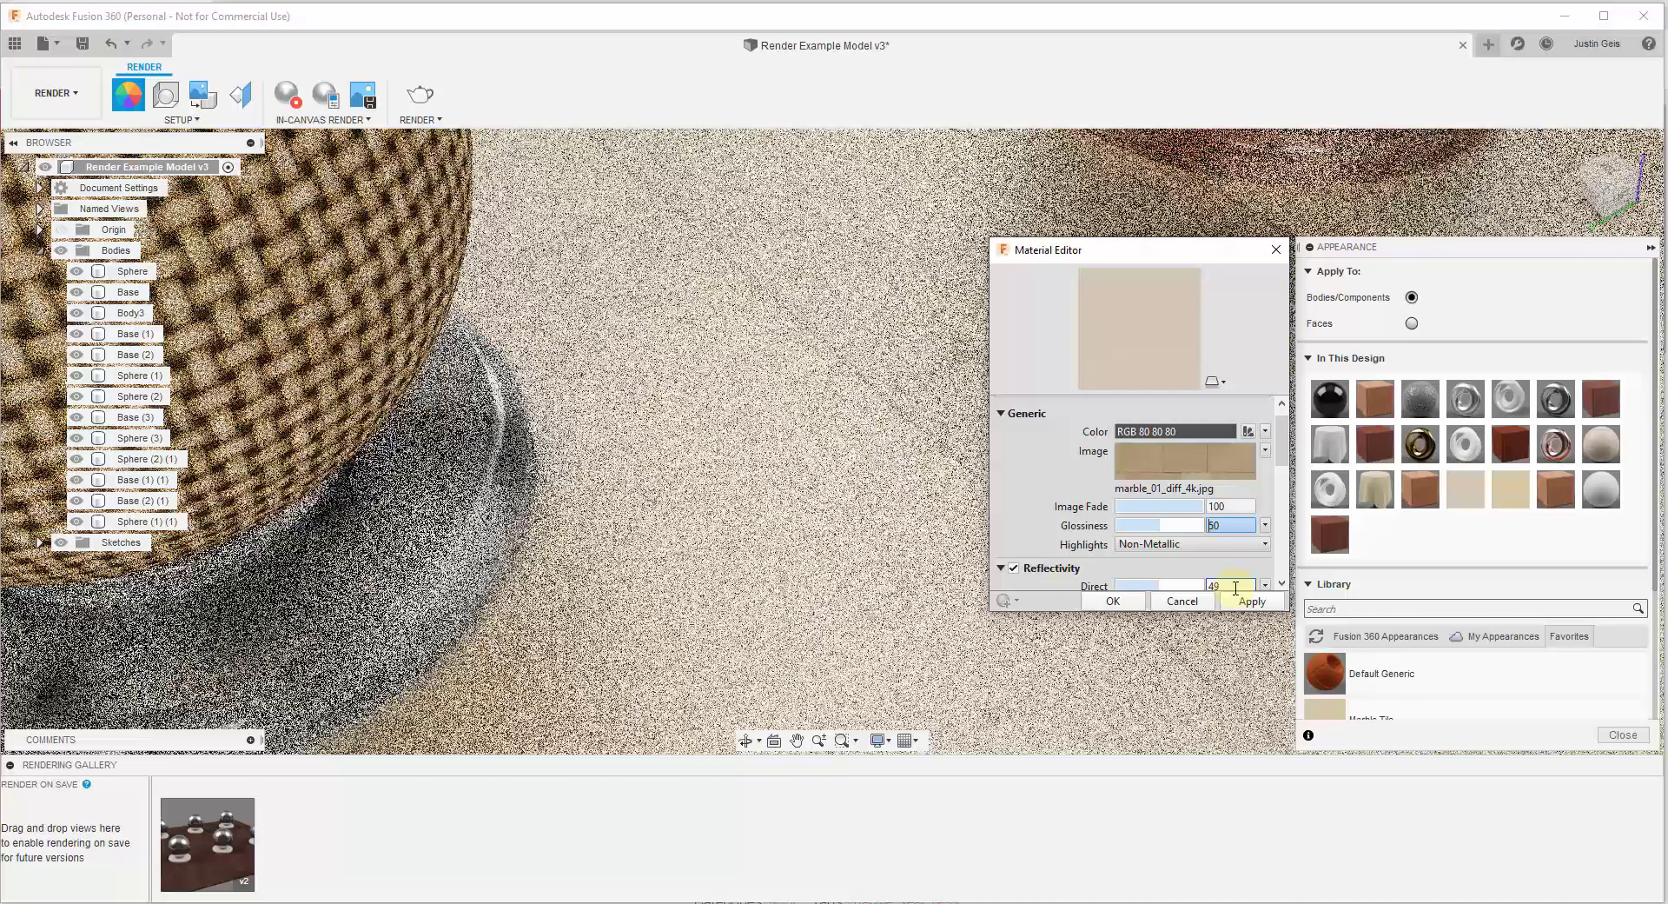
Set the Marble Tile's direct reflectivity to 30 and accept the material changes.
double_click(1235, 586)
text(3)
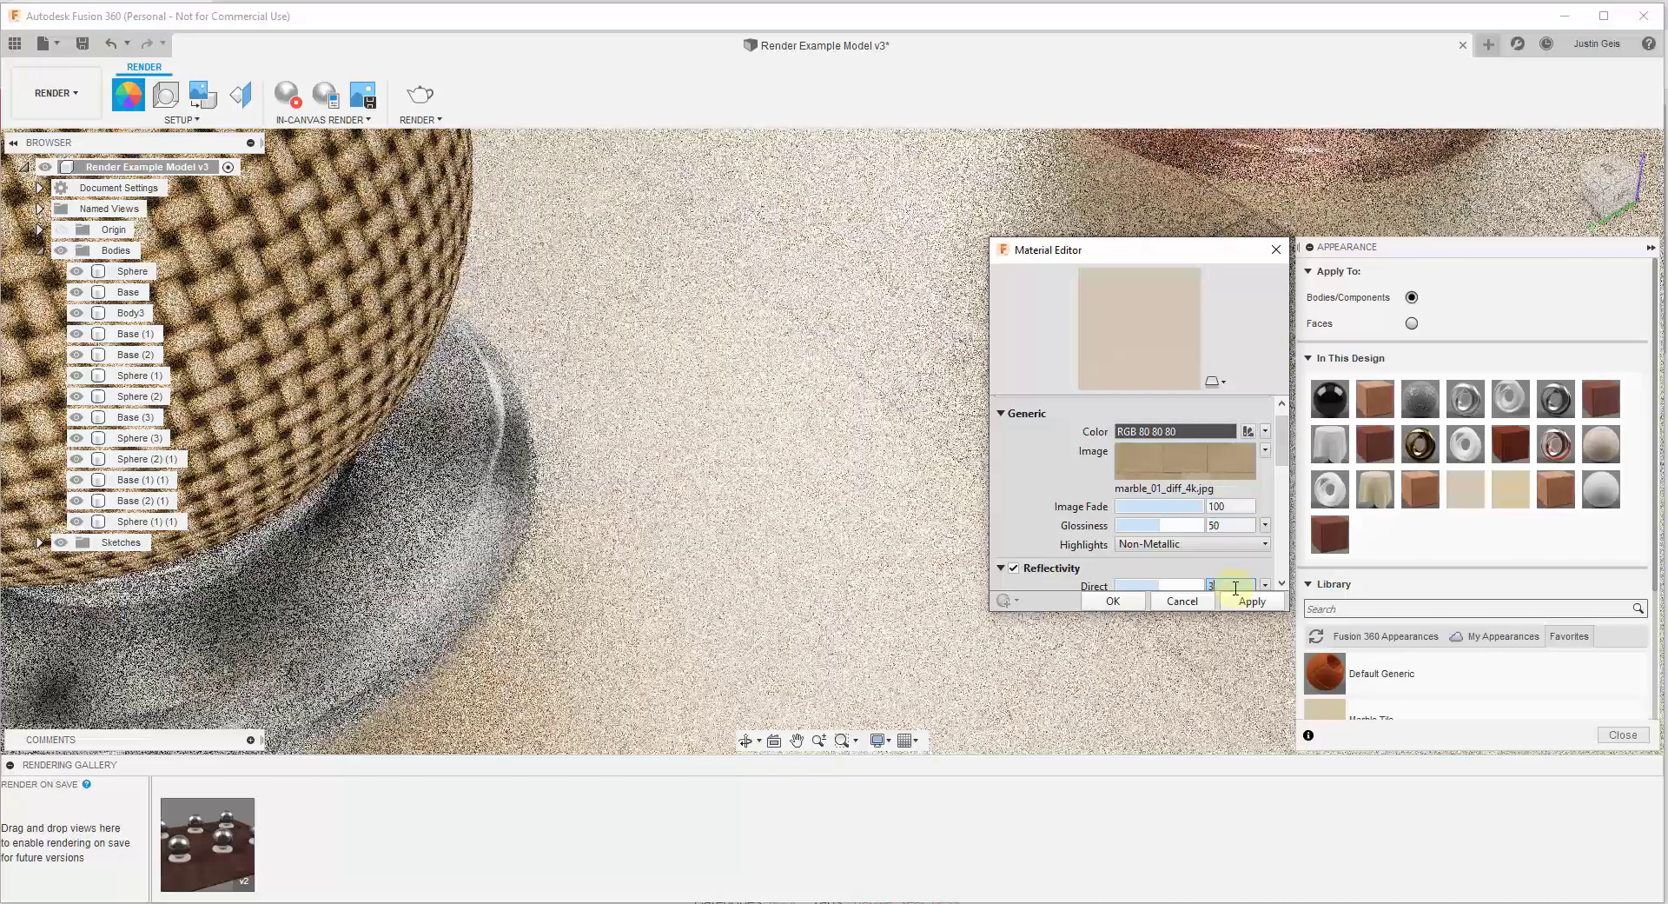
text(0)
key(Return)
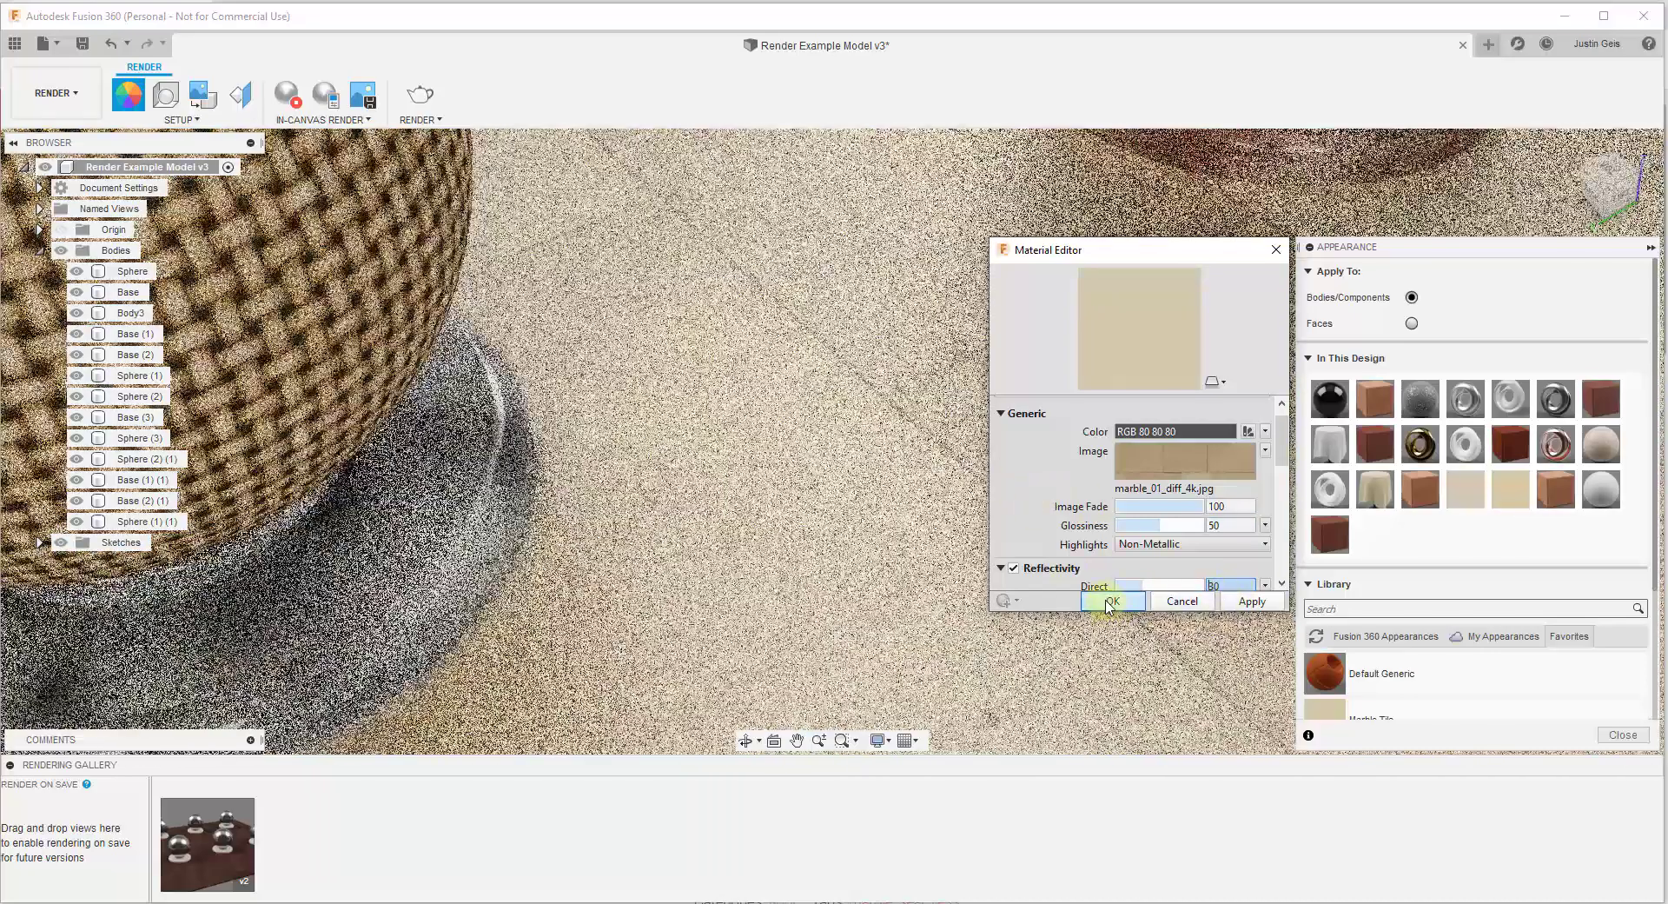
click(1110, 601)
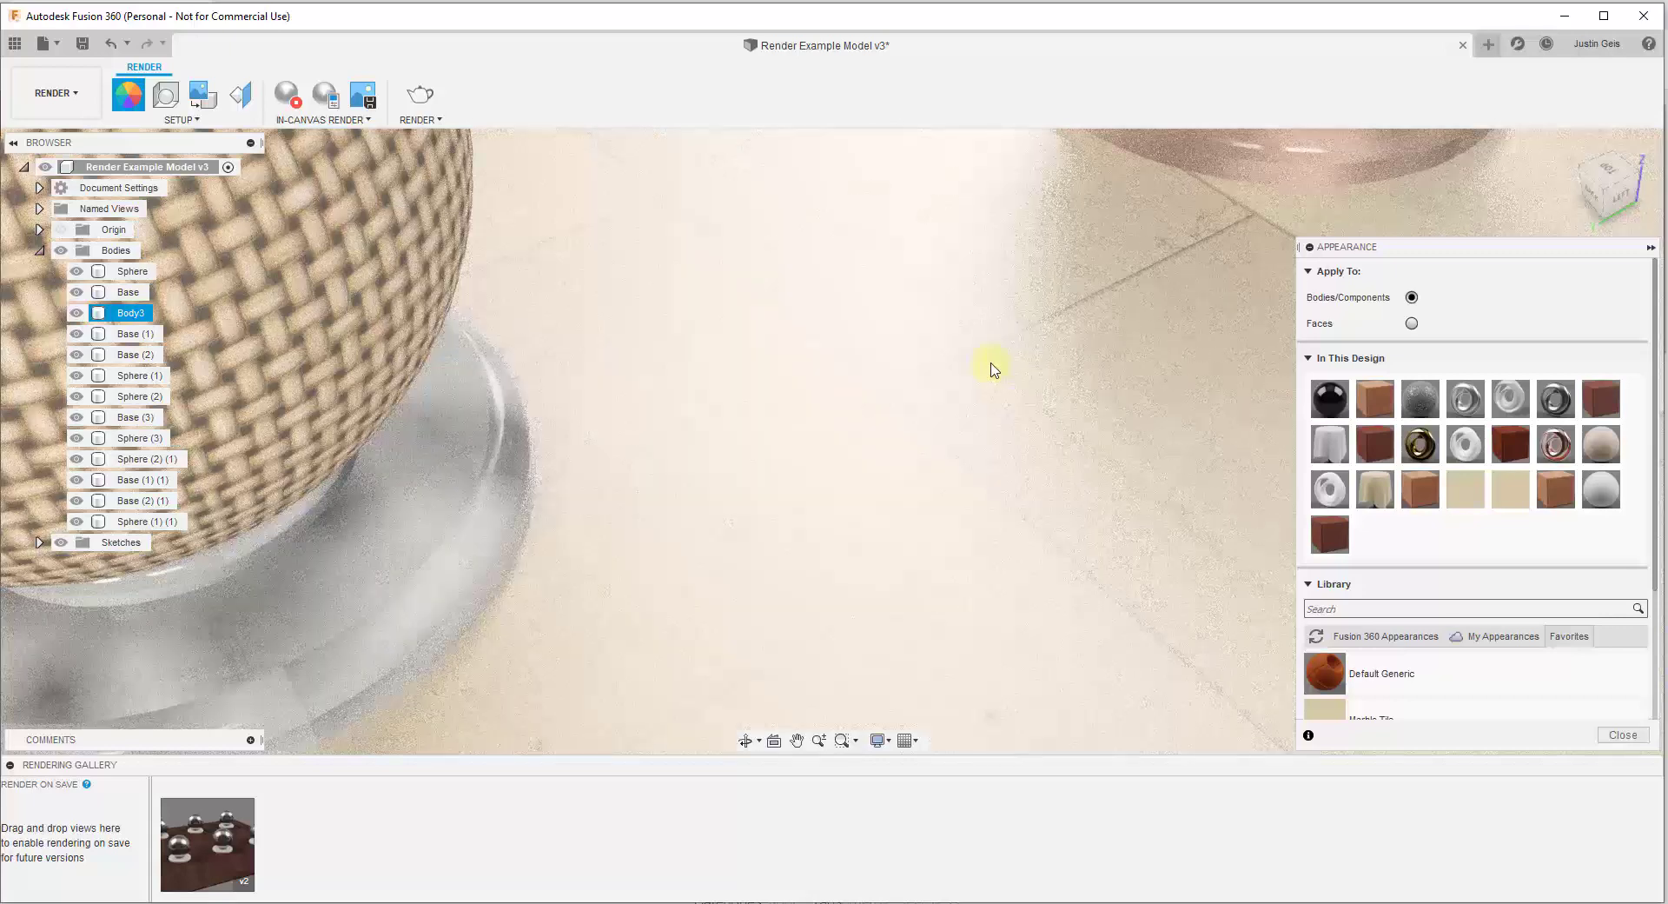
scroll(994, 369, down, 5)
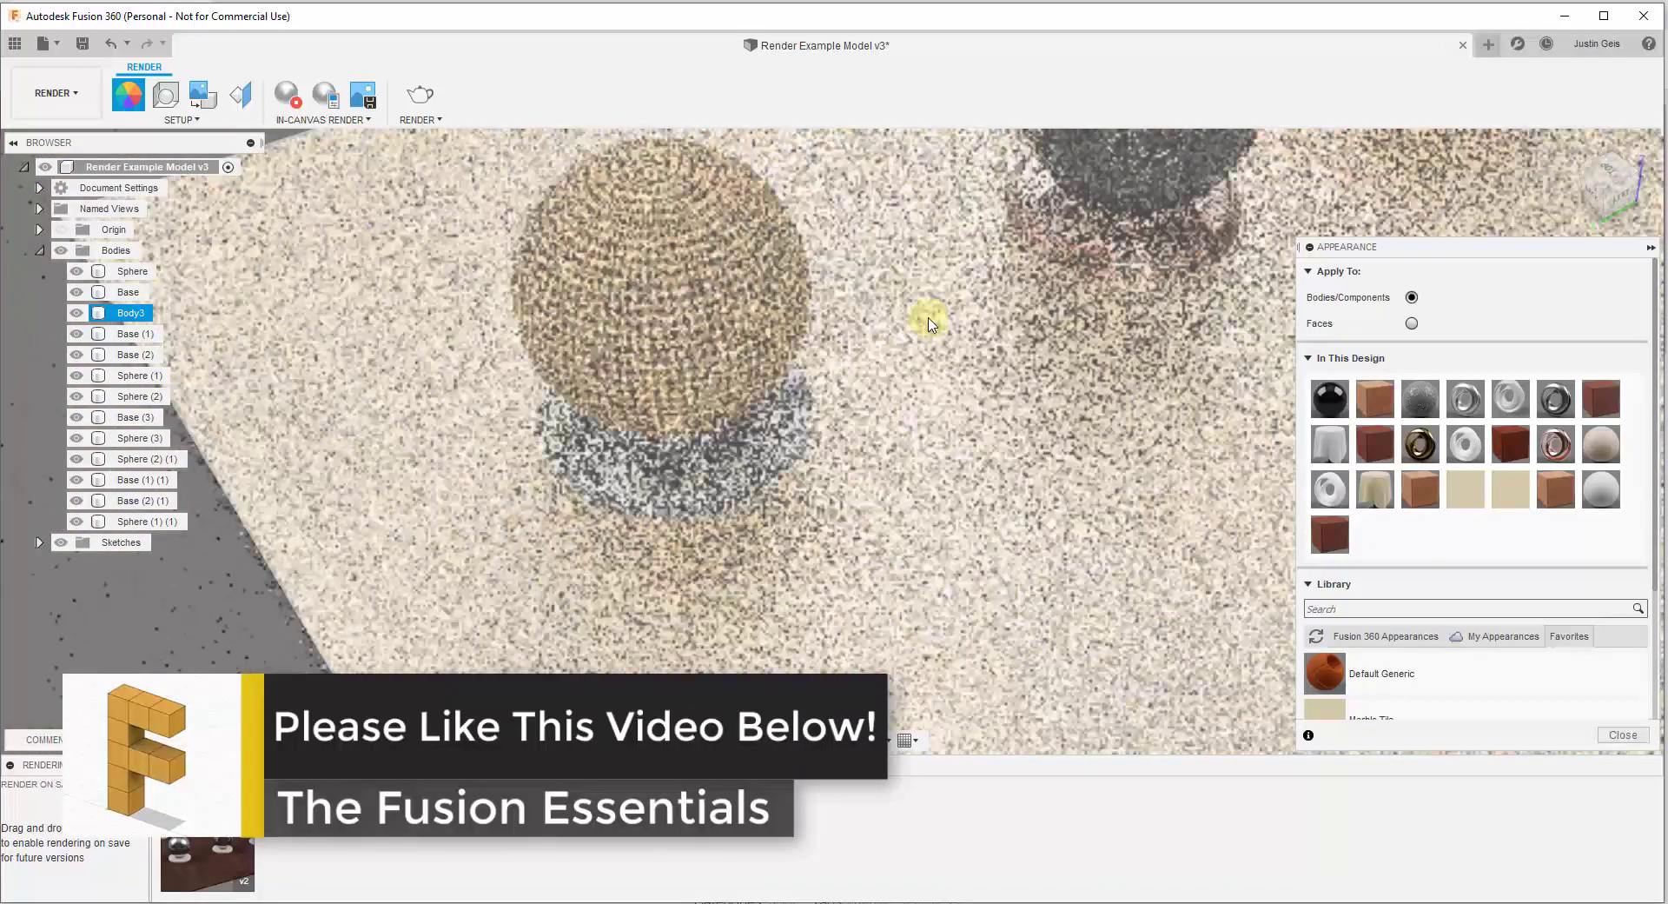